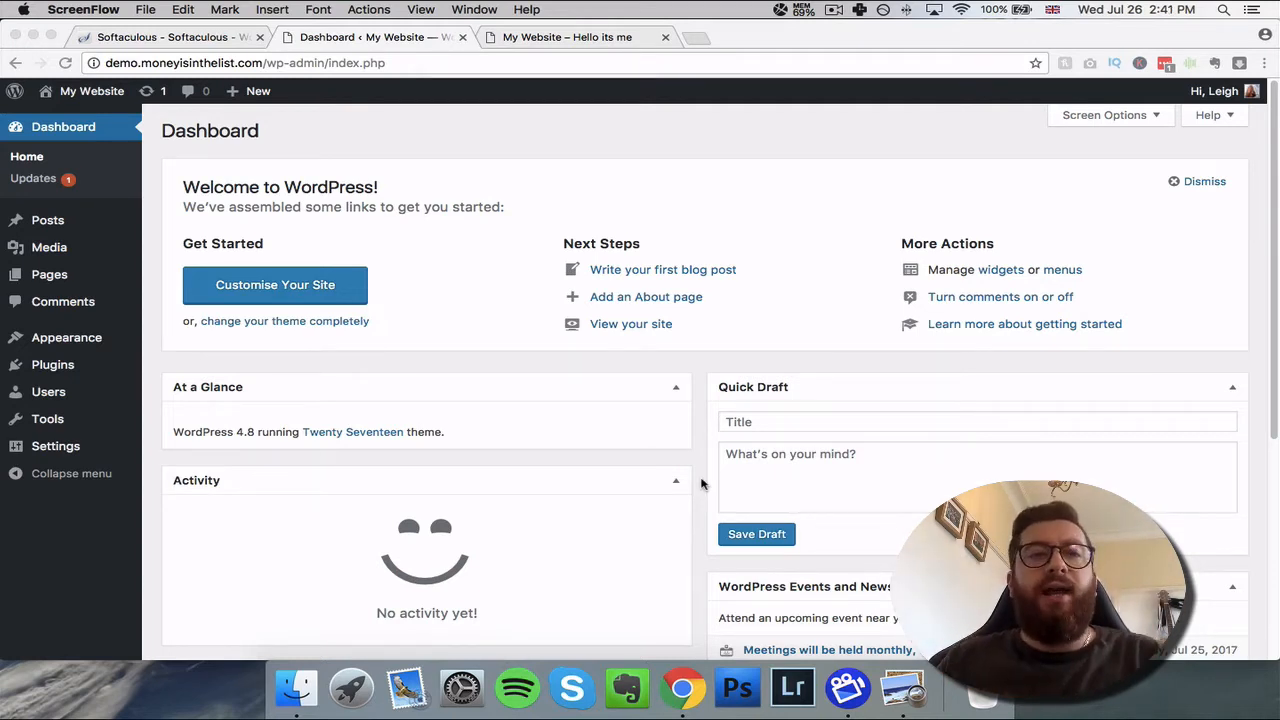
- Open the page for adding new plugins and browse the popular ones
left_click(28, 365)
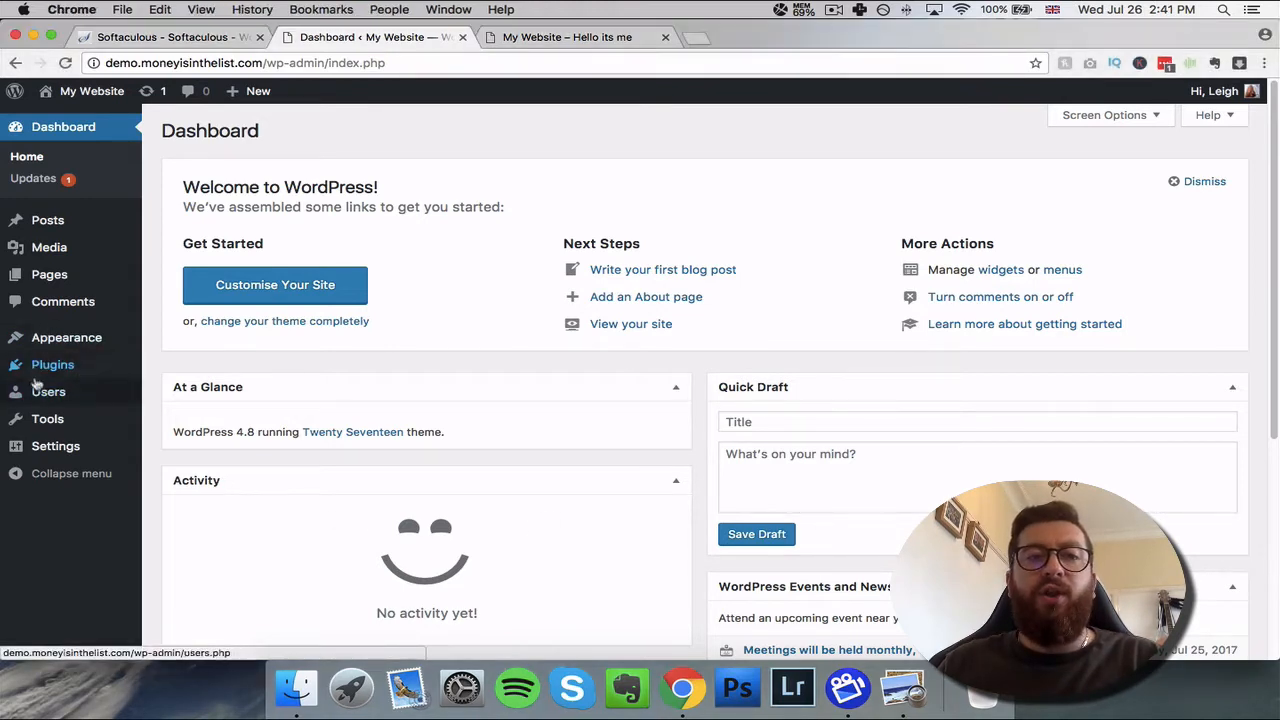
left_click(40, 368)
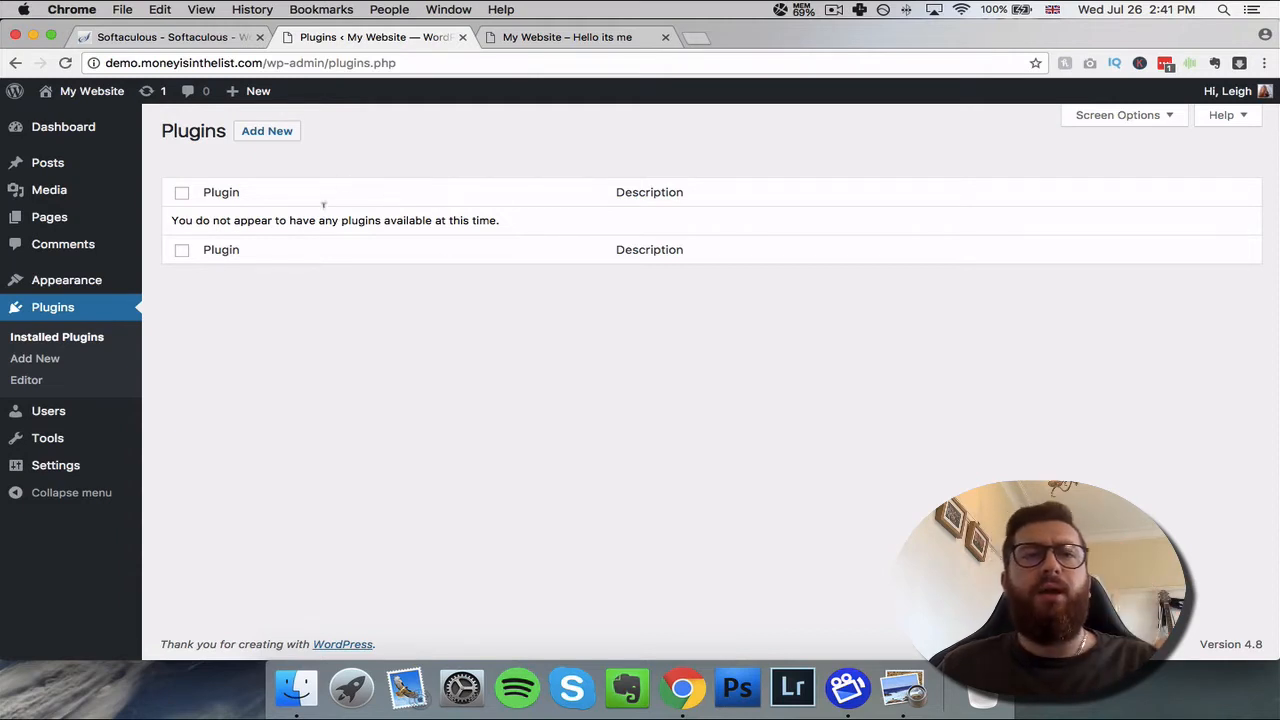
left_click(259, 134)
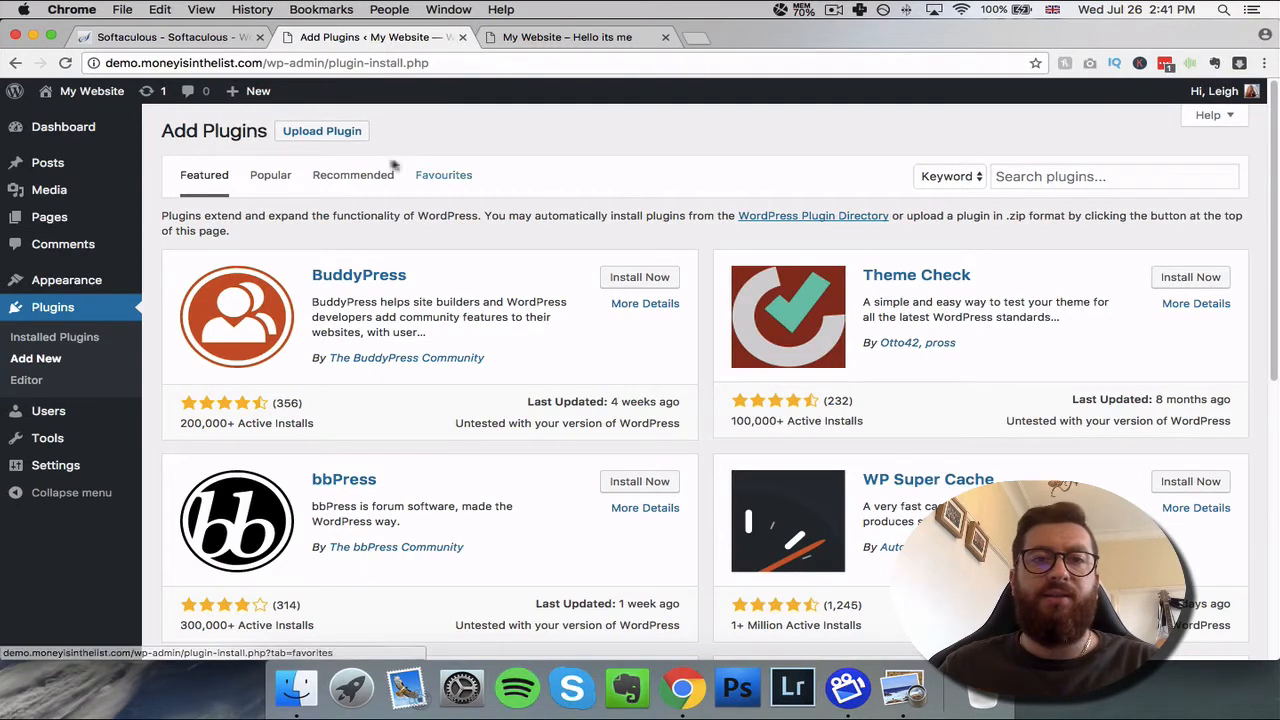
left_click(280, 186)
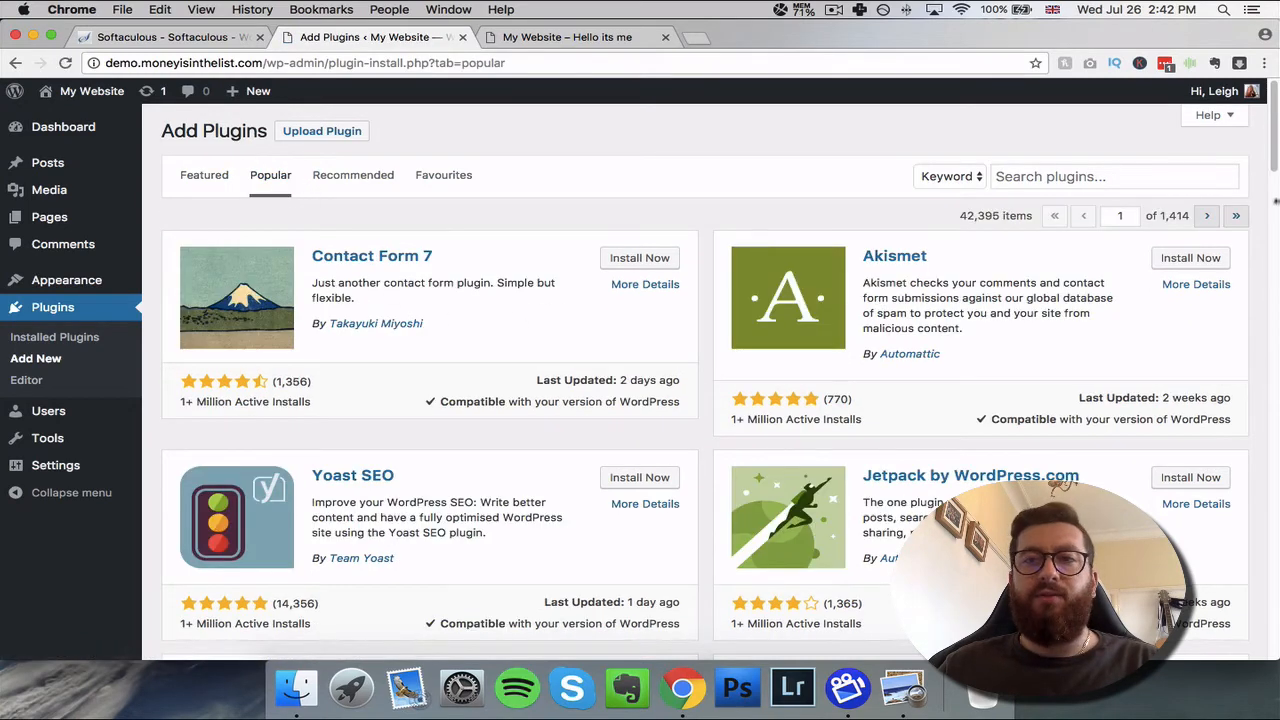
scroll(1275, 200, "down", 4)
left_click_drag(1275, 200, 1275, 172)
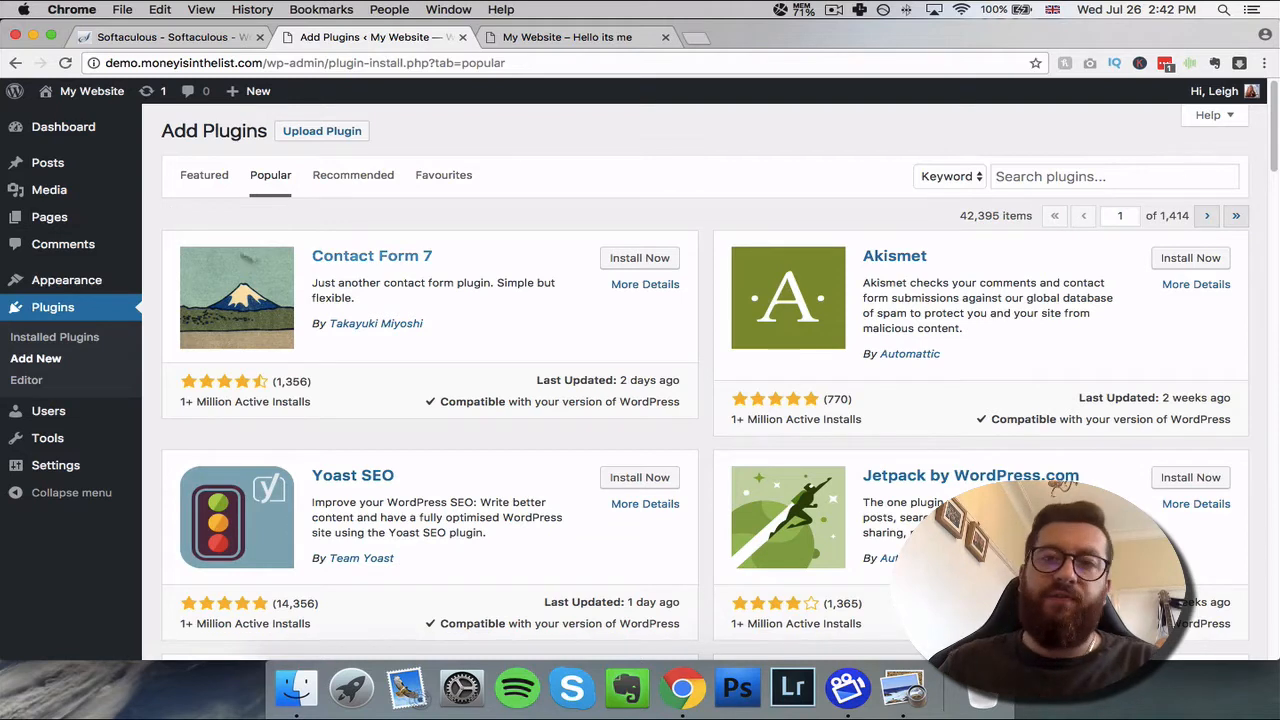
- Search the plugin directory for "ithemes" and review the details of the iThemes Security plugin
left_click(1066, 180)
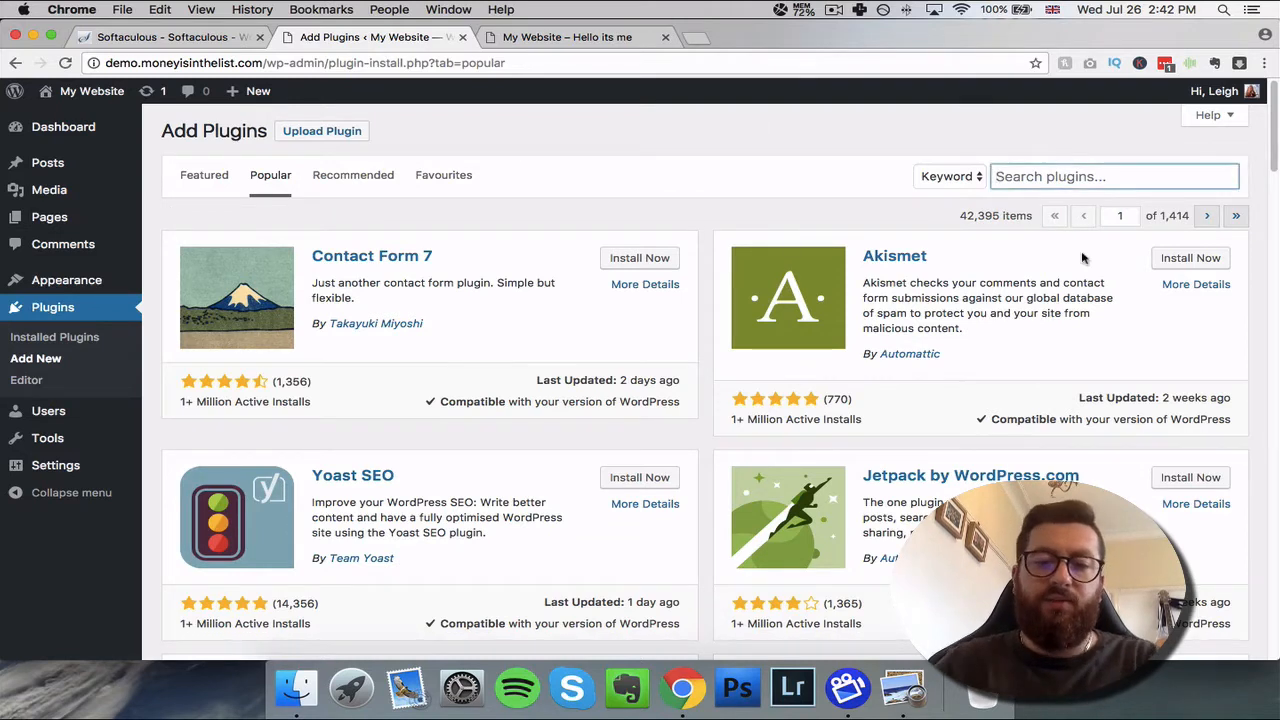
type("ithemes")
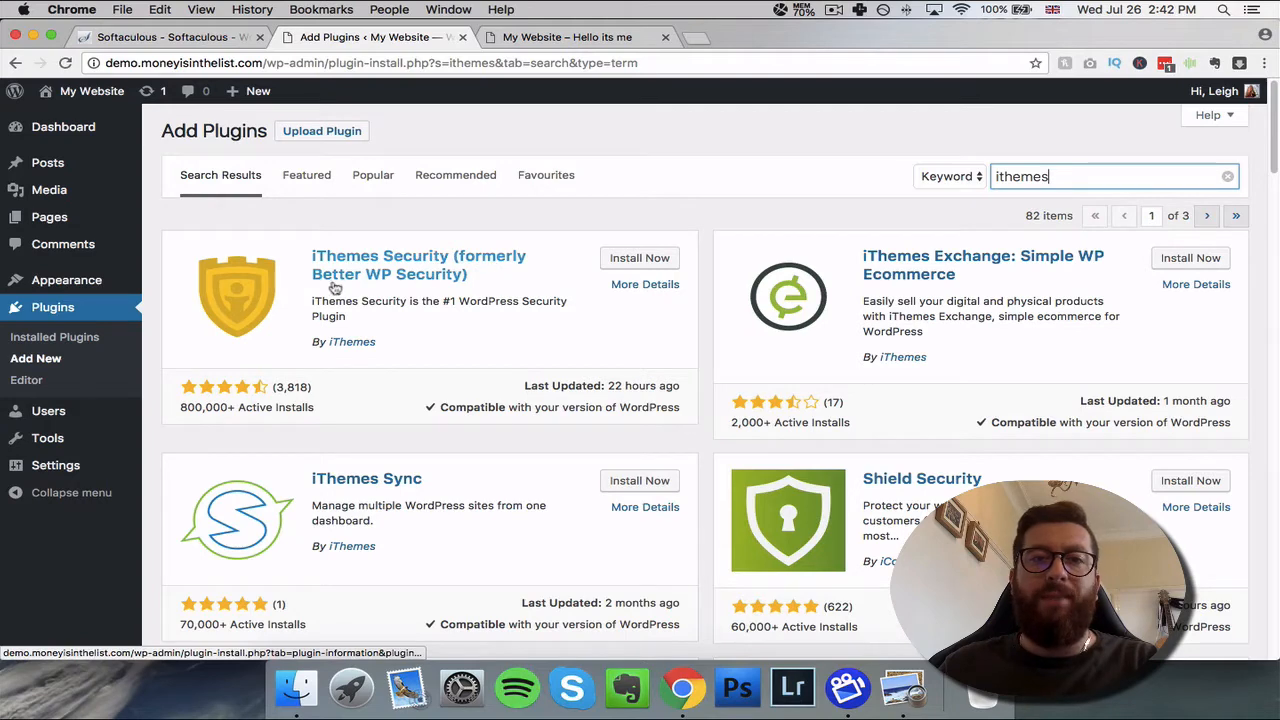
left_click(405, 284)
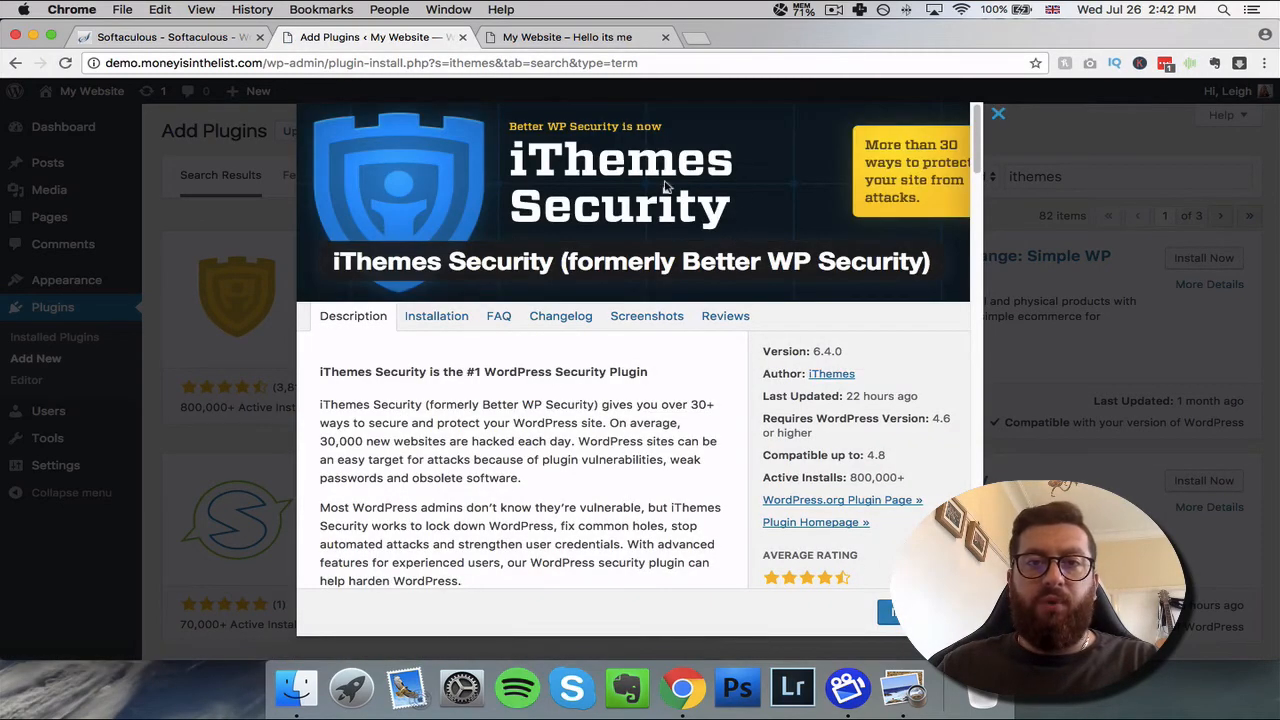
scroll(609, 387, "down", 5)
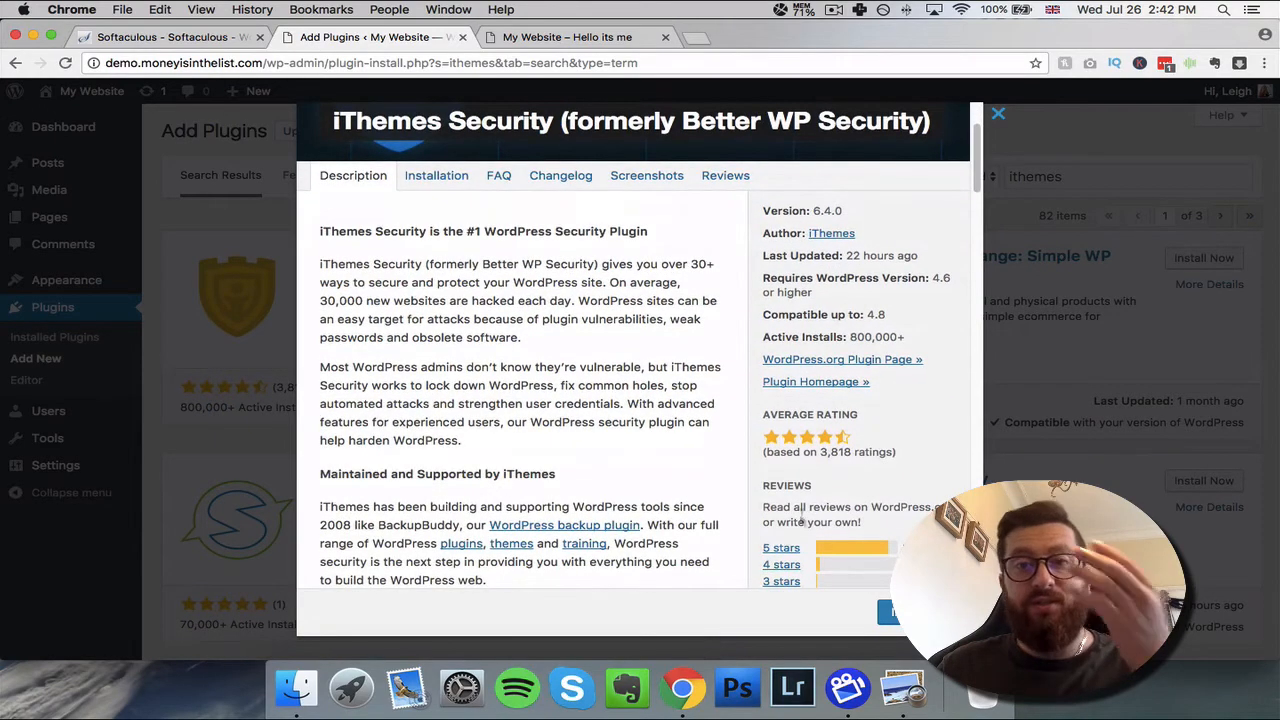
scroll(808, 514, "up", 5)
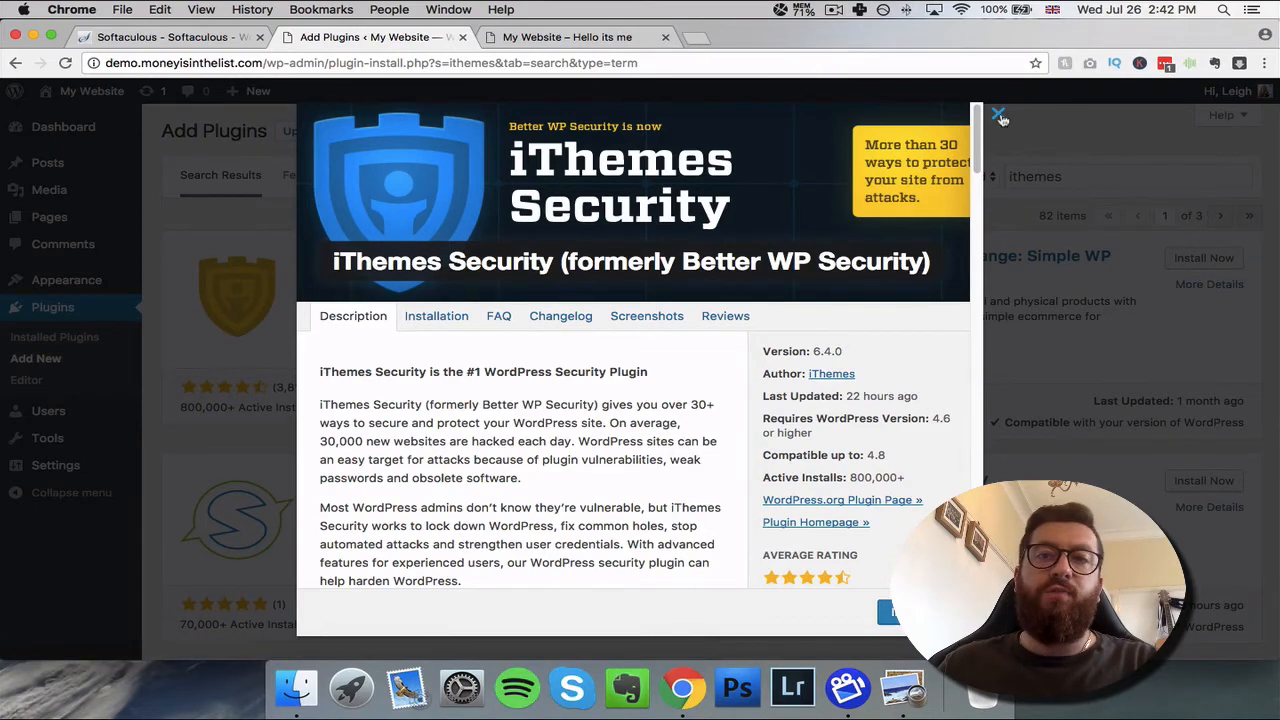
left_click(999, 116)
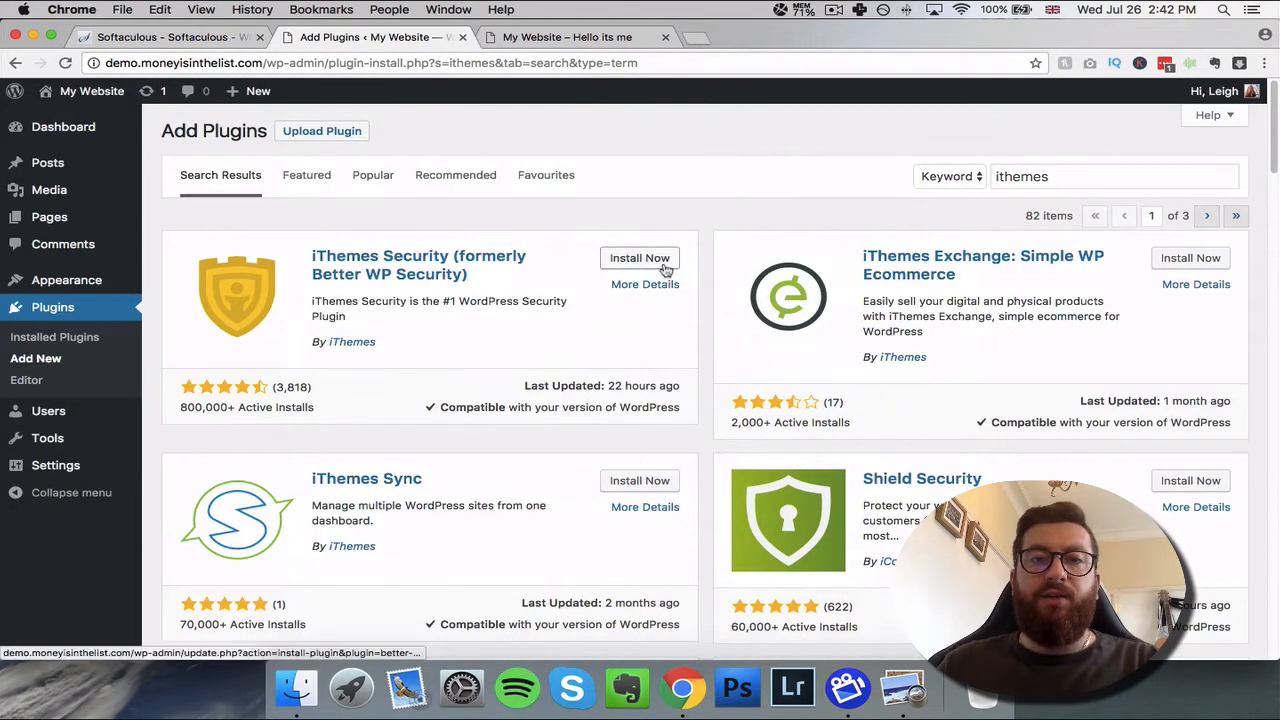
- Install and activate the iThemes Security (formerly Better WP Security) plugin
left_click(634, 266)
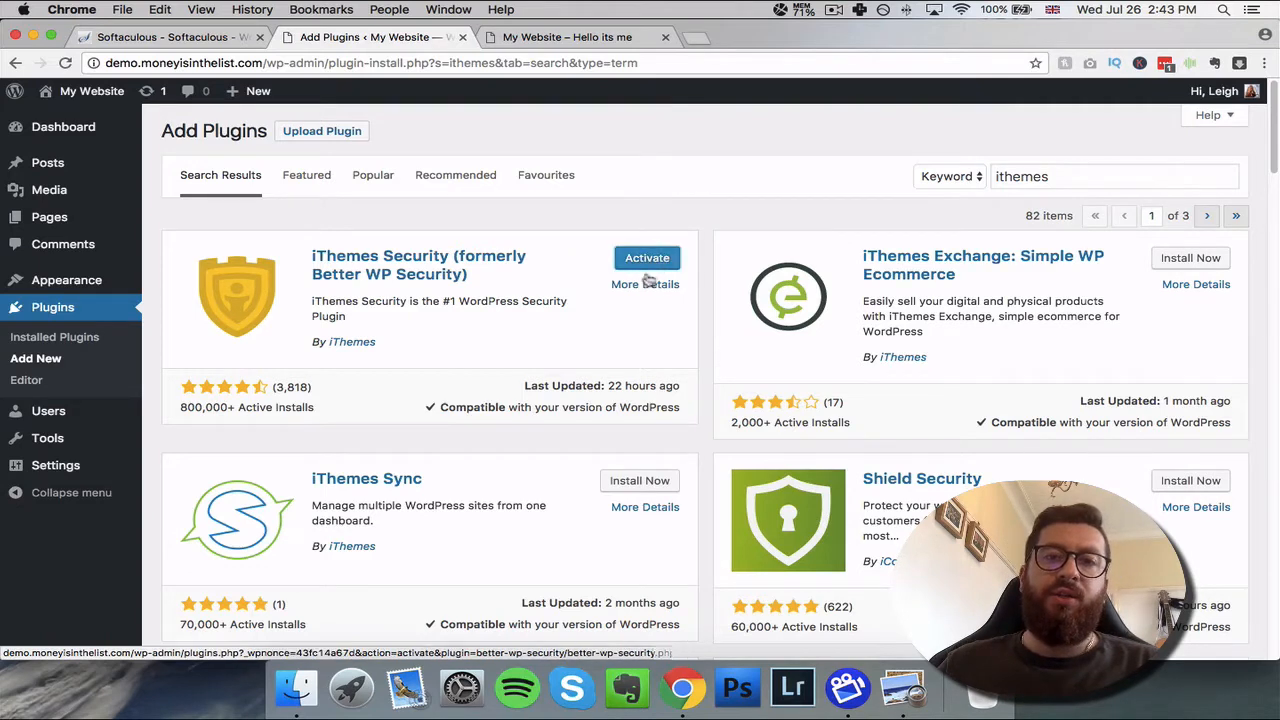
left_click(654, 260)
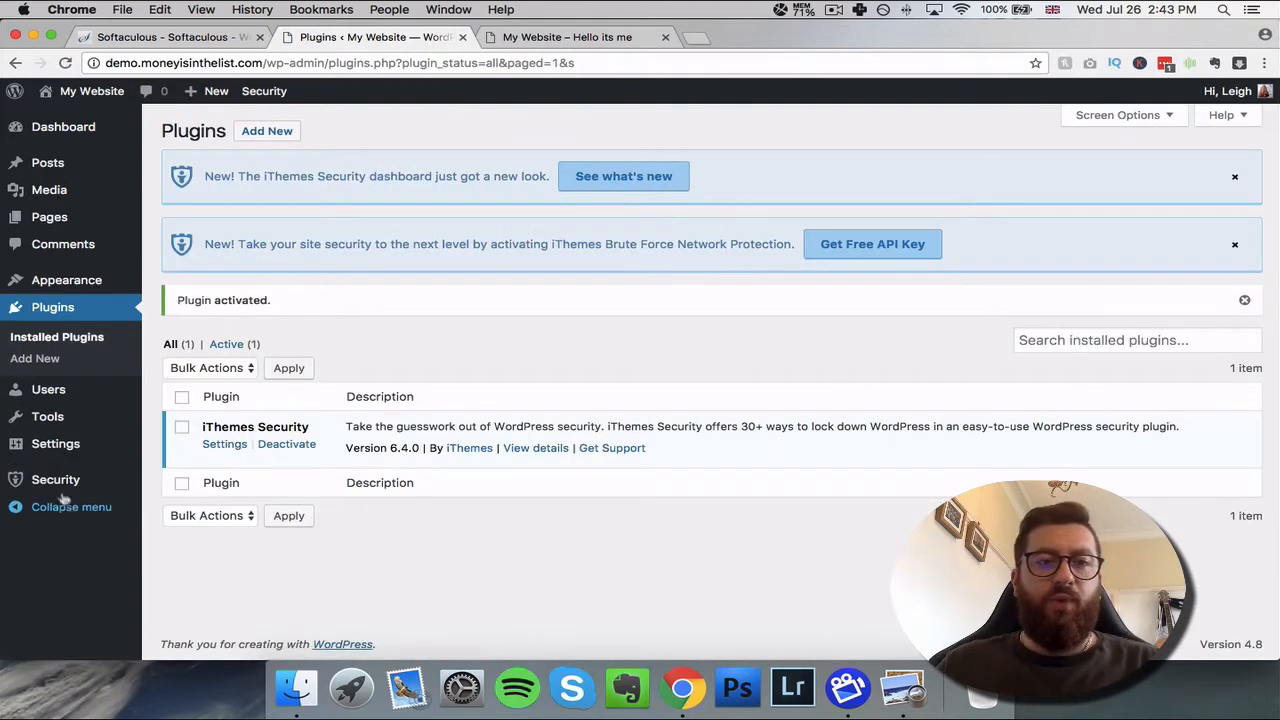
- Open the iThemes Security Check and secure the site with the recommended modules
mouse_move(66, 482)
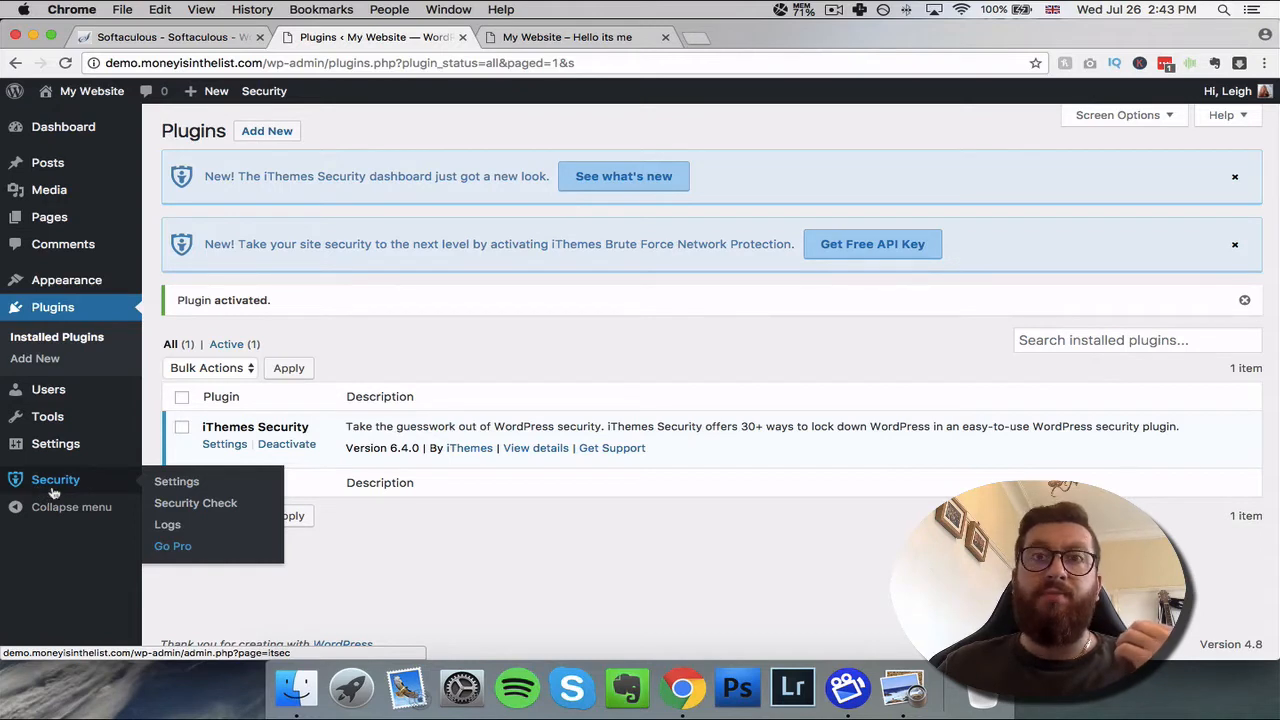
mouse_move(55, 443)
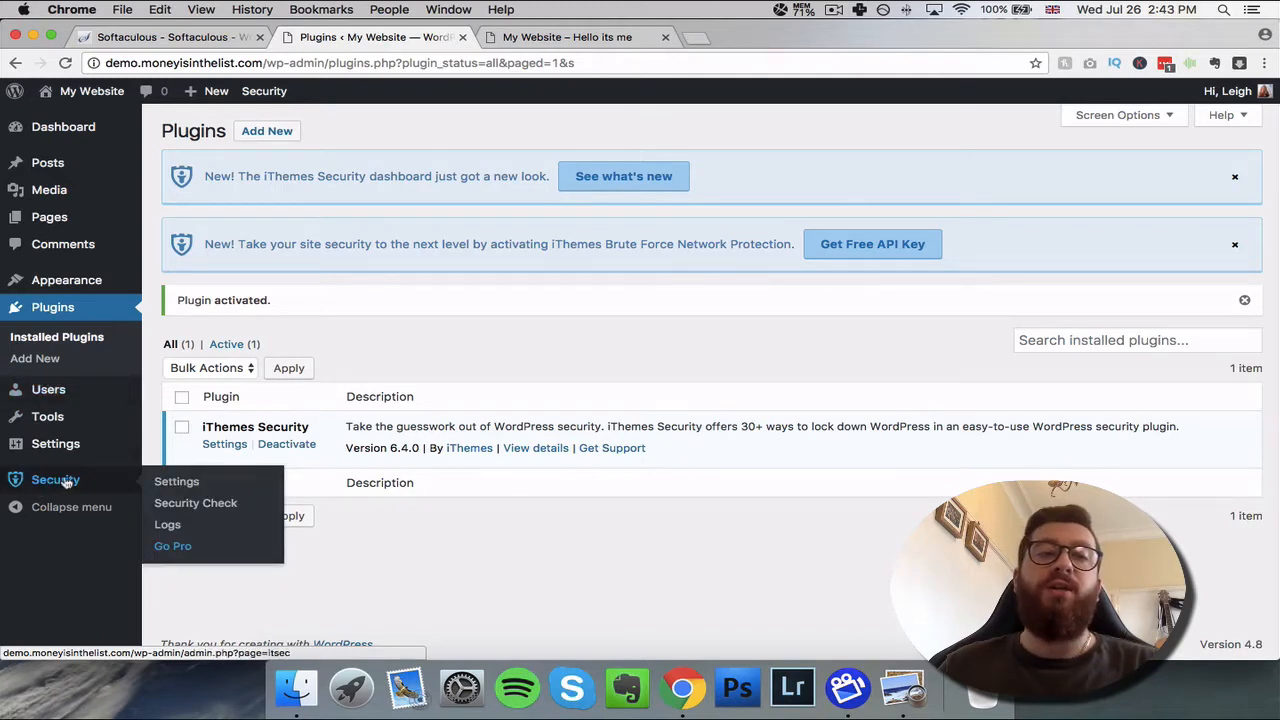
left_click(68, 481)
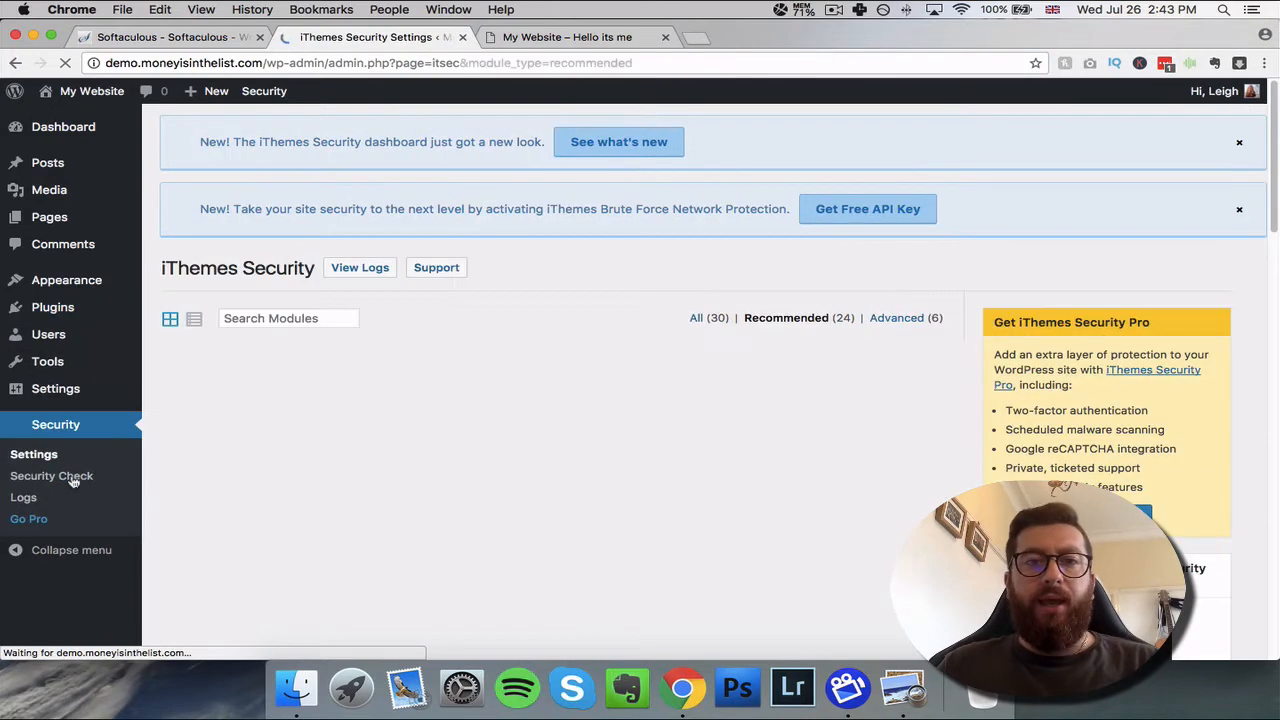
left_click(72, 479)
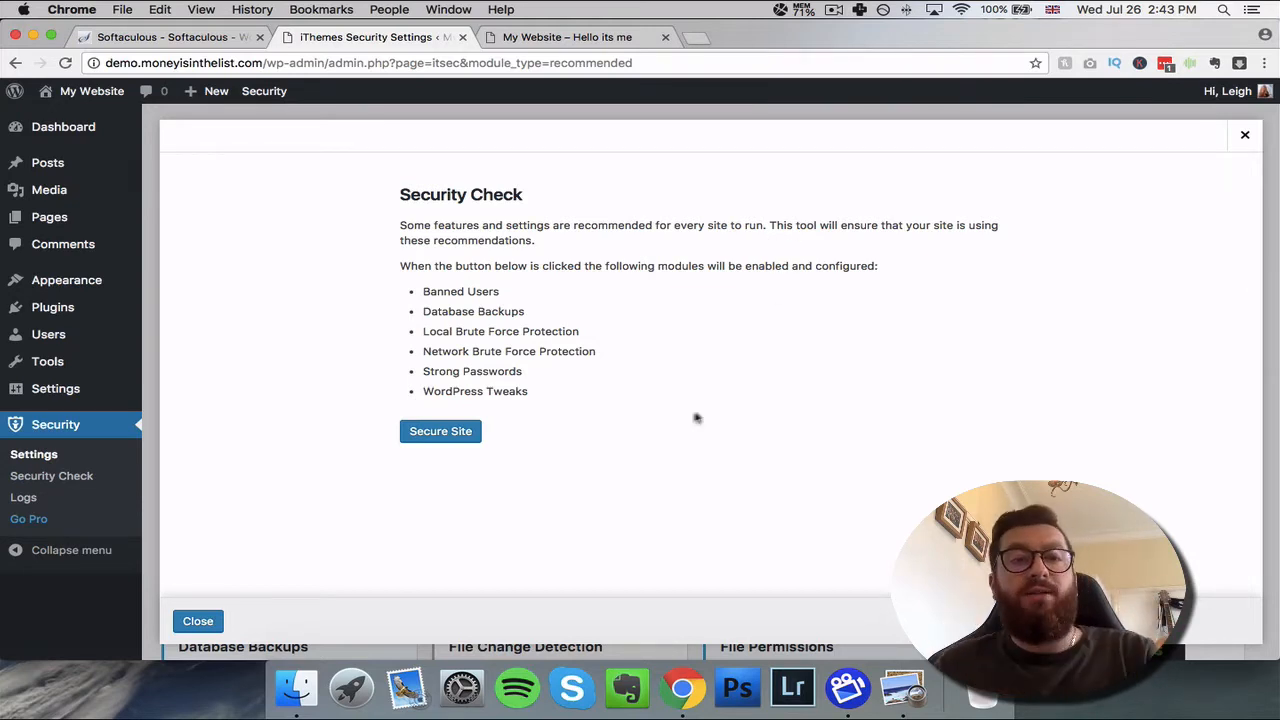
left_click(428, 437)
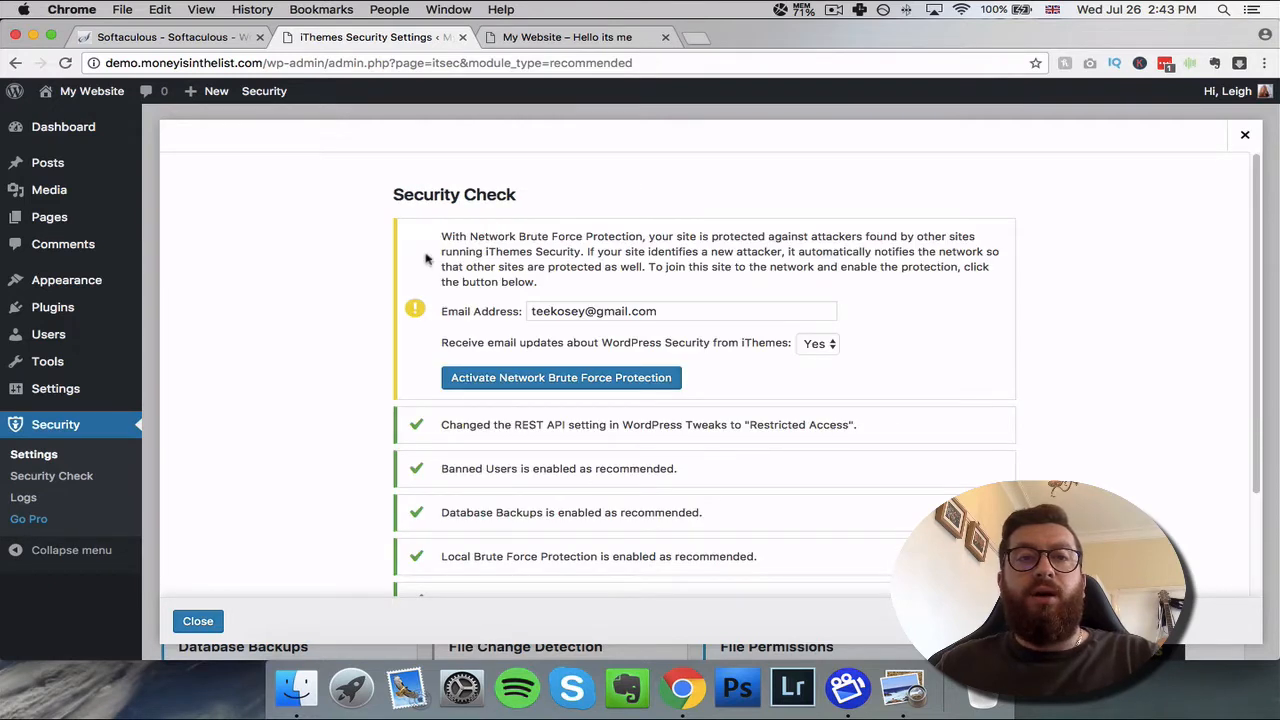
- Activate Network Brute Force Protection for the site and close the Security Check
left_click(445, 384)
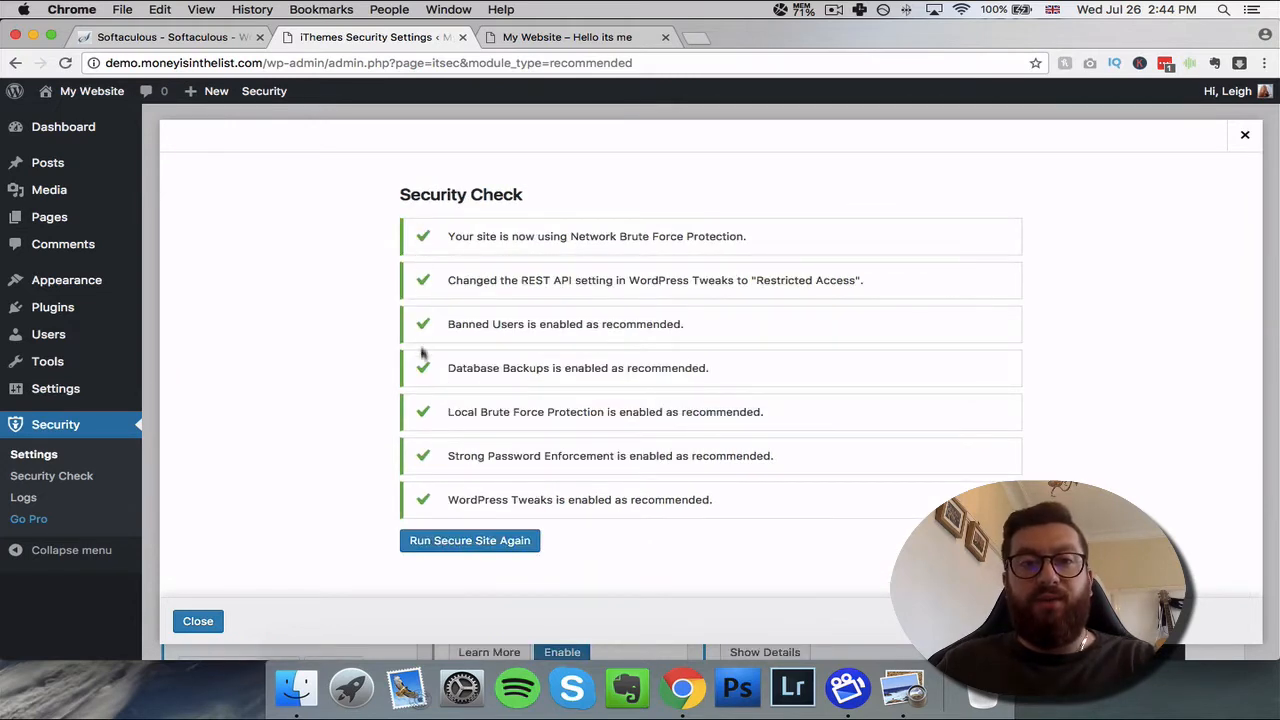
left_click(190, 624)
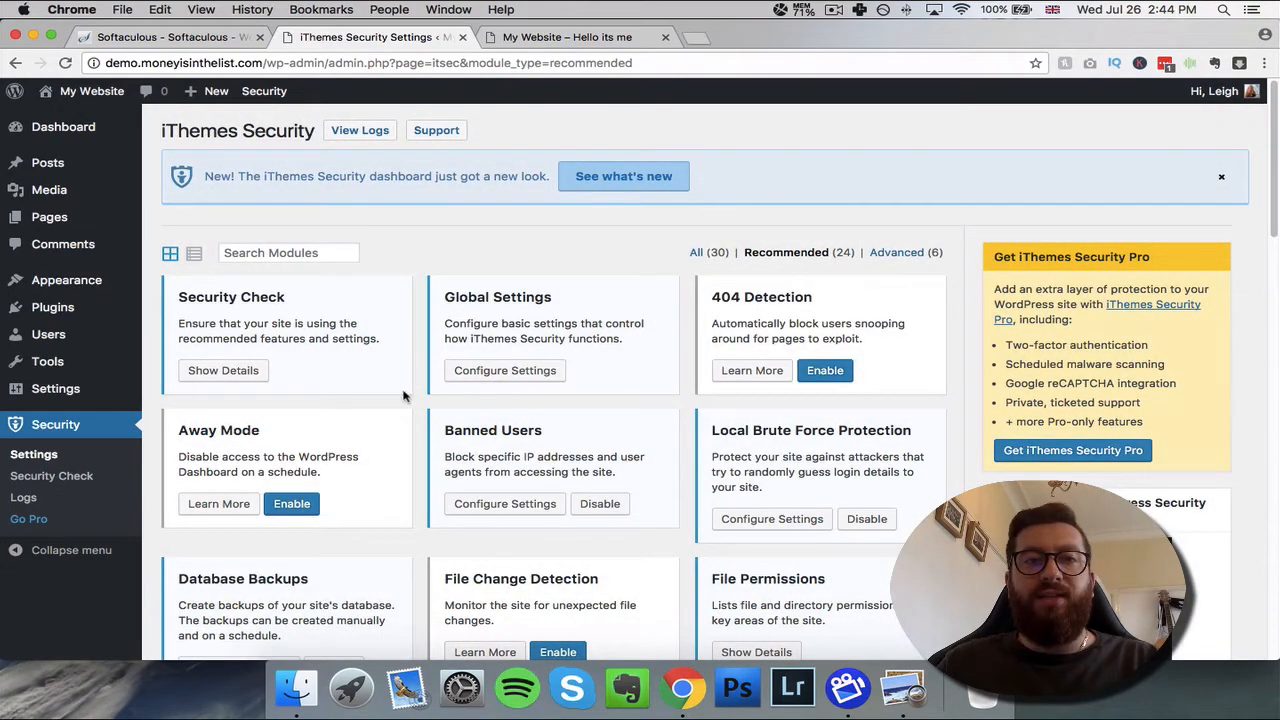
scroll(426, 412, "down", 5)
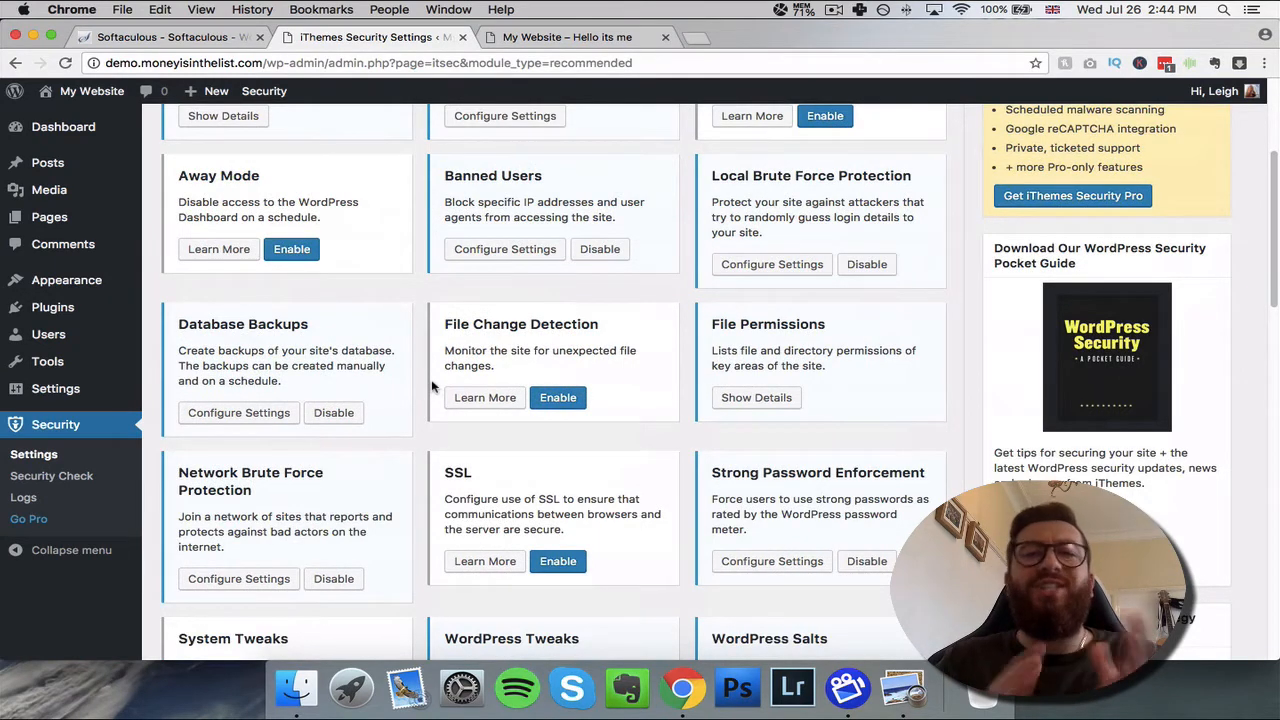
scroll(520, 381, "up", 5)
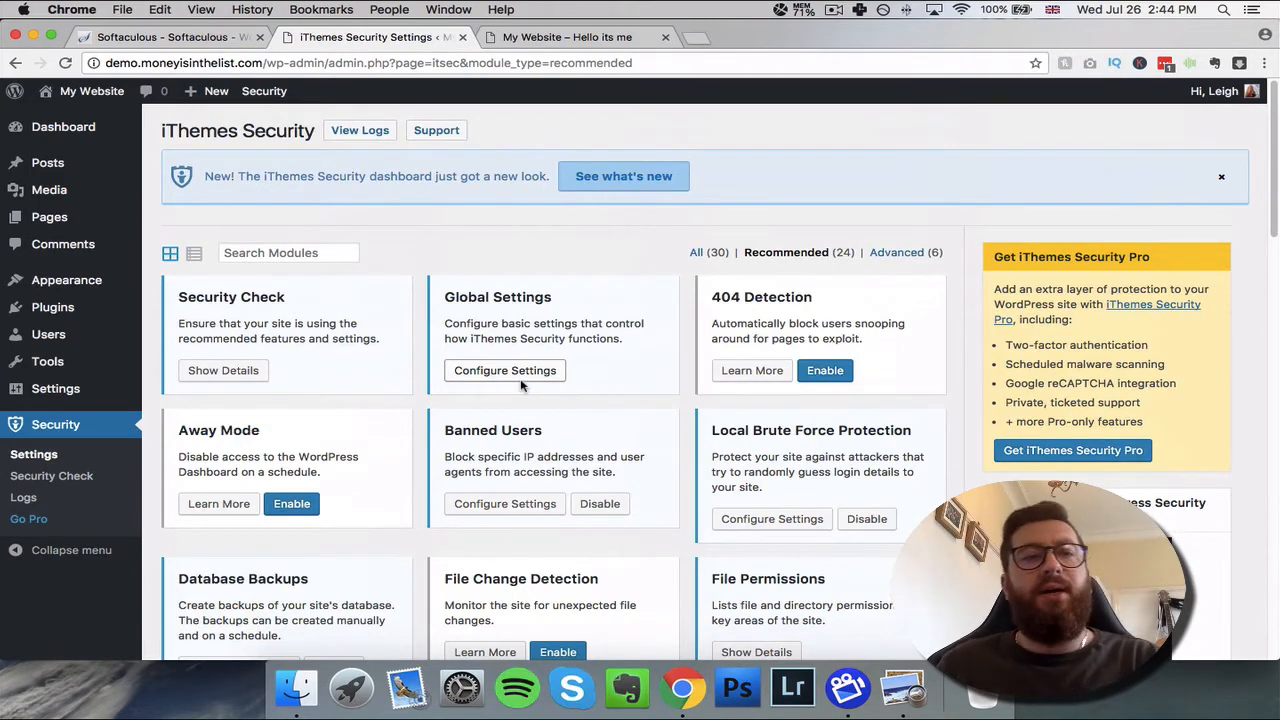
- Return to the page for adding plugins and search for "updraft"
mouse_move(120, 318)
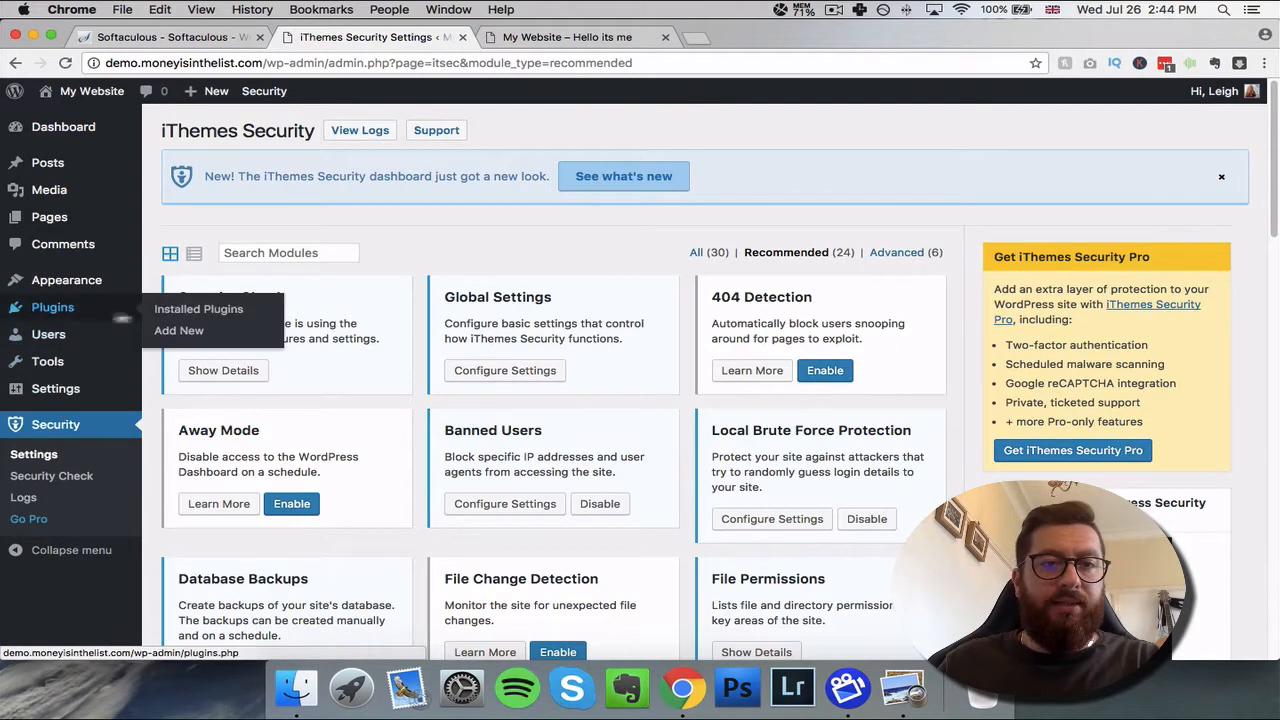
left_click(184, 332)
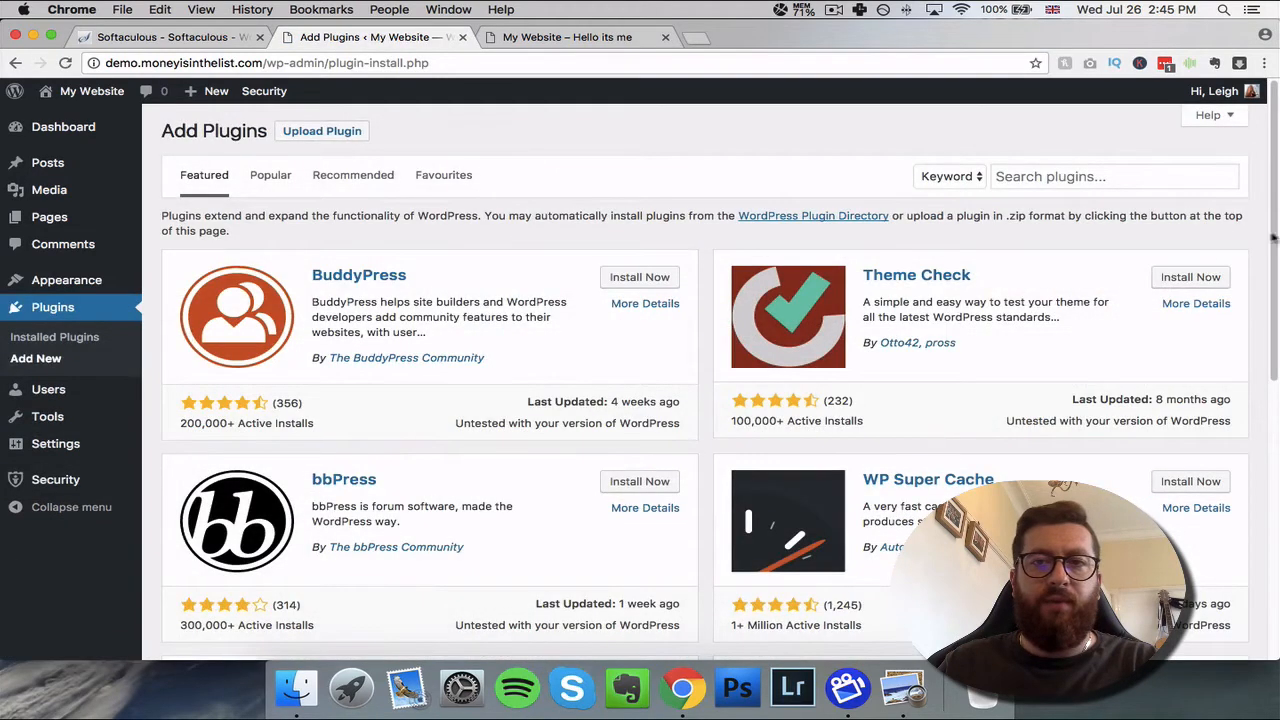
left_click(1162, 176)
type("updr")
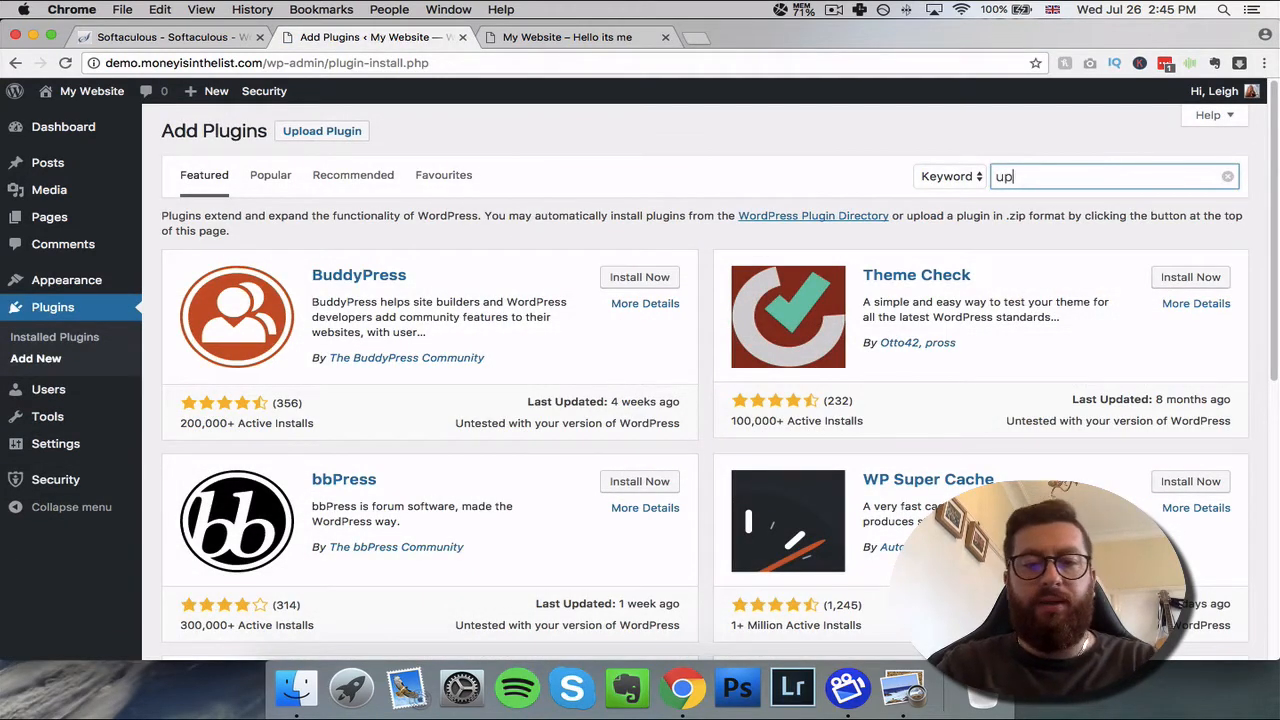
type("aft")
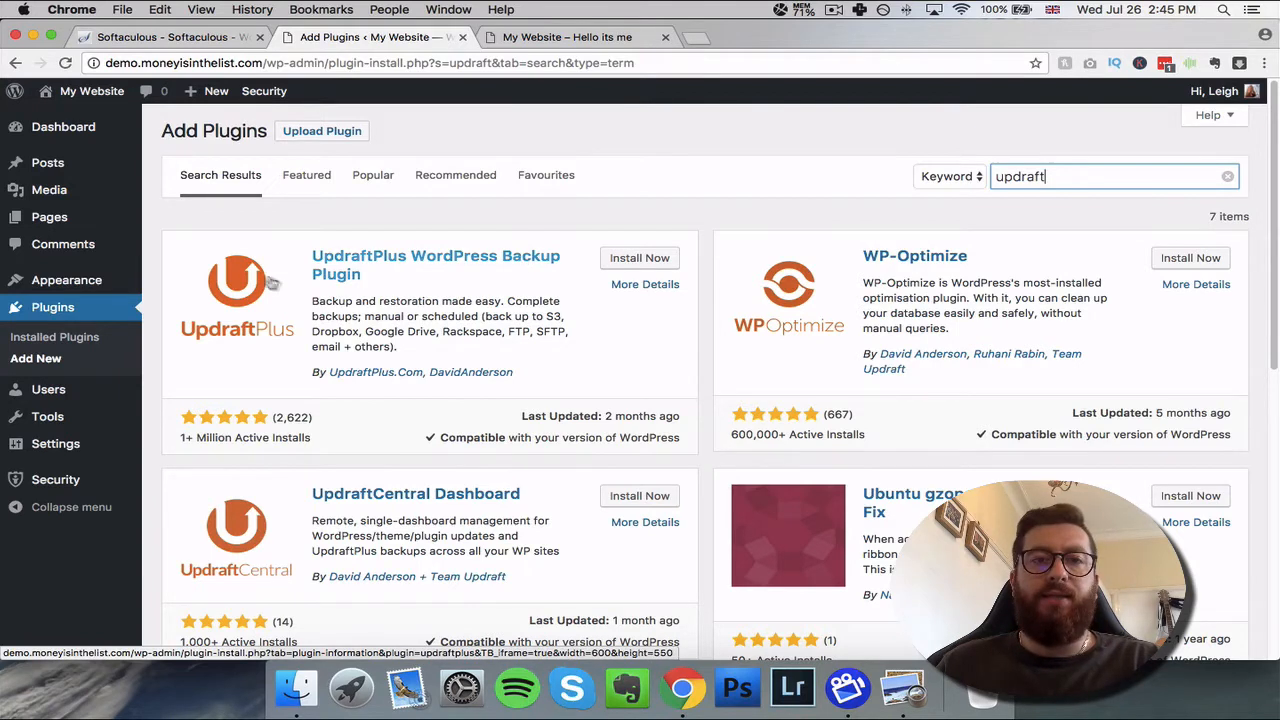
- Install and activate the UpdraftPlus WordPress Backup Plugin
left_click(634, 259)
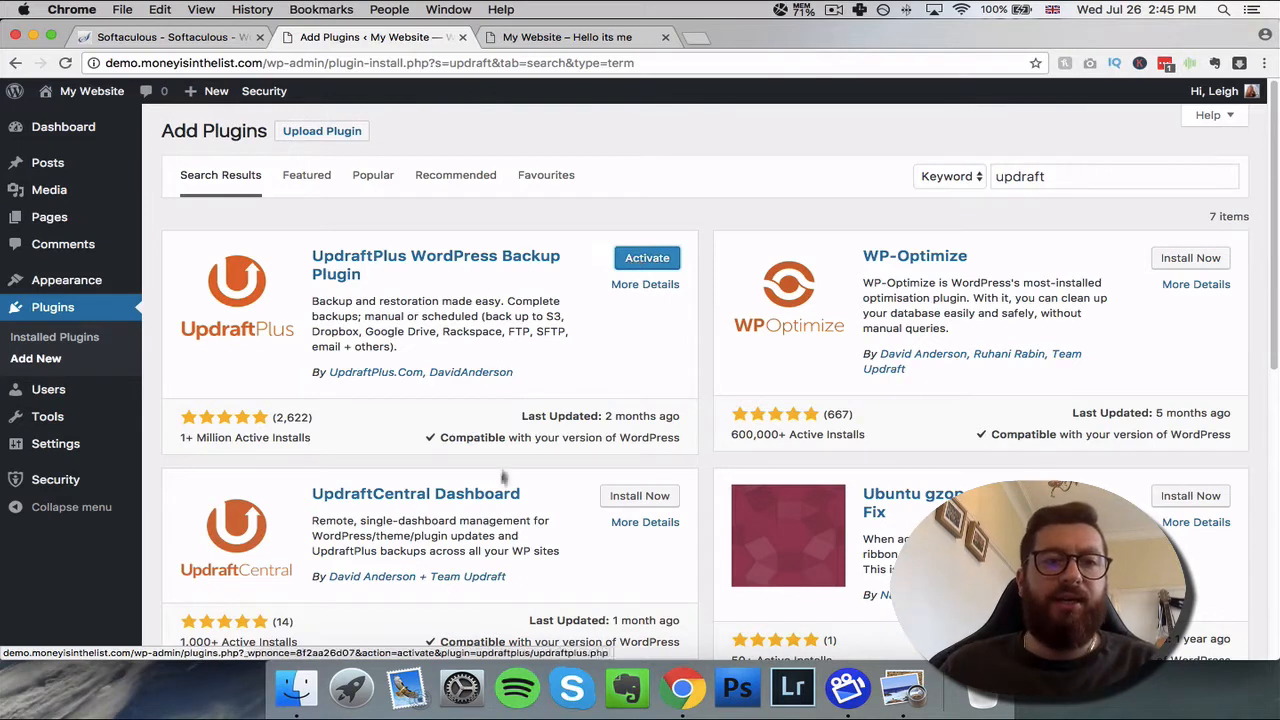
mouse_move(126, 450)
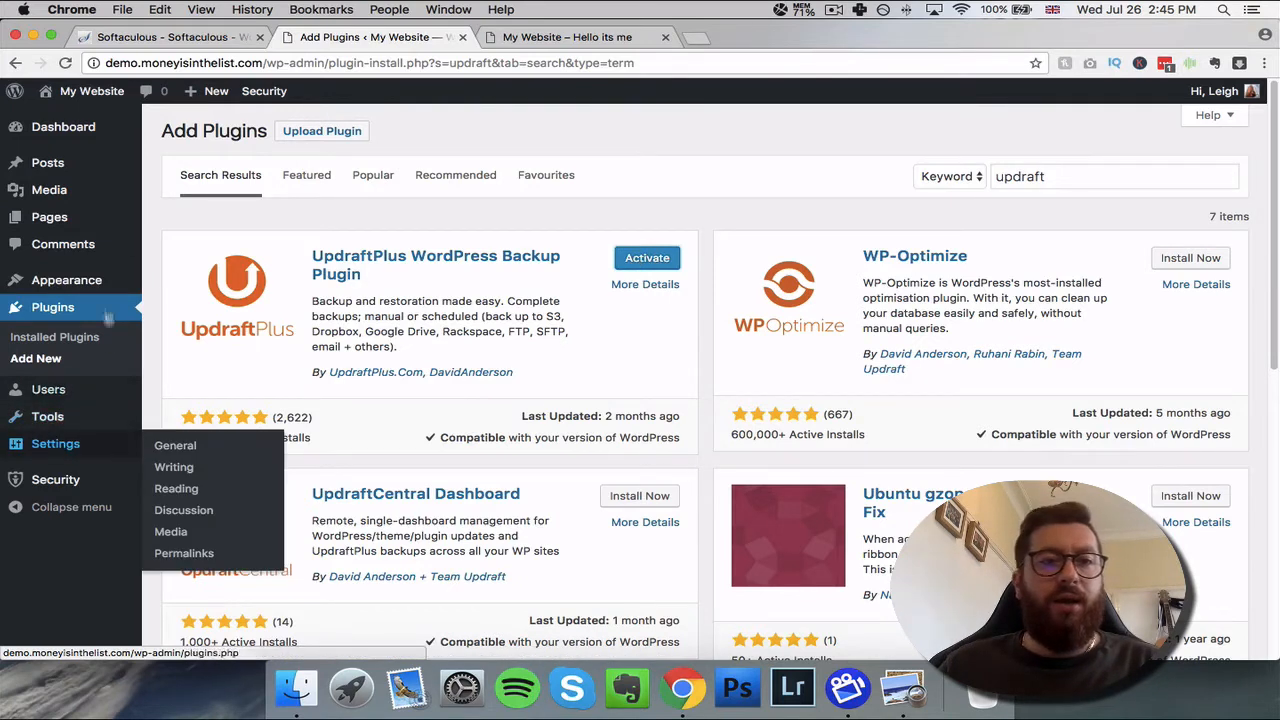
left_click(647, 259)
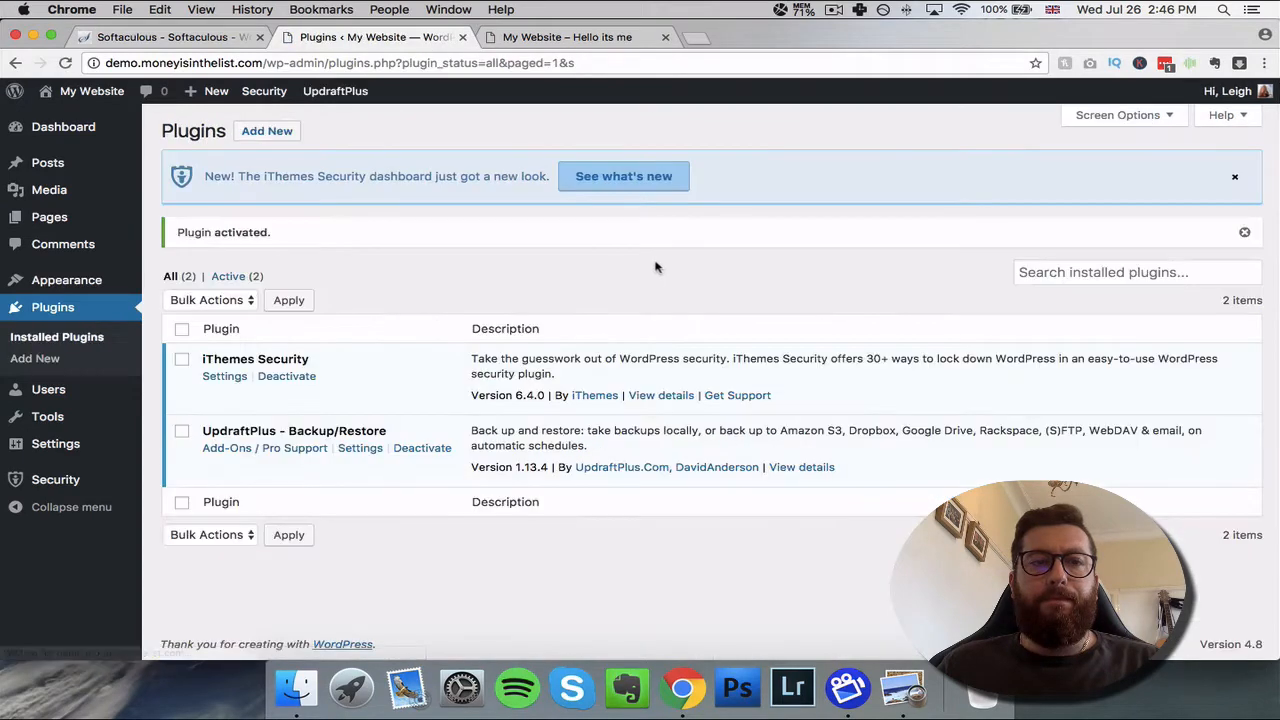
- Open the UpdraftPlus backup settings and choose Dropbox as the remote storage
mouse_move(52, 450)
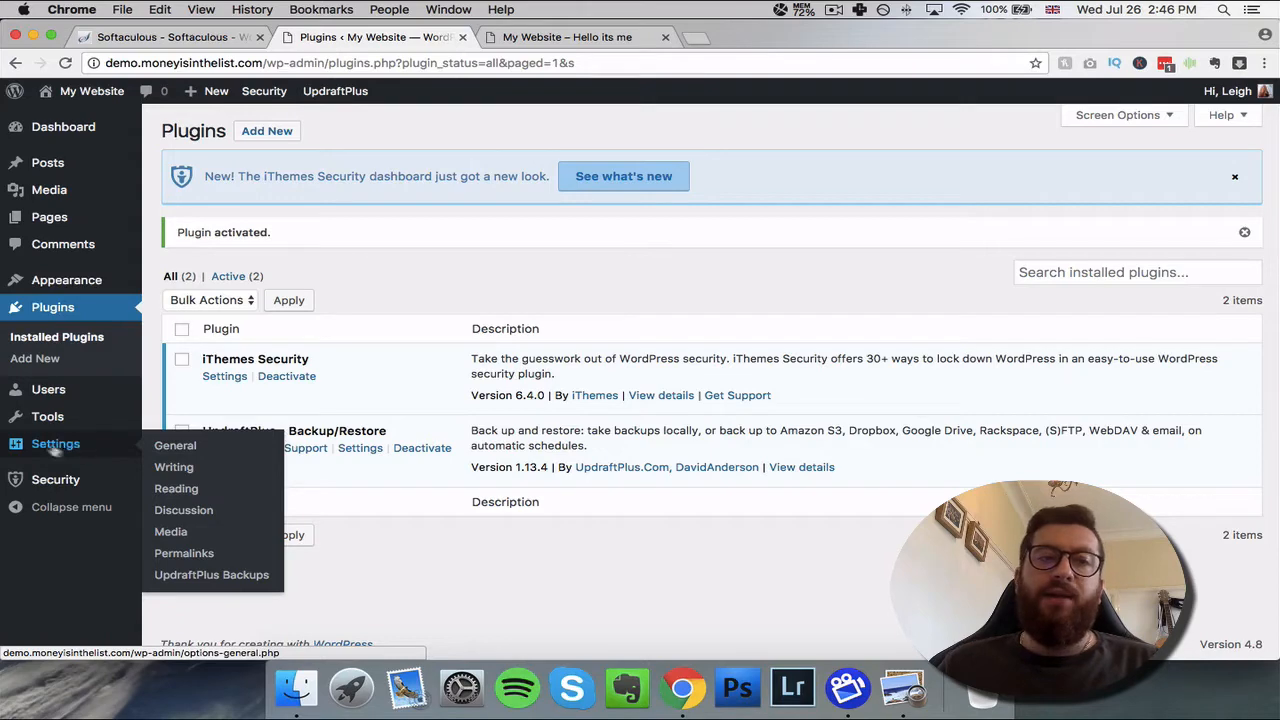
left_click(221, 578)
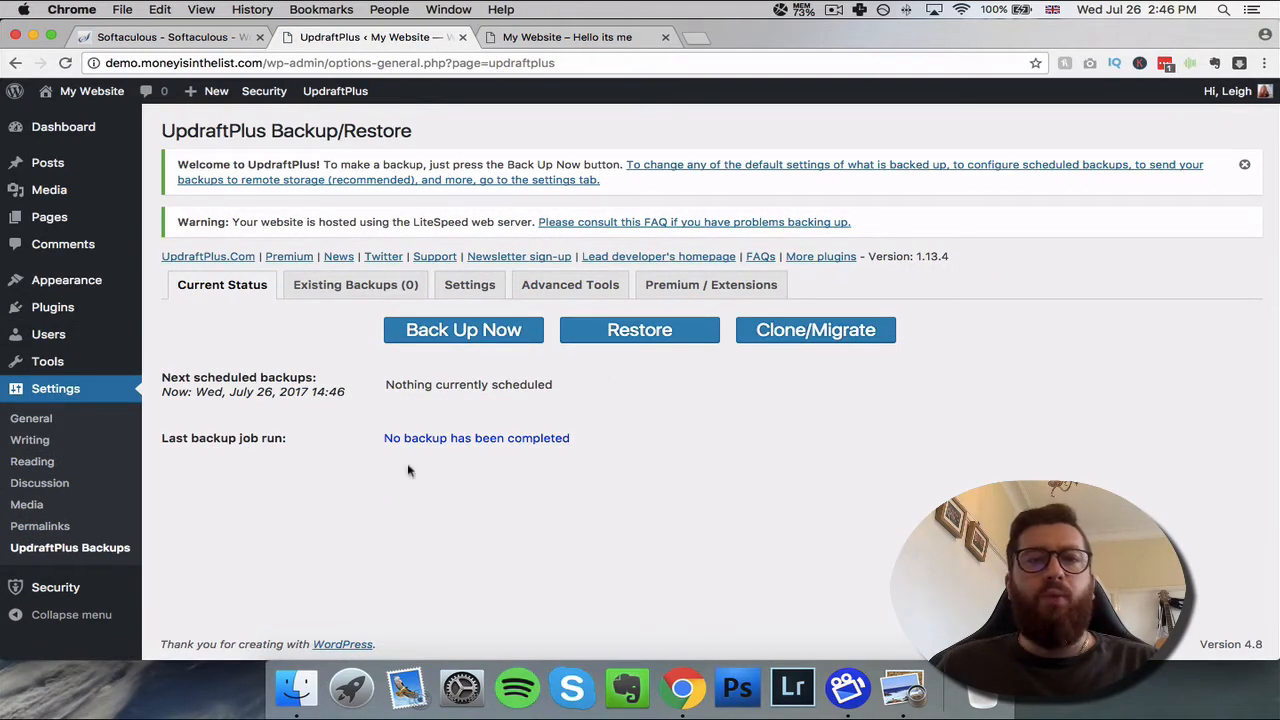
left_click(450, 287)
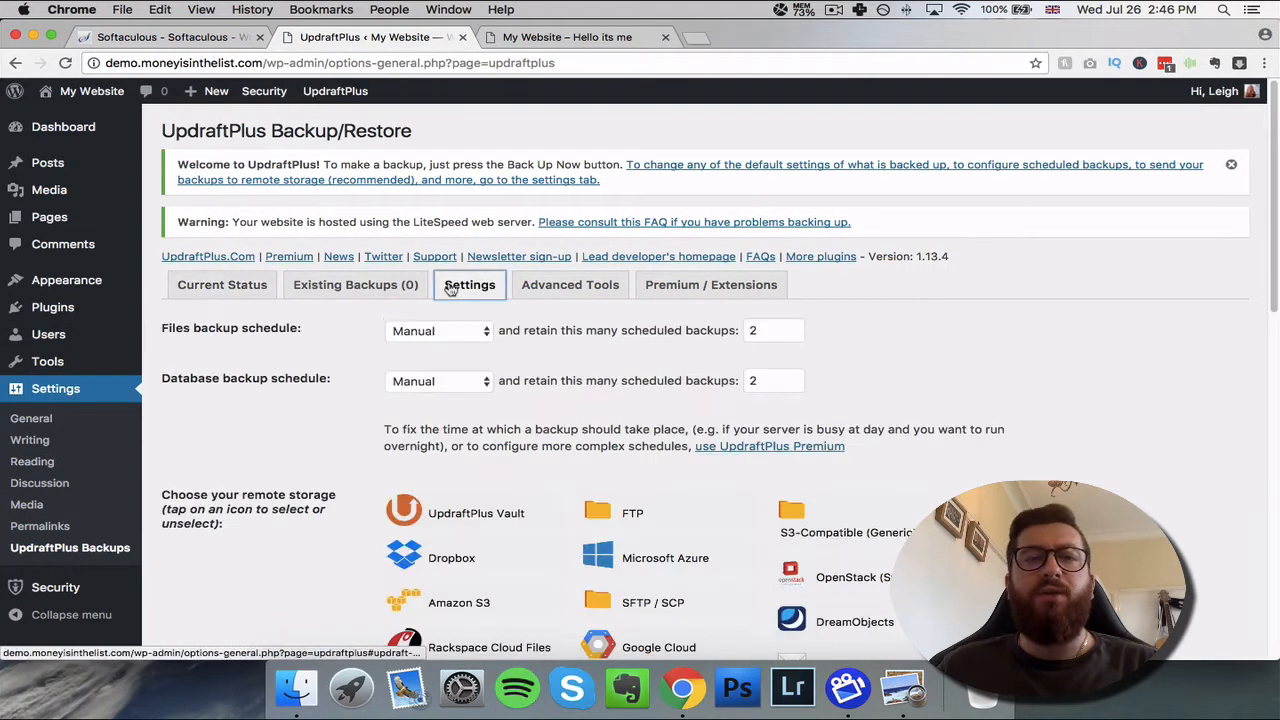
scroll(320, 305, "down", 5)
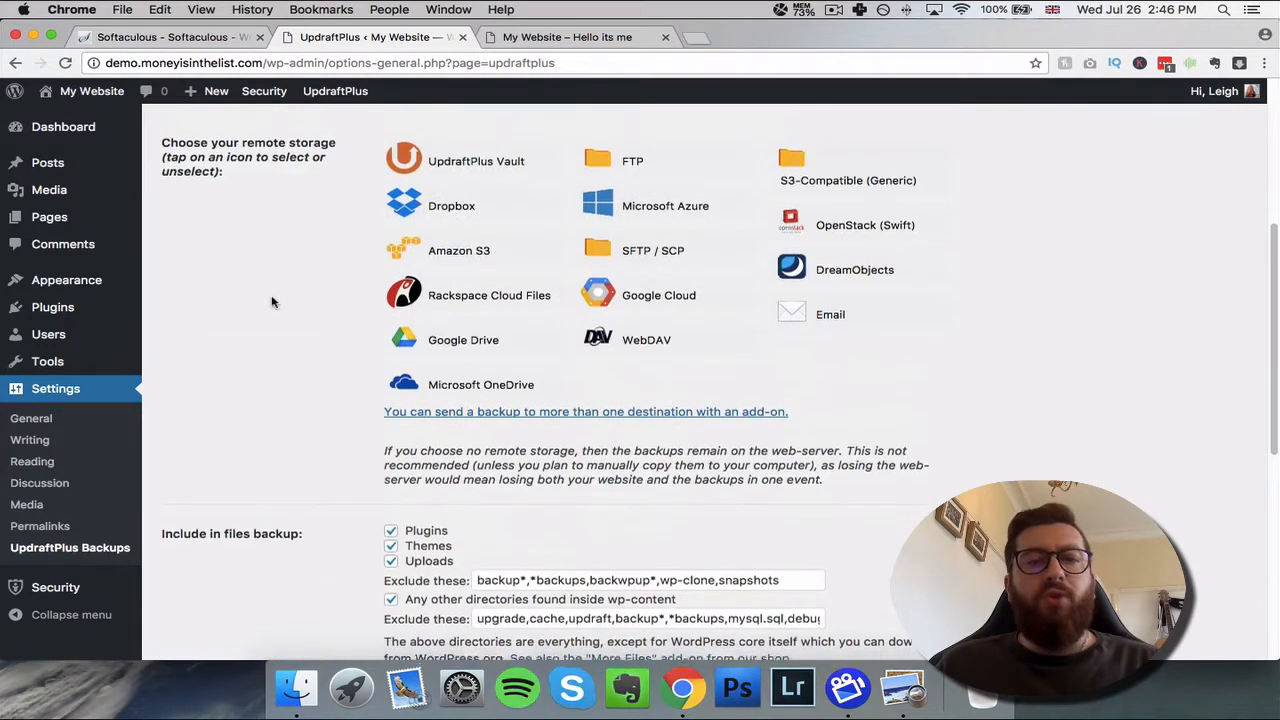
scroll(274, 300, "down", 4)
scroll(272, 302, "up", 2)
scroll(272, 302, "up", 2)
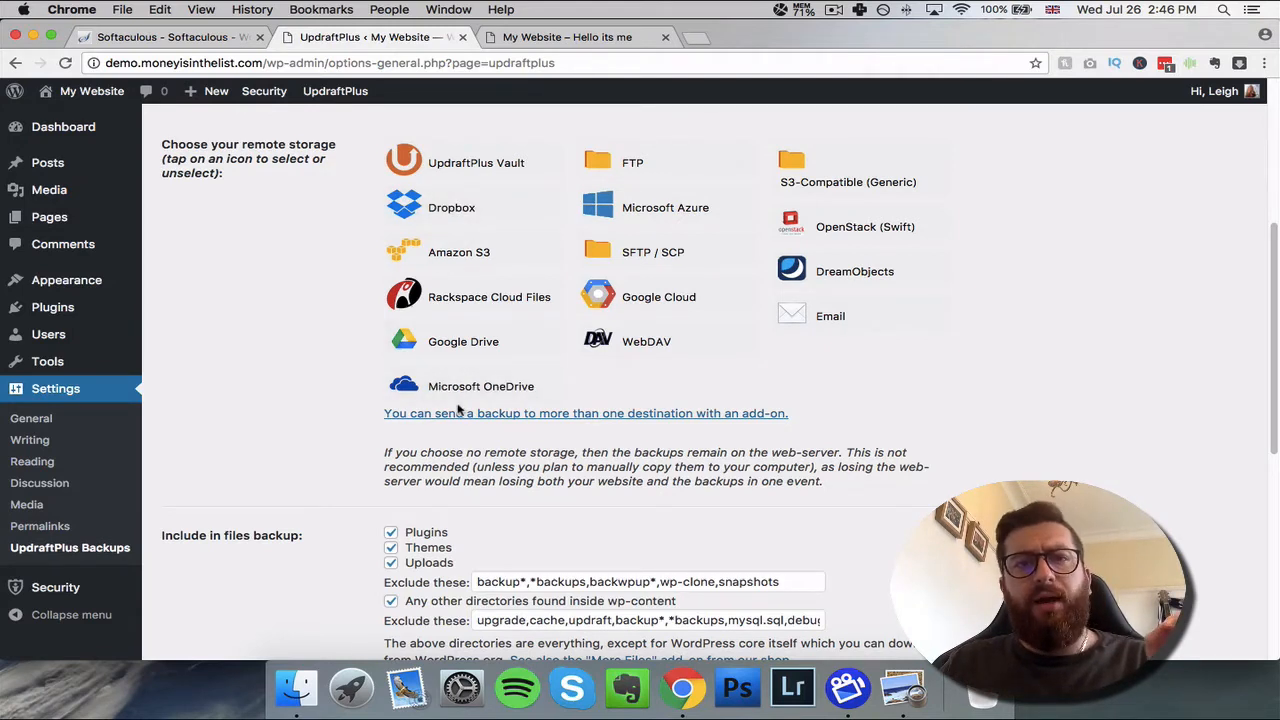
left_click(434, 207)
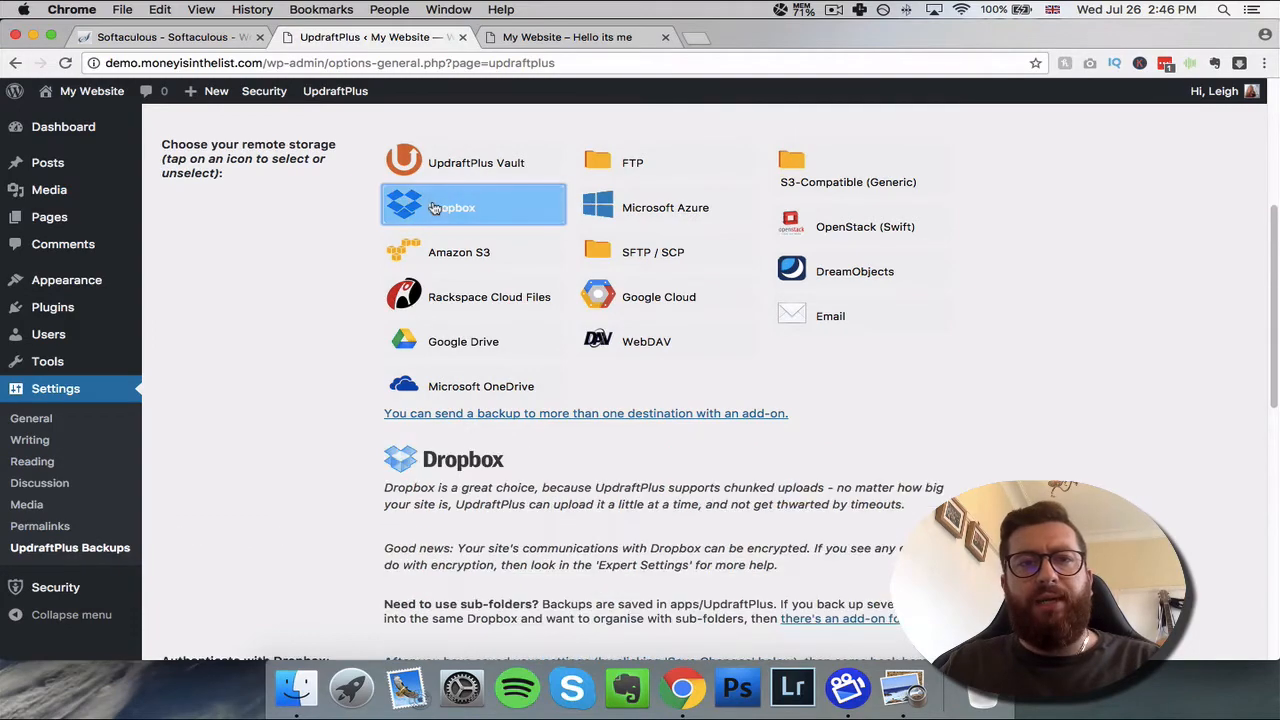
- Save the UpdraftPlus settings, dismiss the Dropbox authorisation dialog and show the current backup status
scroll(424, 369, "down", 3)
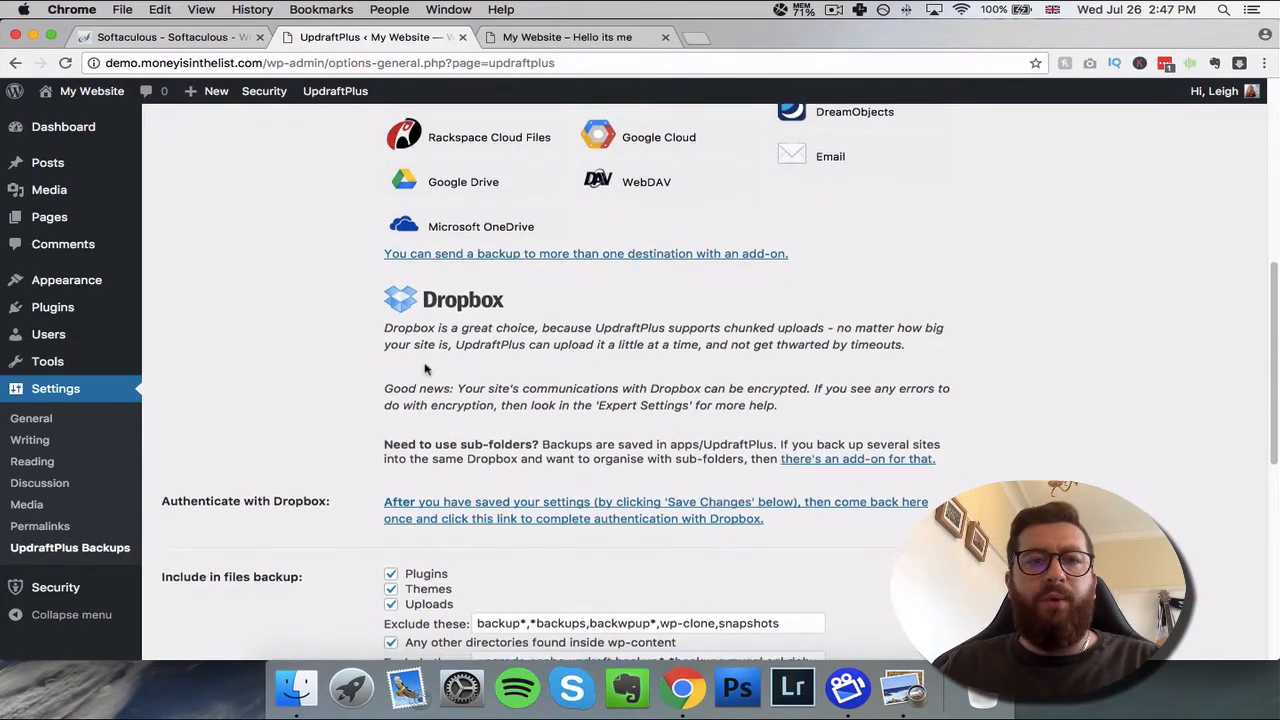
scroll(424, 369, "down", 10)
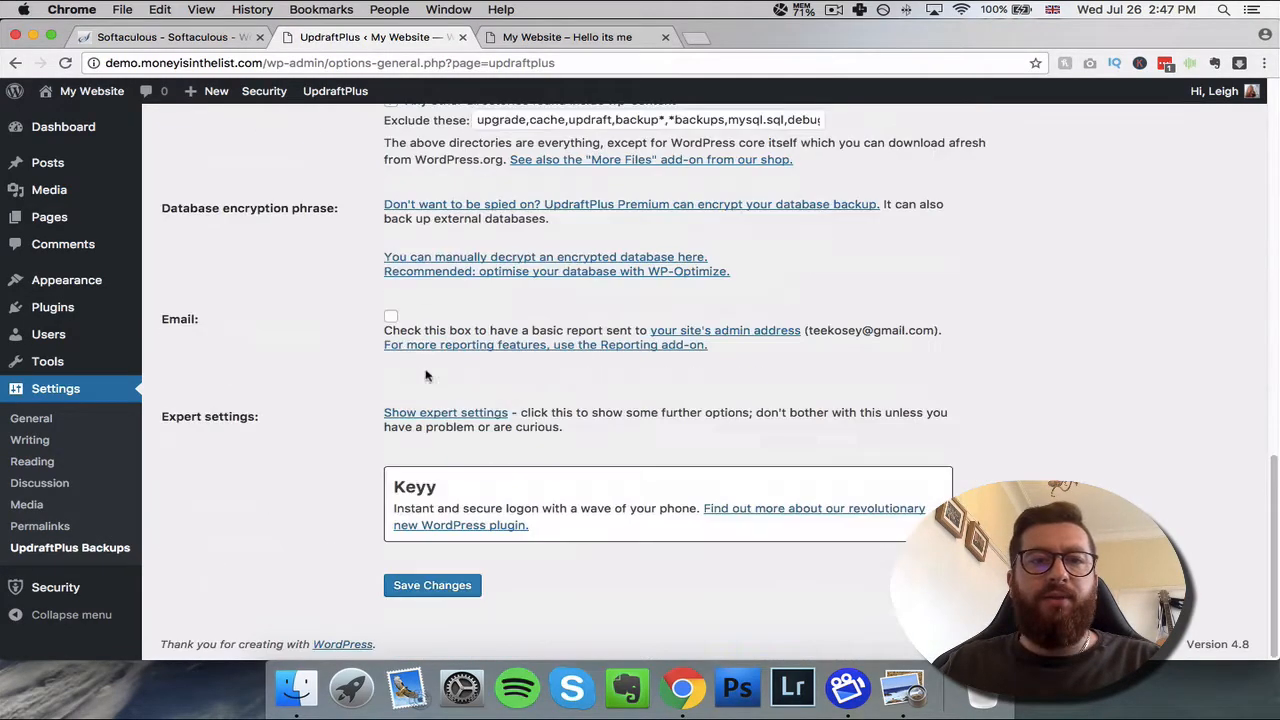
left_click(453, 587)
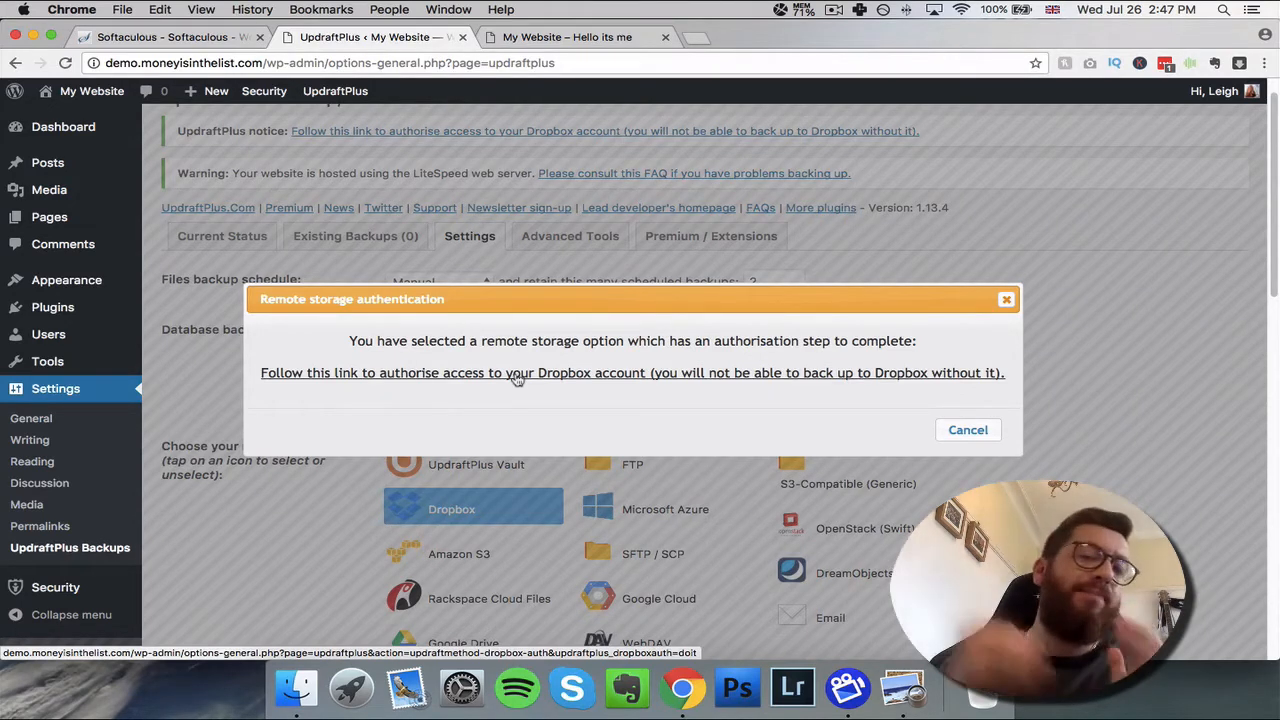
left_click(955, 436)
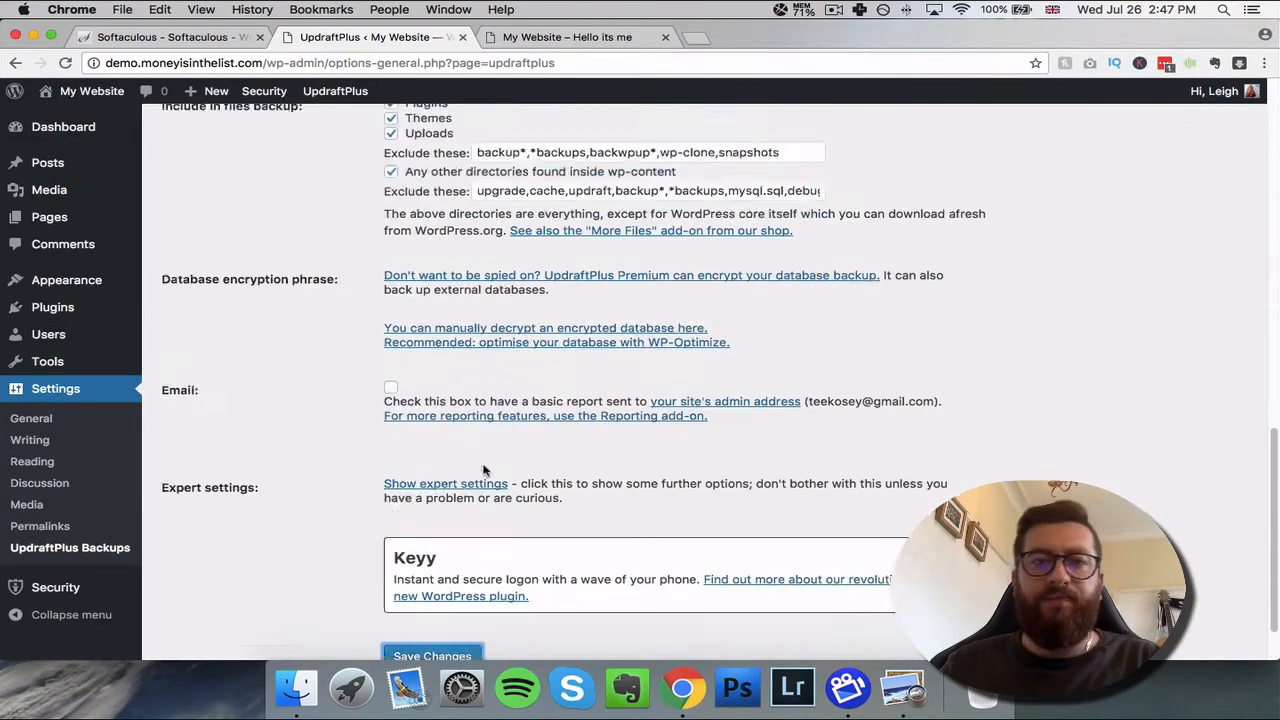
left_click(210, 278)
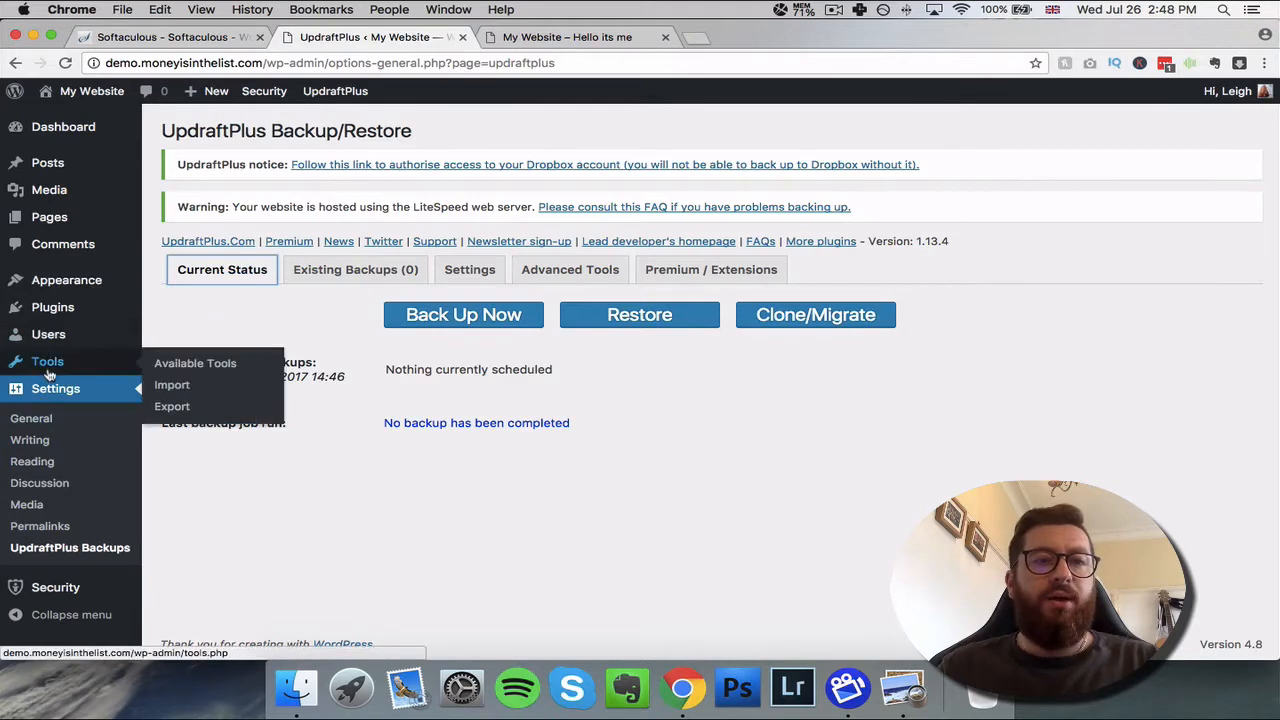
- Search the plugins available to add for "yoast", and install and activate Yoast SEO
mouse_move(112, 320)
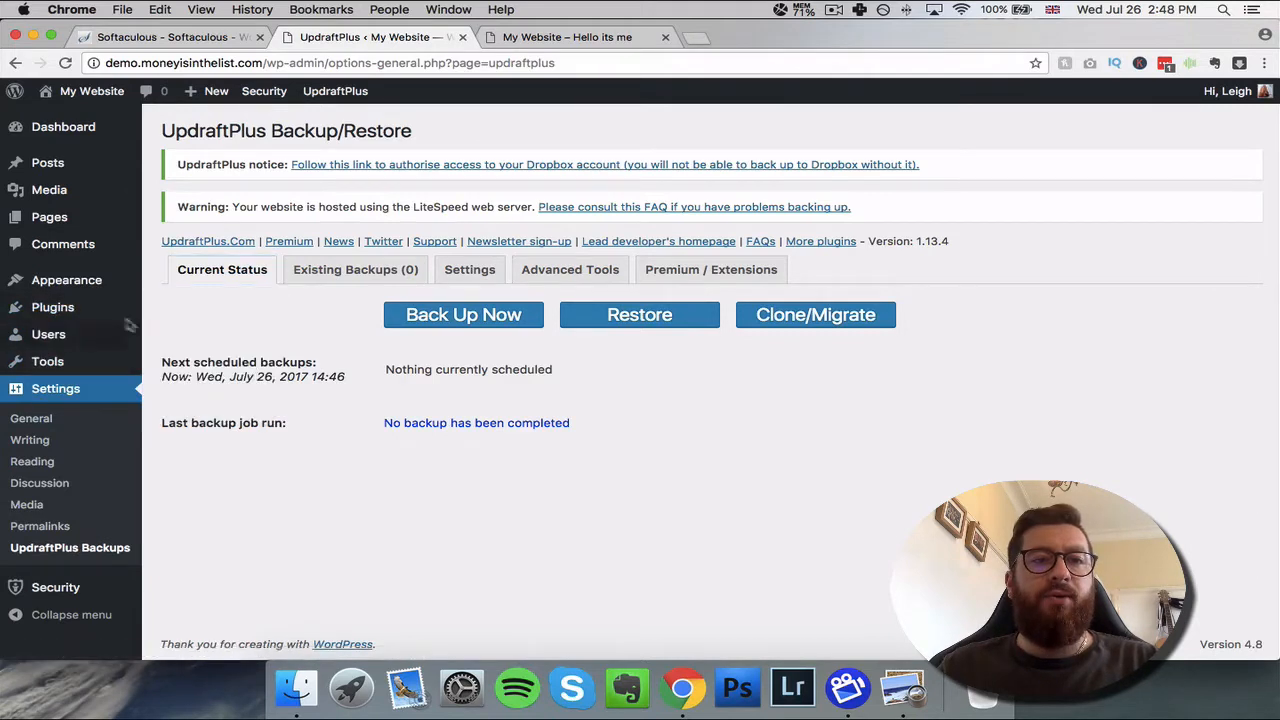
left_click(170, 335)
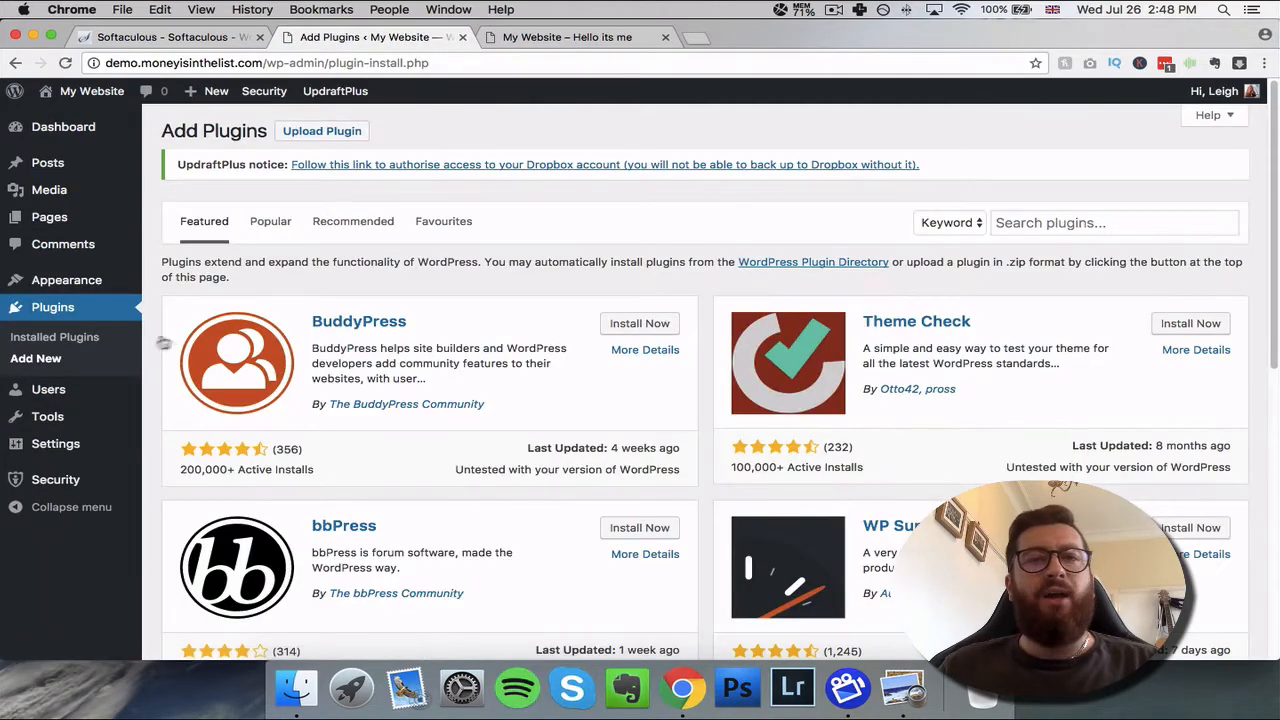
left_click(1133, 224)
type("yoa")
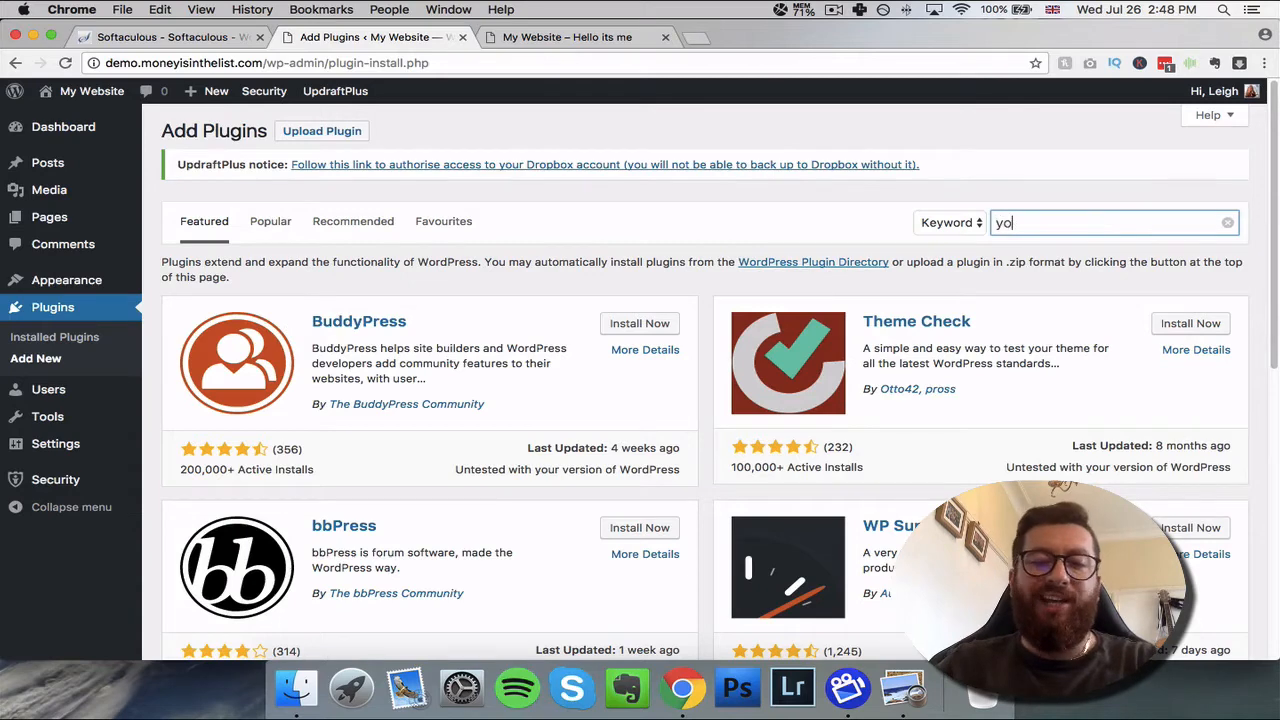
type("st")
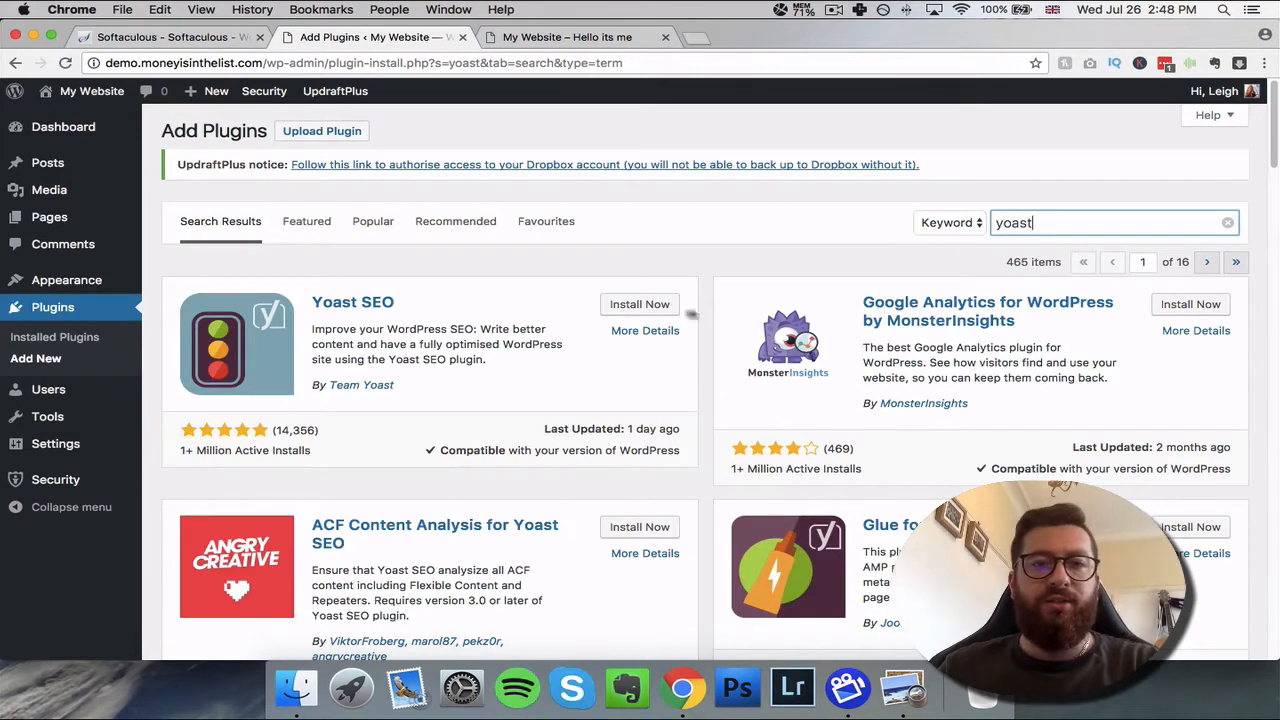
left_click(632, 308)
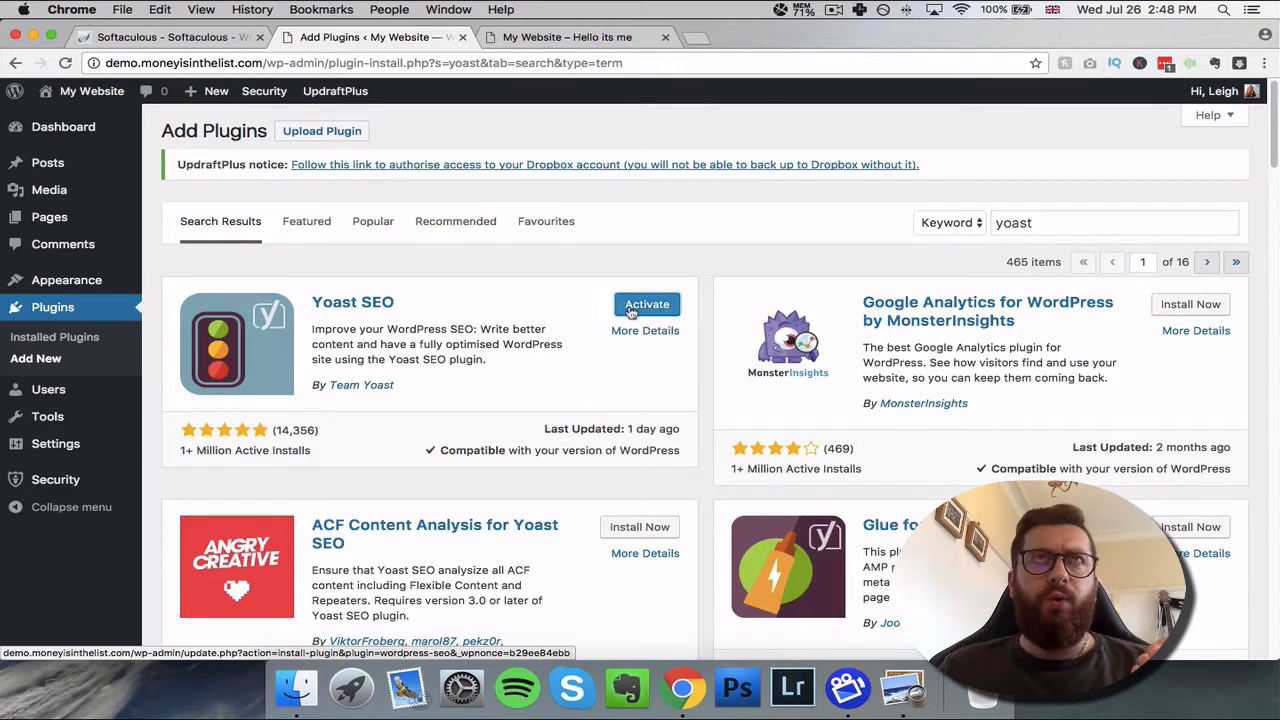
left_click(631, 313)
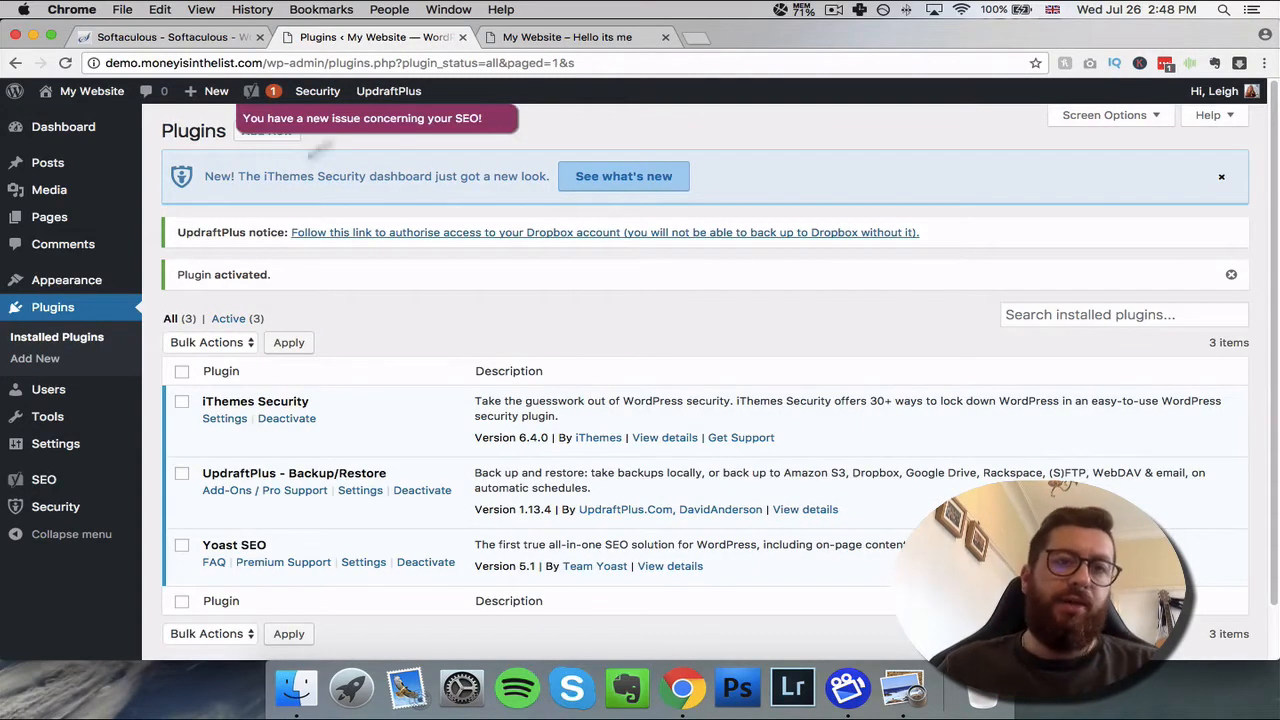
- Open the Yoast SEO dashboard and look through its general settings
left_click(44, 481)
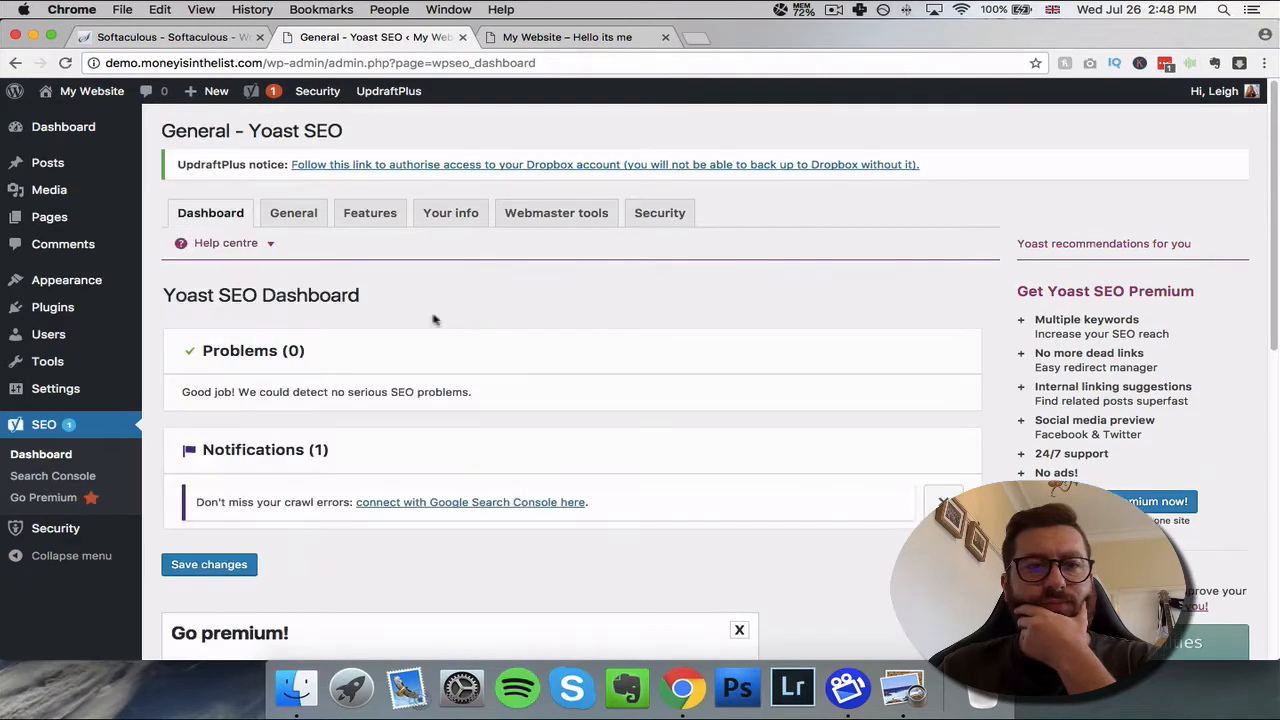
scroll(437, 307, "down", 3)
scroll(437, 307, "up", 3)
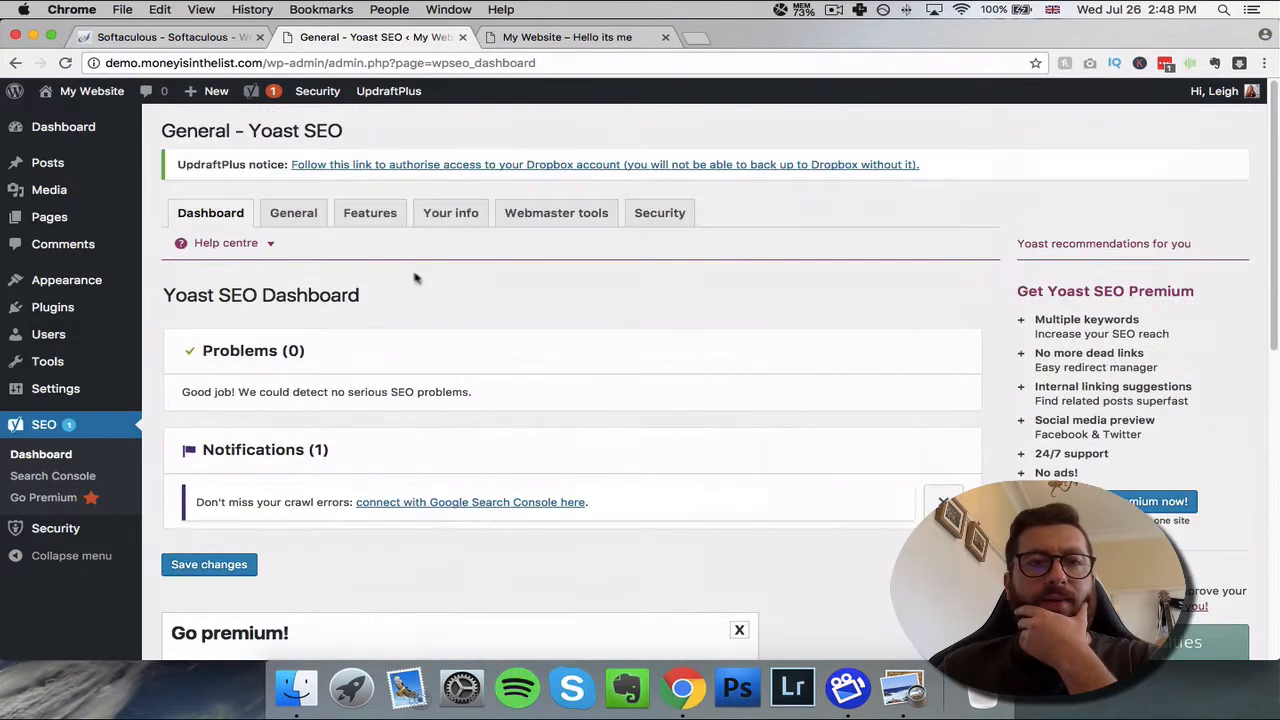
left_click(293, 212)
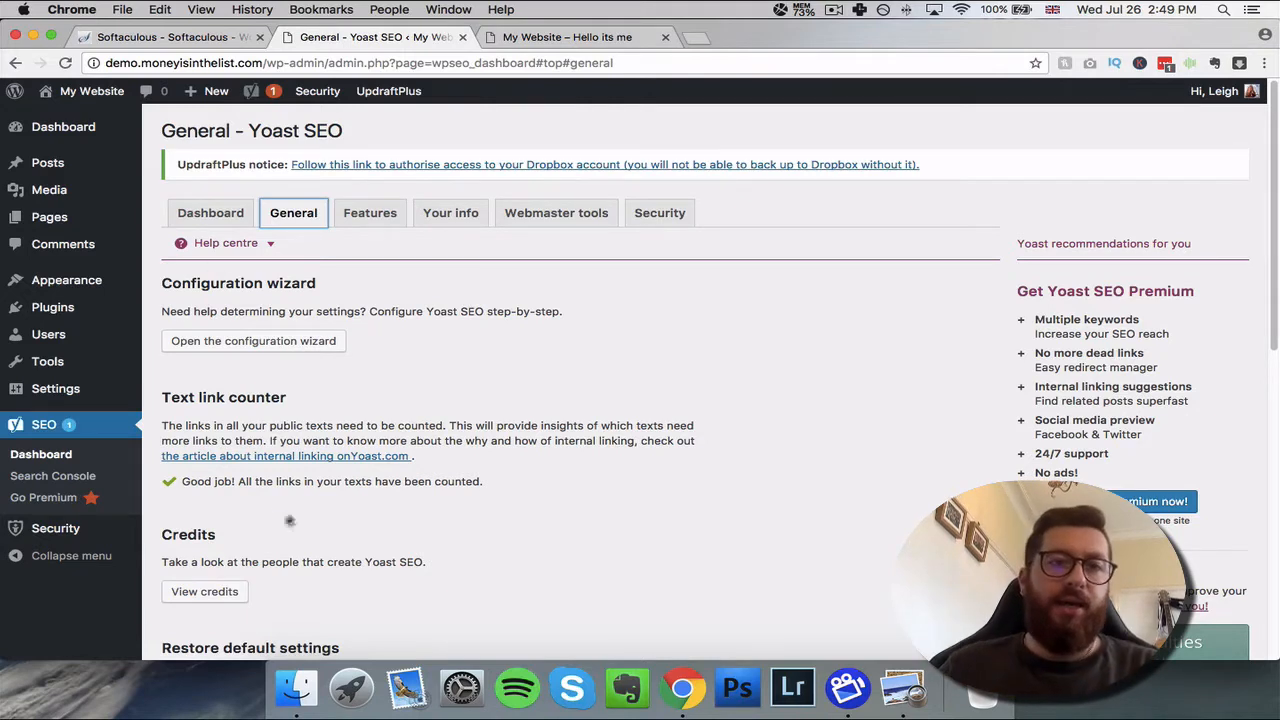
- Start a new post and examine the Yoast SEO section beneath its content editor
left_click(58, 170)
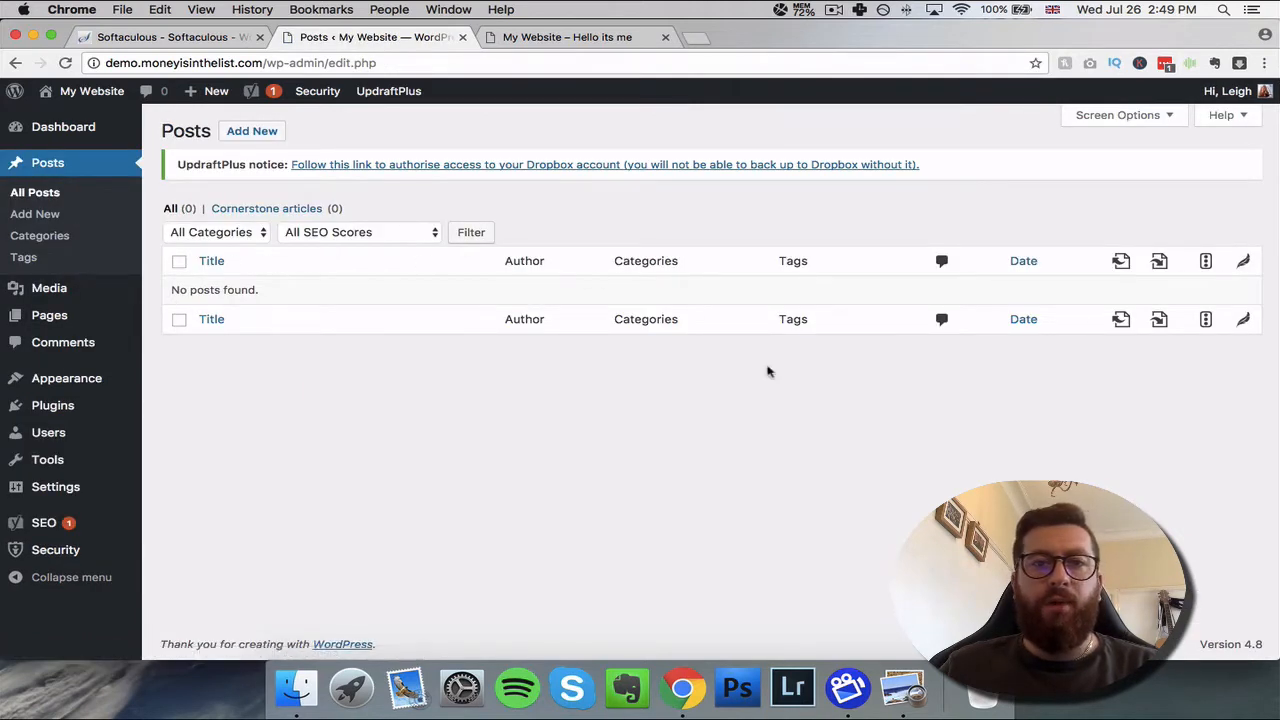
left_click(240, 133)
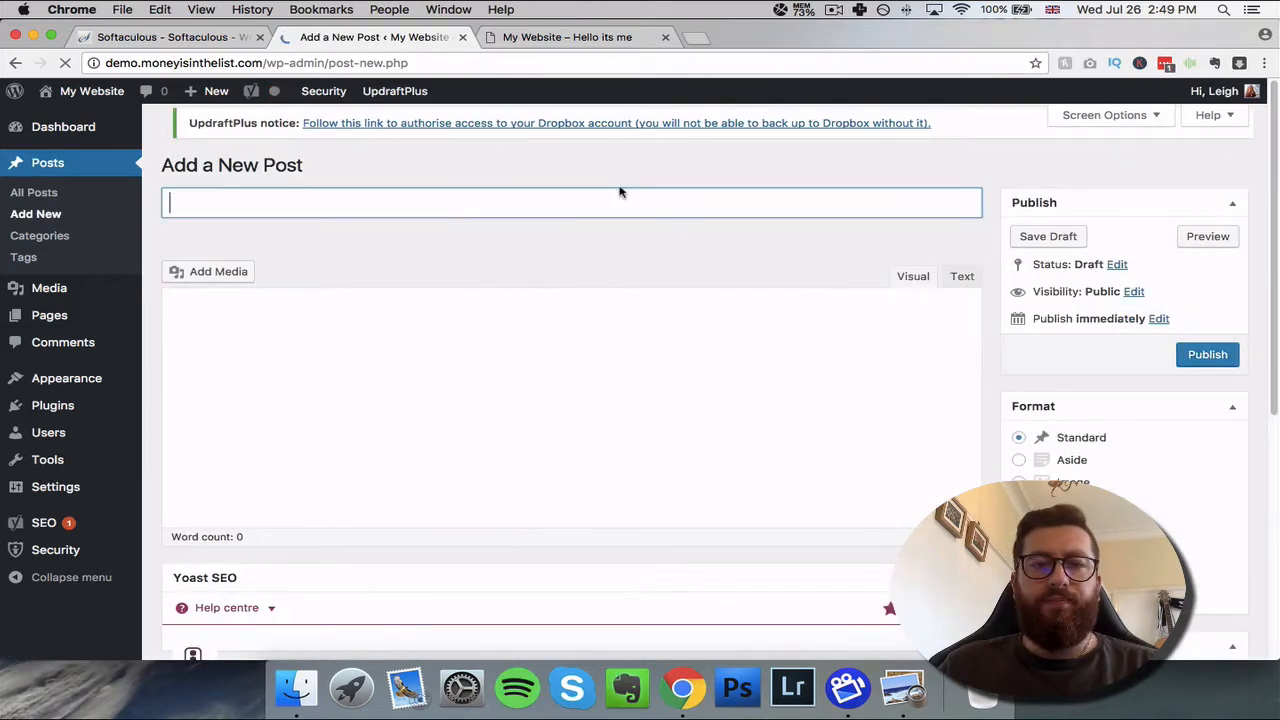
scroll(613, 215, "down", 3)
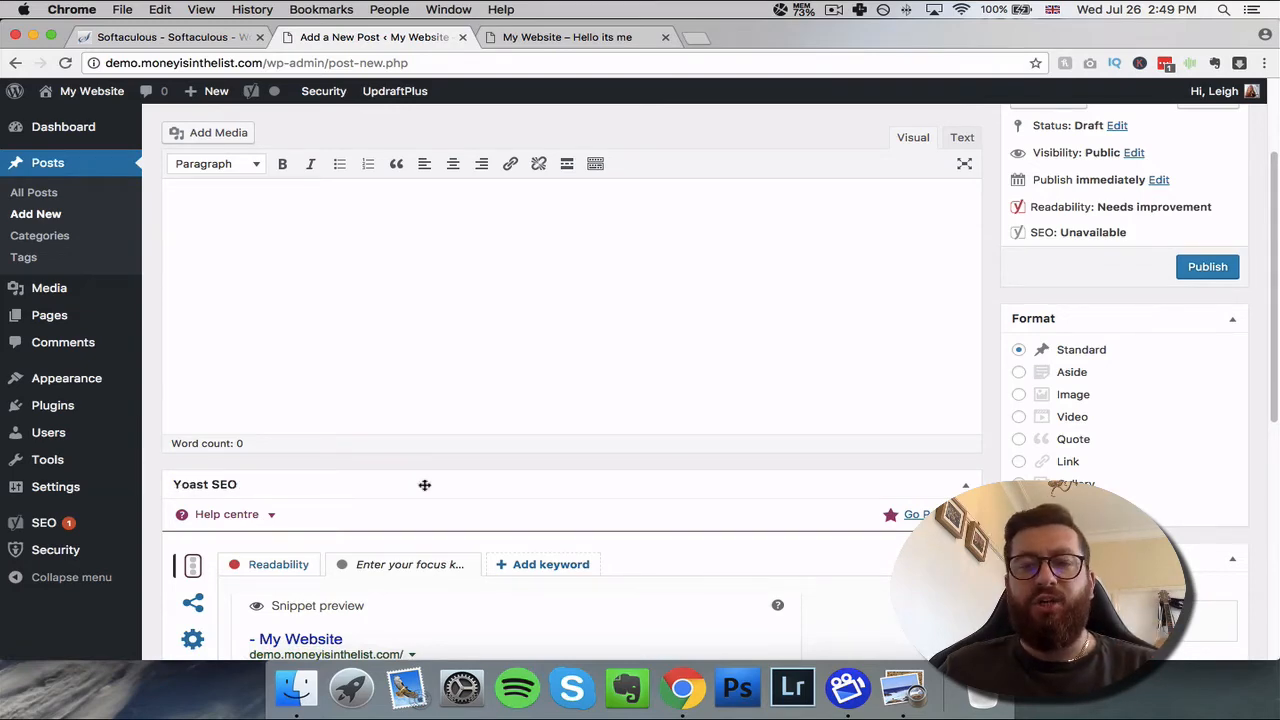
scroll(424, 487, "down", 3)
scroll(428, 494, "down", 4)
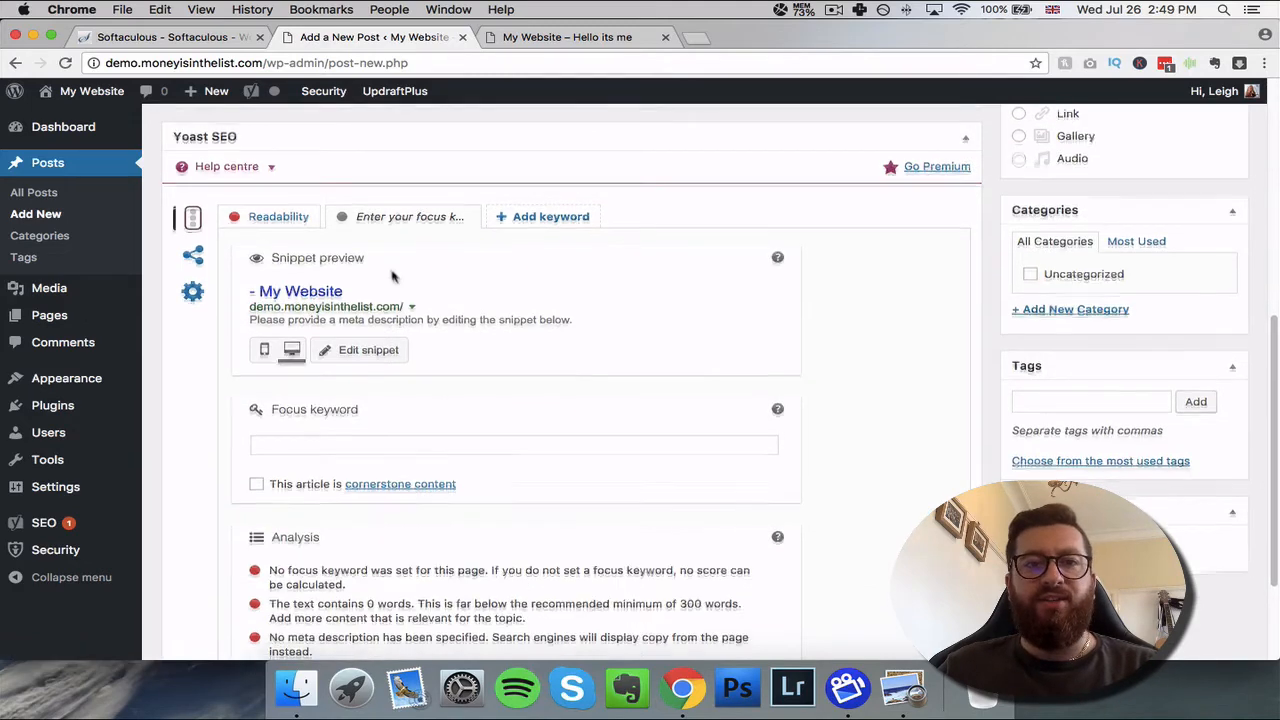
scroll(405, 319, "down", 3)
scroll(468, 535, "up", 5)
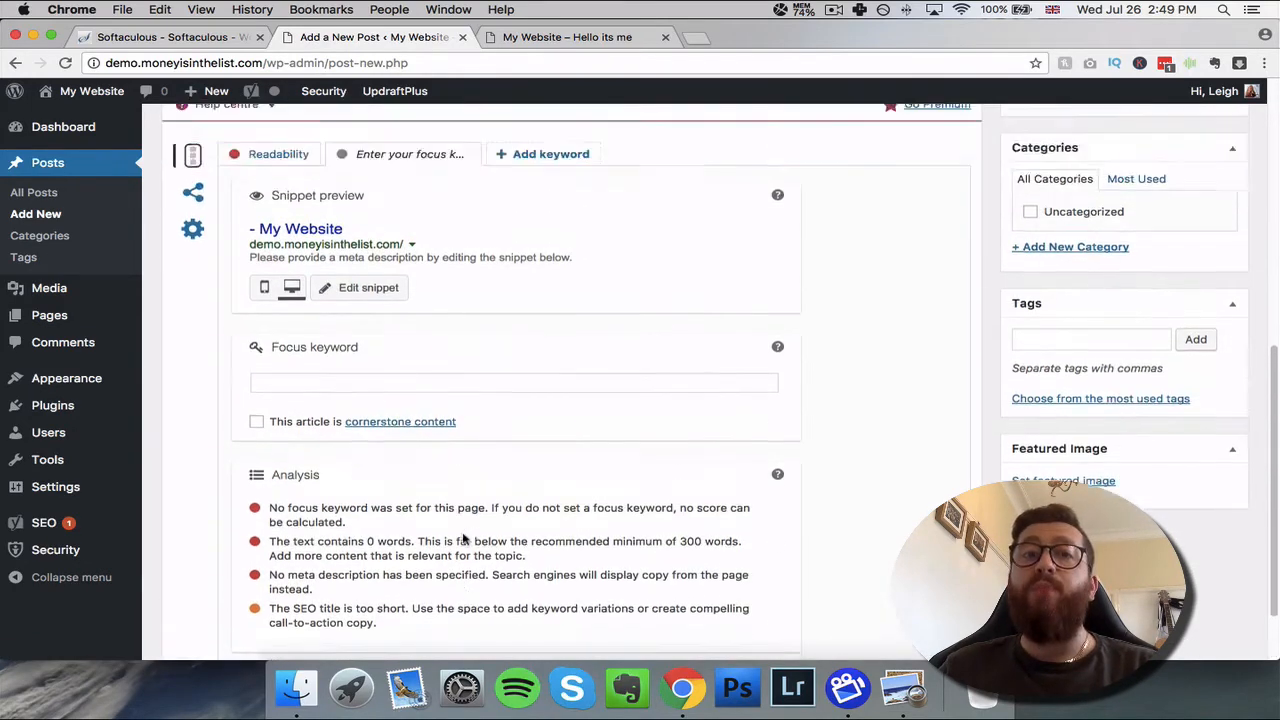
- Title the new post "The best wordpress plugins"
scroll(474, 526, "up", 8)
left_click(275, 224)
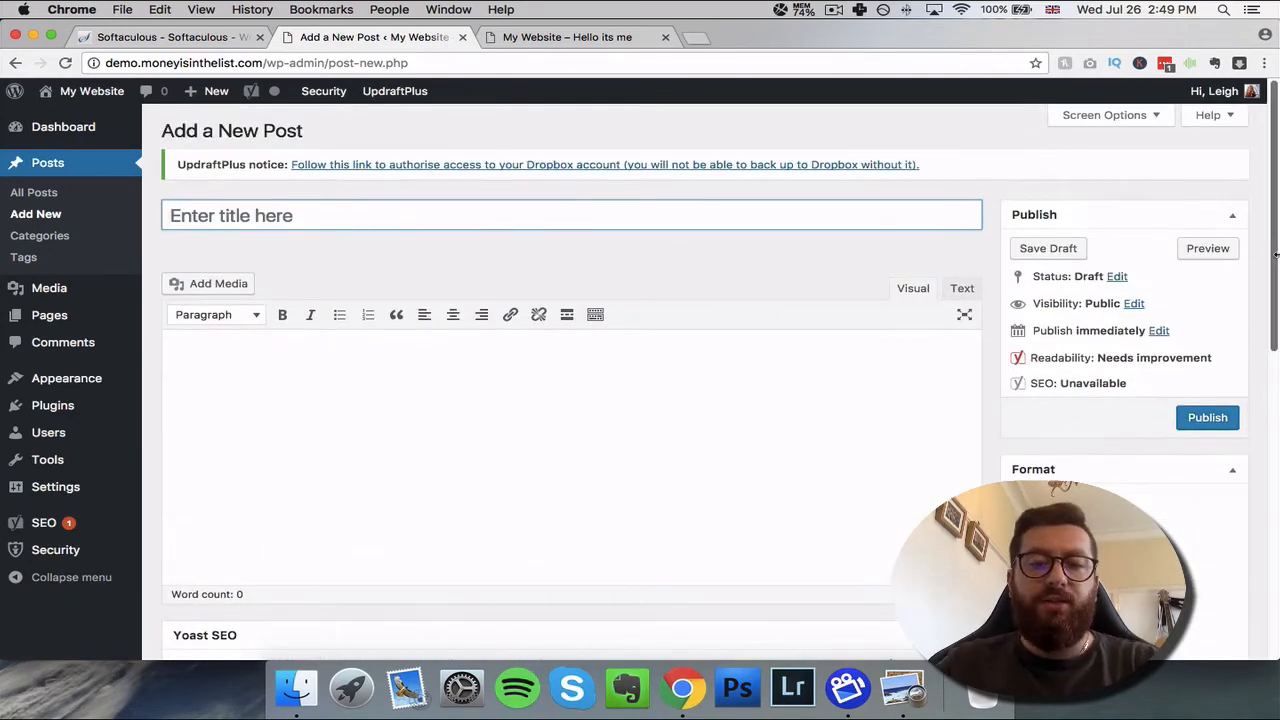
type("How")
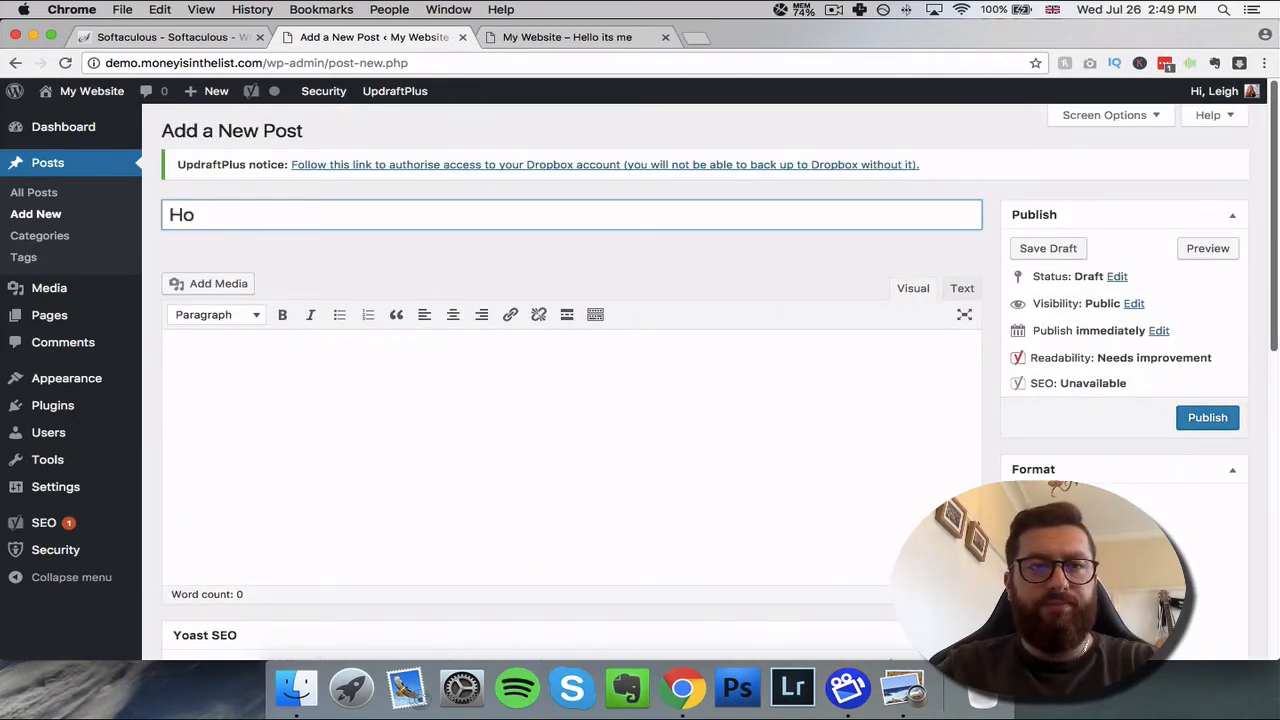
key("BackSpace")
key("BackSpace")
type("The bes")
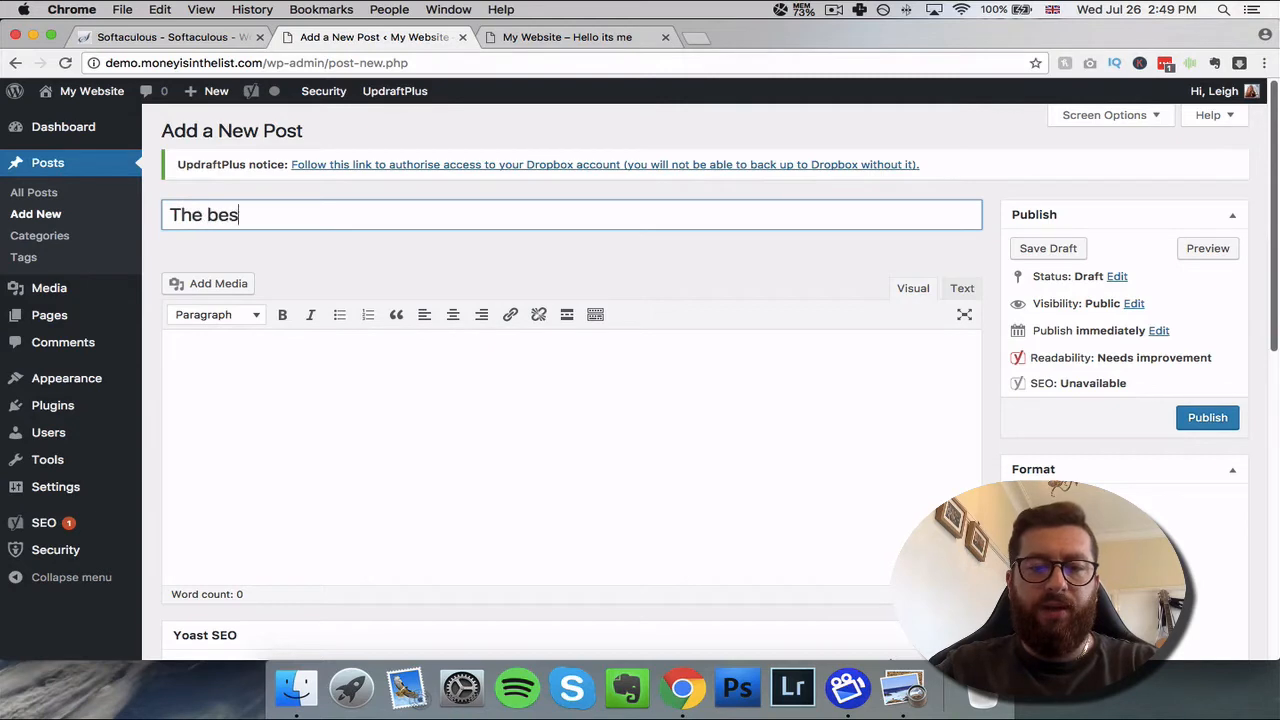
type("t wordpress ")
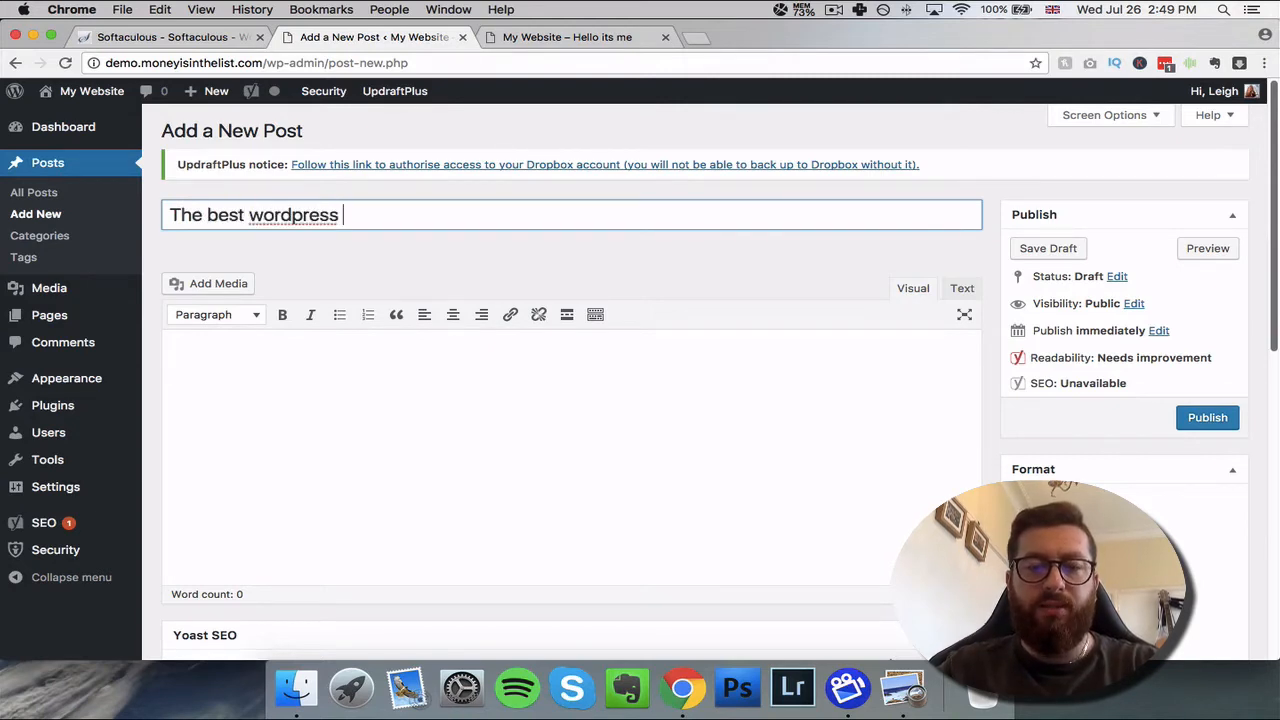
type("plugins")
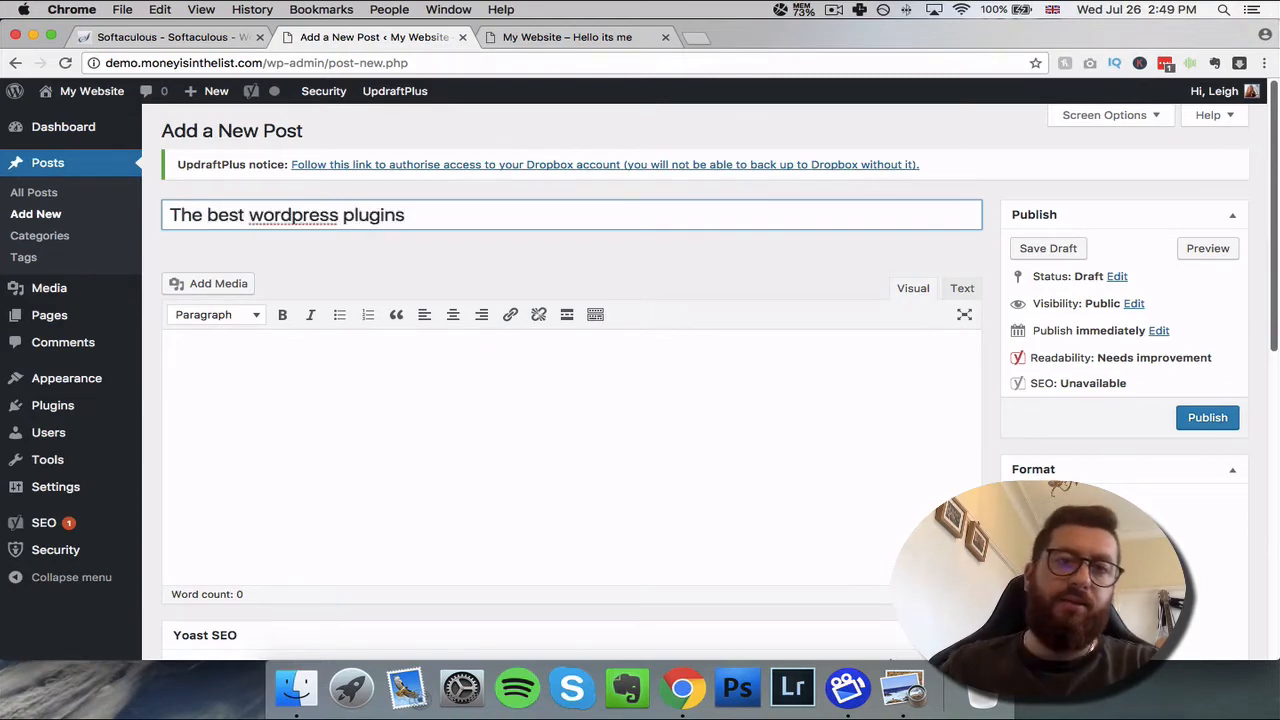
- Copy the post's title text into the body of the post
scroll(997, 345, "down", 1)
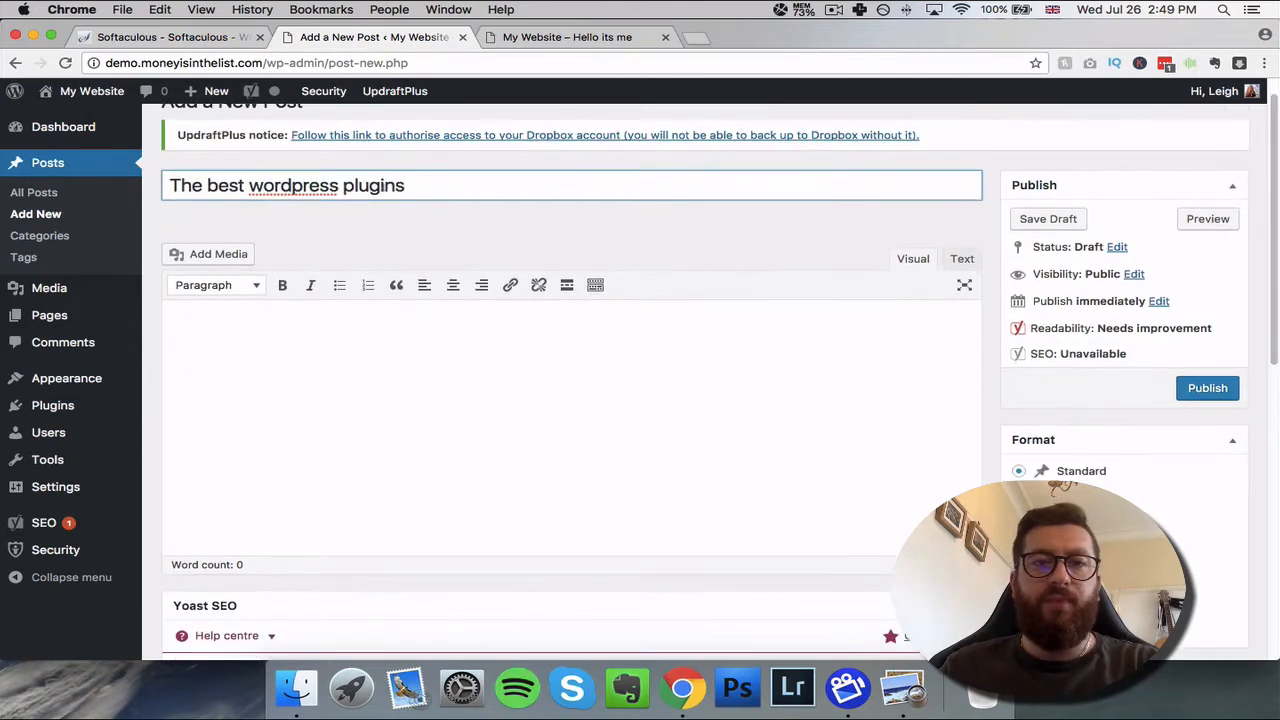
left_click_drag(404, 185, 170, 185)
left_click(343, 332)
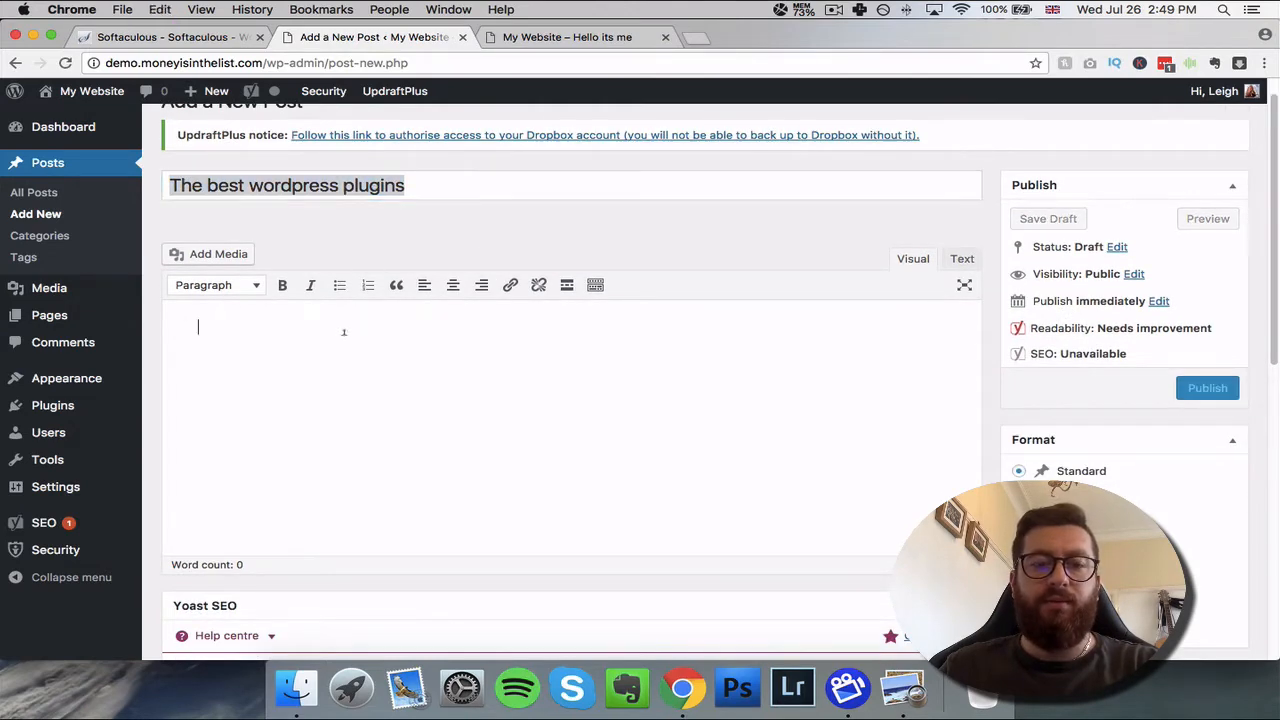
- Open the Yoast snippet editor to review the SEO title, slug and meta description fields, and close it
scroll(392, 445, "down", 7)
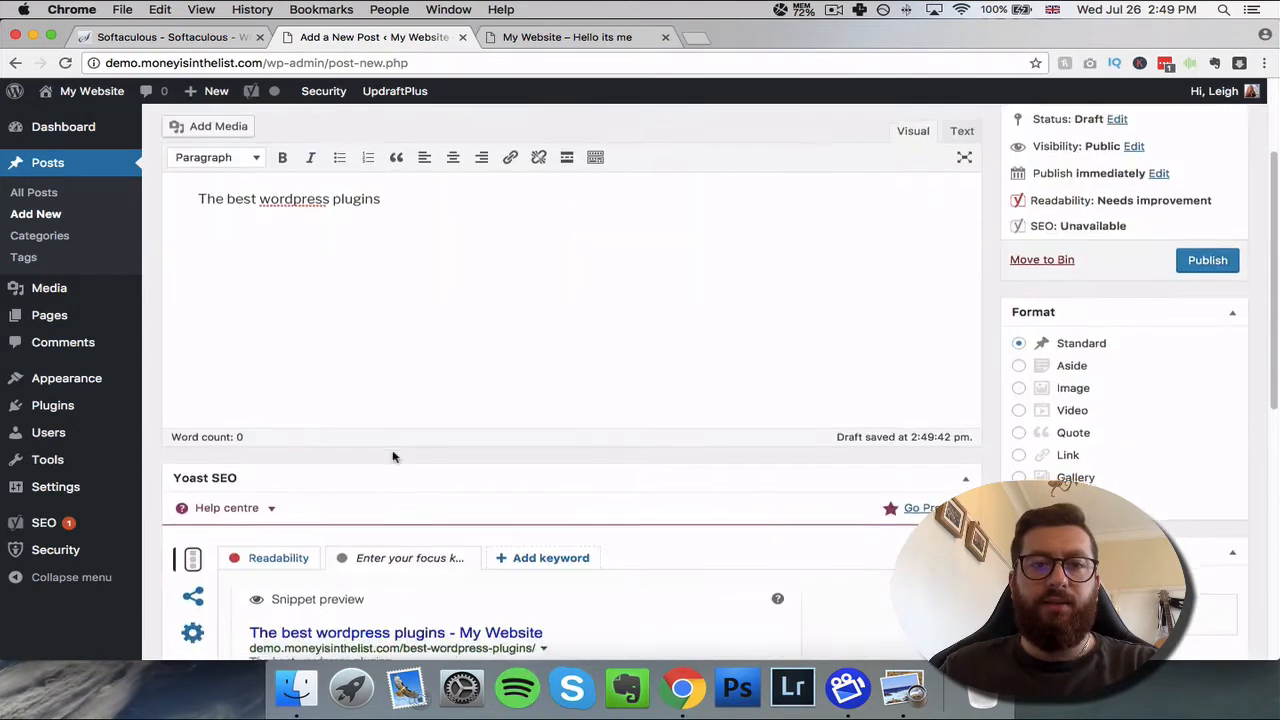
scroll(392, 435, "down", 4)
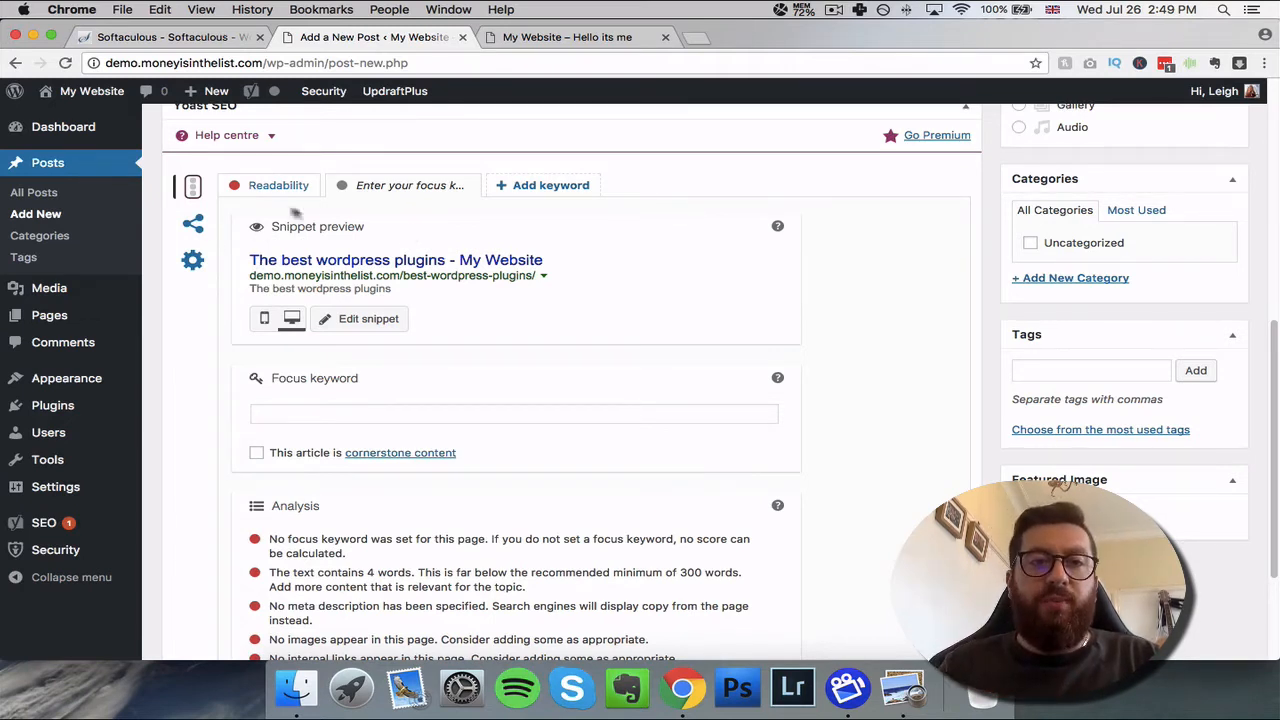
left_click(372, 320)
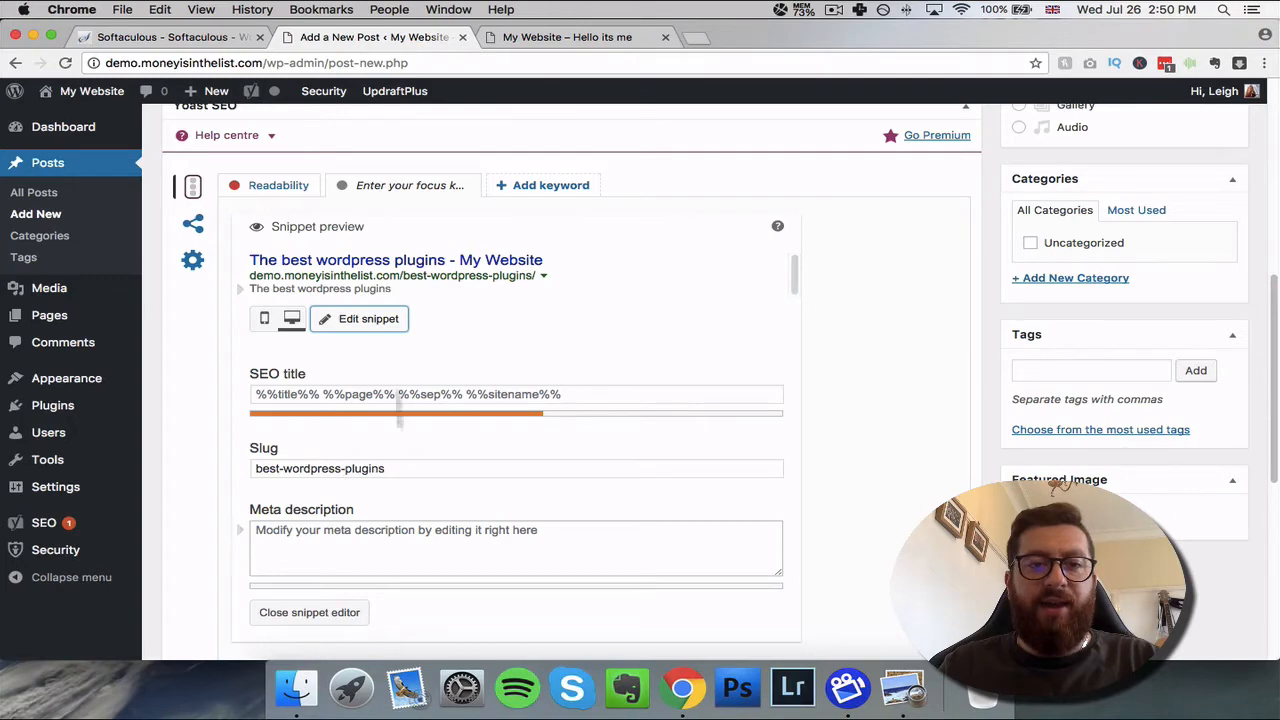
scroll(349, 537, "down", 3)
left_click(332, 491)
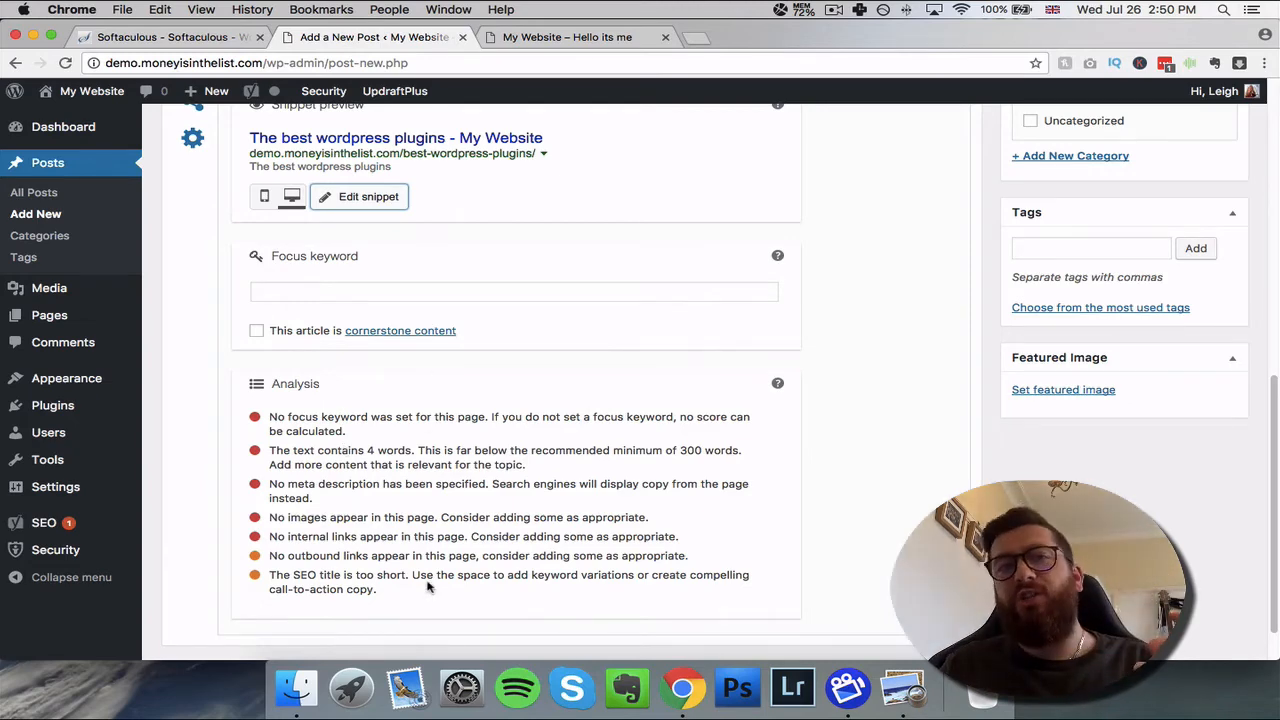
- Set the post's Yoast SEO focus keyword to "wordpress"
scroll(440, 560, "up", 10)
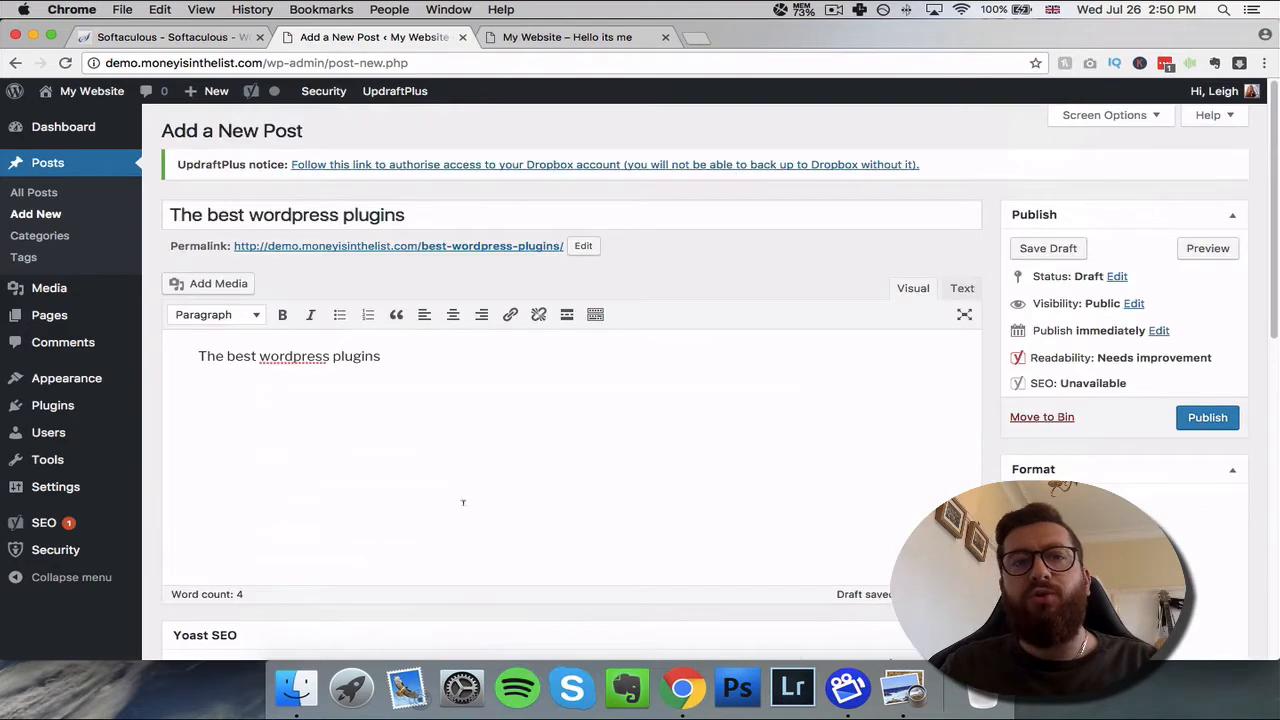
scroll(450, 478, "down", 10)
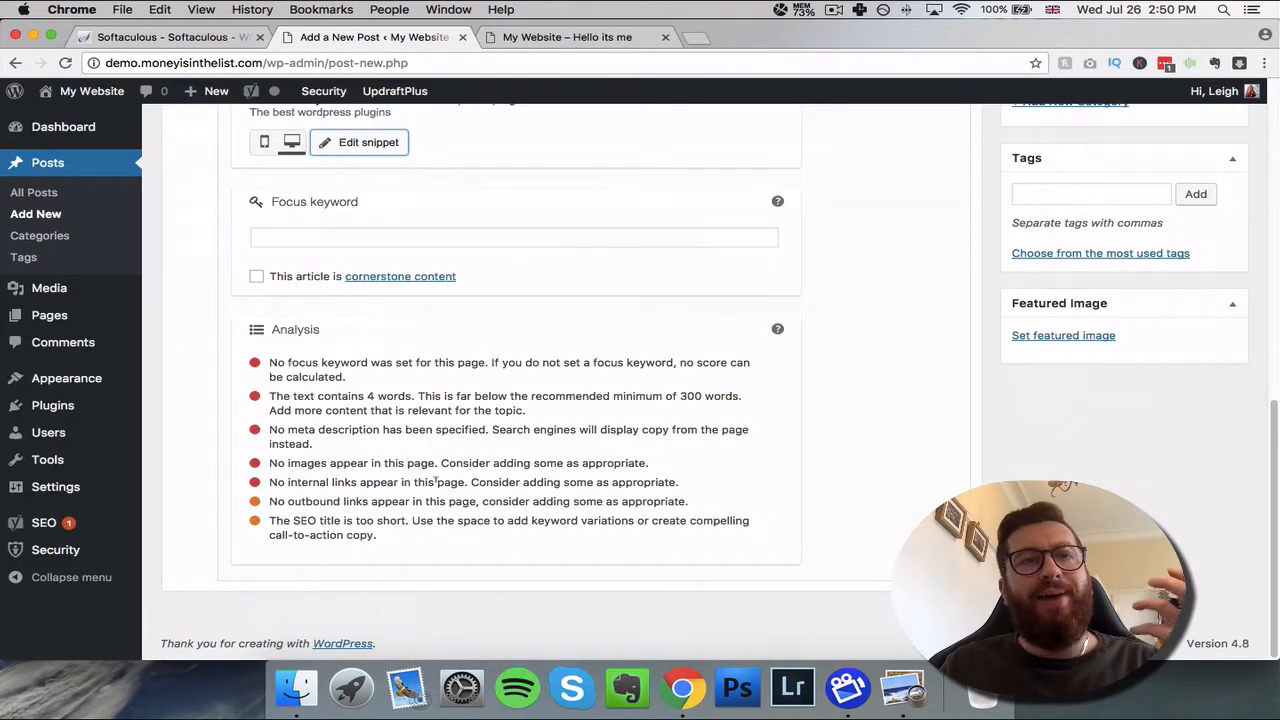
scroll(432, 481, "up", 10)
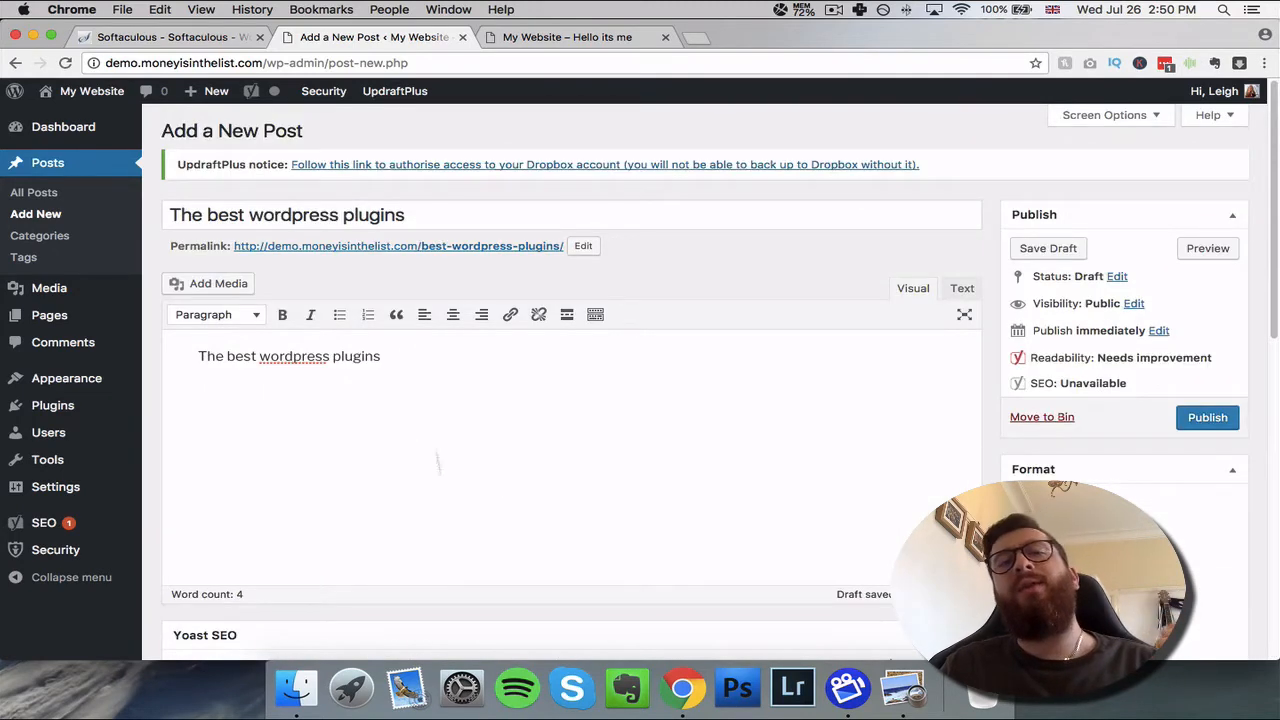
scroll(518, 445, "down", 10)
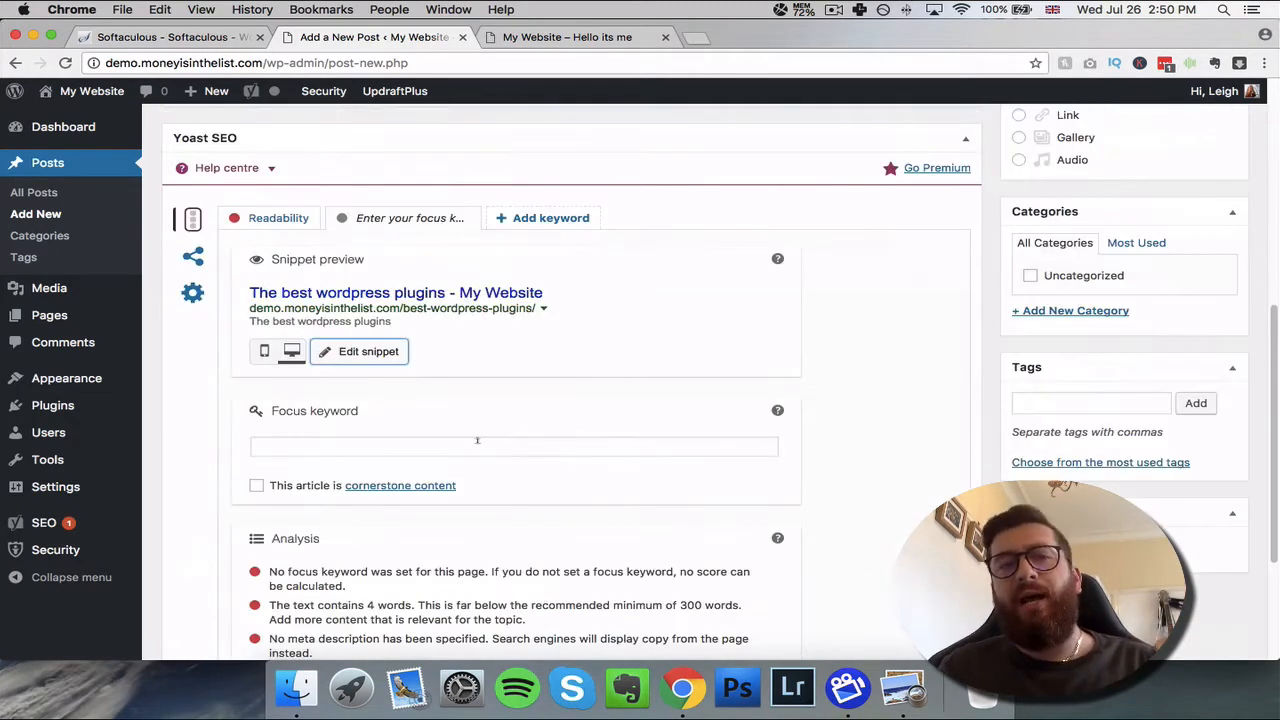
left_click(367, 440)
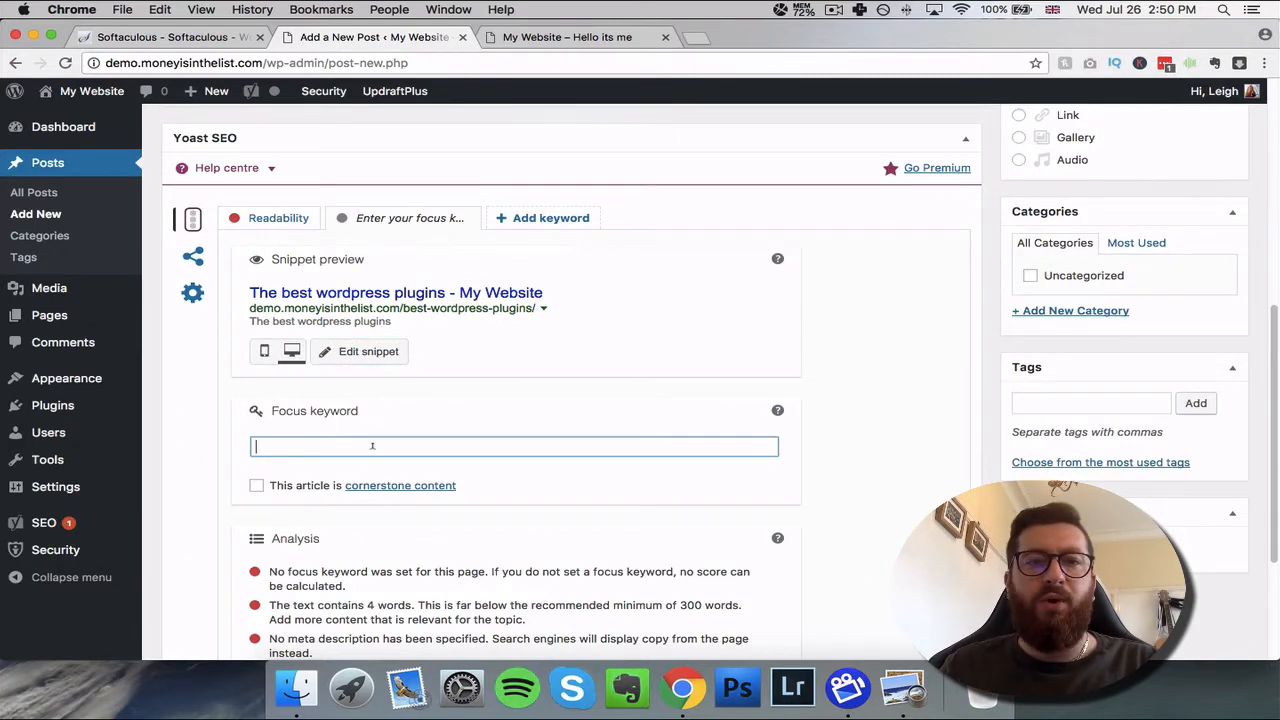
type("wordpress")
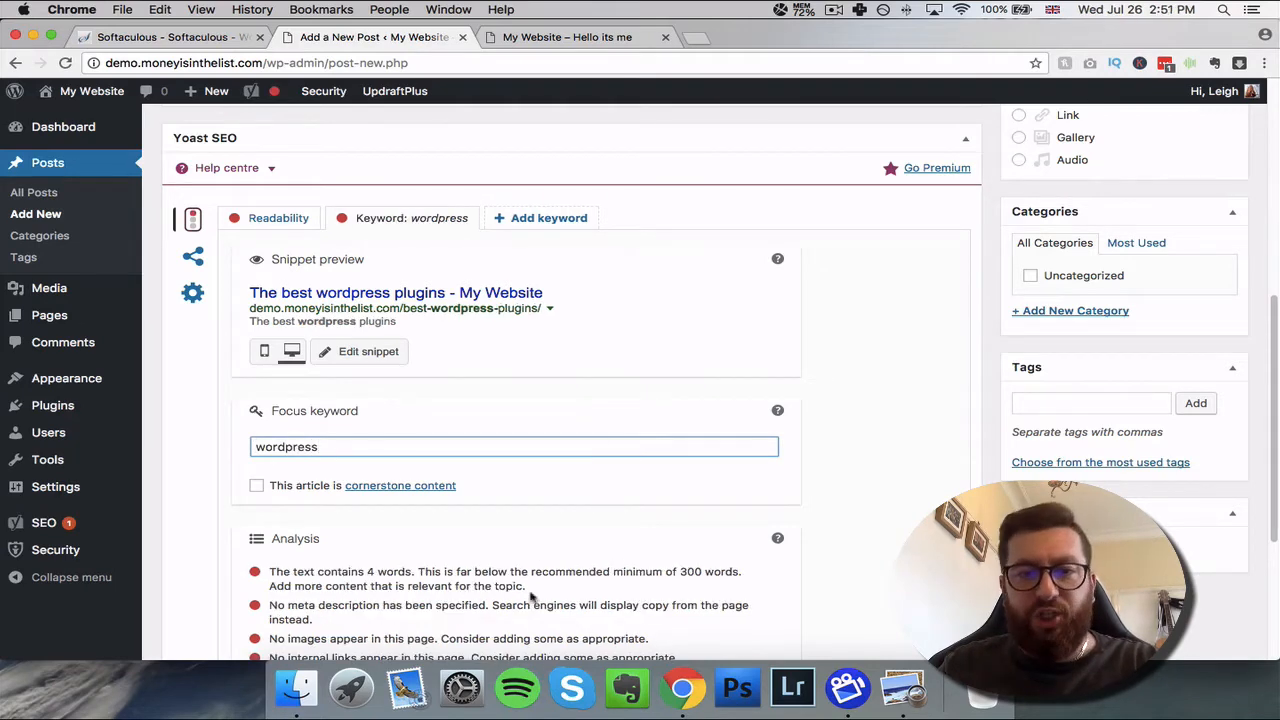
- Review the Yoast keyword analysis for the post and its readability analysis
scroll(510, 550, "down", 2)
scroll(478, 545, "down", 1)
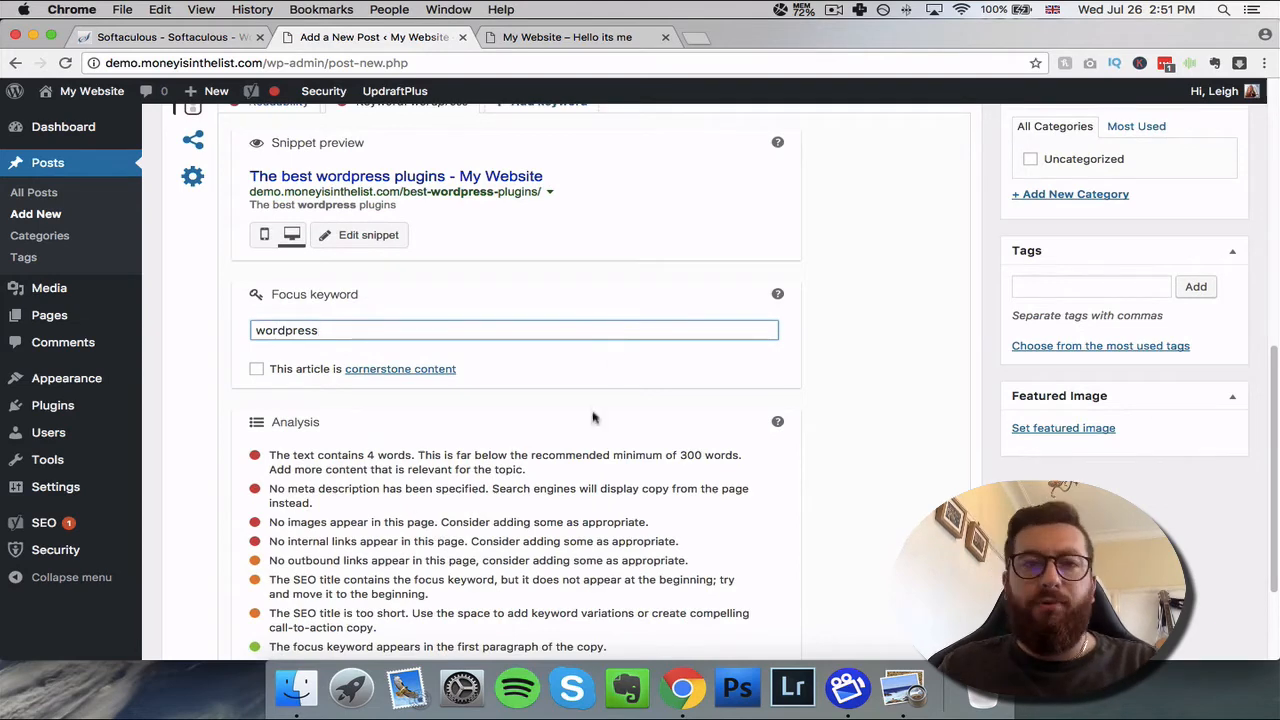
scroll(590, 380, "up", 1)
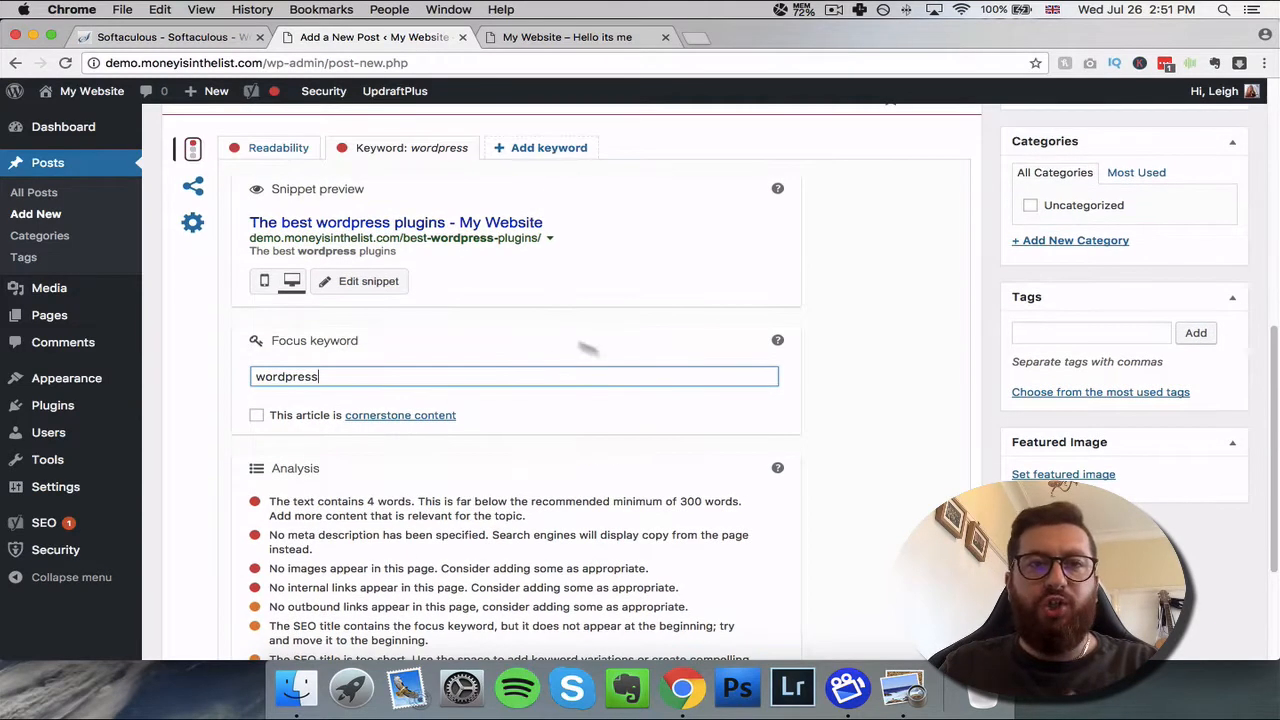
left_click(277, 154)
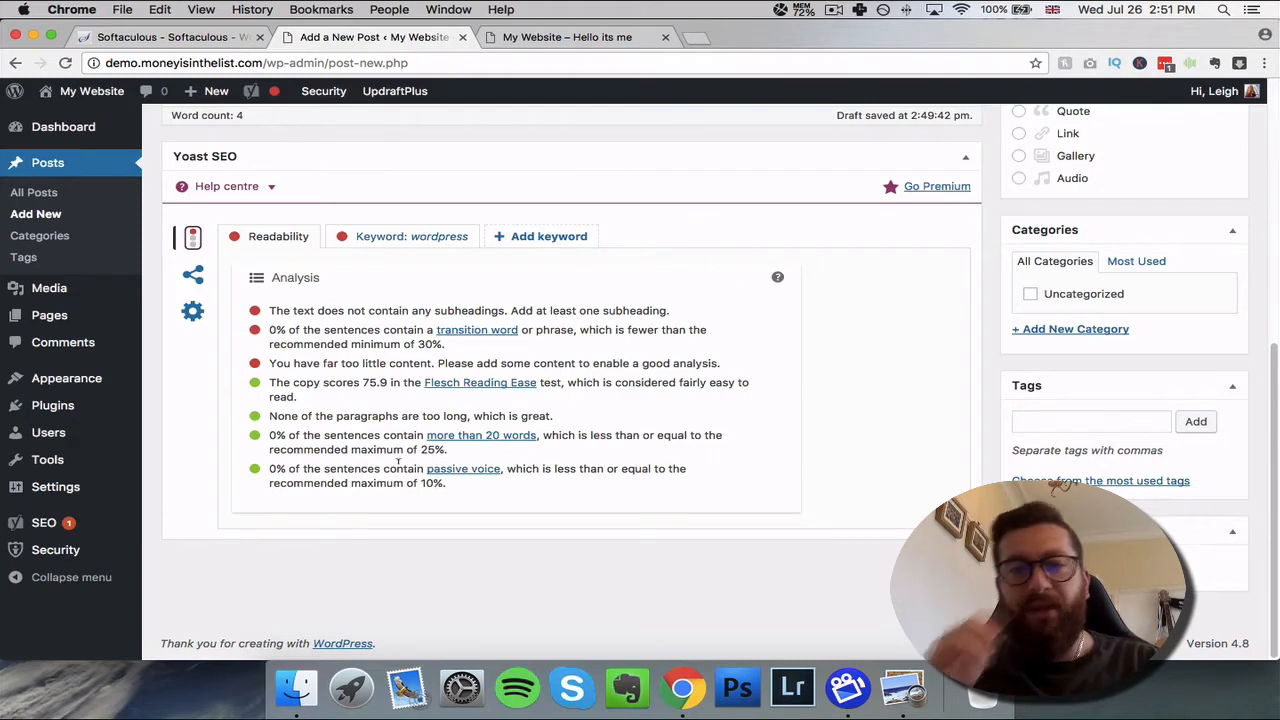
- Leave the post without saving its changes and go to the page for adding new plugins
mouse_move(65, 408)
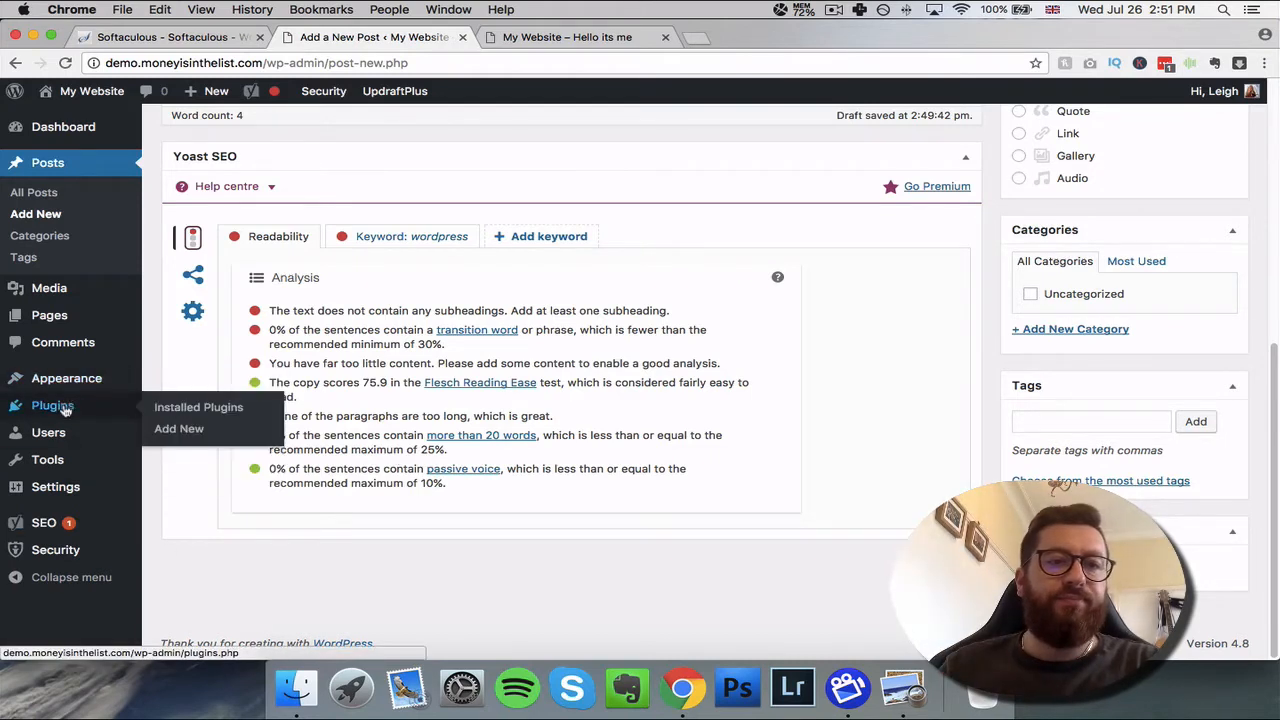
left_click(175, 428)
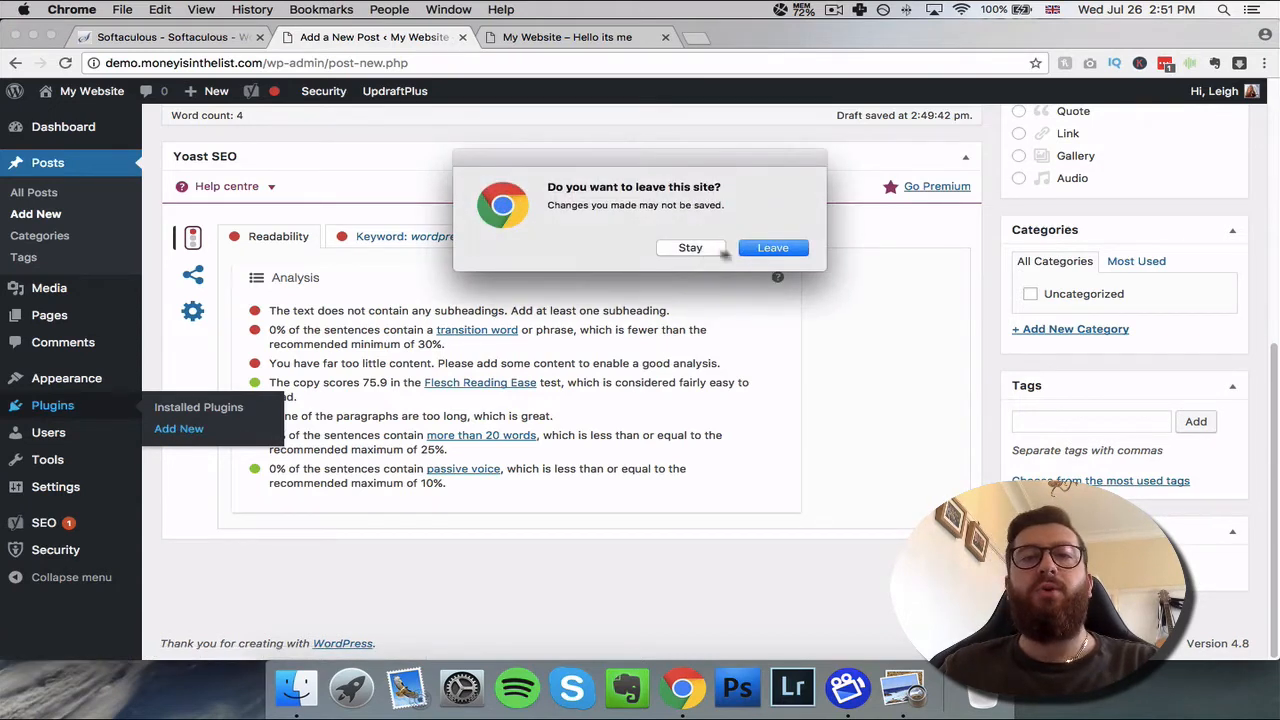
left_click(762, 252)
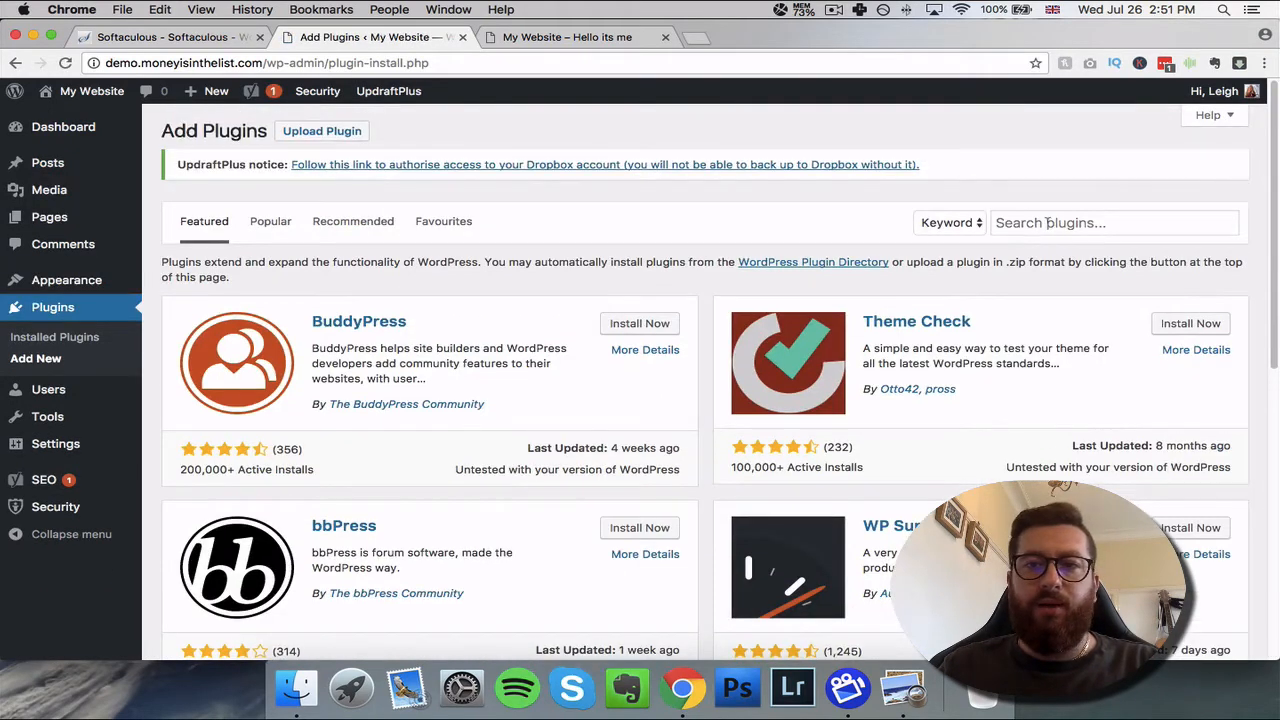
- Search the plugin directory for "autoptimize", and install and activate the Autoptimize plugin
left_click(1047, 222)
type("autopti")
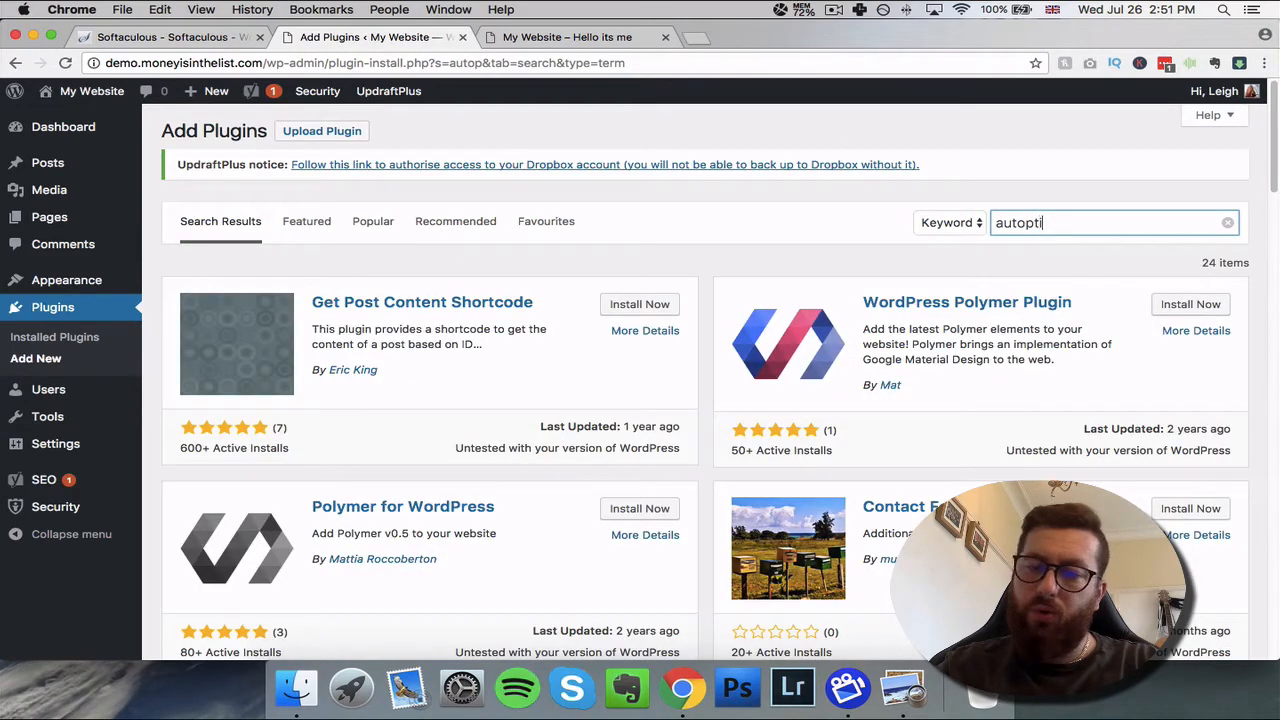
type("e")
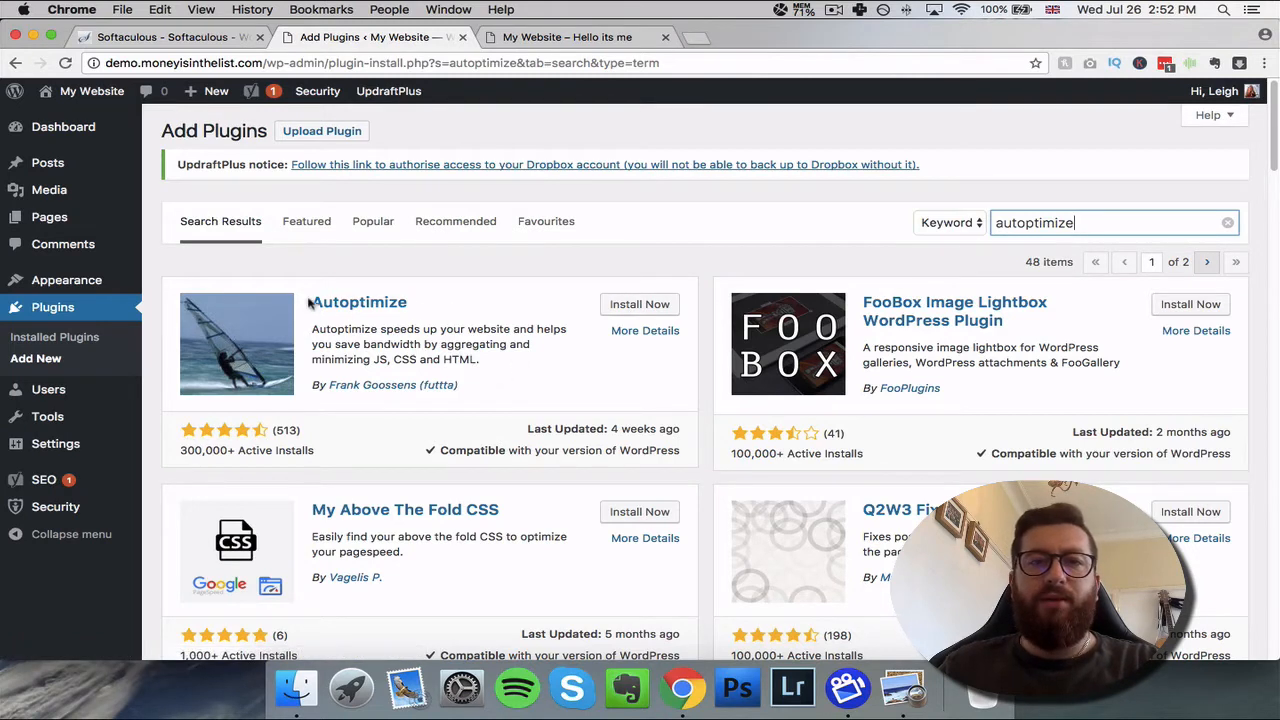
left_click(670, 310)
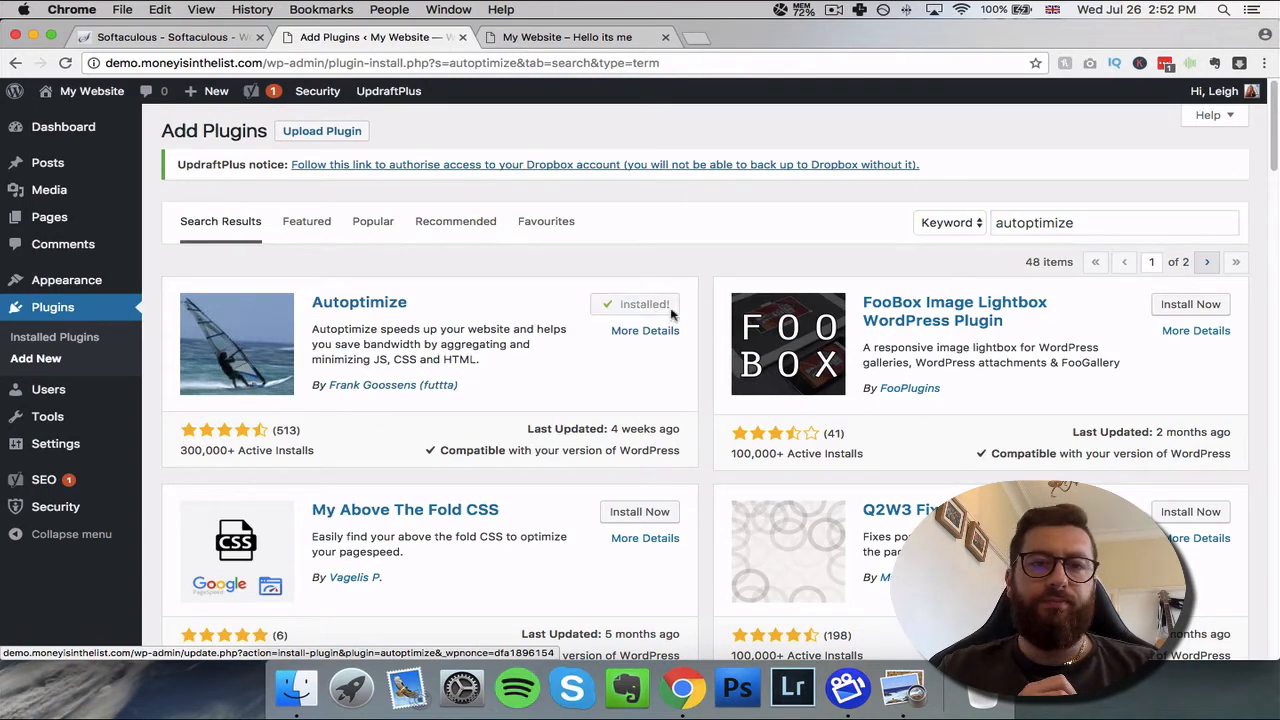
left_click(672, 314)
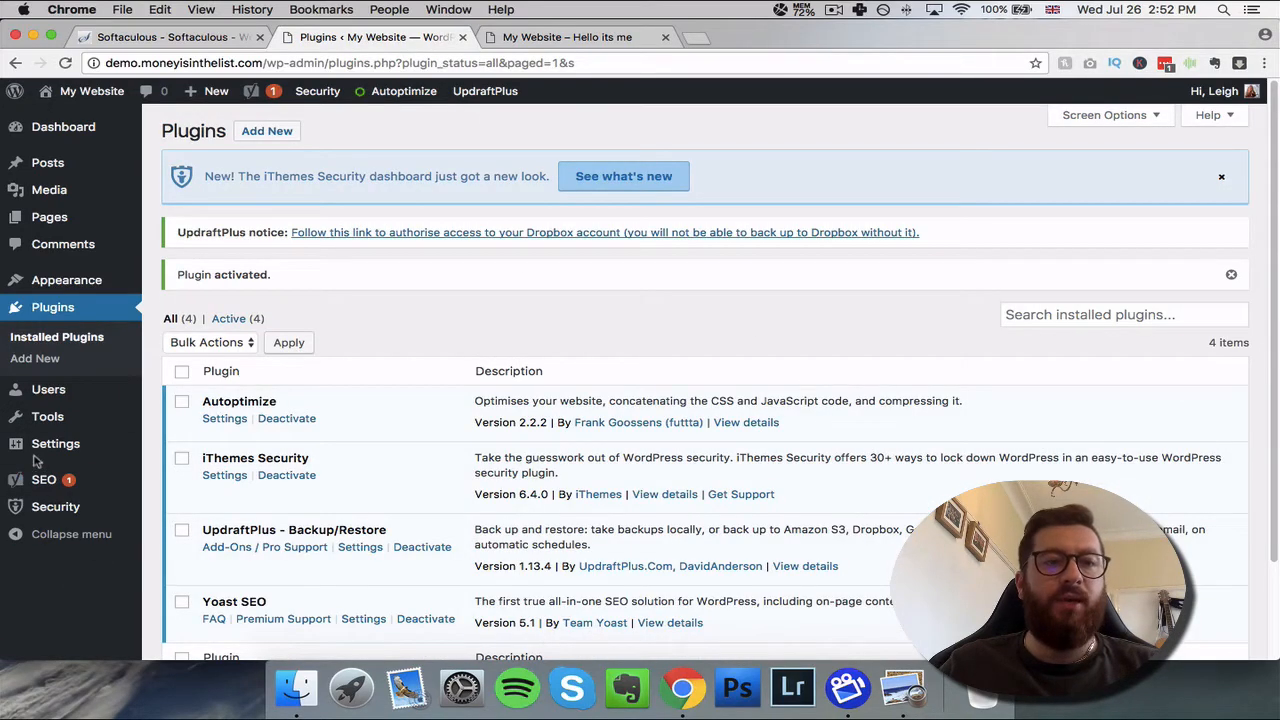
- Enable HTML, JavaScript and CSS code optimisation in the Autoptimize settings, saving the changes and emptying the cache
mouse_move(40, 450)
left_click(187, 575)
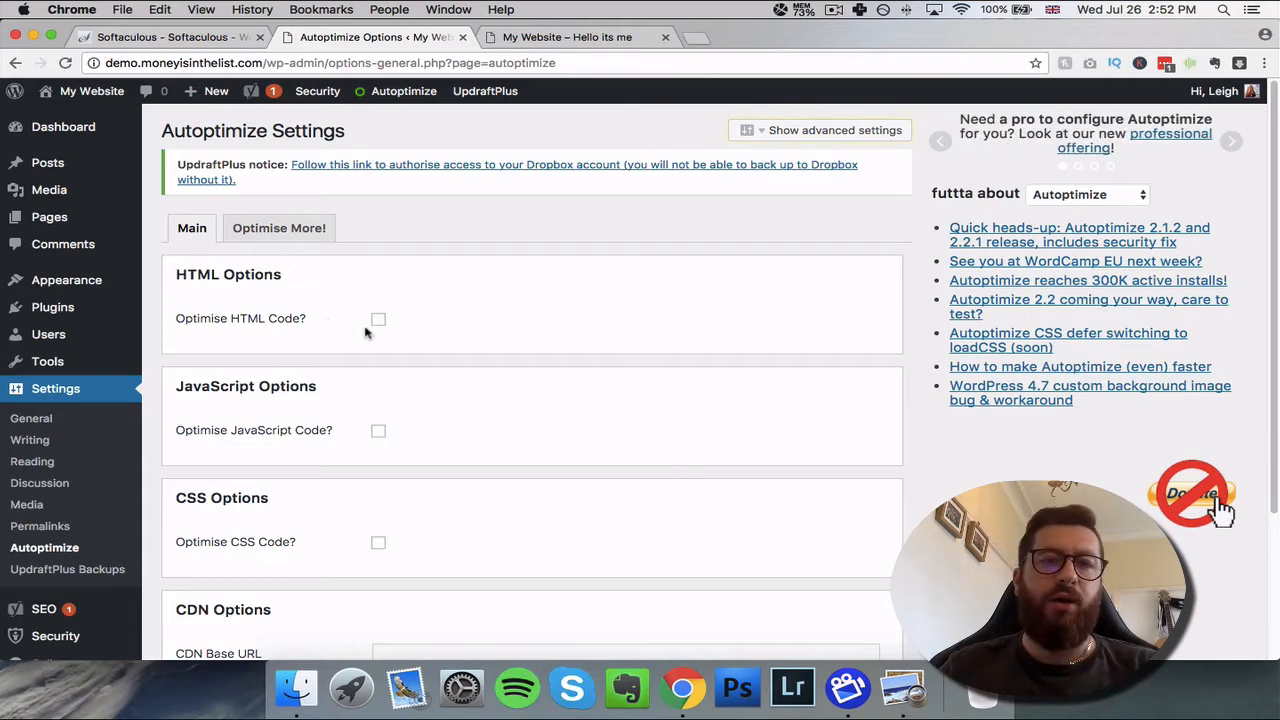
left_click(378, 319)
left_click(378, 431)
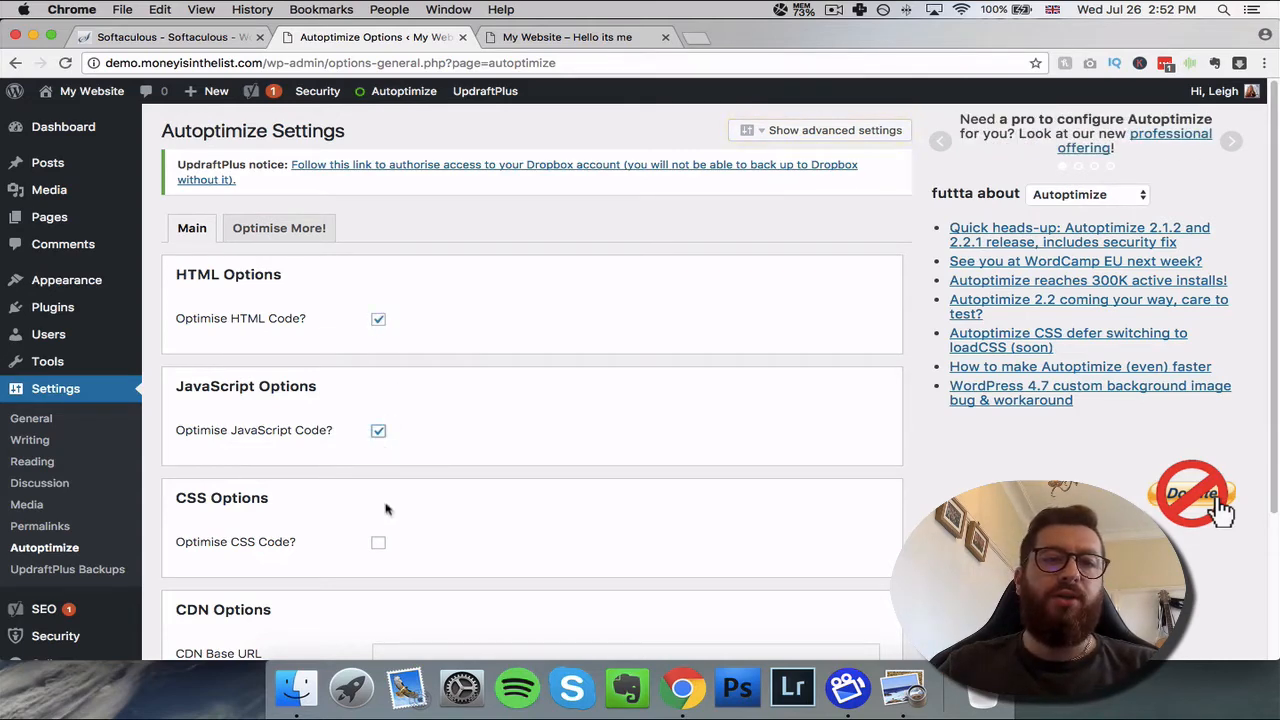
left_click(378, 546)
scroll(378, 548, "down", 5)
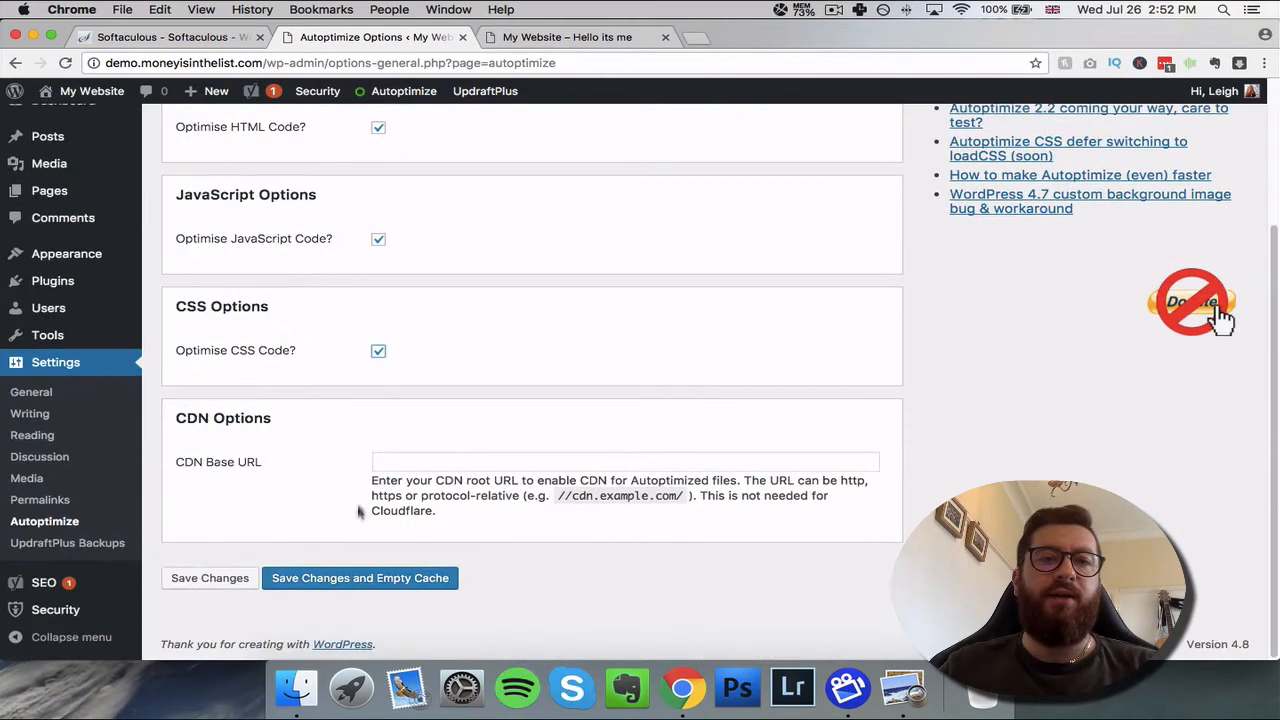
left_click(378, 588)
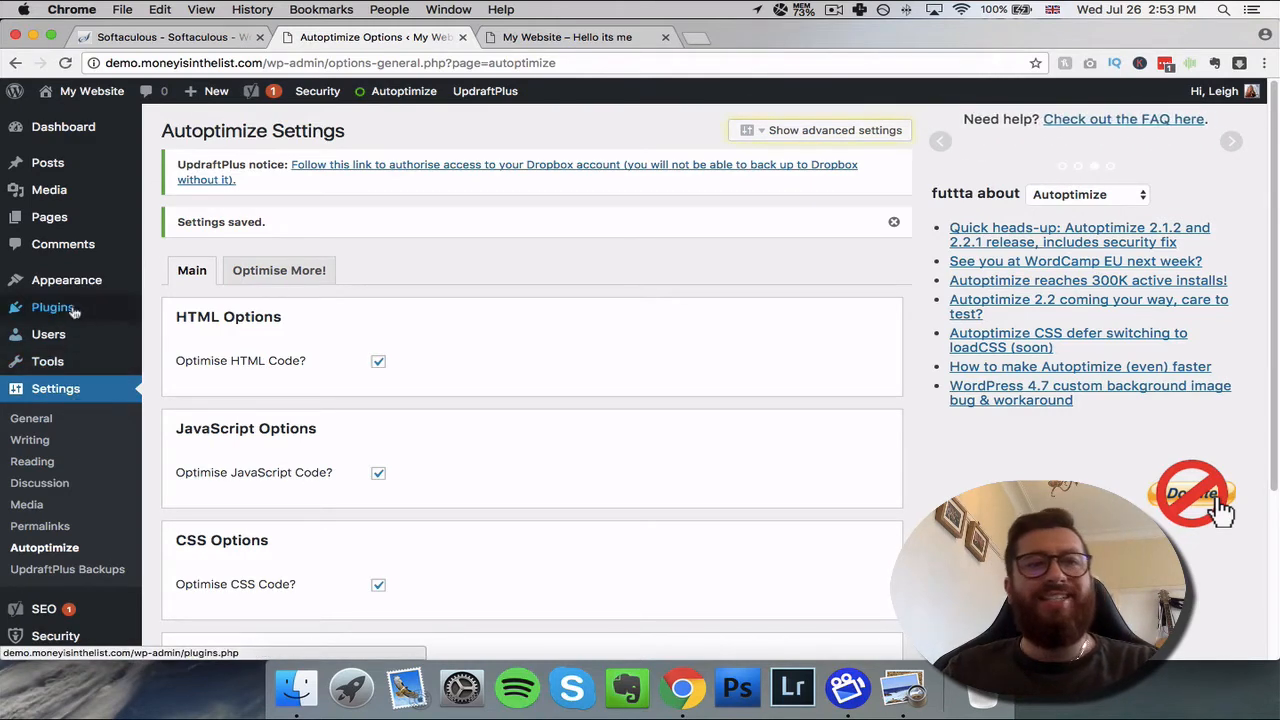
- Return to the page for adding new plugins, ready to search the directory
mouse_move(76, 311)
left_click(178, 333)
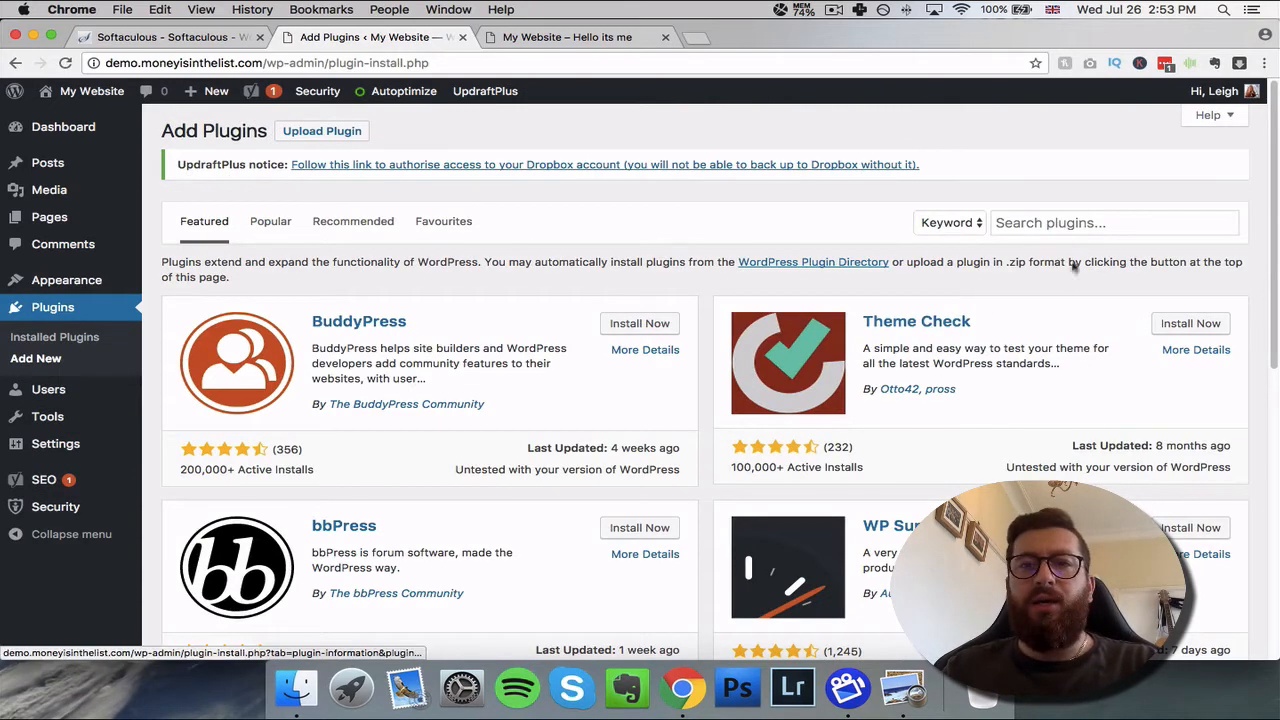
left_click(1078, 224)
type("go")
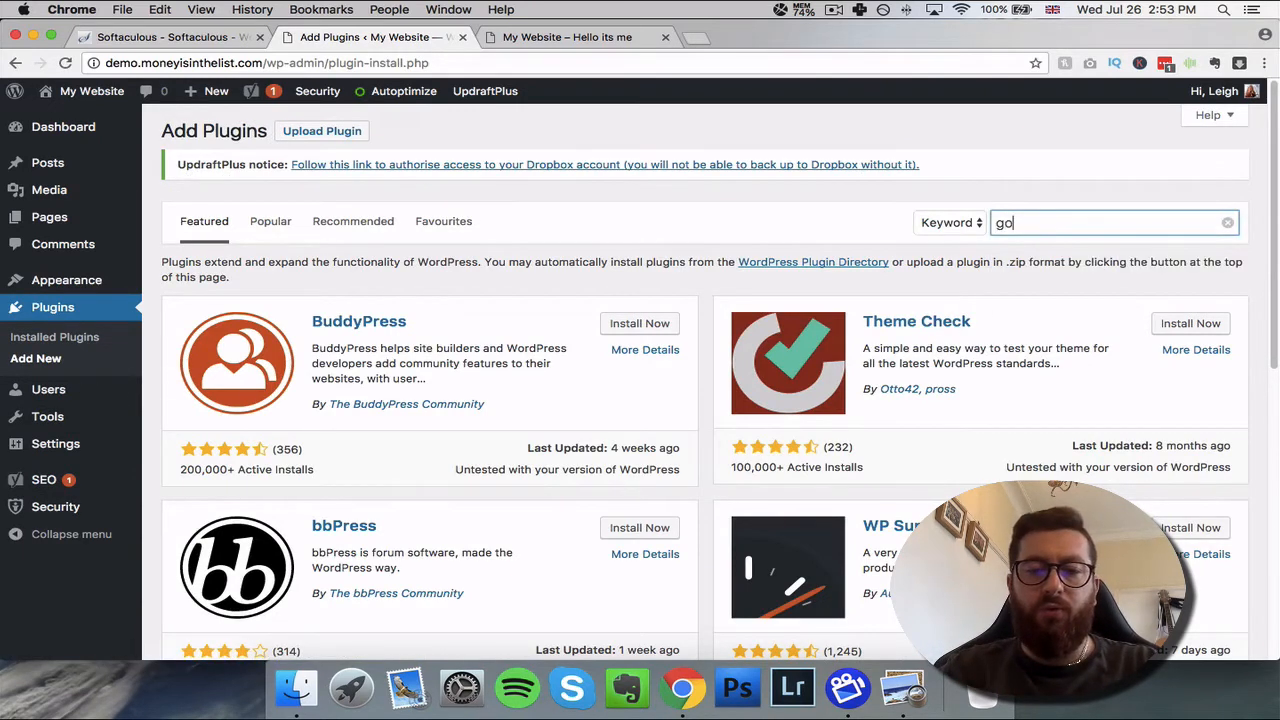
type("ogleana")
key("BackSpace")
key("BackSpace")
key("BackSpace")
key("BackSpace")
key("BackSpace")
key("BackSpace")
key("BackSpace")
key("BackSpace")
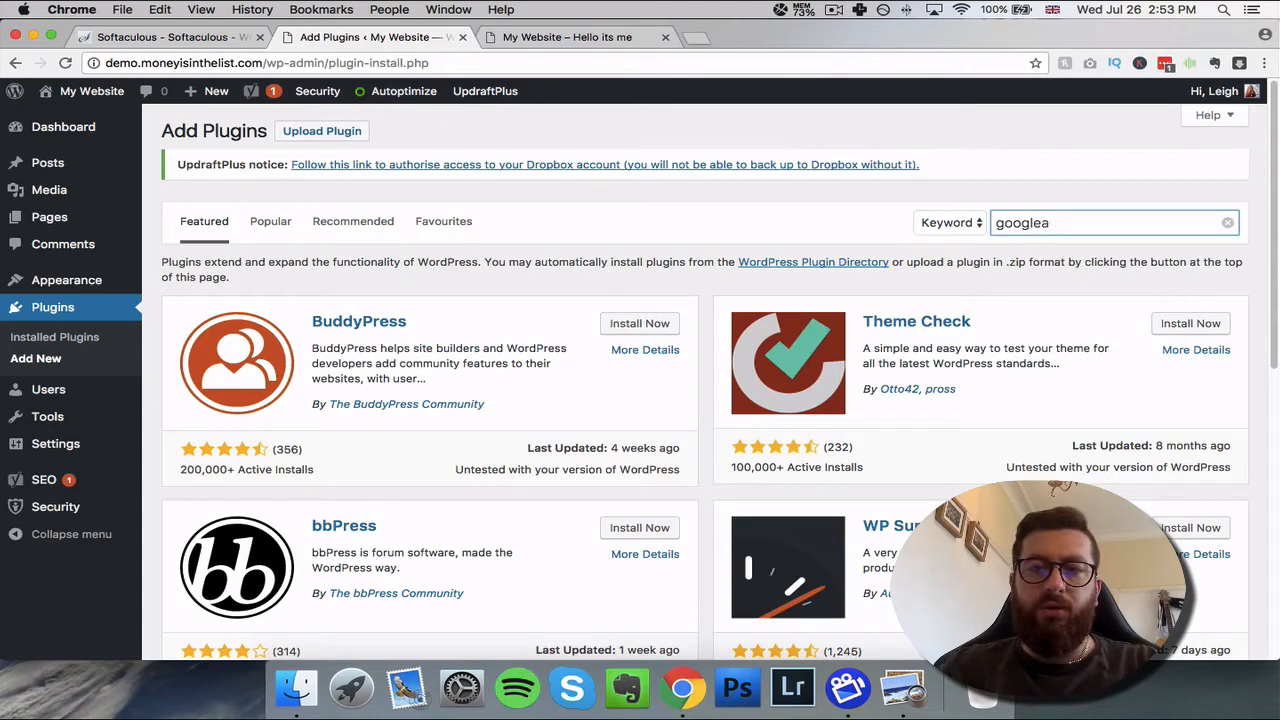
key("BackSpace")
- Search the plugin directory for "monster", and install and activate Google Analytics for WordPress by MonsterInsights
type("monster")
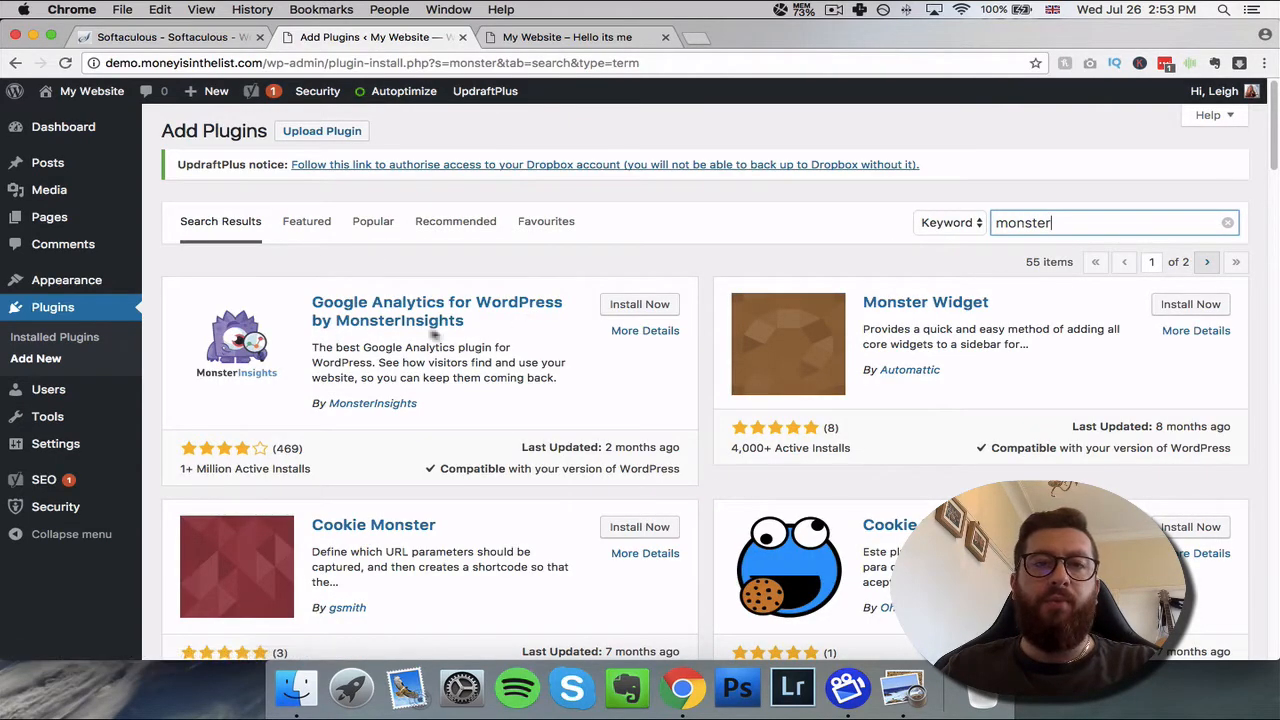
left_click(658, 305)
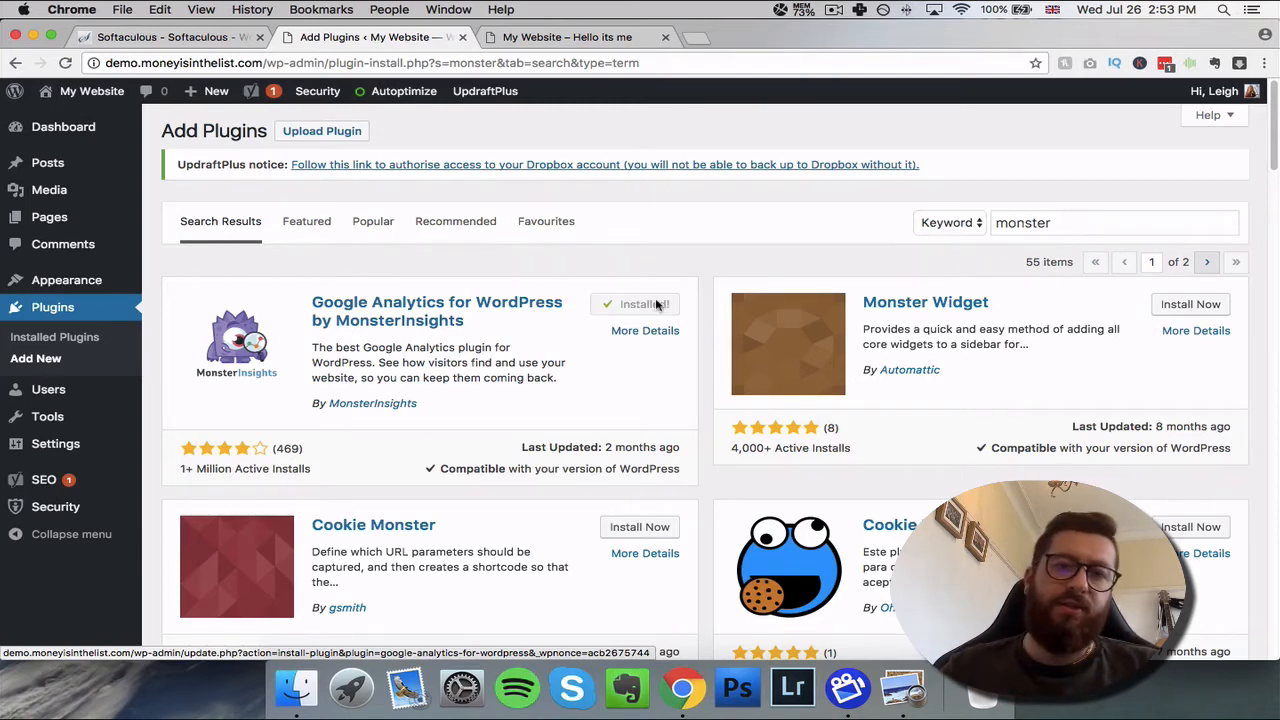
left_click(646, 307)
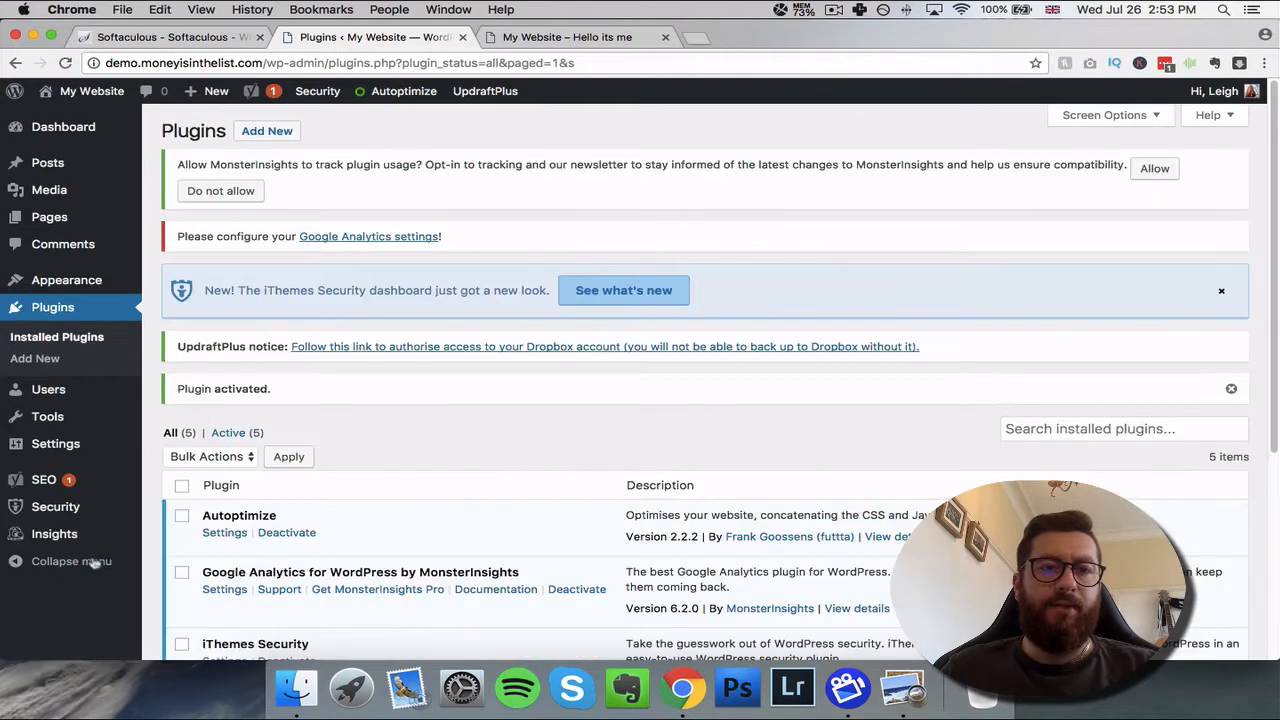
- Look through the MonsterInsights dashboard, its Google authentication and tracking settings, and its reports page
left_click(55, 536)
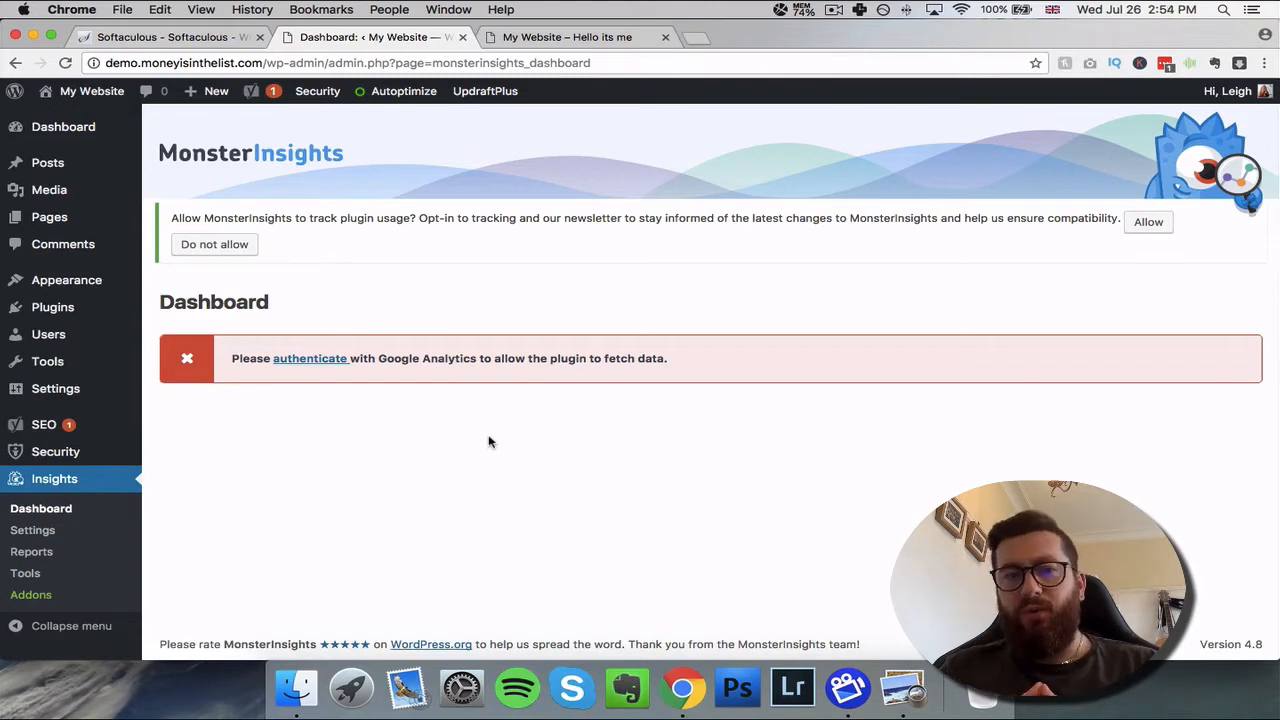
left_click(293, 360)
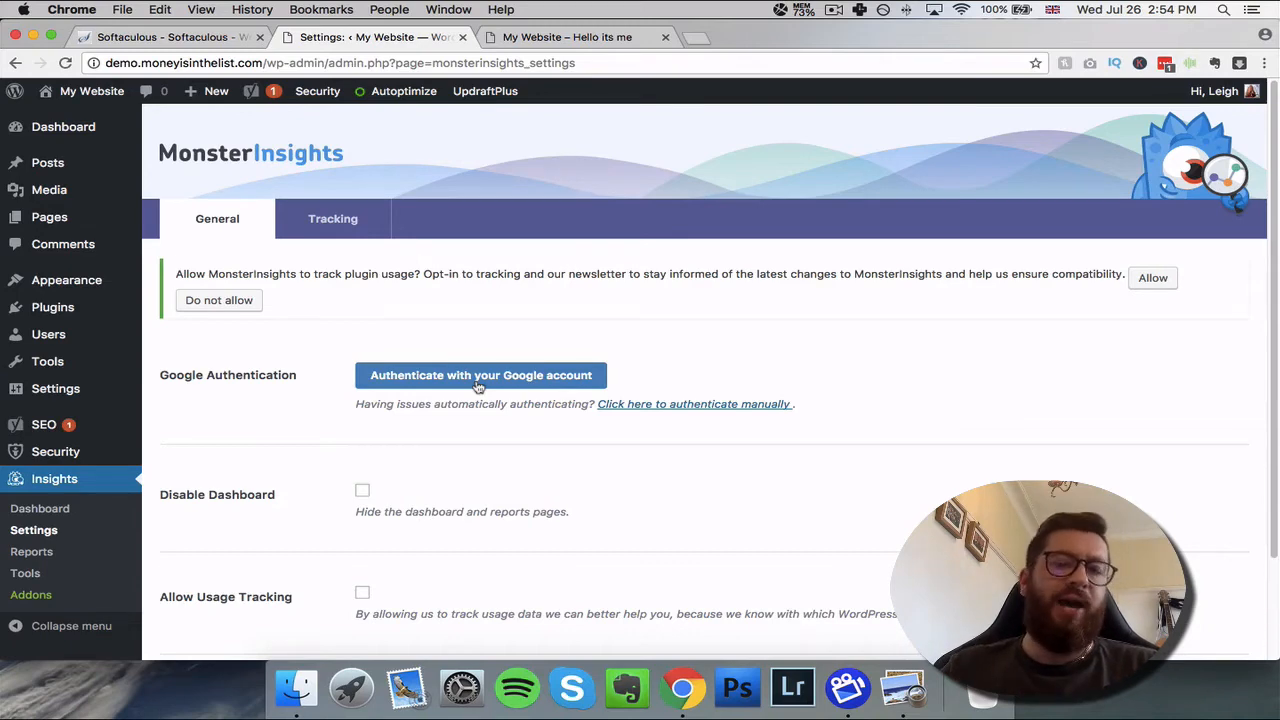
scroll(510, 400, "down", 3)
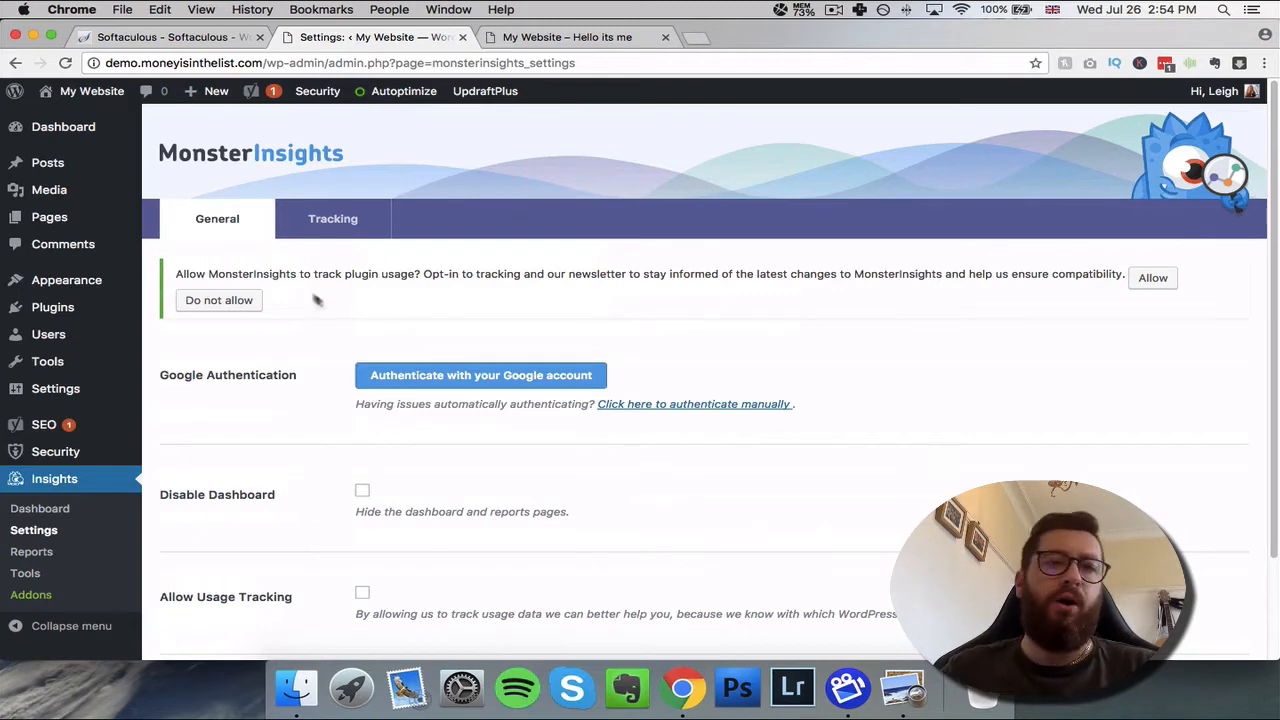
left_click(325, 220)
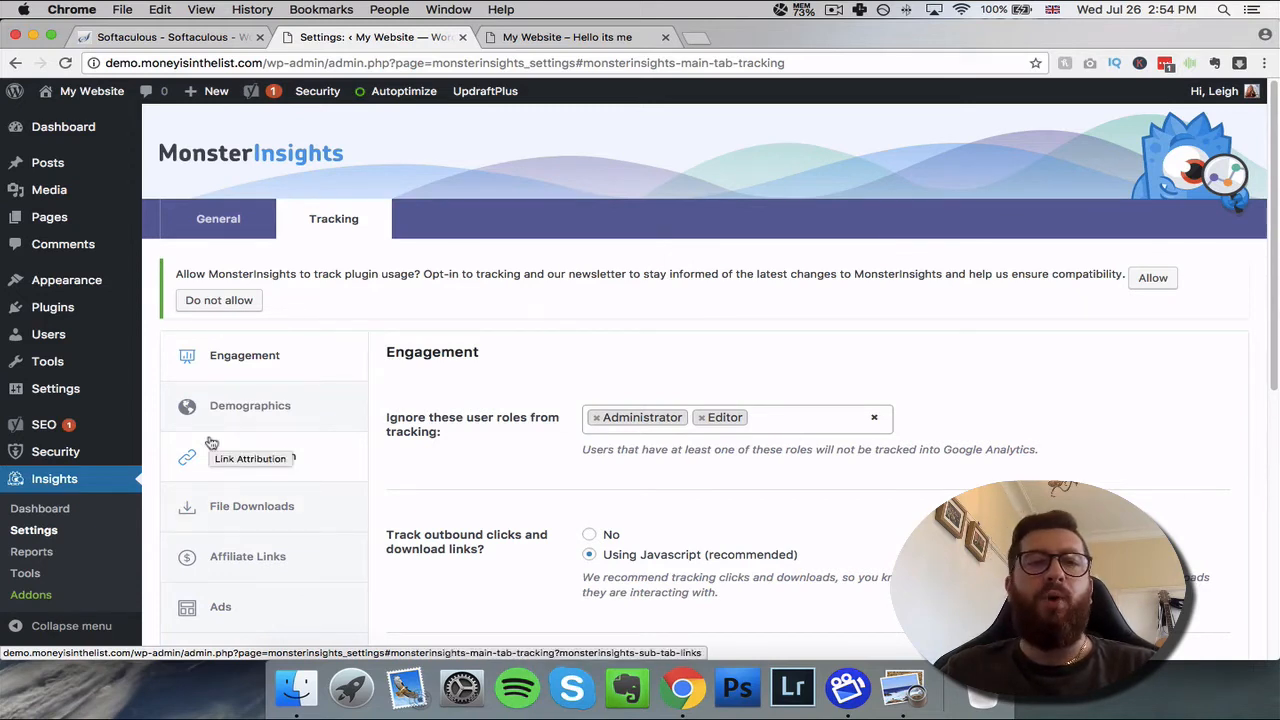
left_click(57, 556)
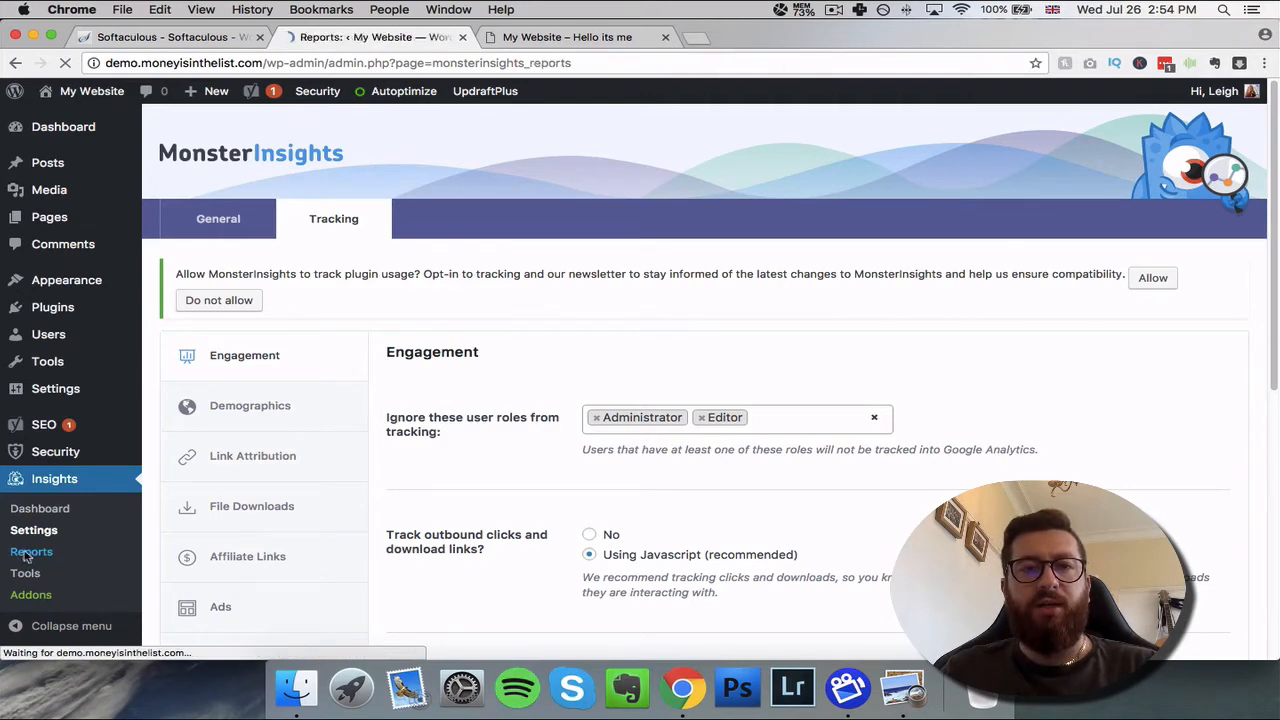
- Search the plugin directory for "elementor", and install and activate Elementor Page Builder
mouse_move(90, 388)
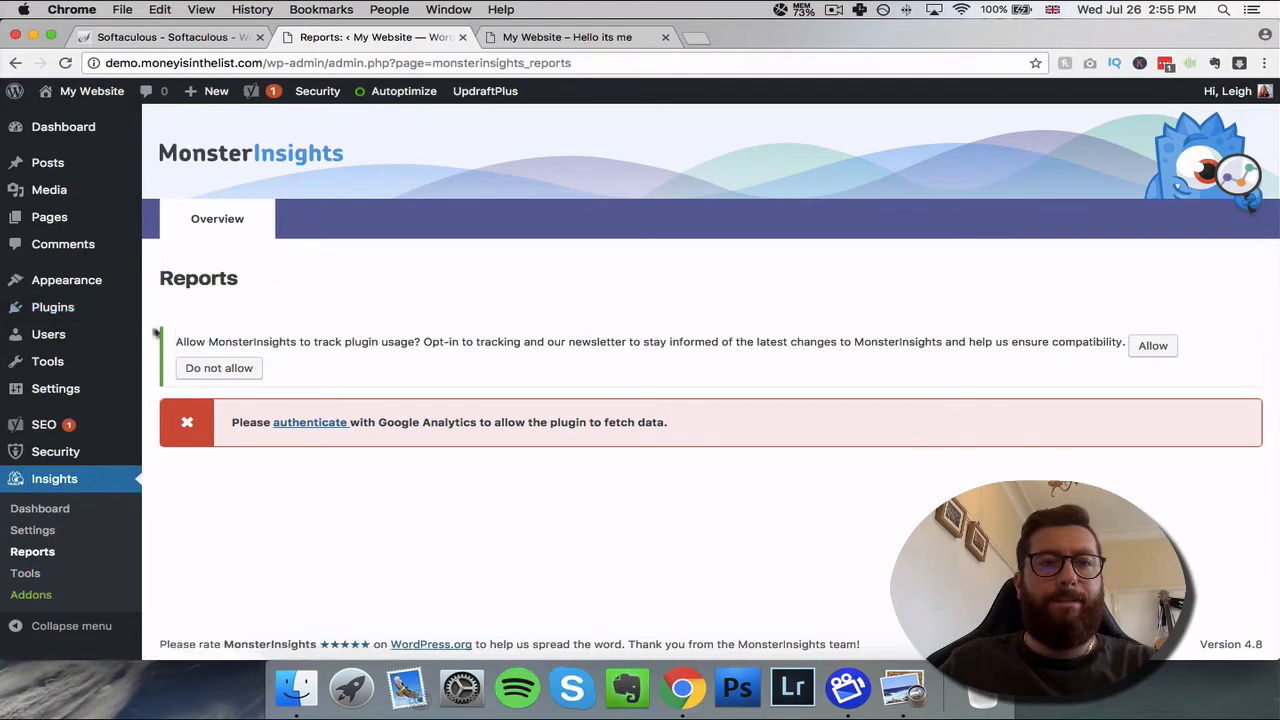
left_click(176, 331)
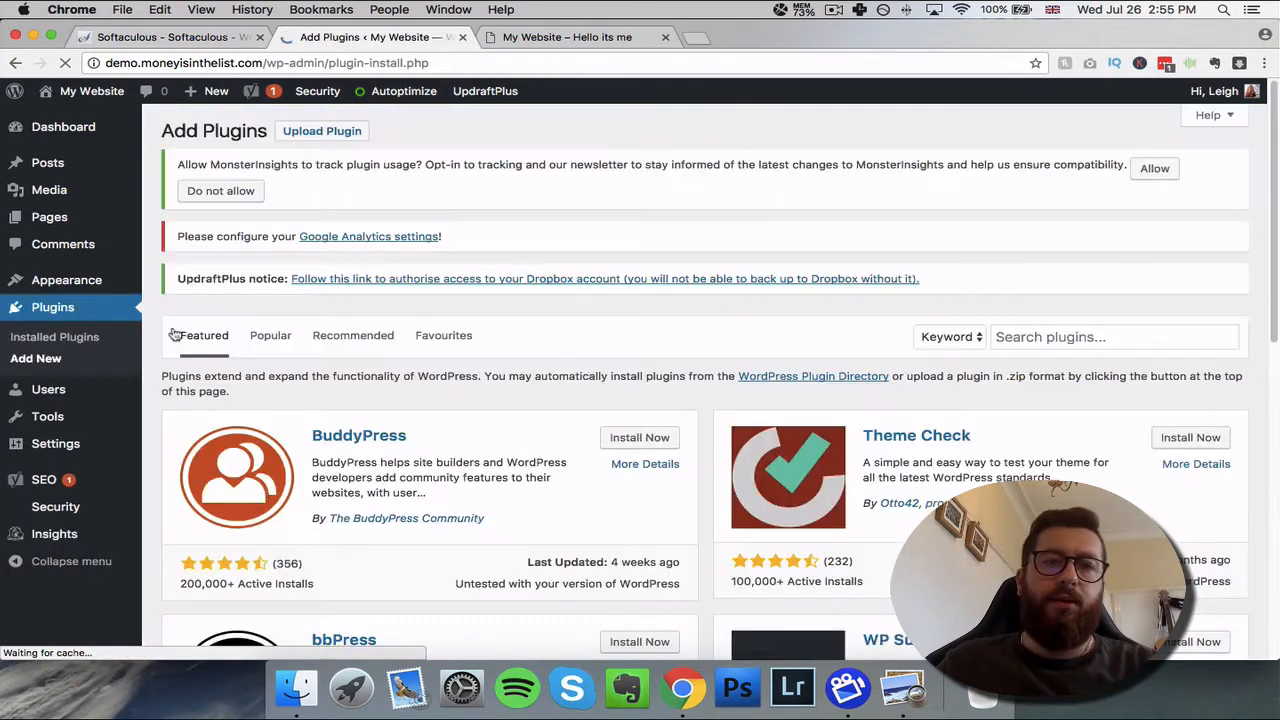
left_click(1071, 330)
type("elem")
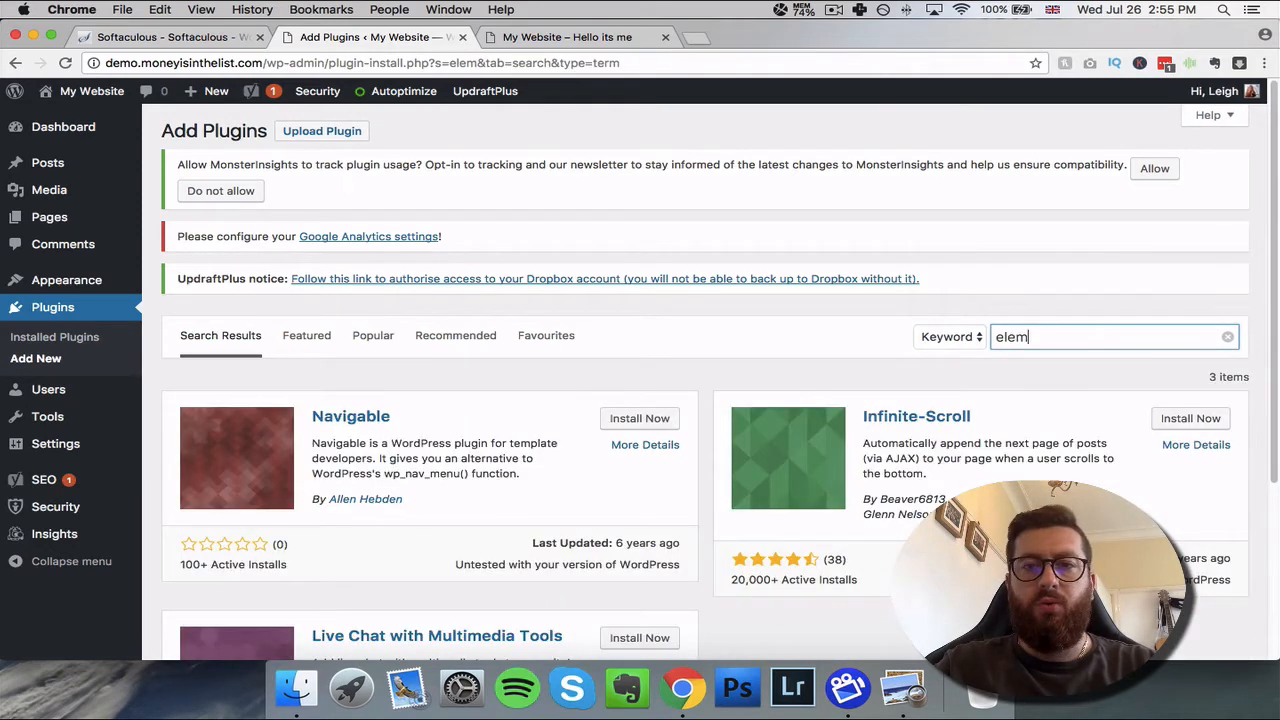
type("en")
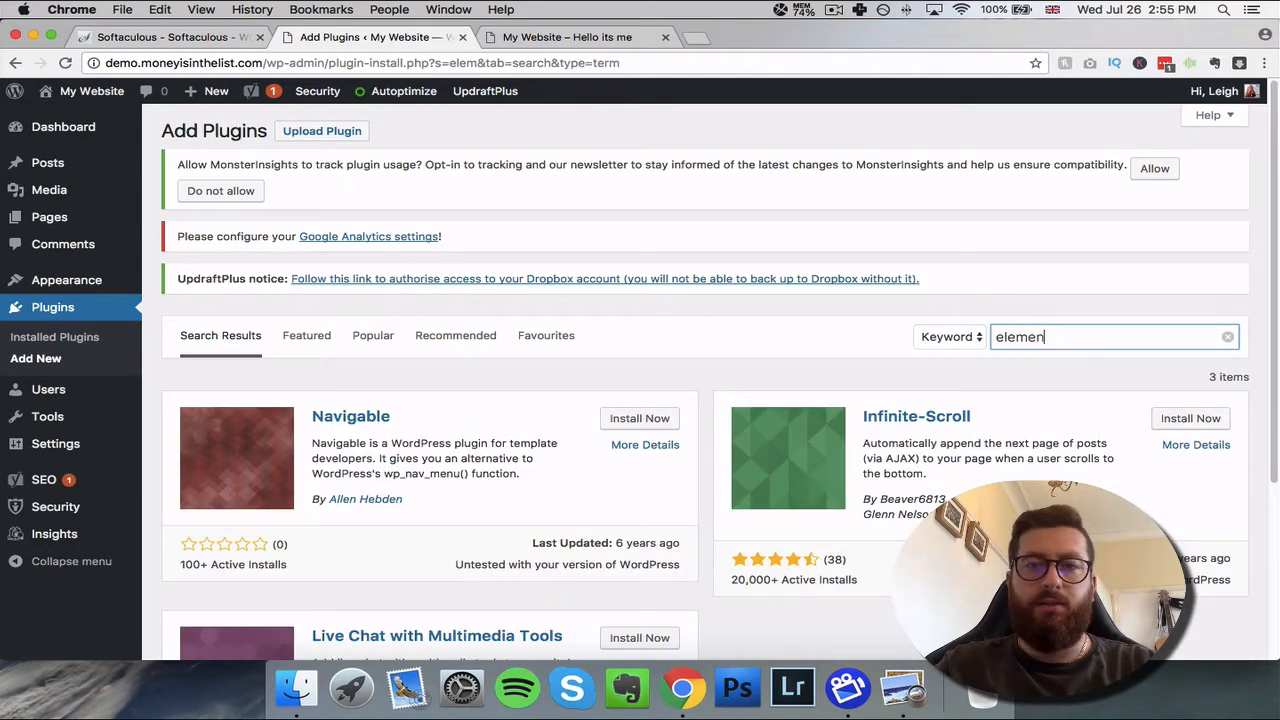
type("tor")
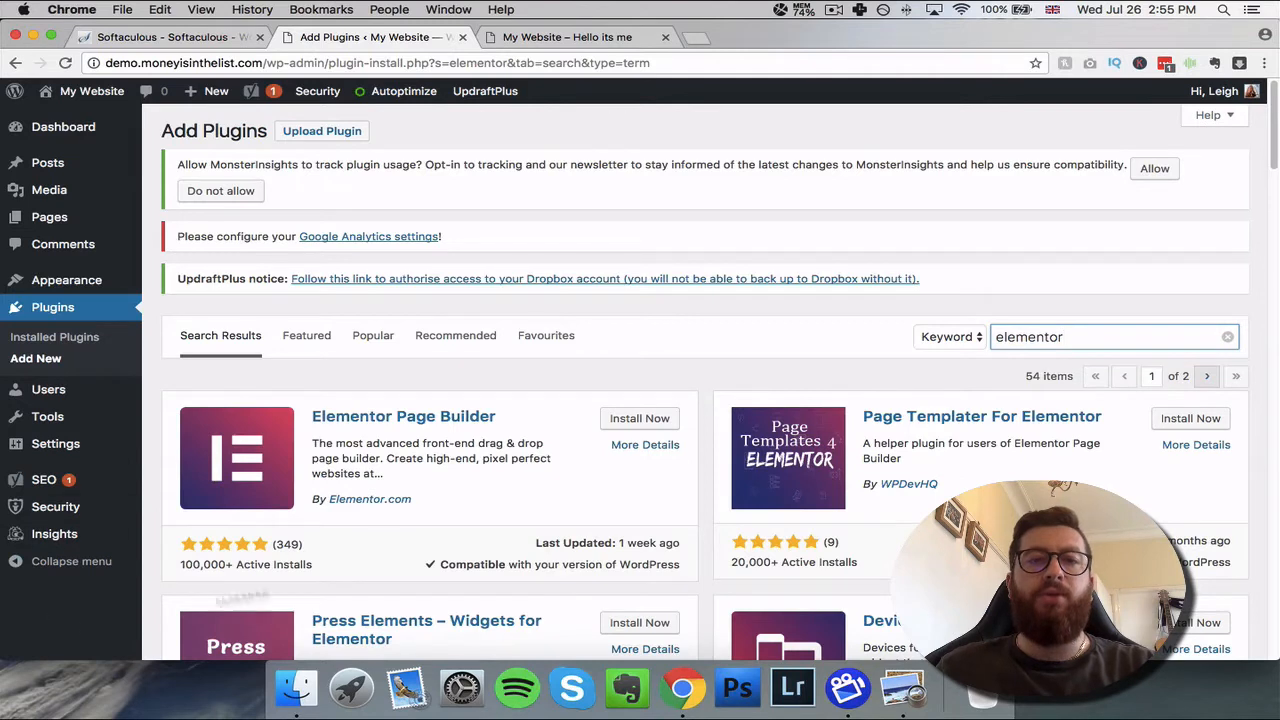
left_click(630, 420)
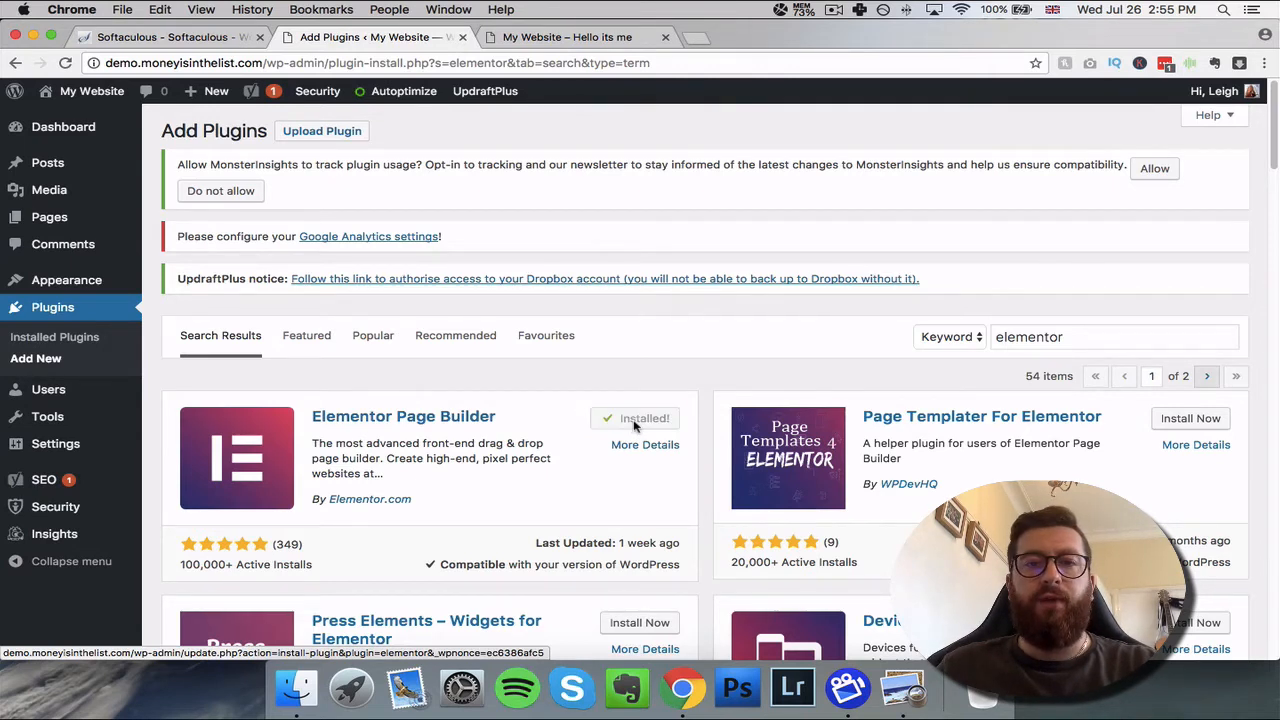
left_click(662, 420)
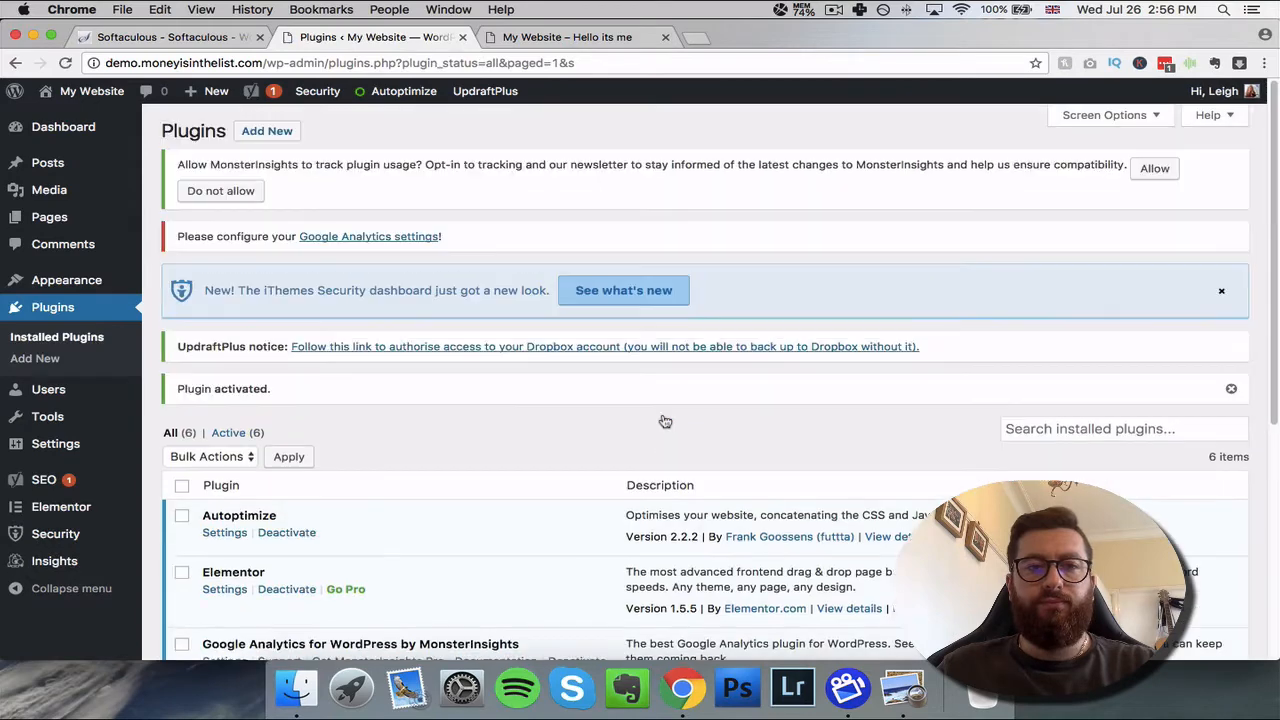
- Review Elementor's general settings for post types, excluded roles, global colors and global fonts
mouse_move(58, 512)
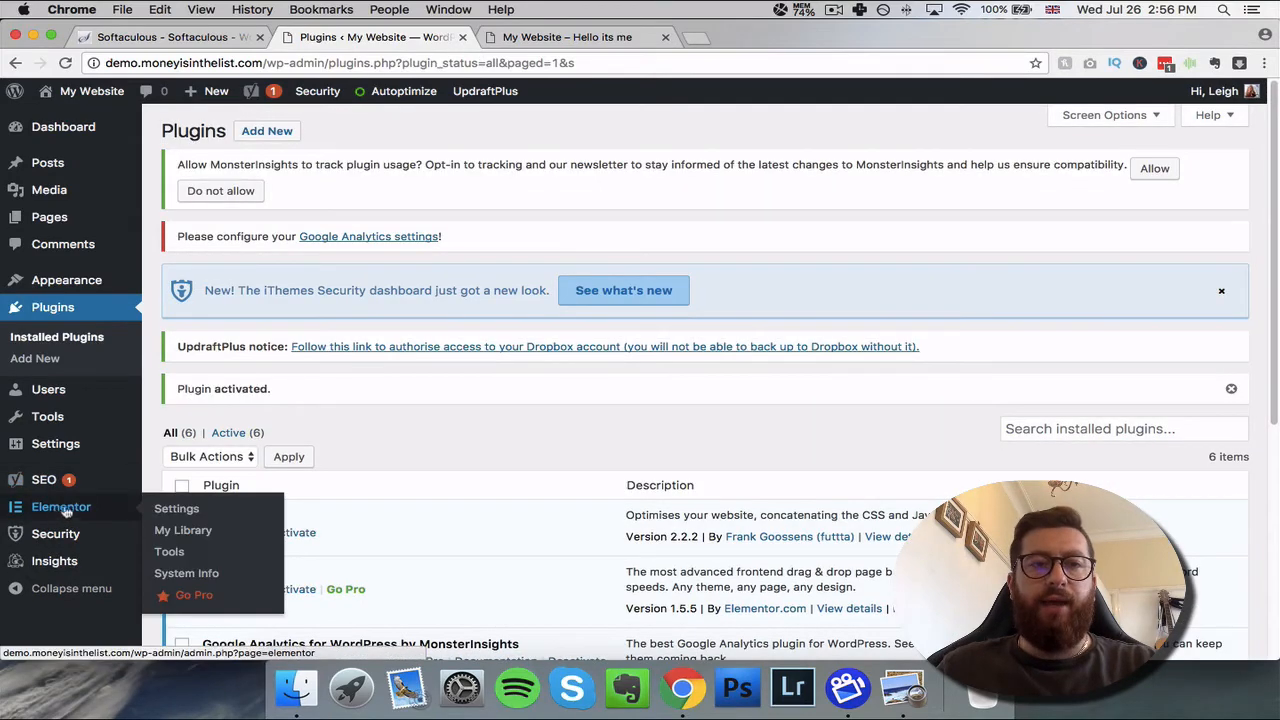
left_click(53, 514)
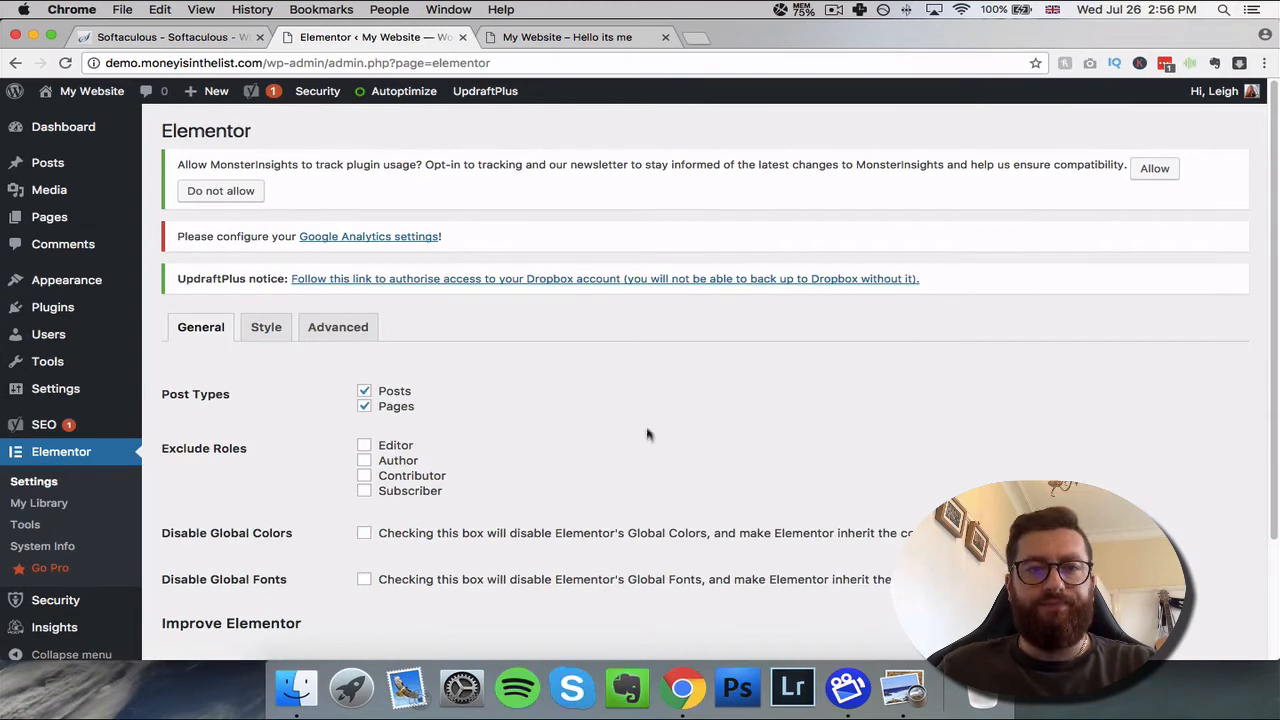
scroll(368, 378, "down", 3)
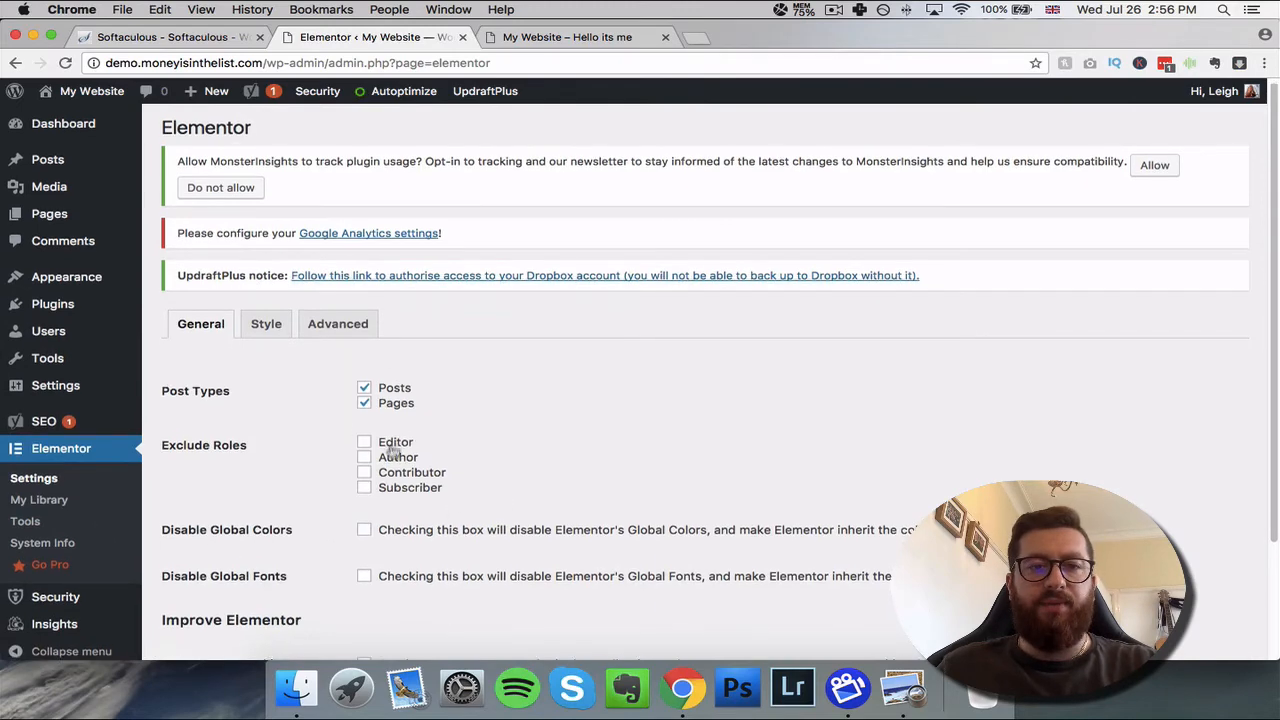
scroll(451, 432, "up", 2)
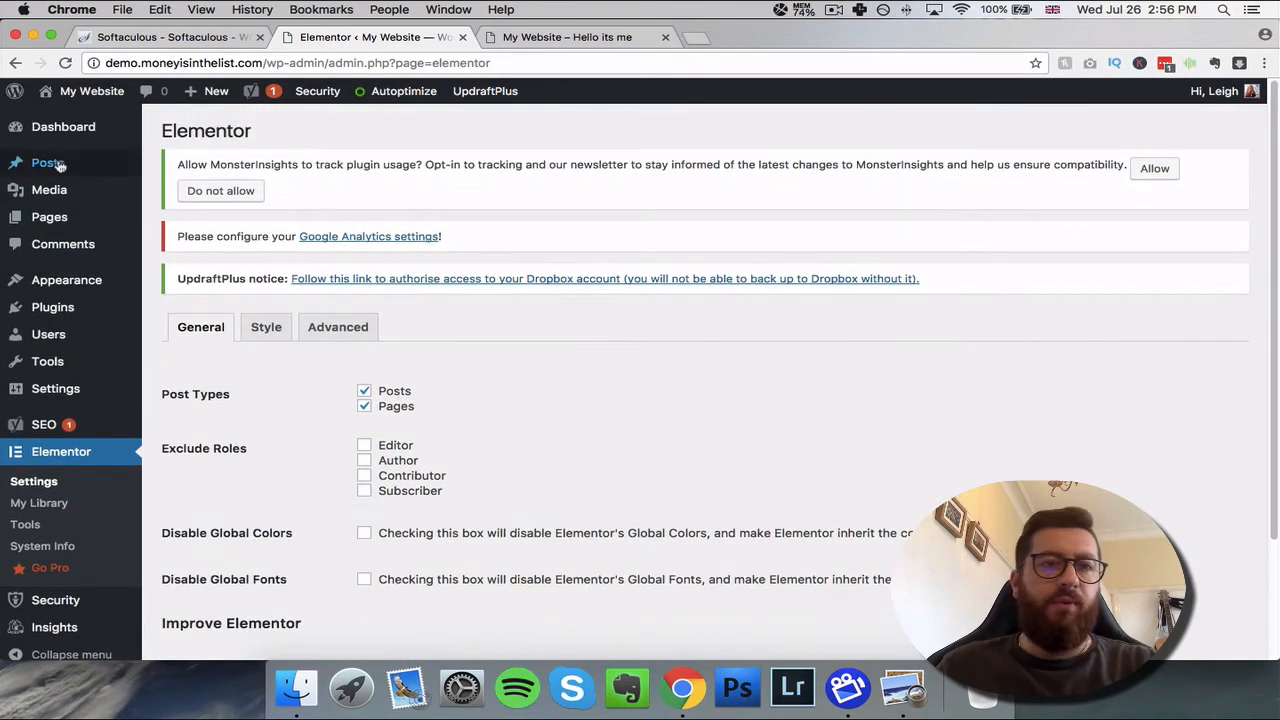
- Open the draft post "The best wordpress plugins" and start editing it with Elementor
mouse_move(58, 166)
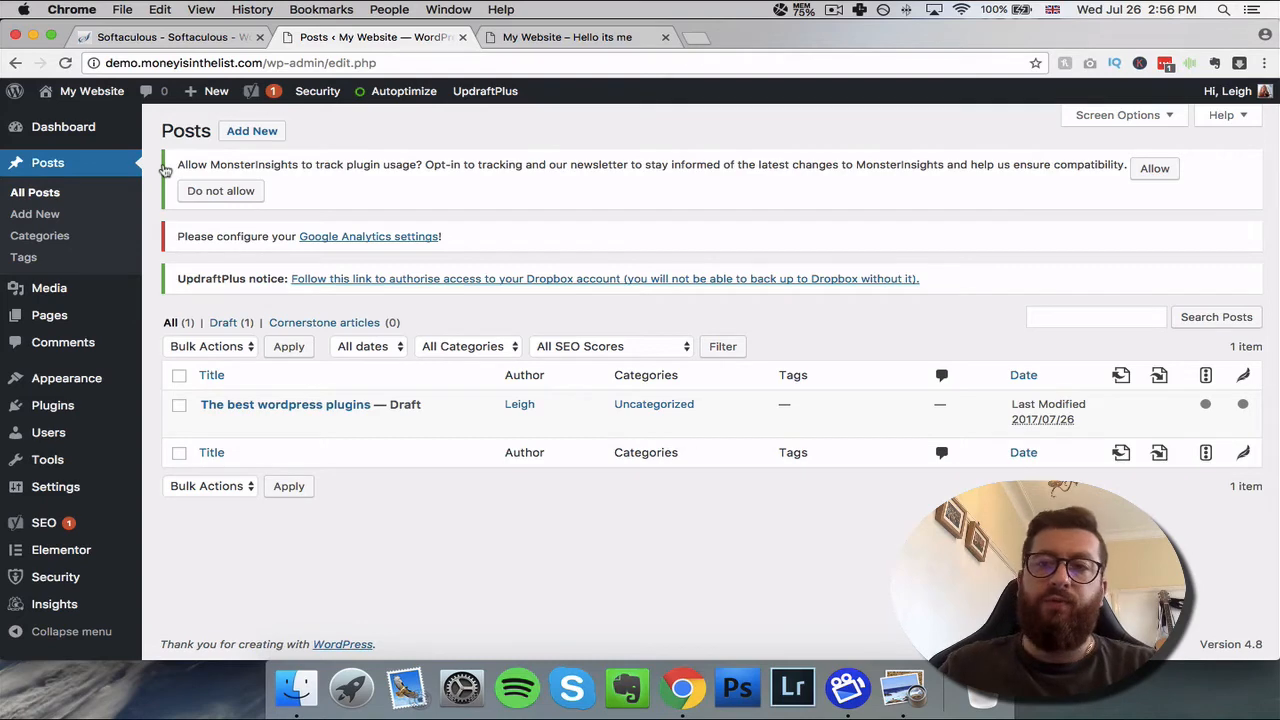
left_click(265, 406)
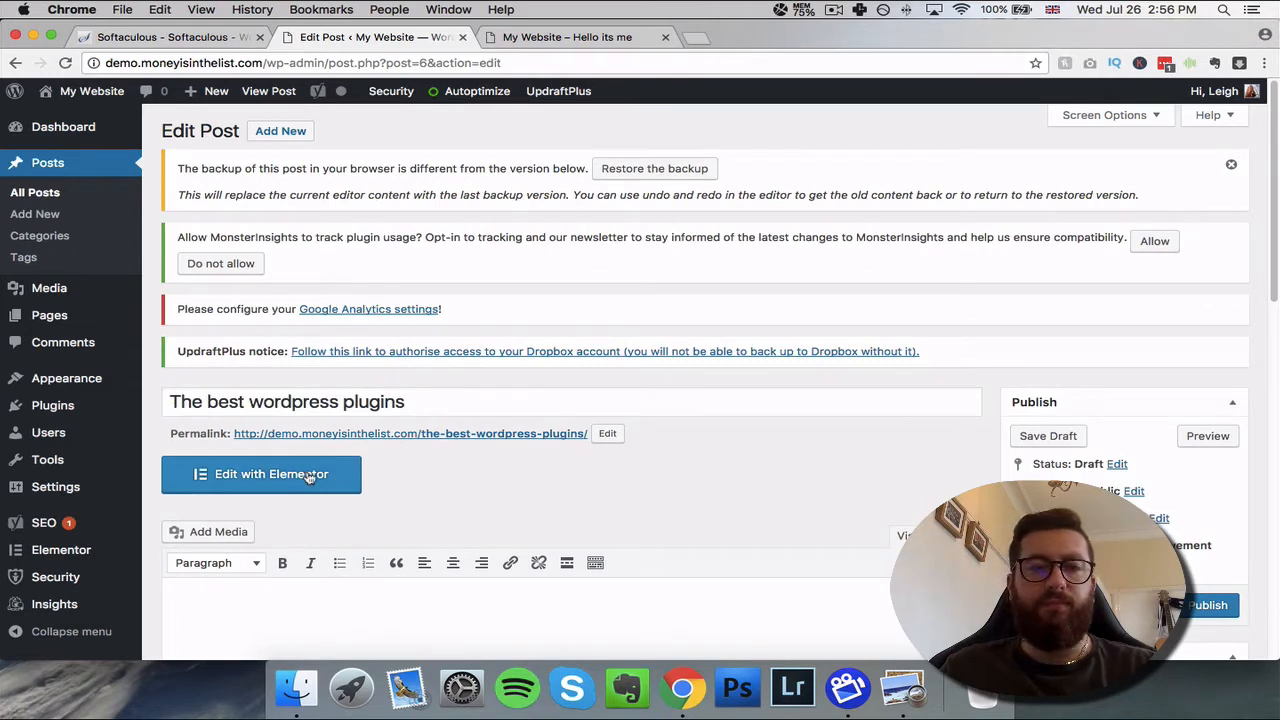
left_click(310, 476)
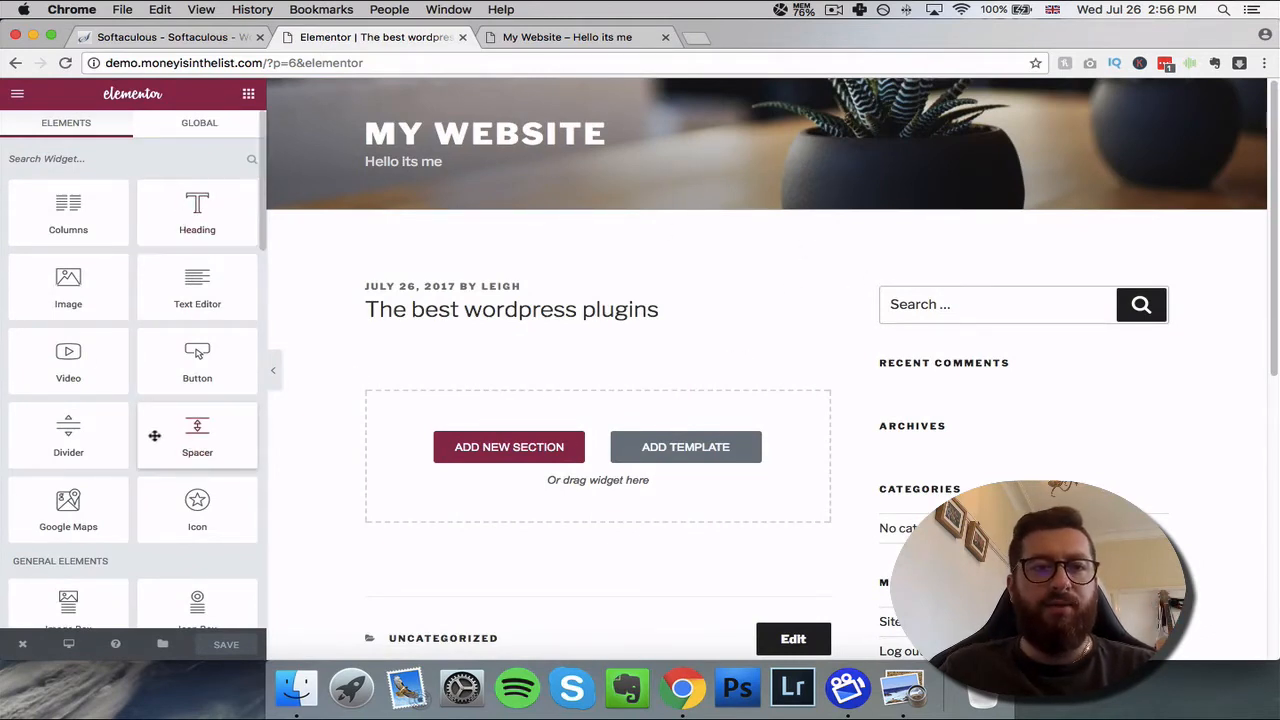
- Add a Video widget to the empty content area under the post title, keeping its placeholder YouTube link
left_click_drag(68, 375, 552, 452)
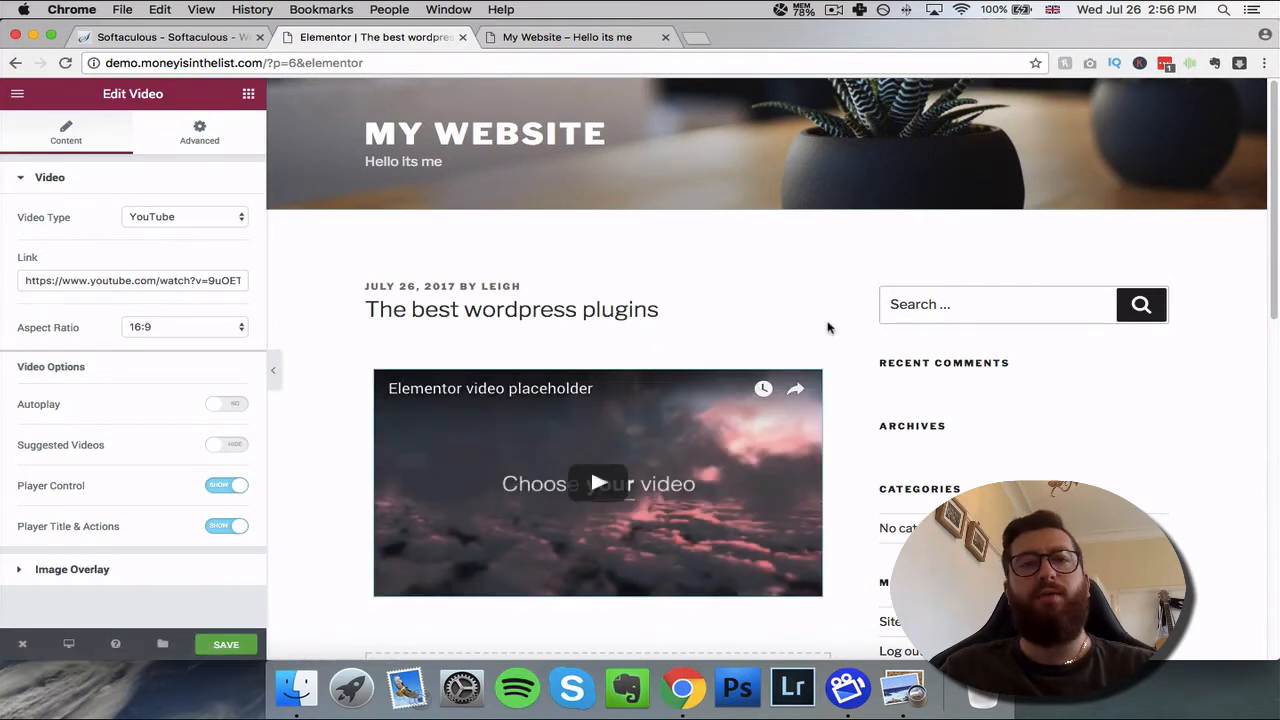
scroll(820, 330, "down", 1)
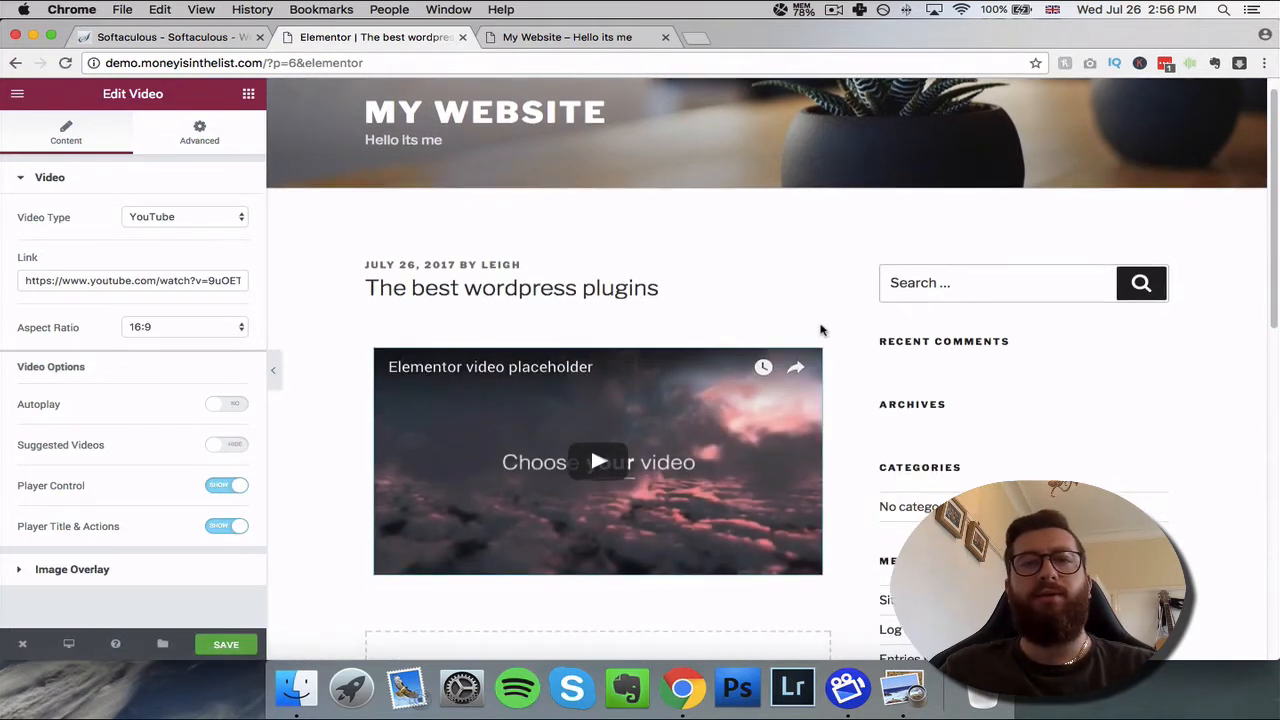
triple_click(129, 283)
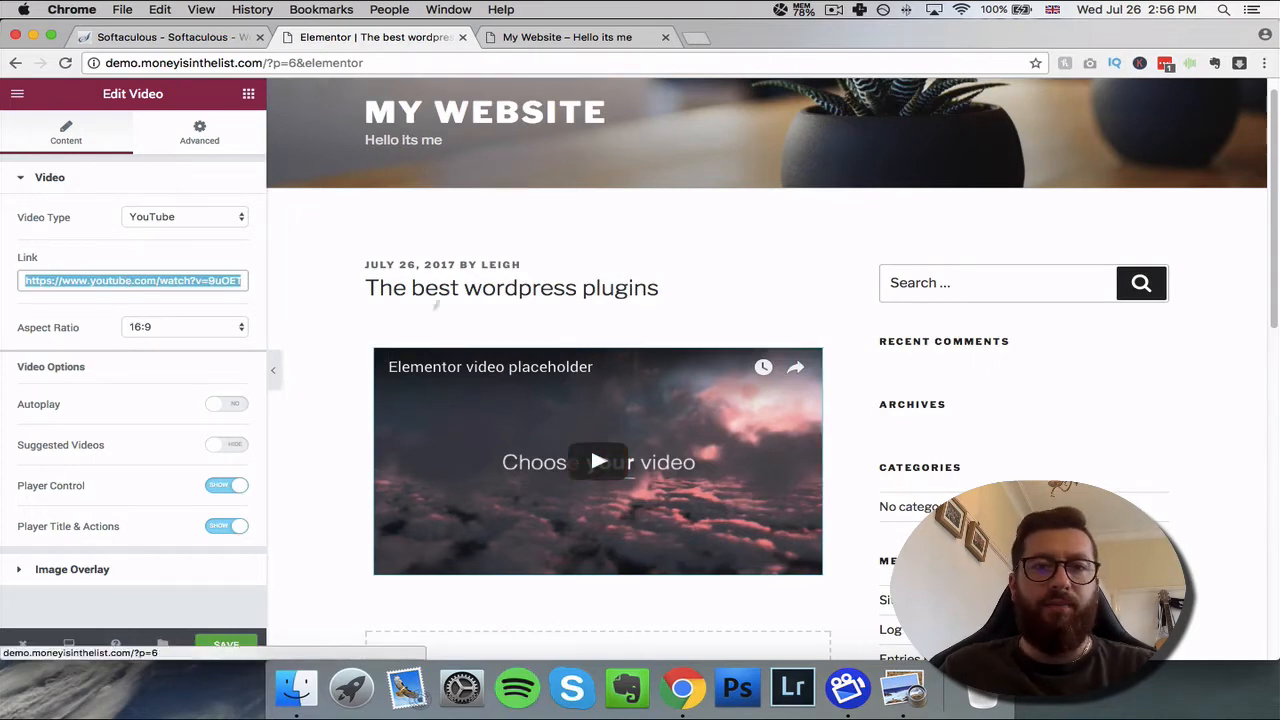
left_click(390, 325)
- Browse the available widgets and add a Google Maps widget below the video
scroll(566, 325, "down", 2)
scroll(566, 325, "down", 2)
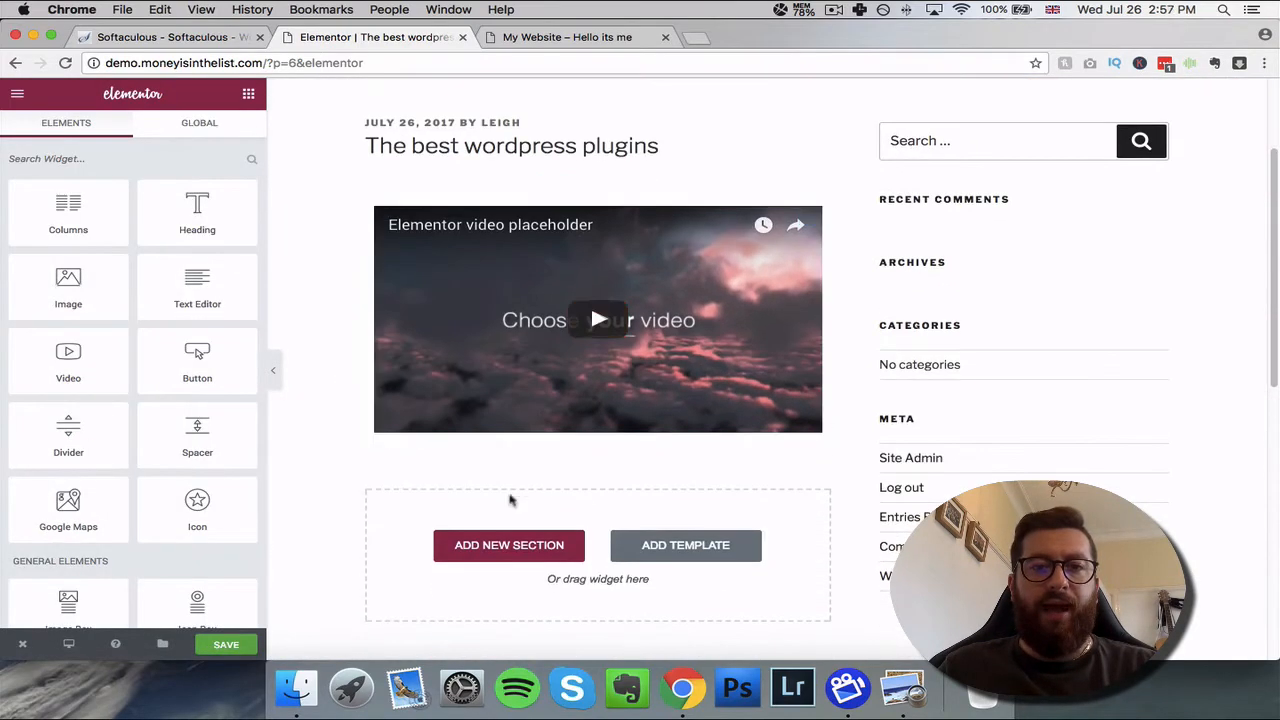
scroll(139, 469, "down", 4)
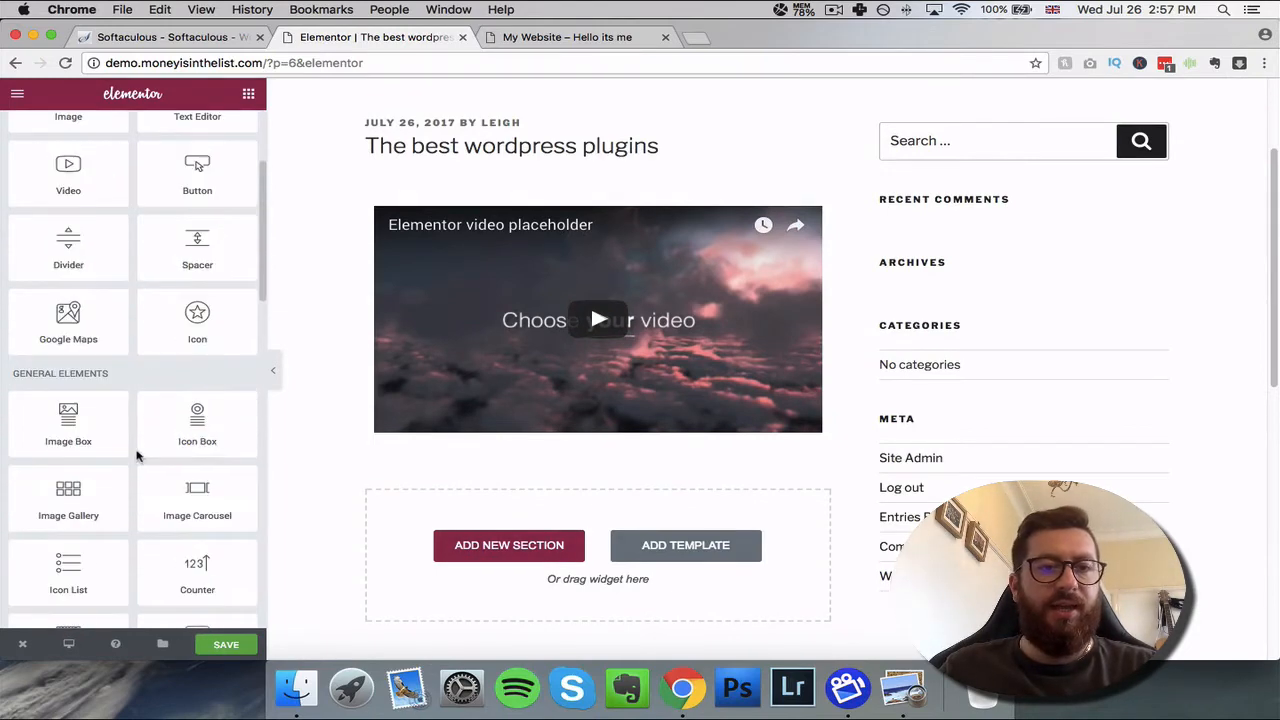
scroll(139, 452, "down", 8)
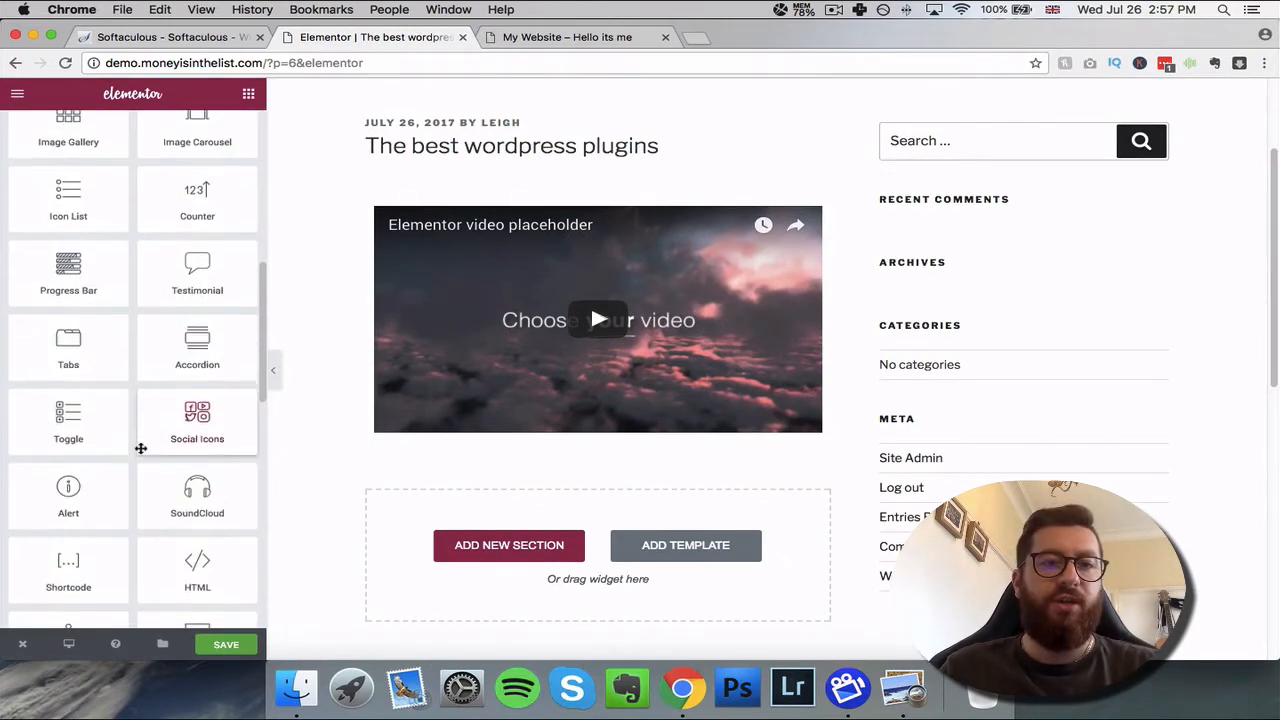
scroll(146, 466, "up", 1)
scroll(146, 466, "down", 6)
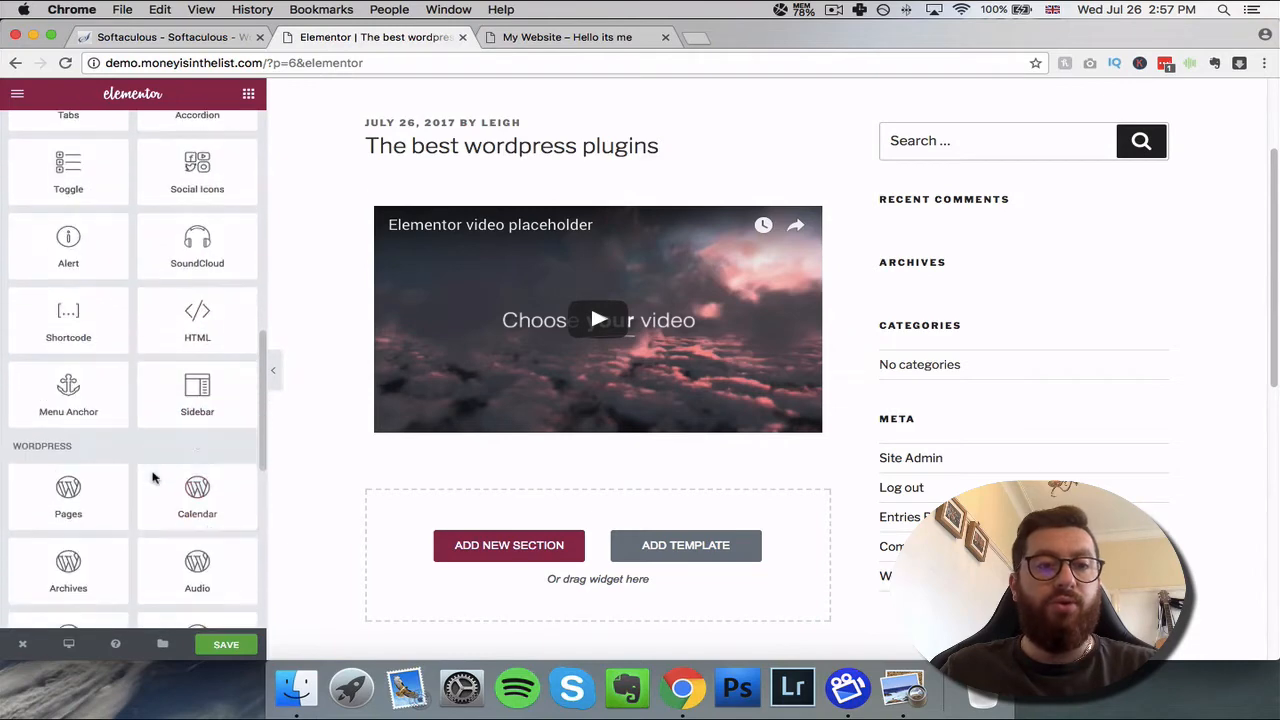
scroll(153, 476, "down", 10)
scroll(153, 473, "up", 15)
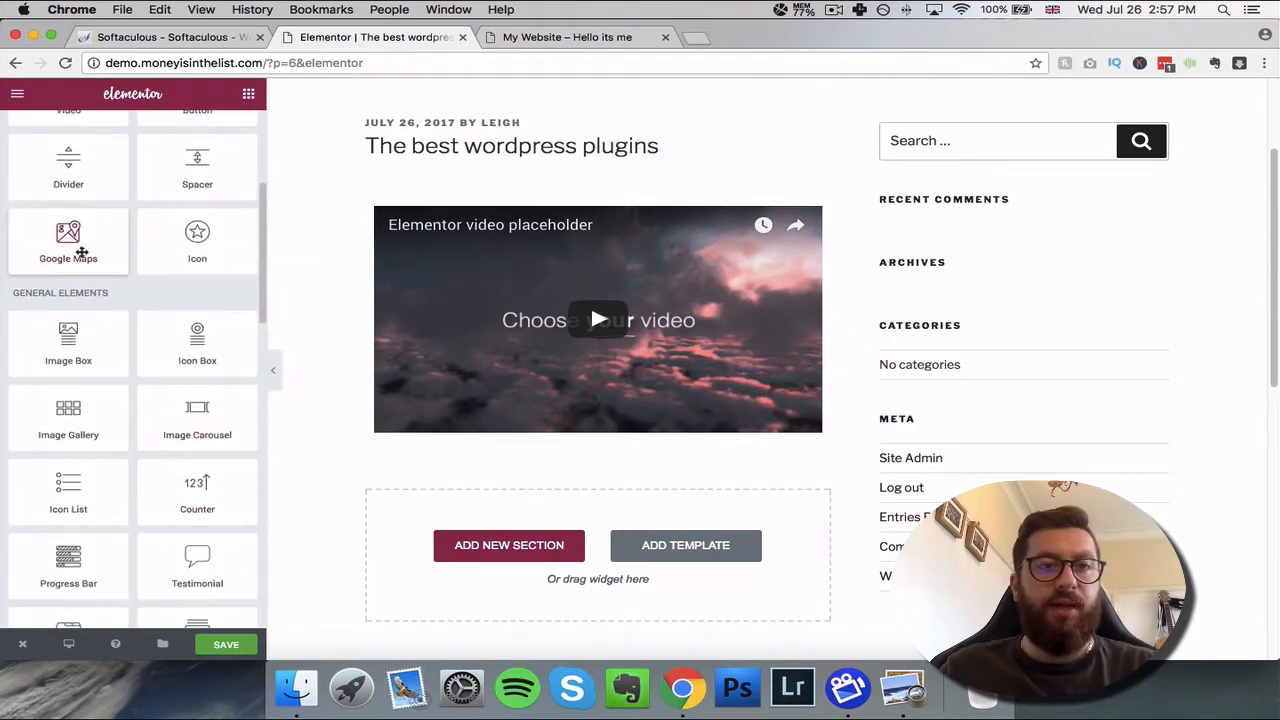
left_click_drag(68, 240, 491, 545)
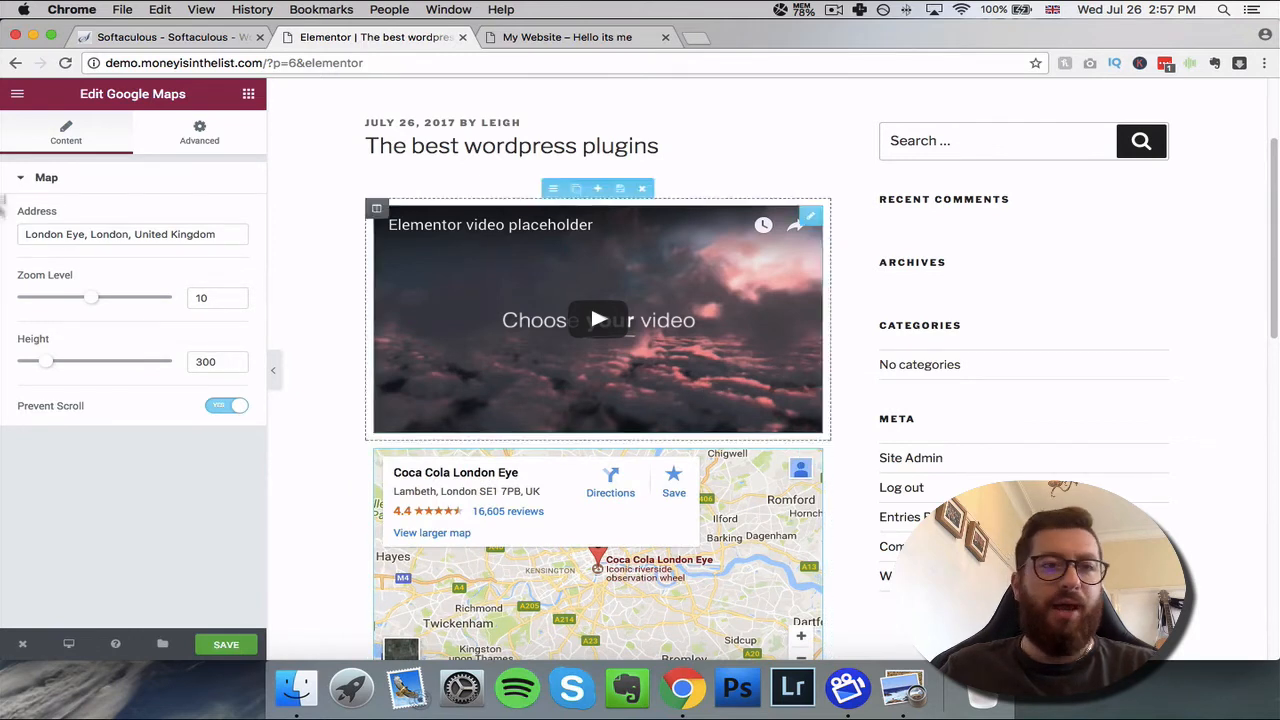
left_click(305, 275)
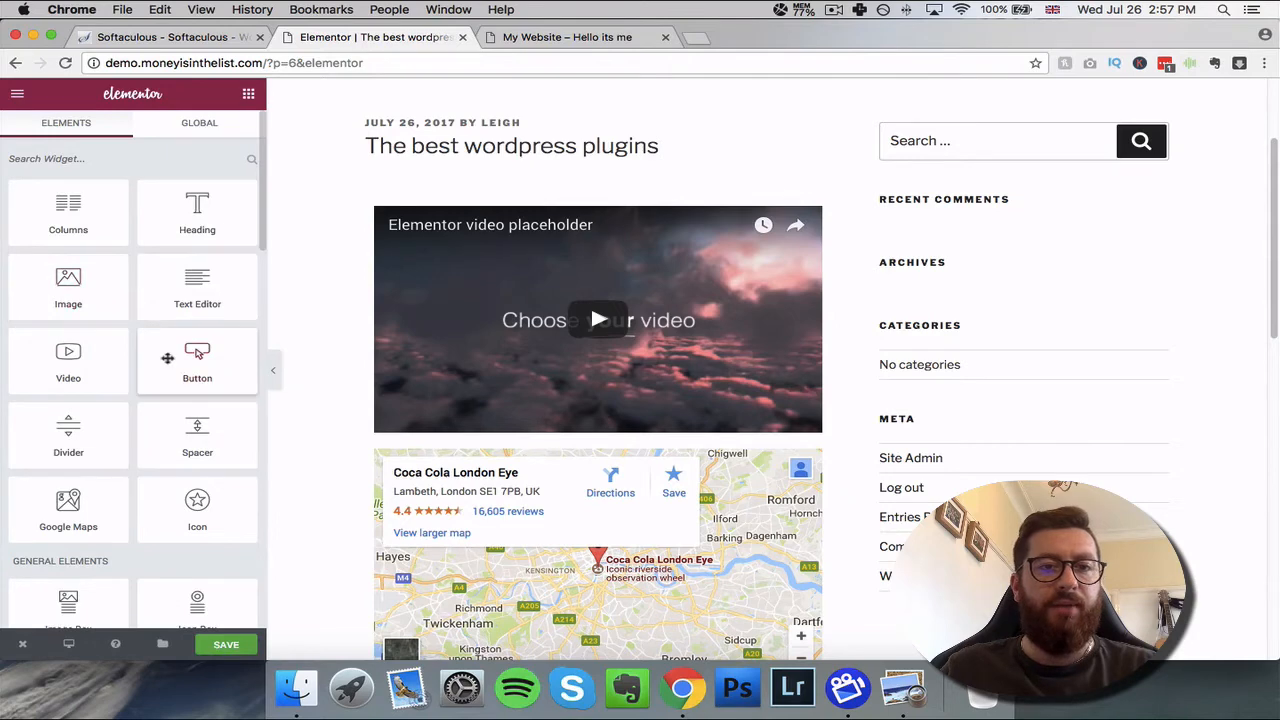
- Add a Button widget to the post below the Google map
scroll(480, 234, "down", 3)
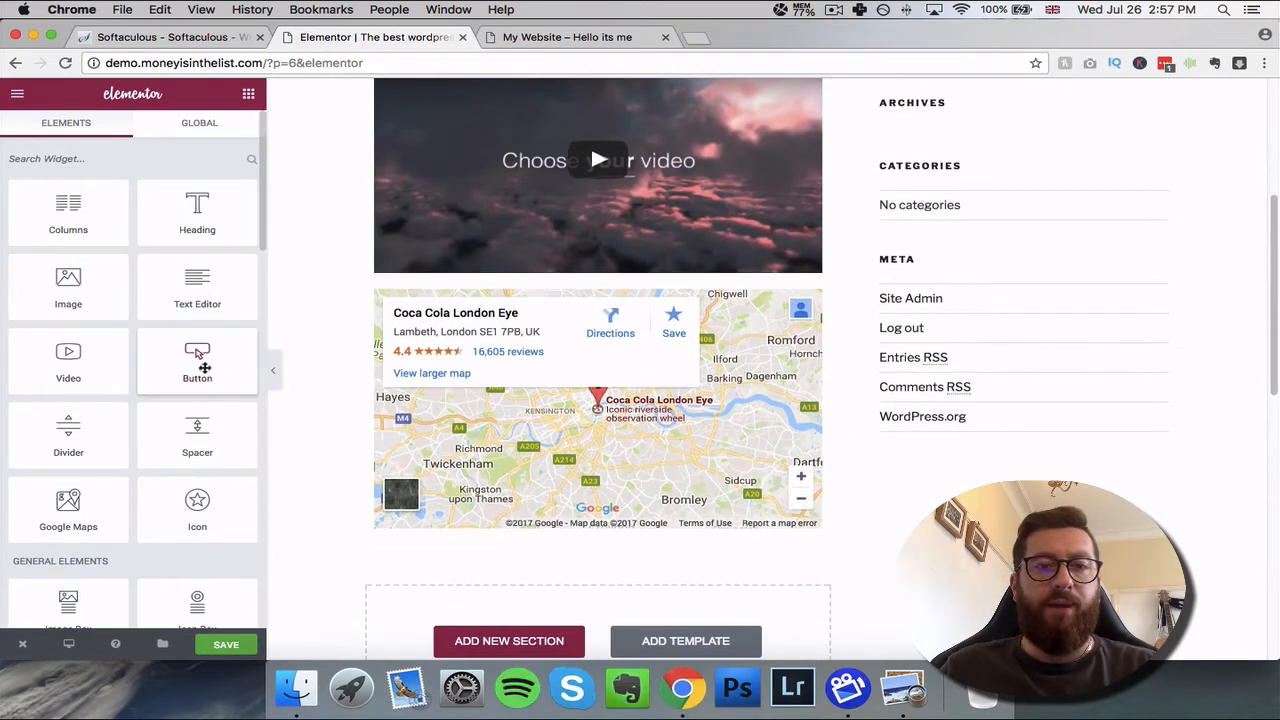
left_click_drag(204, 368, 520, 598)
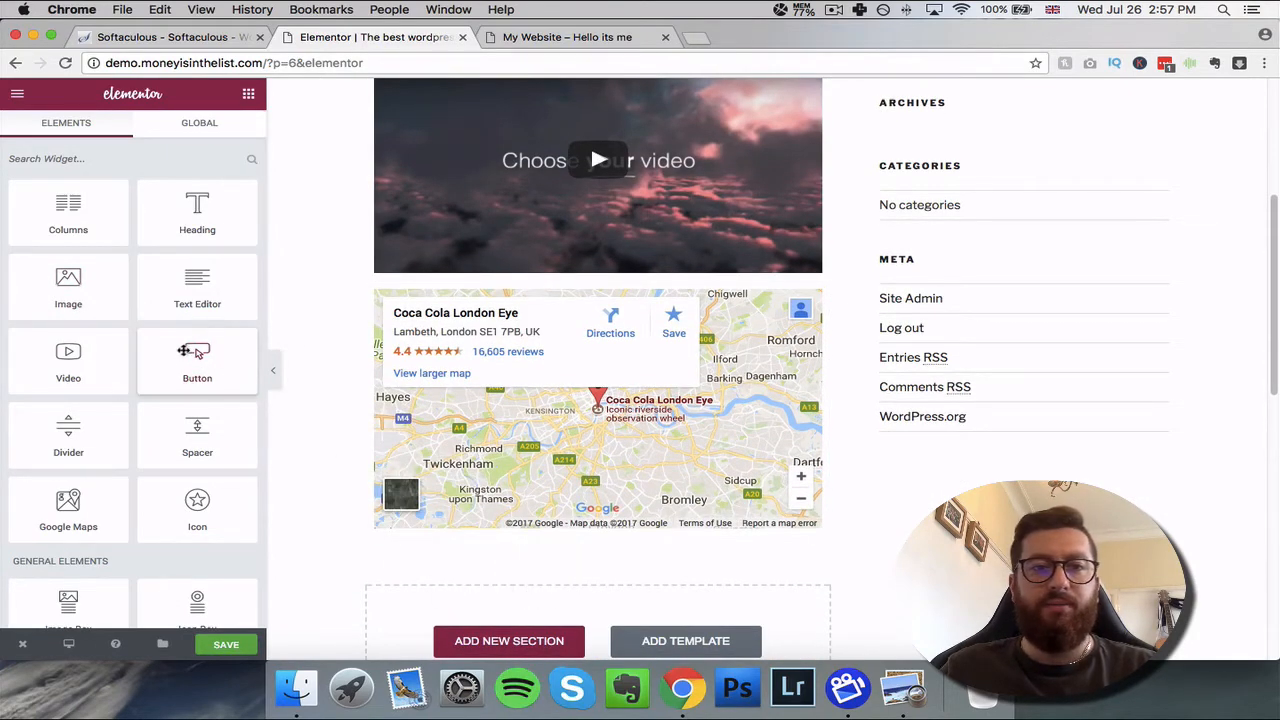
left_click_drag(196, 352, 571, 620)
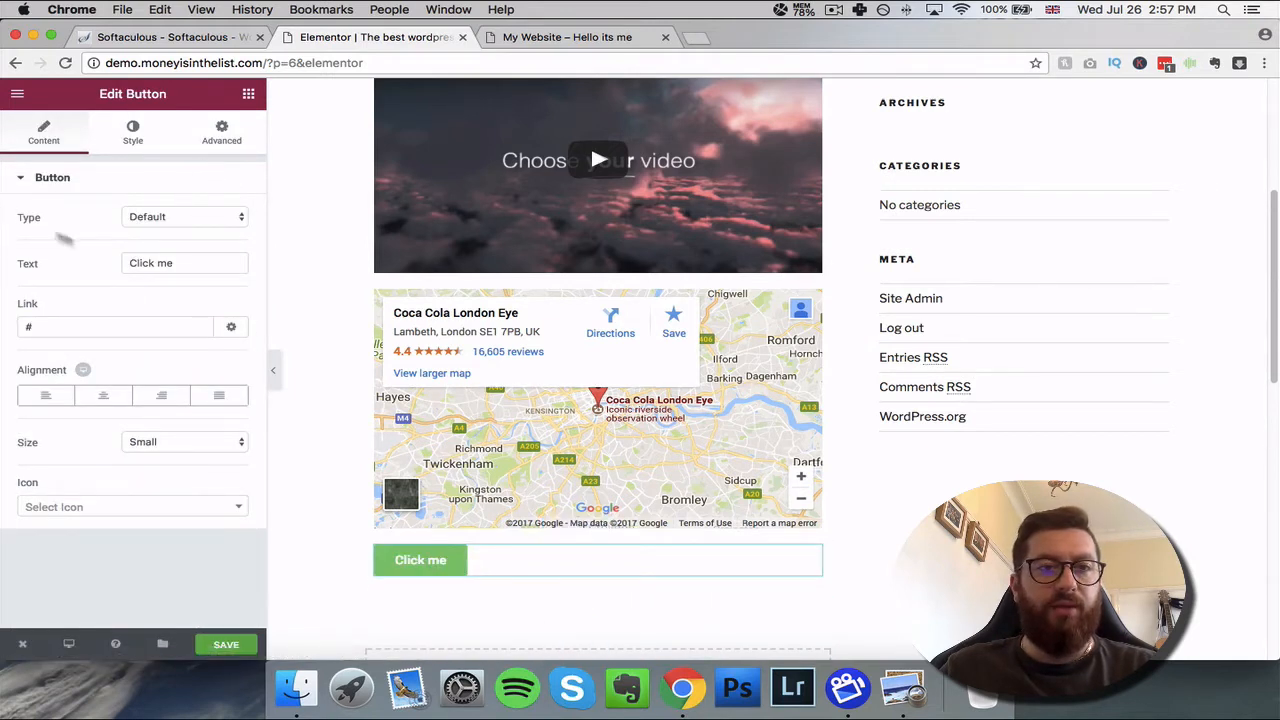
- Set the button's type to Success and its text to "Buy Now !!!", and align it to the center
left_click(193, 226)
left_click(165, 249)
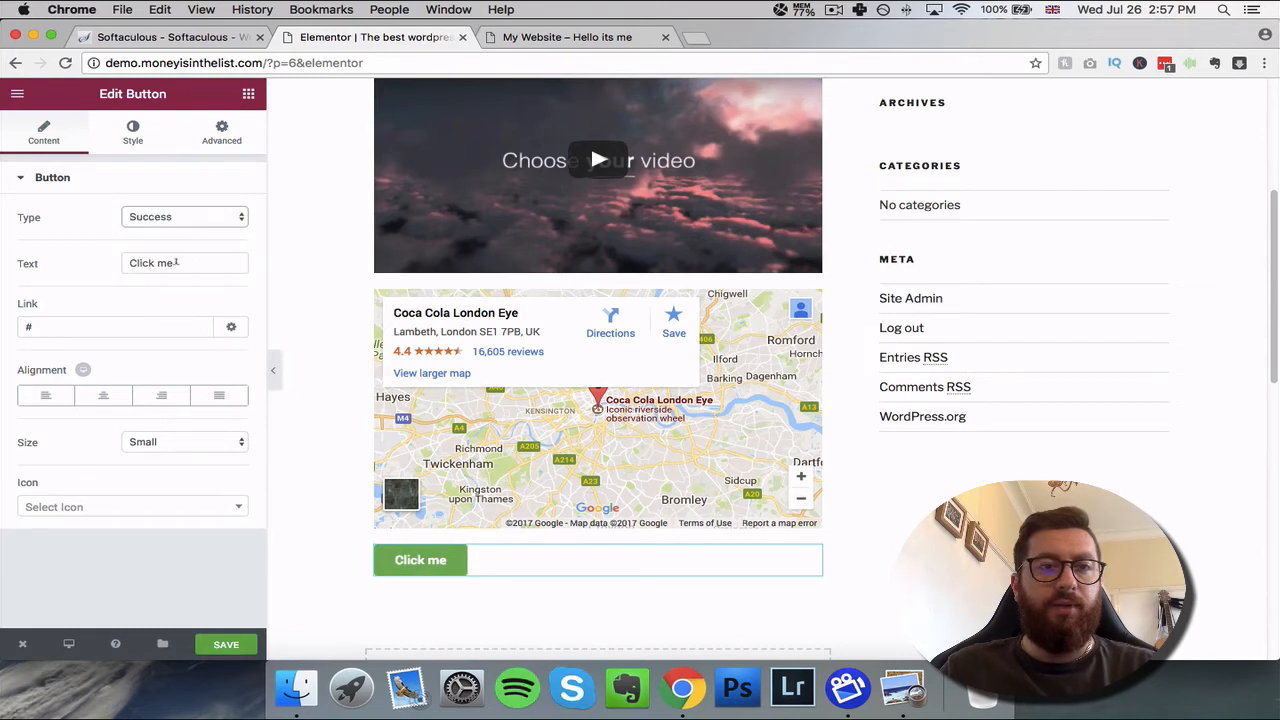
triple_click(176, 263)
type("B")
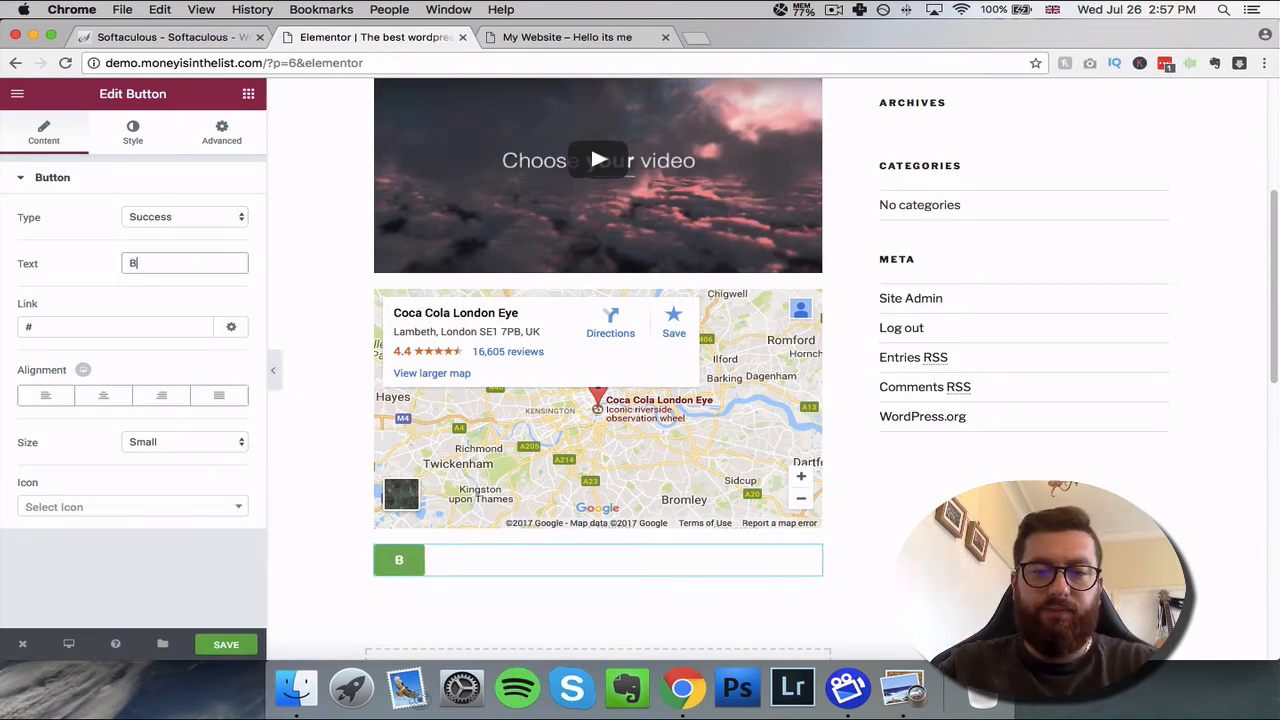
type("uy Now !!!")
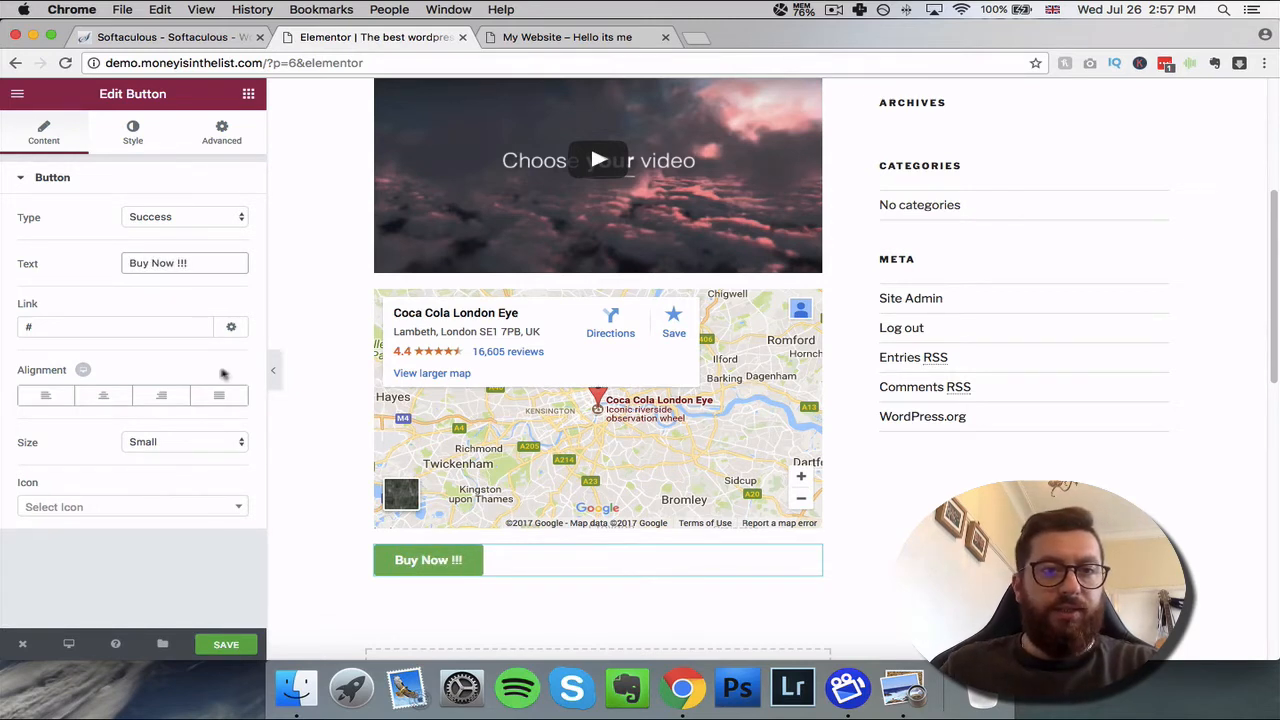
left_click(103, 395)
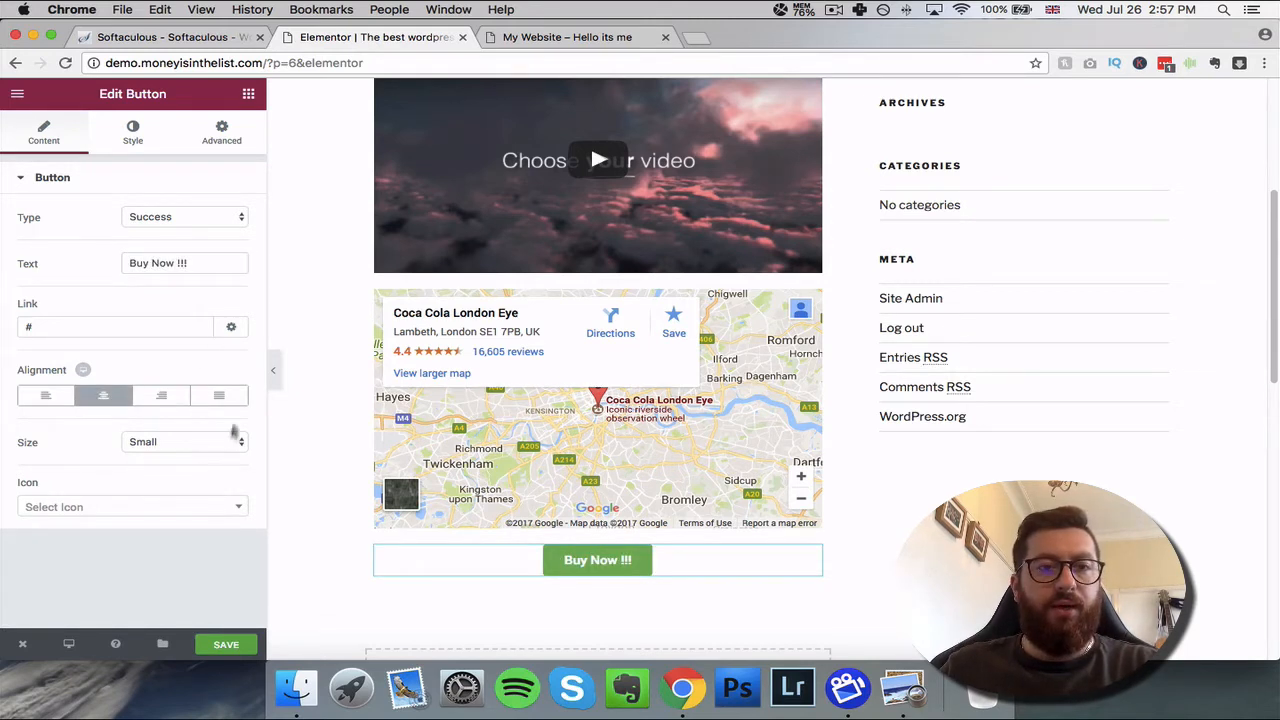
left_click(86, 318)
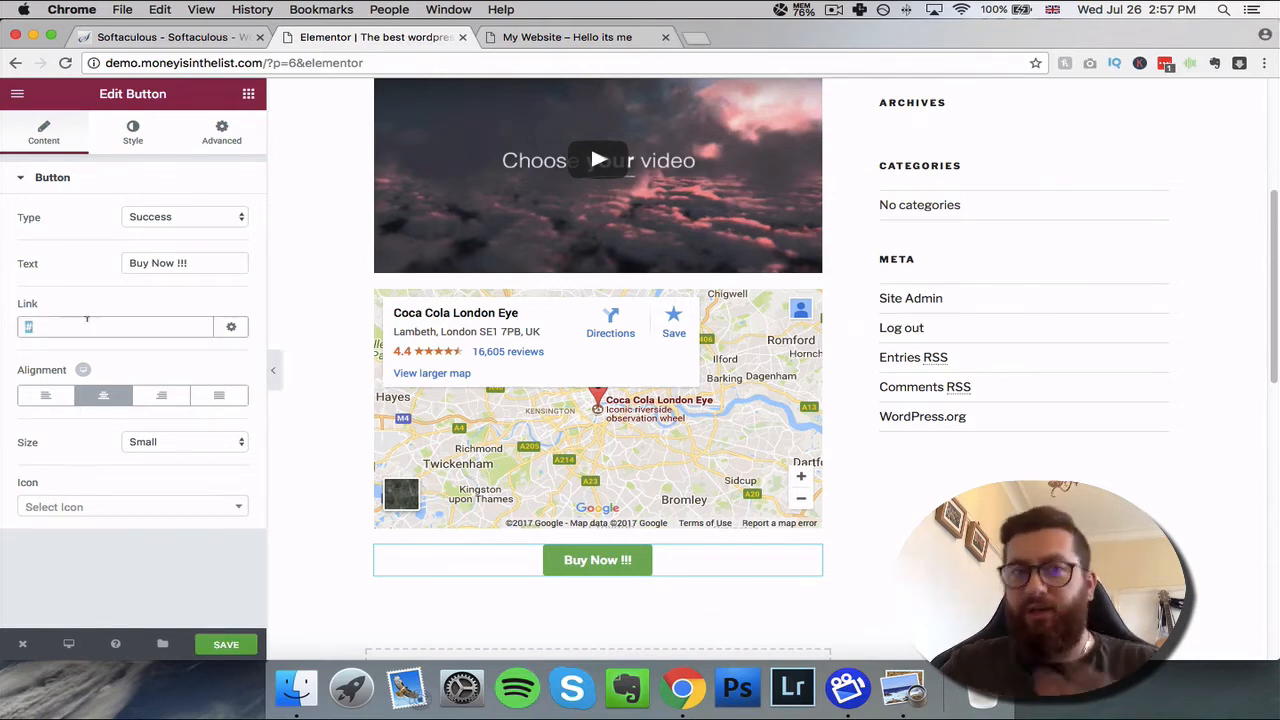
left_click(317, 249)
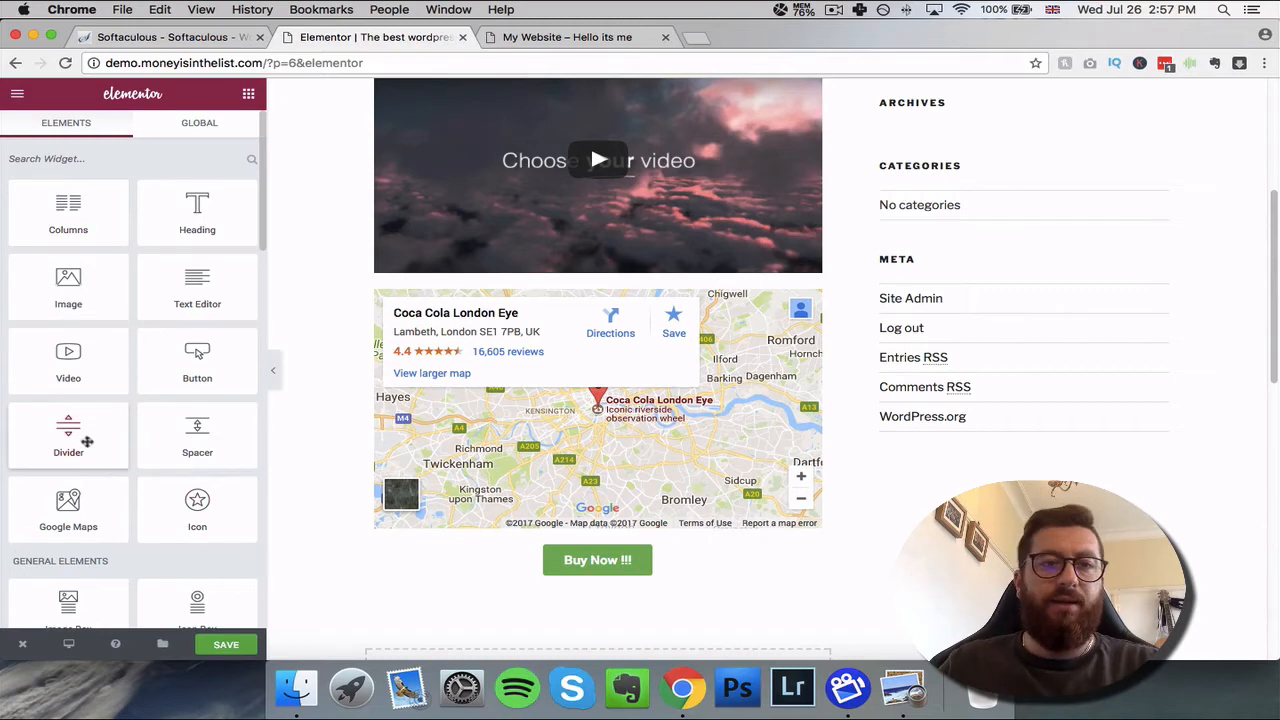
- Browse the available widgets and add a Testimonial widget below the Buy Now button, keeping its placeholder content
scroll(203, 354, "down", 1)
scroll(195, 354, "down", 5)
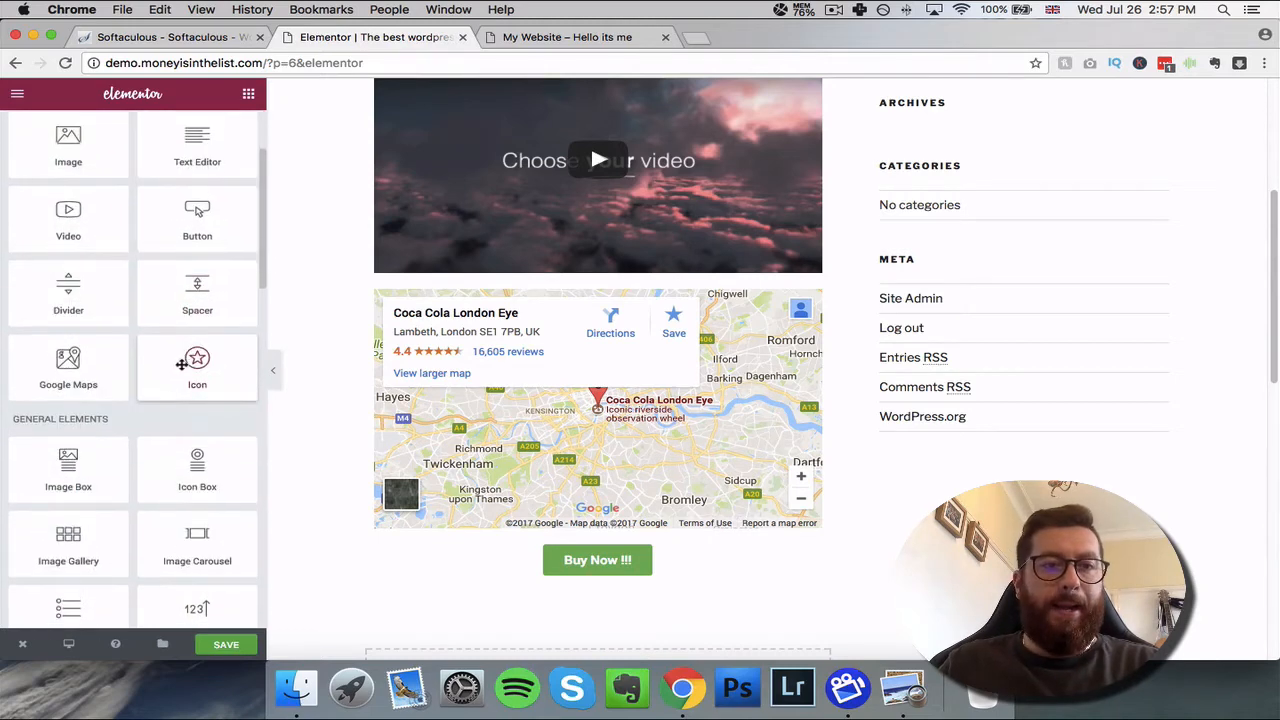
scroll(140, 520, "down", 6)
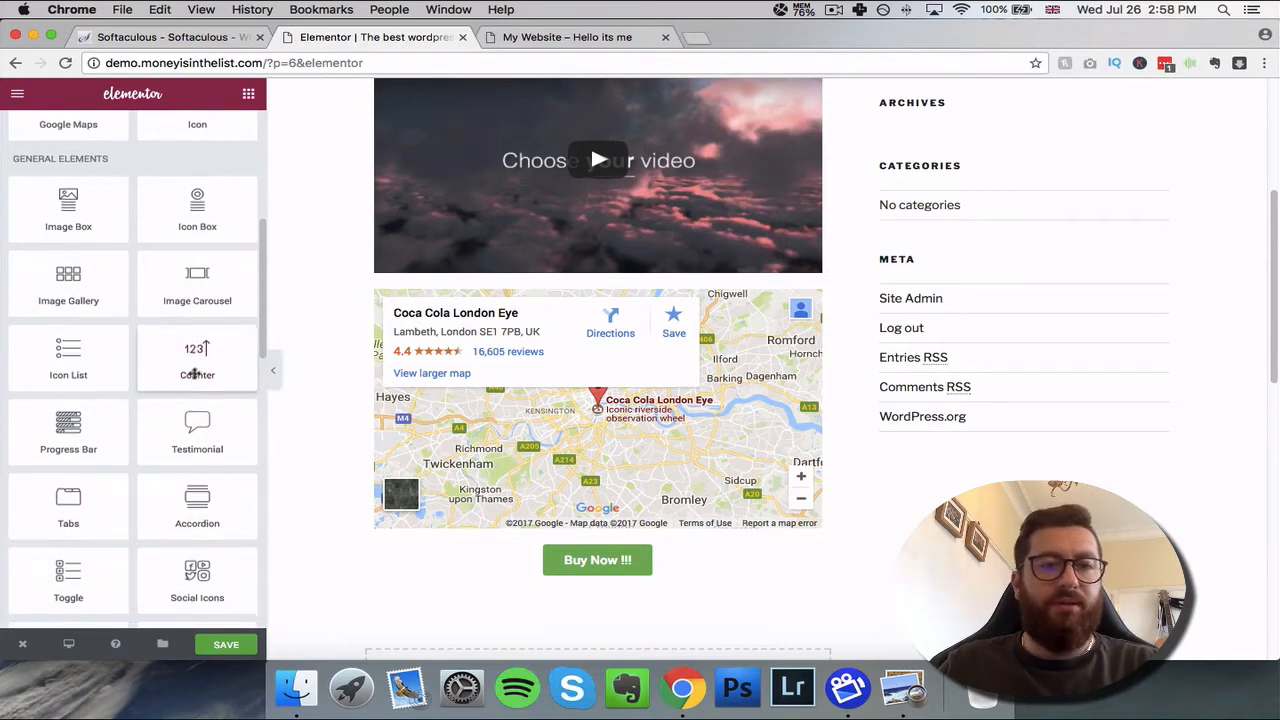
scroll(200, 371, "down", 1)
scroll(496, 396, "down", 12)
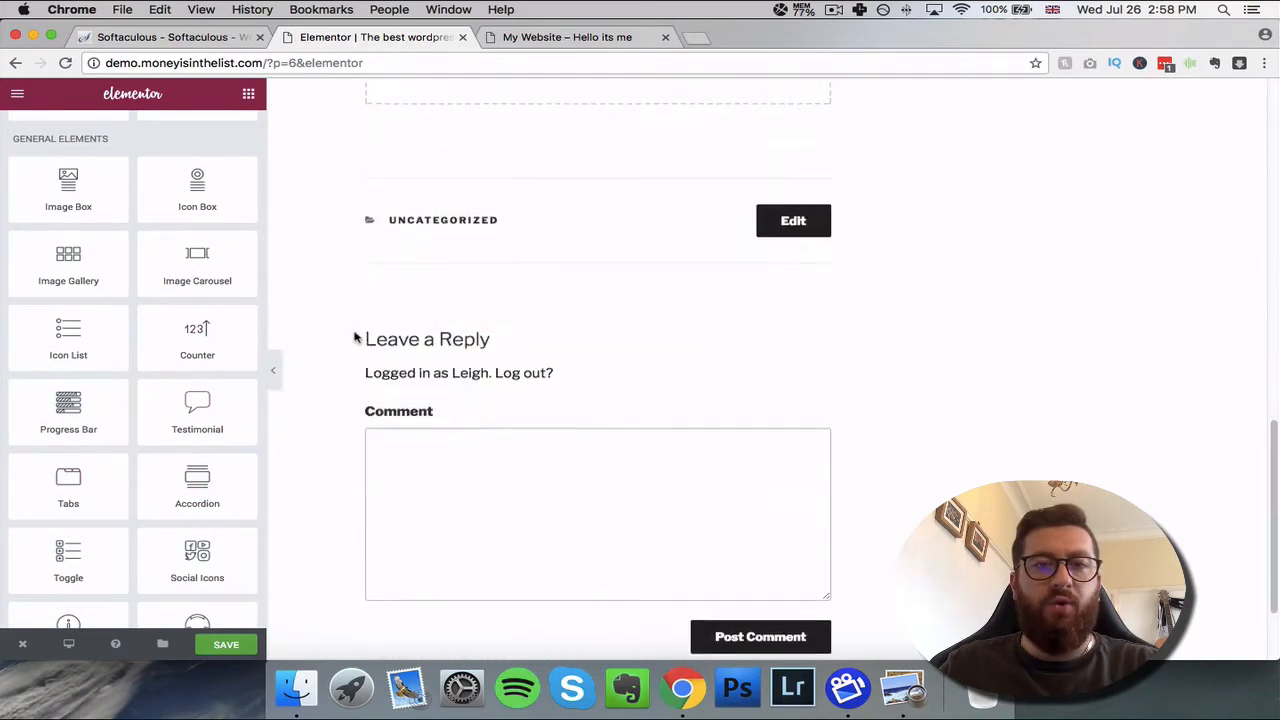
scroll(354, 334, "up", 5)
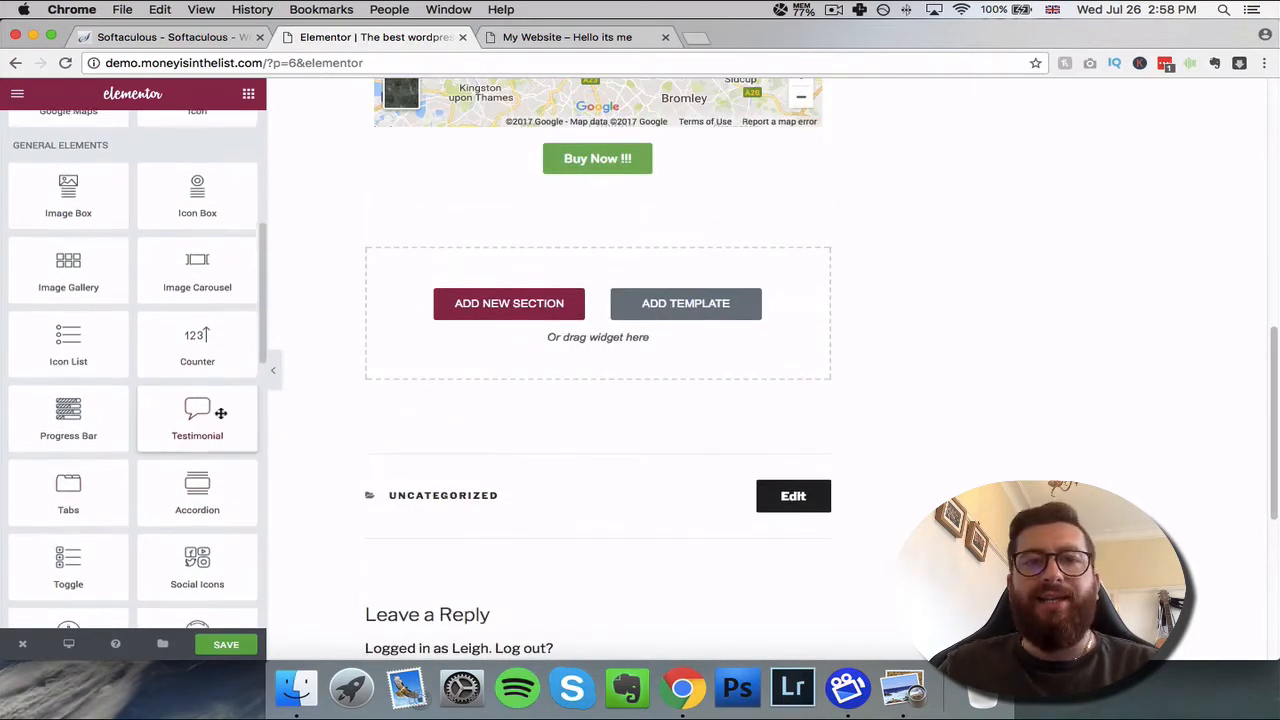
scroll(219, 404, "up", 1)
scroll(220, 439, "up", 2)
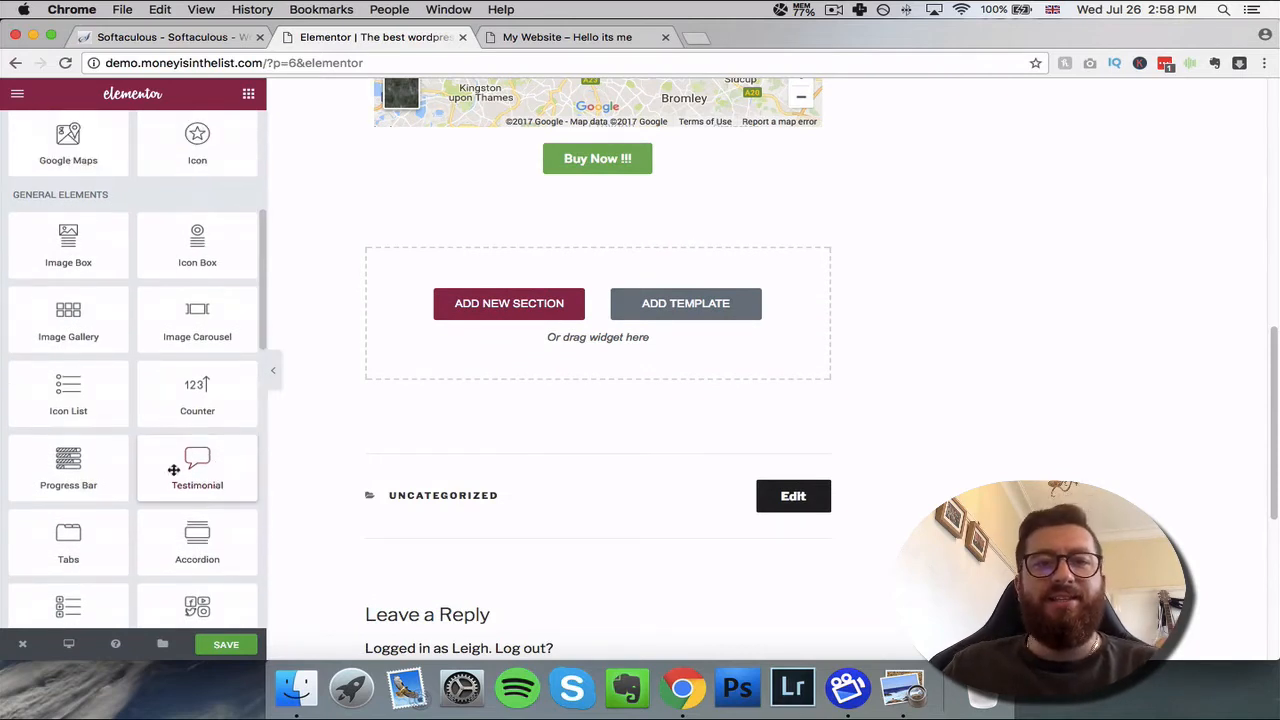
left_click_drag(174, 474, 532, 300)
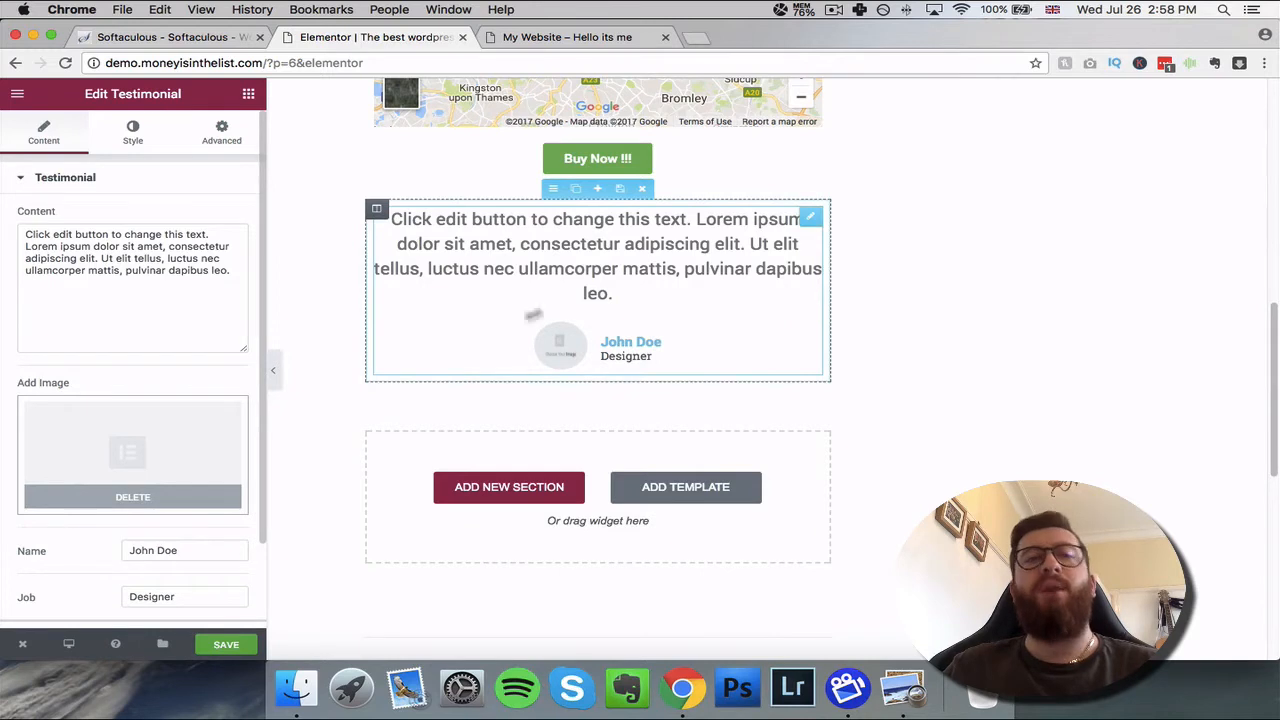
left_click(323, 213)
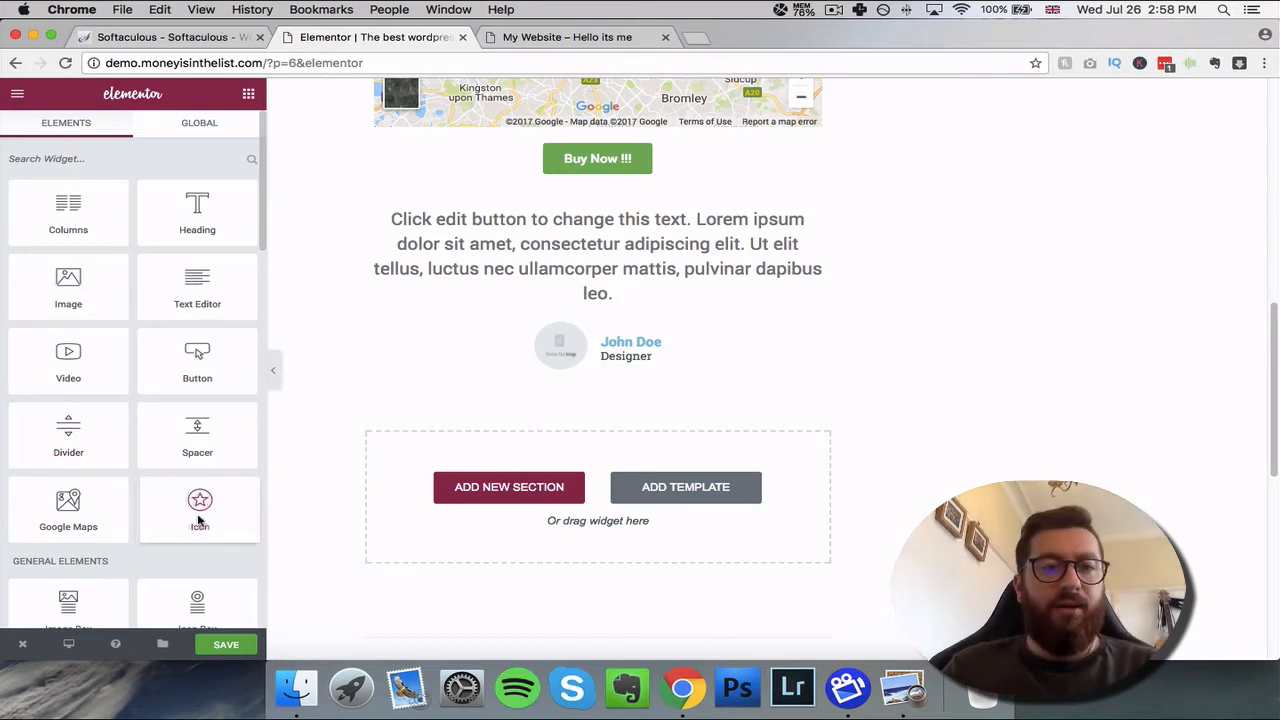
- Add an Icon widget below the testimonial and set its icon to assistive-listening-systems
left_click_drag(195, 518, 573, 518)
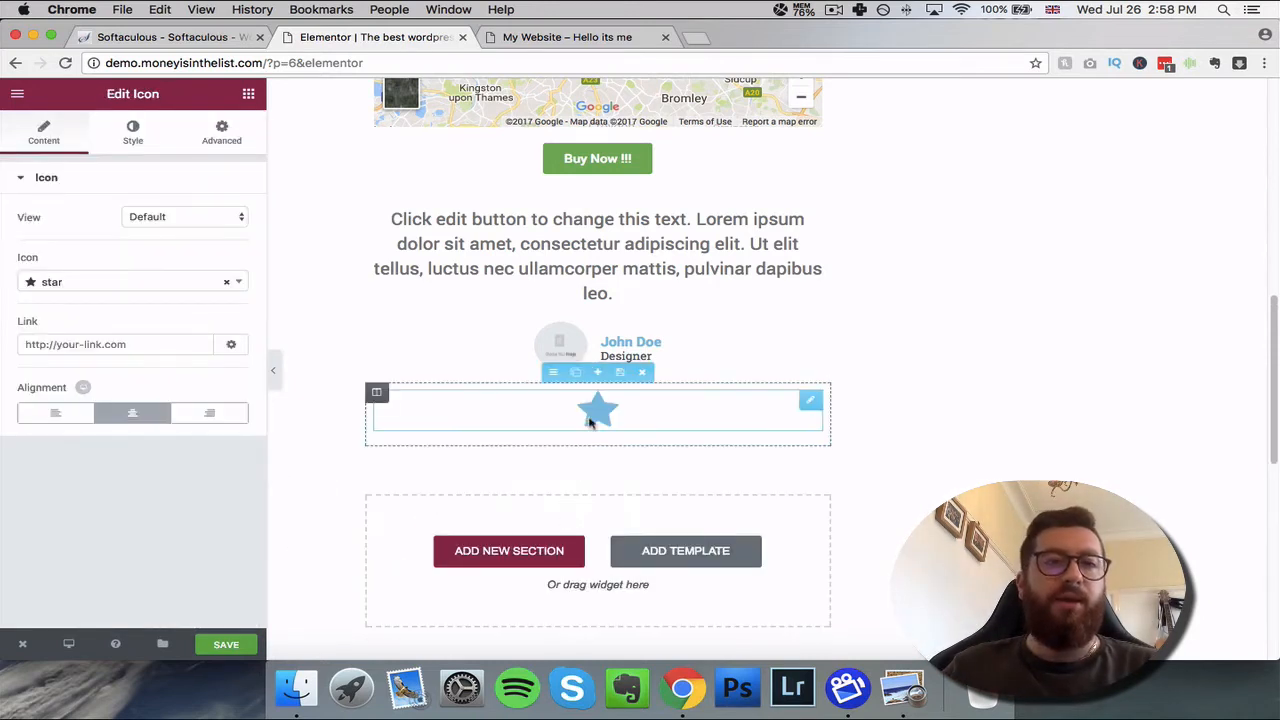
left_click(115, 290)
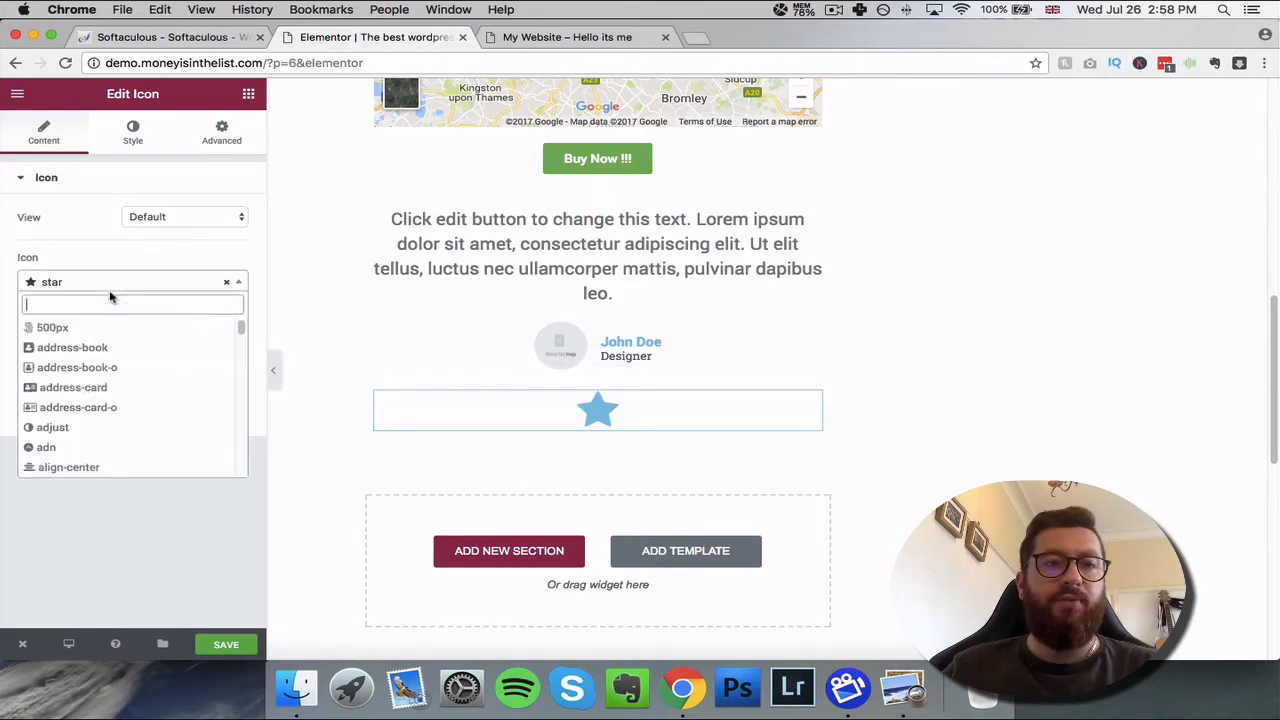
scroll(115, 400, "down", 10)
left_click(110, 409)
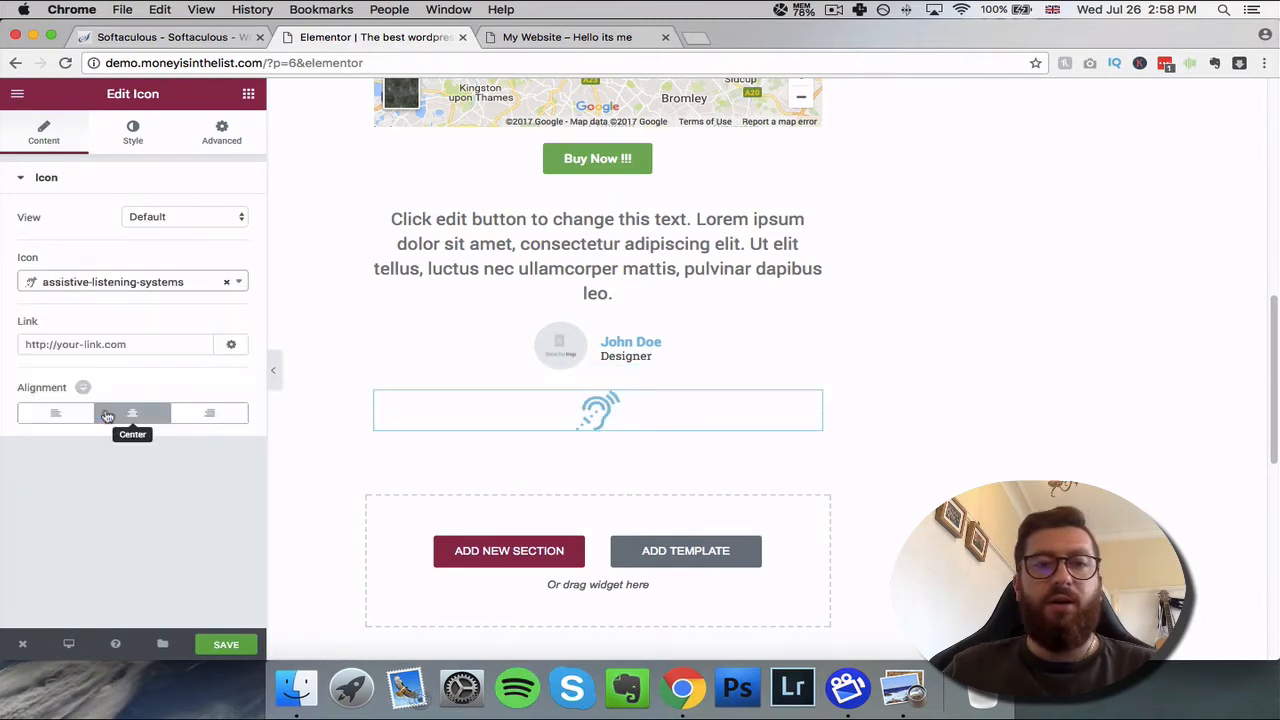
left_click(320, 330)
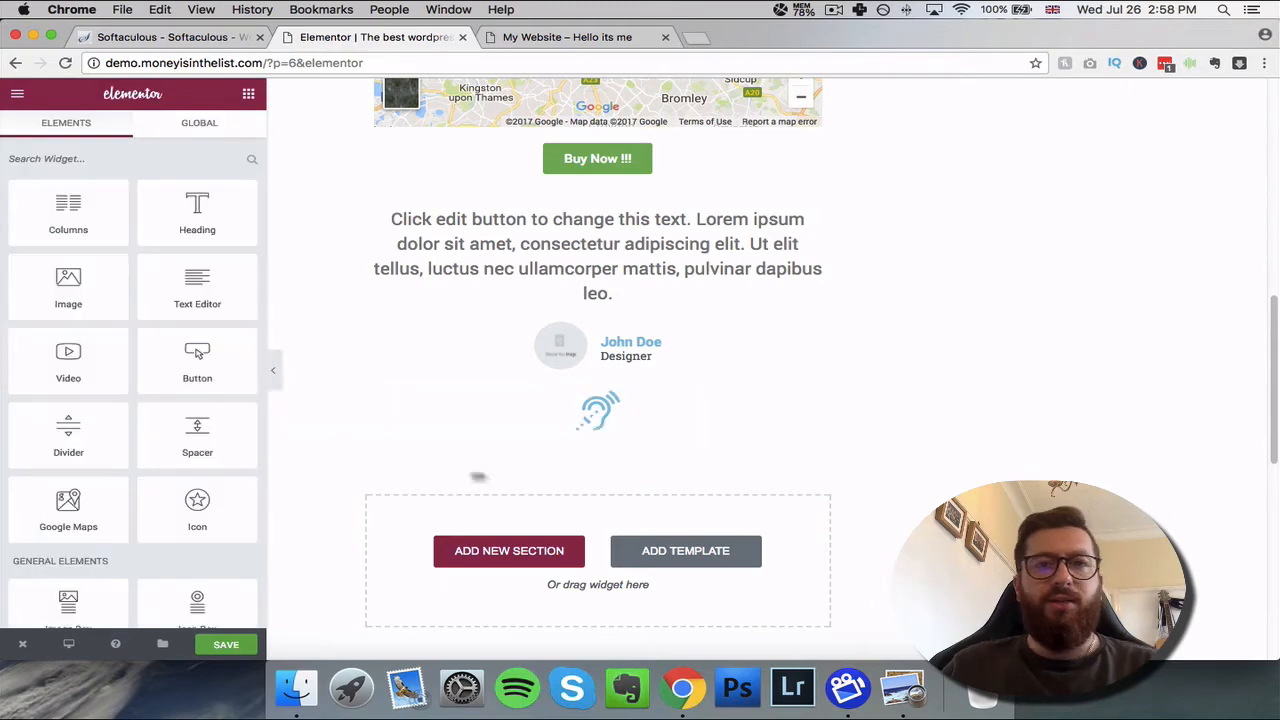
- Save the Elementor layout and reload the website's front page to check its posts section
scroll(500, 440, "up", 10)
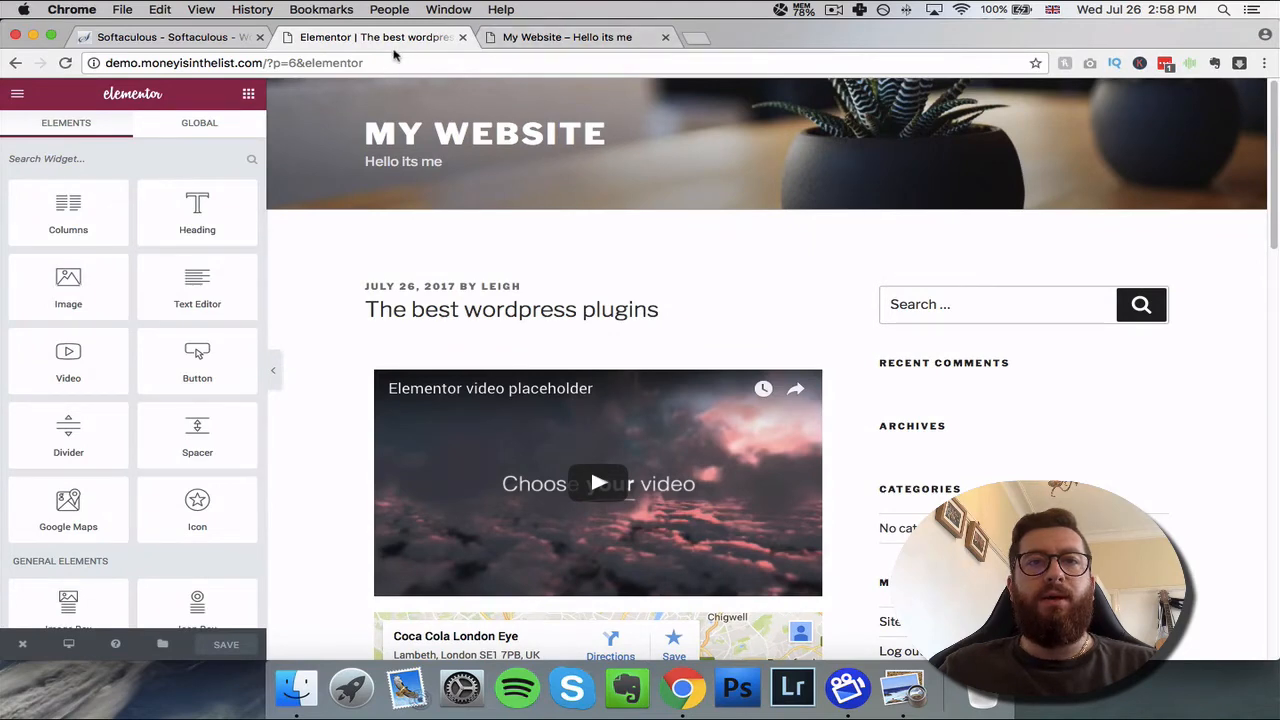
left_click(590, 38)
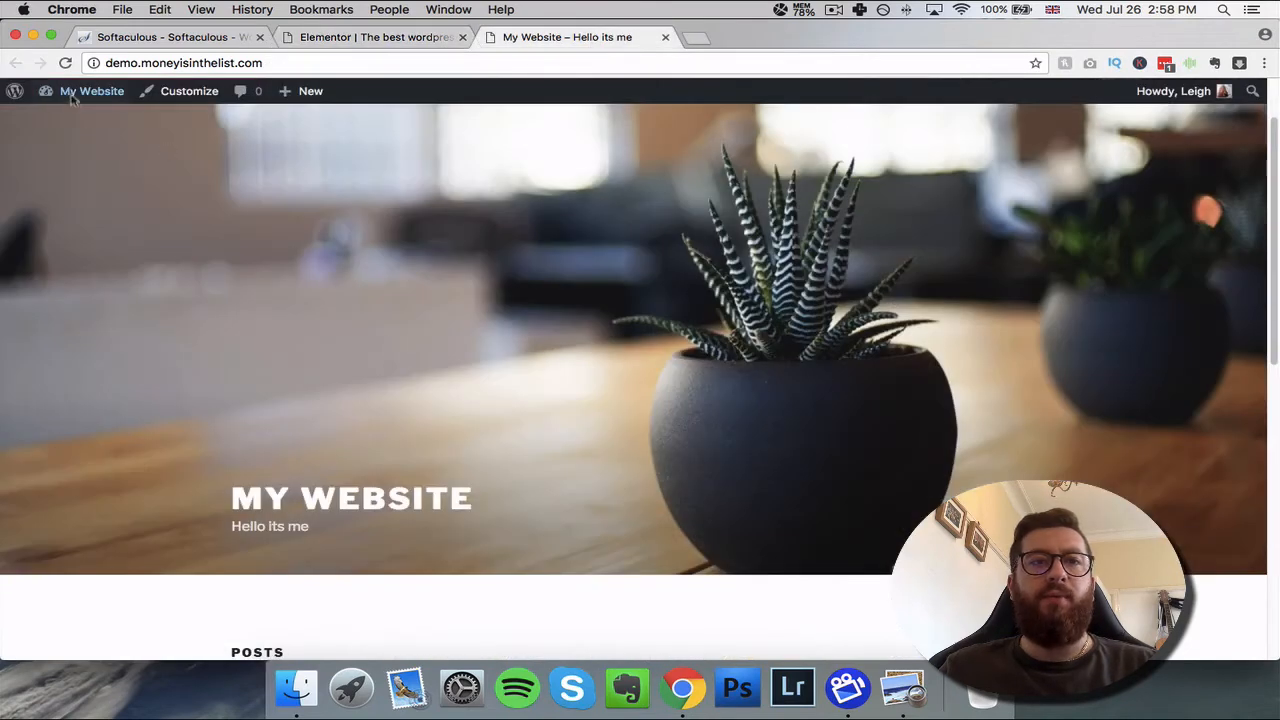
left_click(64, 63)
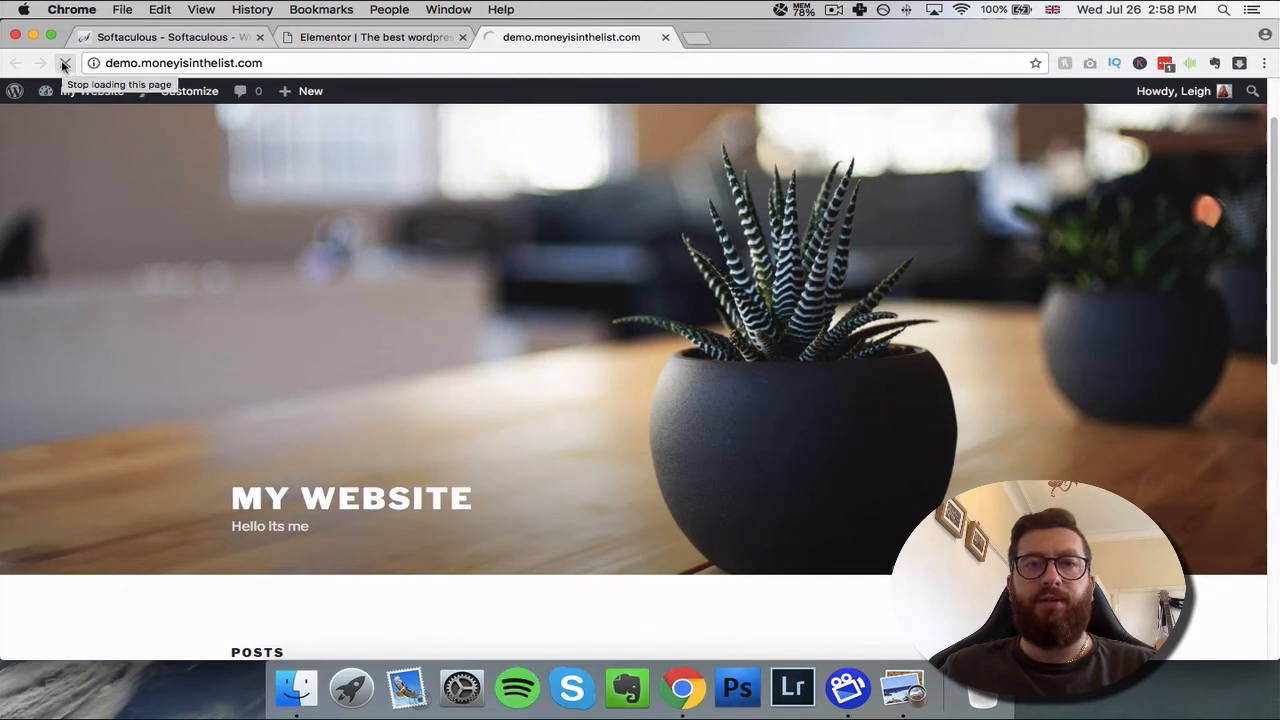
scroll(650, 323, "down", 2)
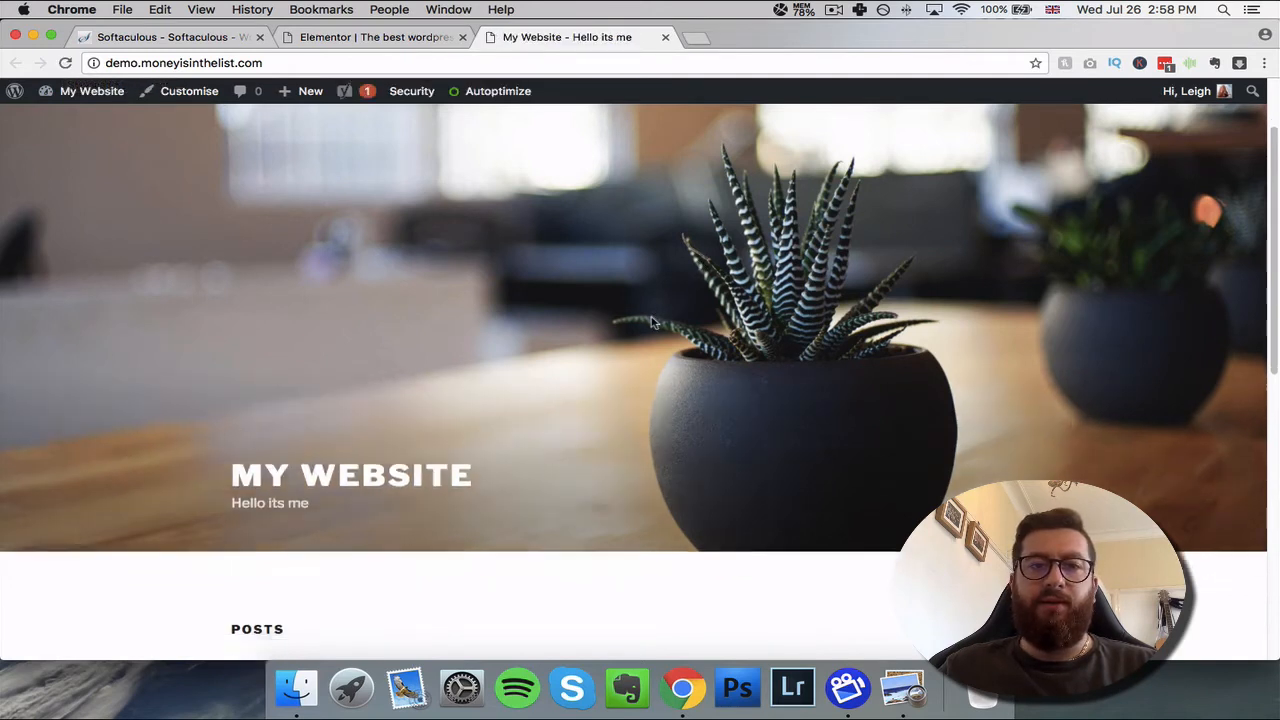
left_click(66, 64)
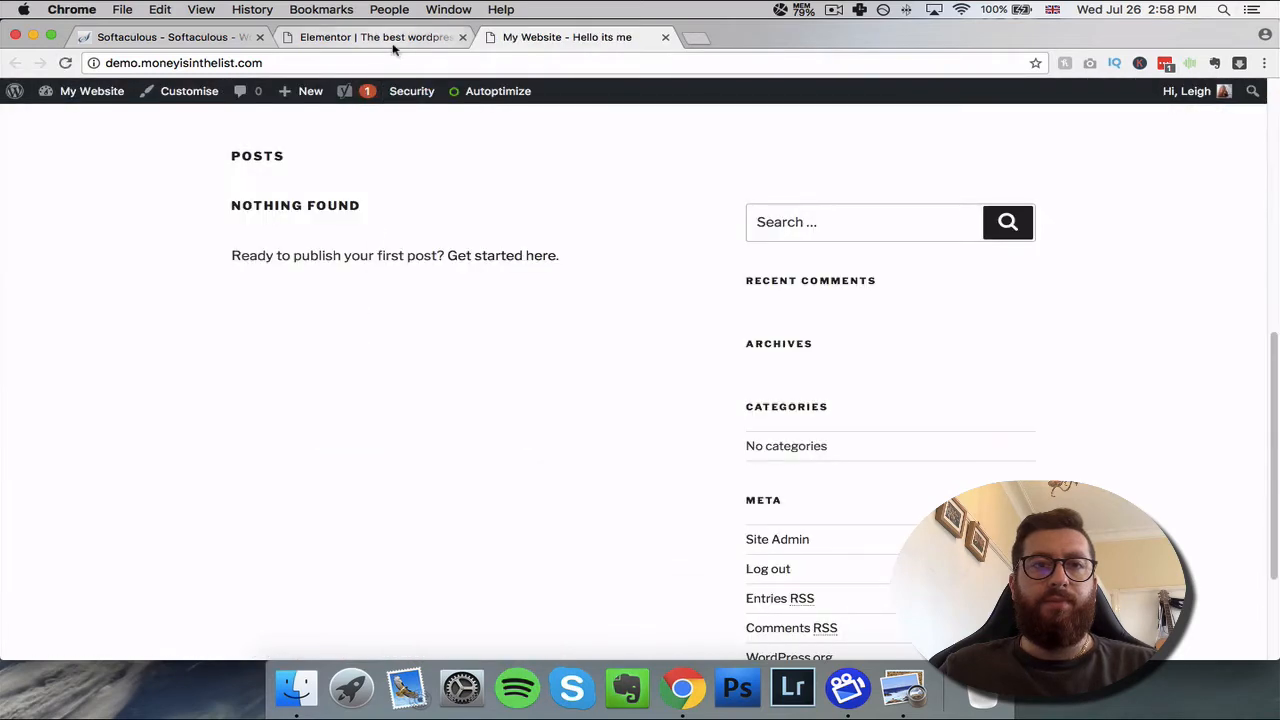
- View the live page of the post from Elementor, play its video and examine the map, button, testimonial and icon
left_click(385, 38)
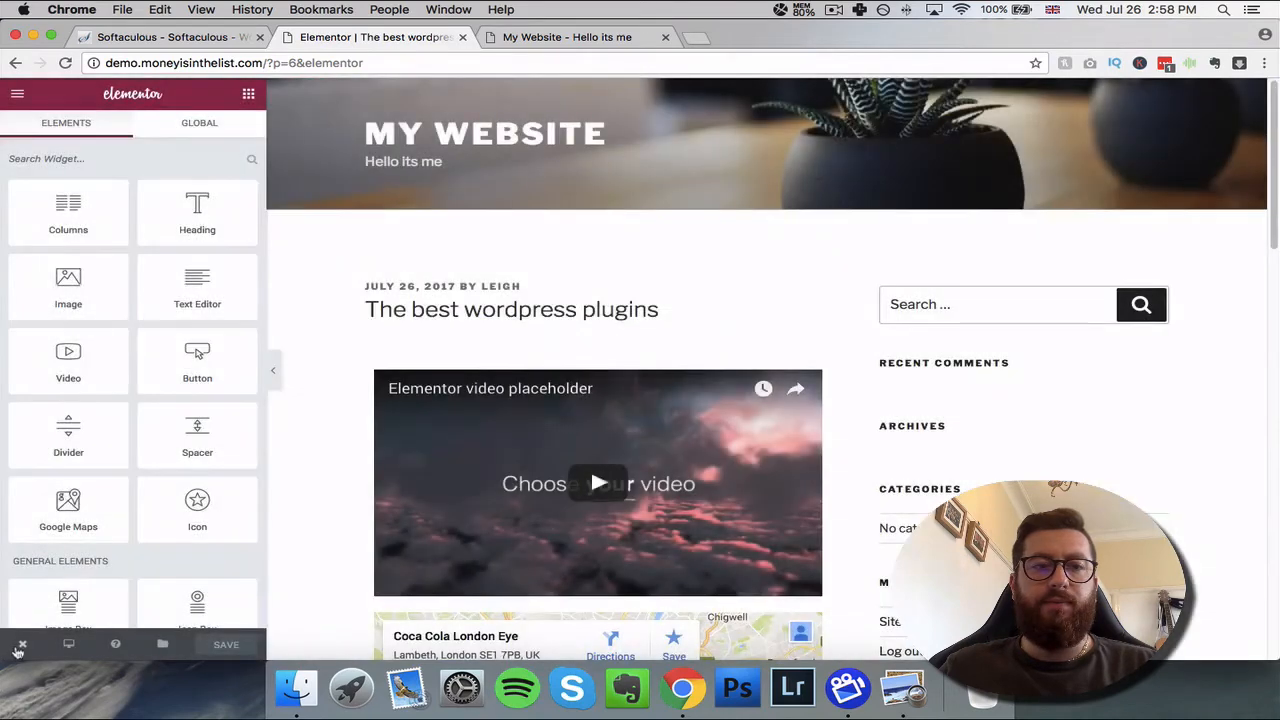
mouse_move(20, 648)
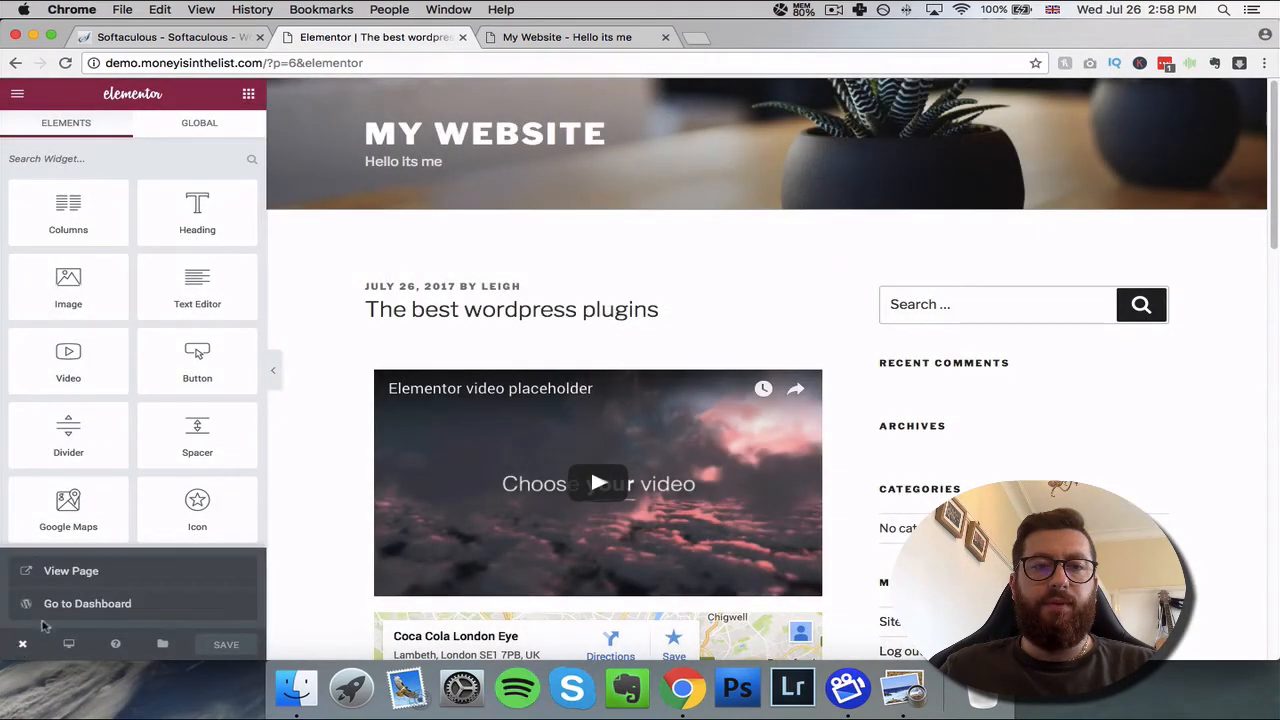
left_click(77, 571)
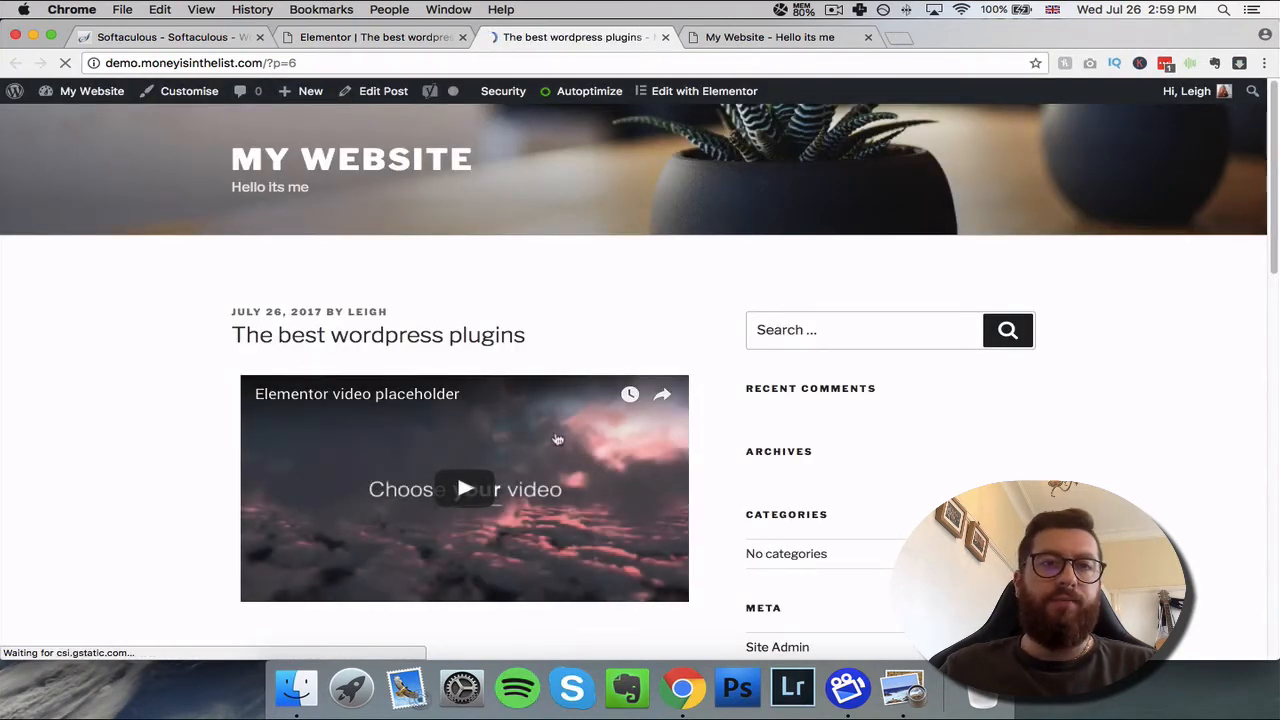
scroll(559, 440, "down", 3)
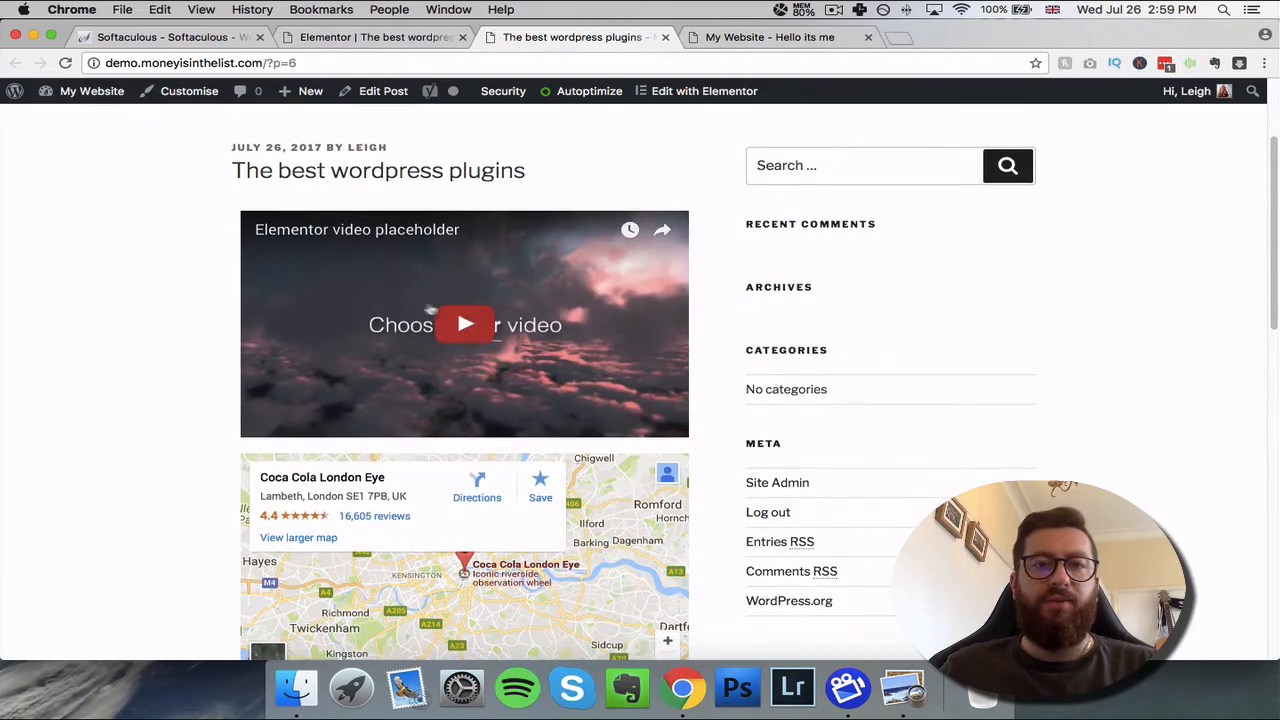
left_click(466, 322)
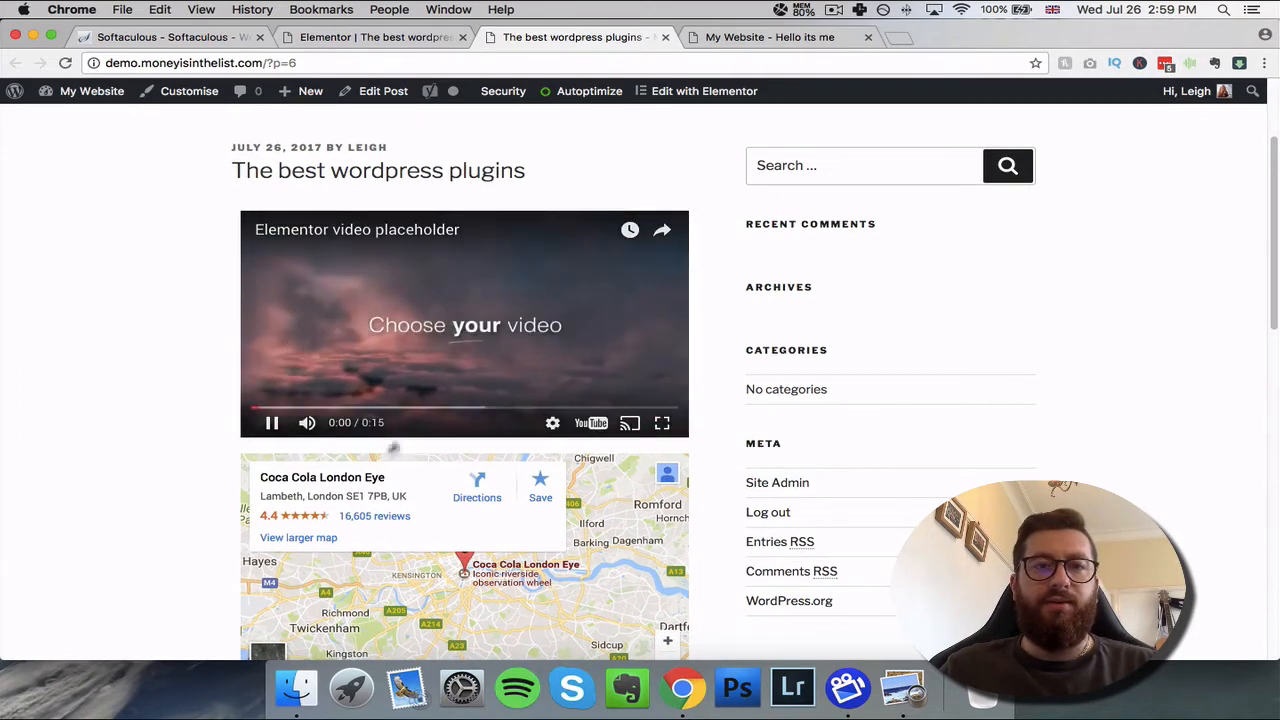
scroll(174, 460, "down", 6)
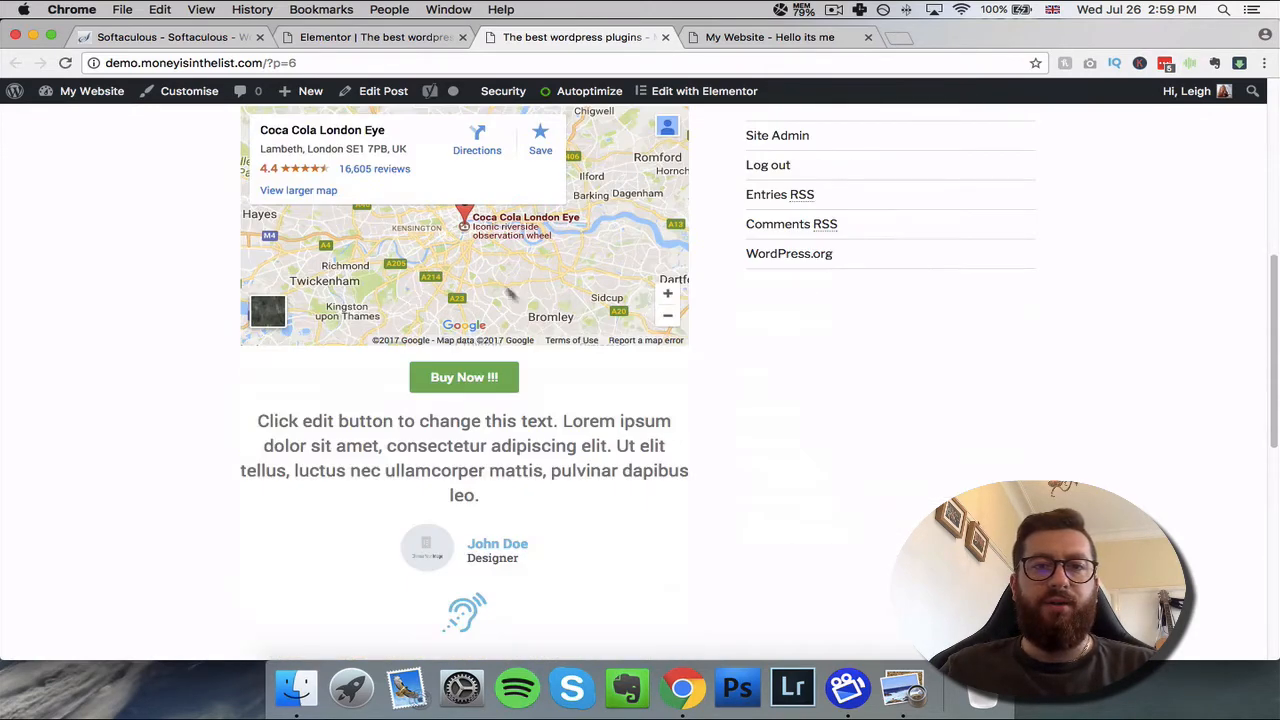
scroll(572, 292, "up", 1)
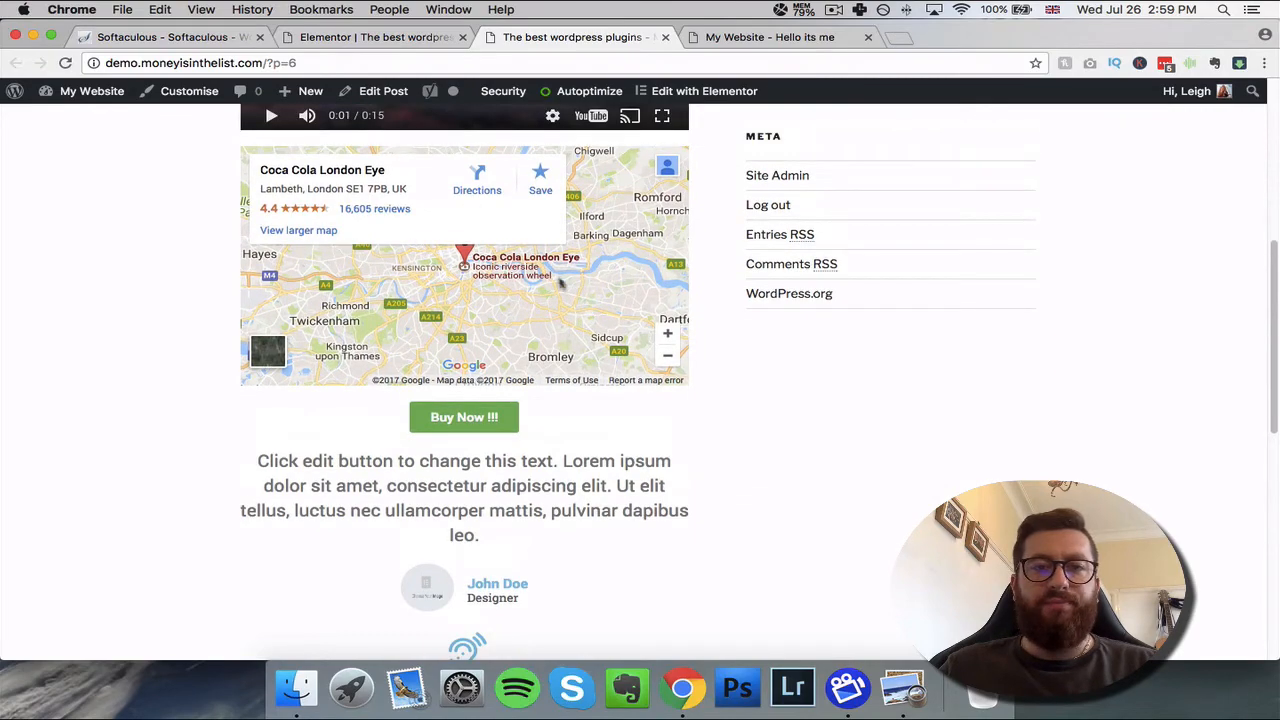
scroll(496, 525, "down", 3)
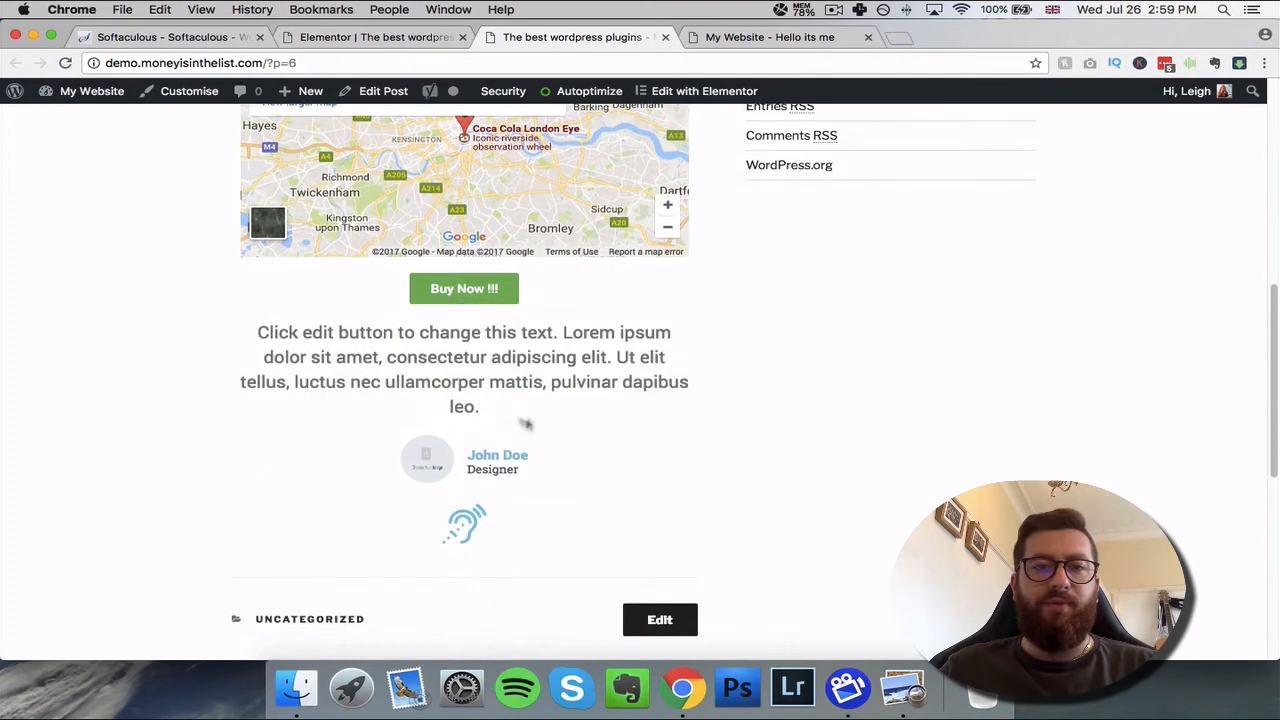
scroll(446, 493, "down", 1)
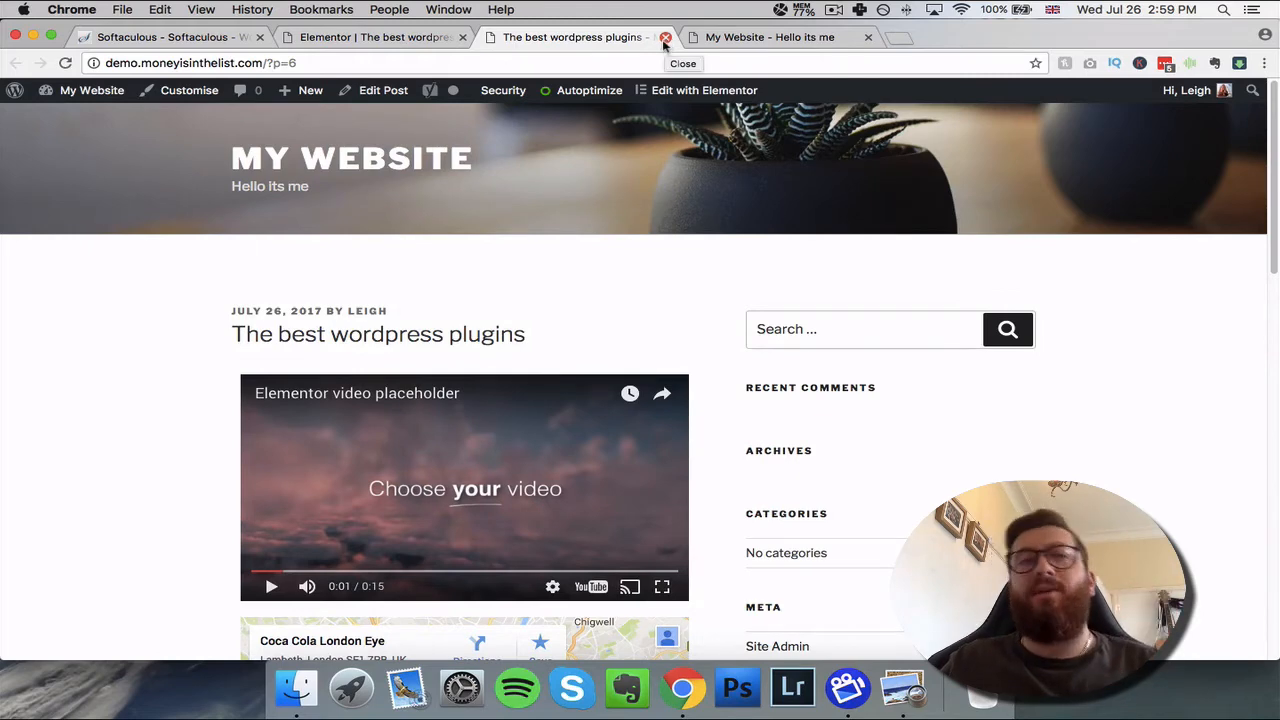
- Leave Elementor for the post's WordPress edit screen, publish the post and look over its publish and Yoast SEO sections
left_click(378, 37)
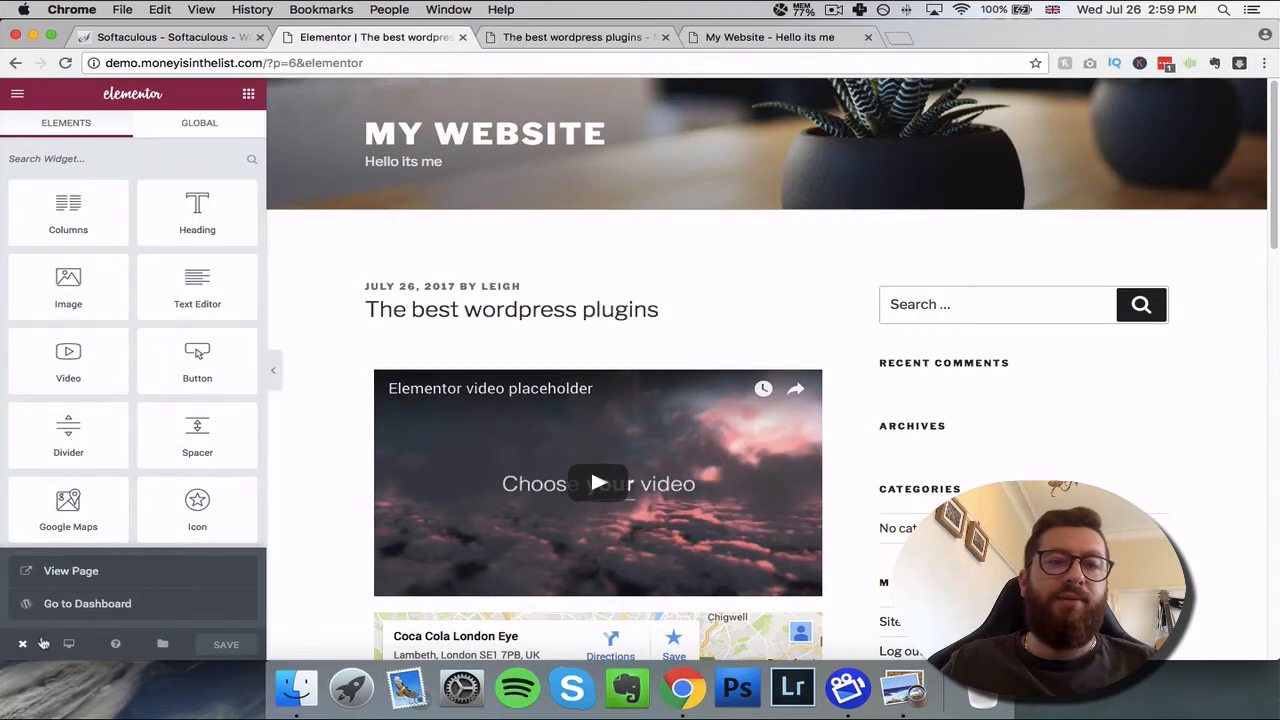
left_click(95, 606)
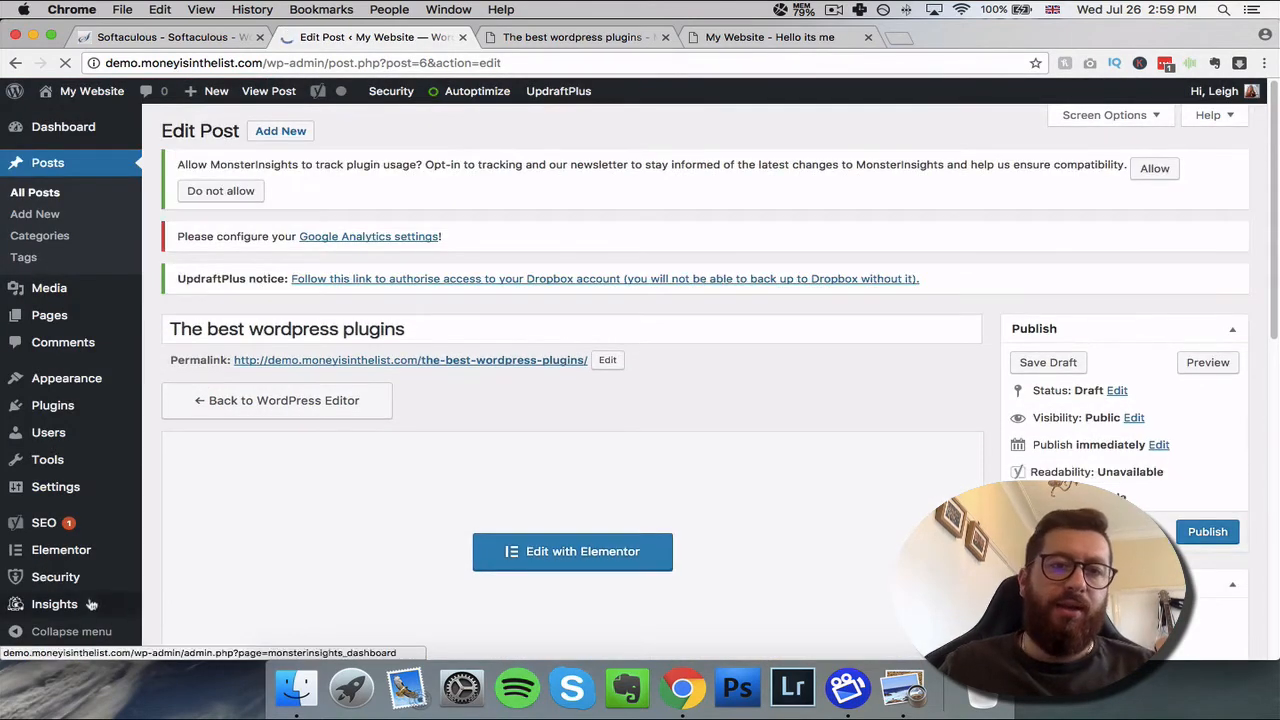
scroll(120, 272, "down", 3)
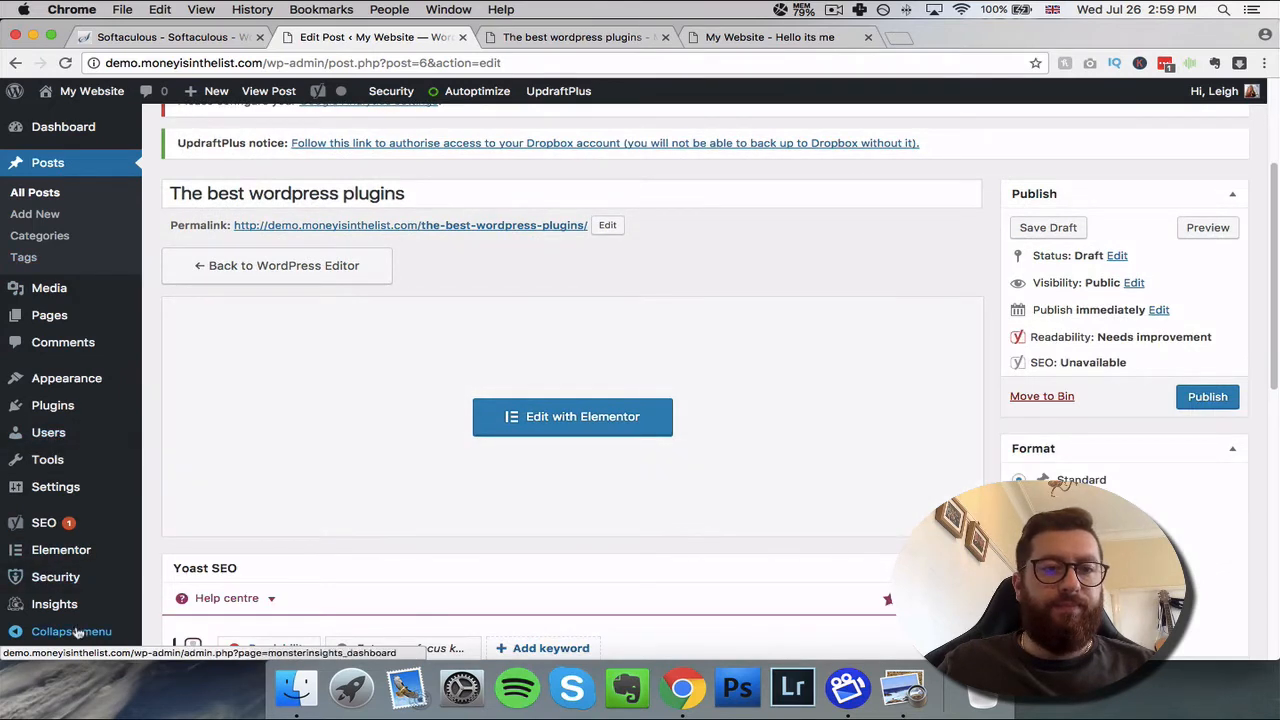
left_click(1207, 397)
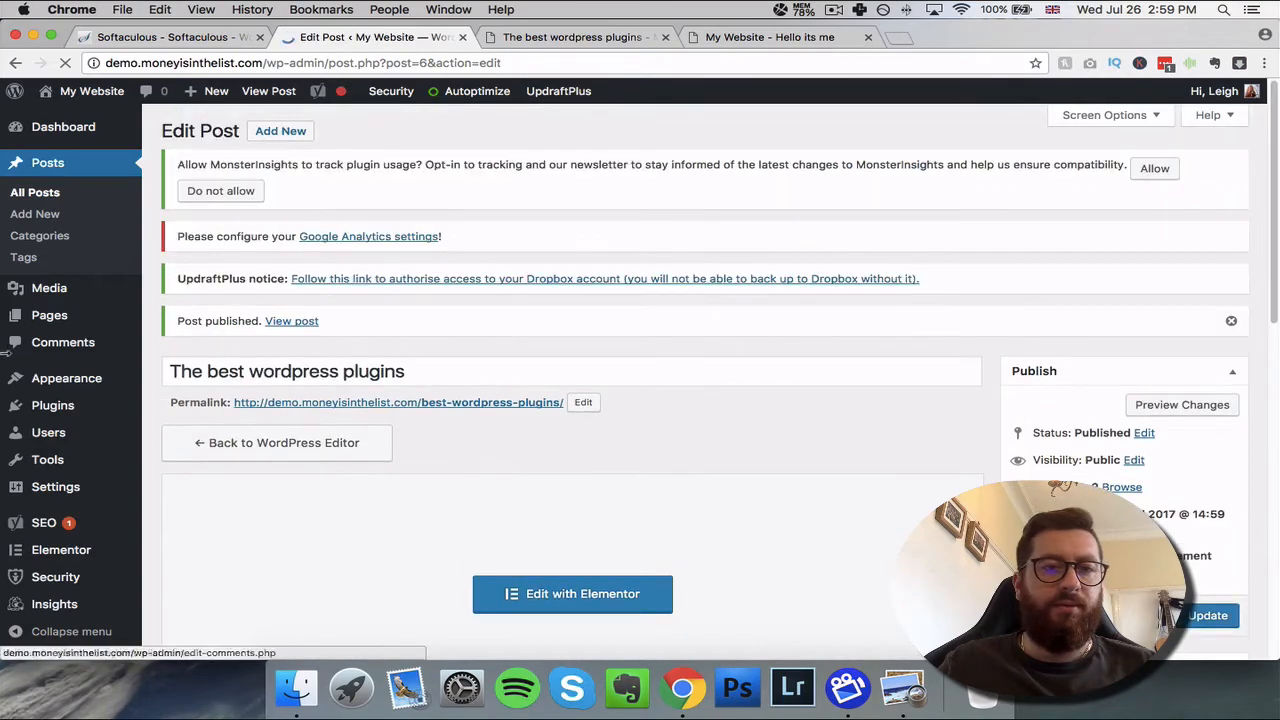
scroll(480, 437, "down", 3)
scroll(515, 418, "down", 2)
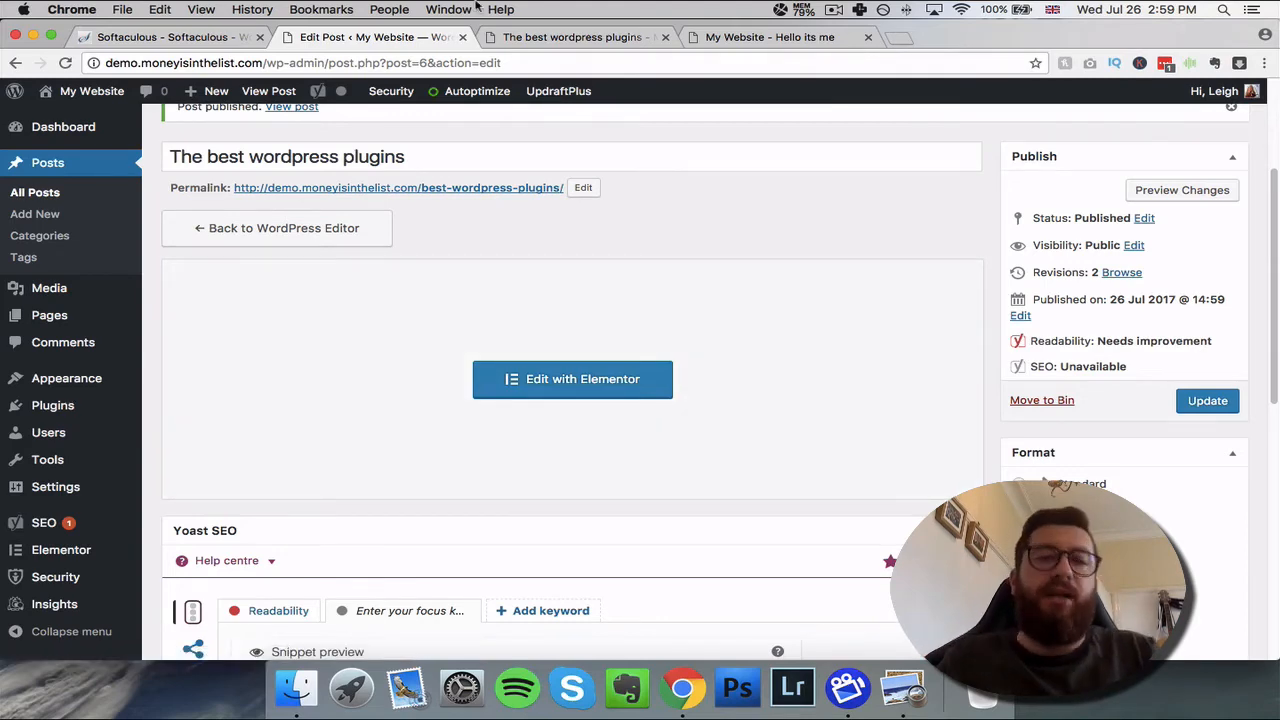
scroll(554, 405, "down", 2)
scroll(554, 391, "down", 2)
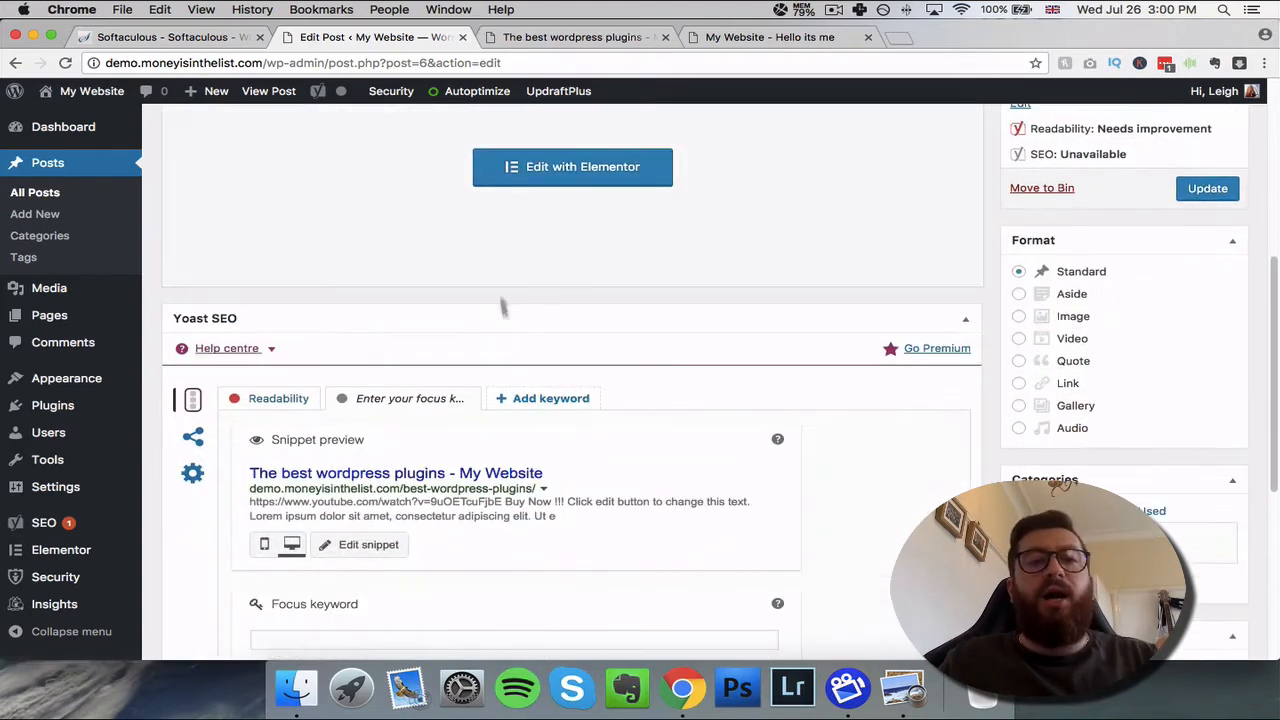
scroll(553, 255, "up", 3)
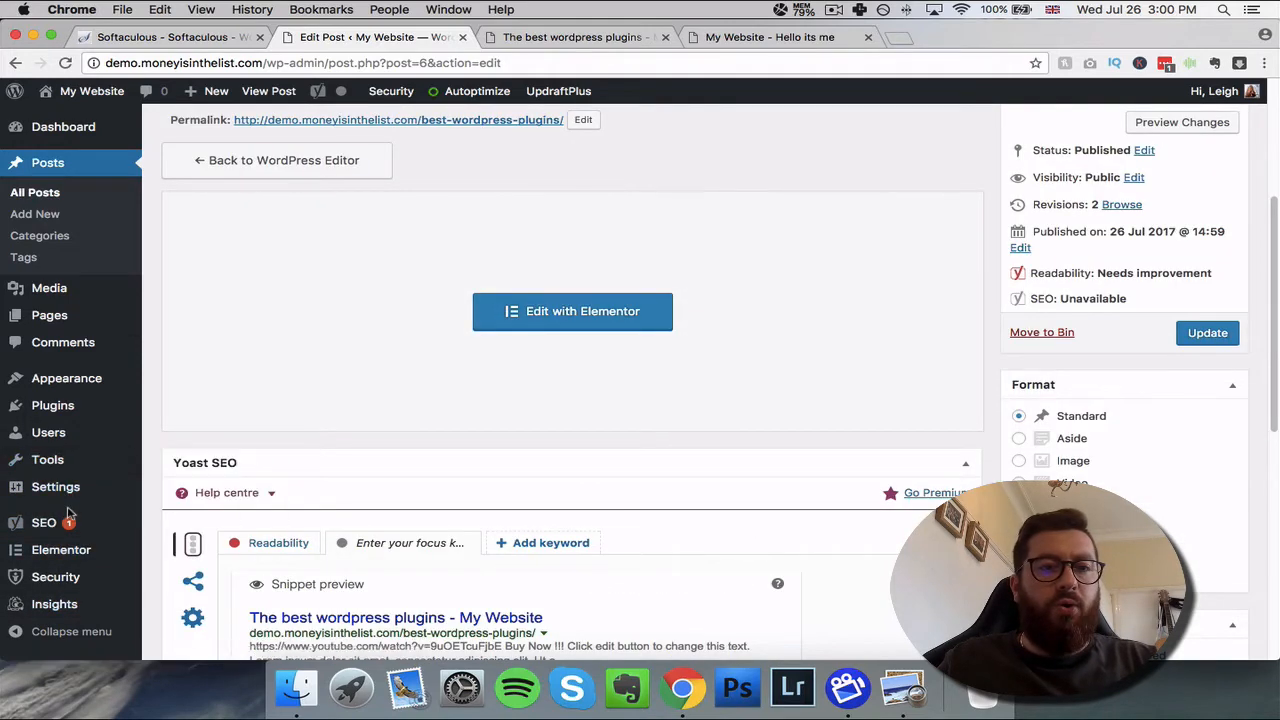
- Search the plugin directory for mashshare, then install and activate Social Media Share Buttons | MashShare
mouse_move(68, 488)
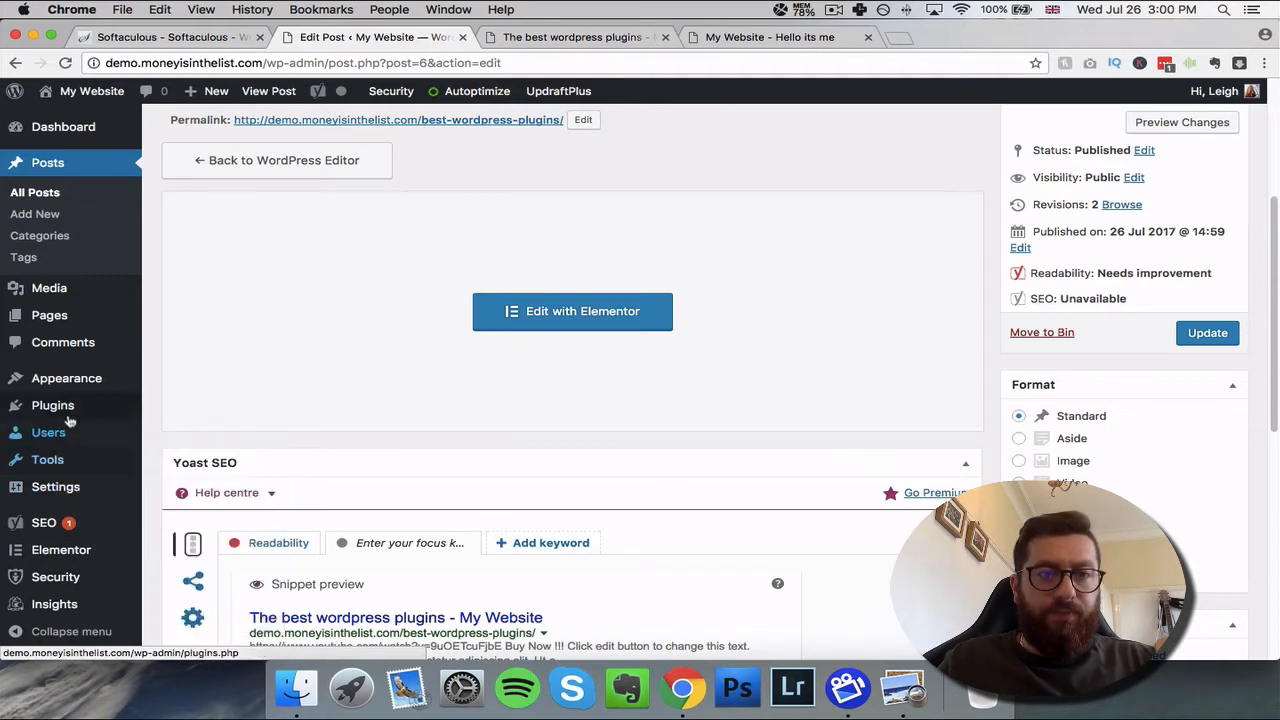
mouse_move(86, 410)
left_click(162, 432)
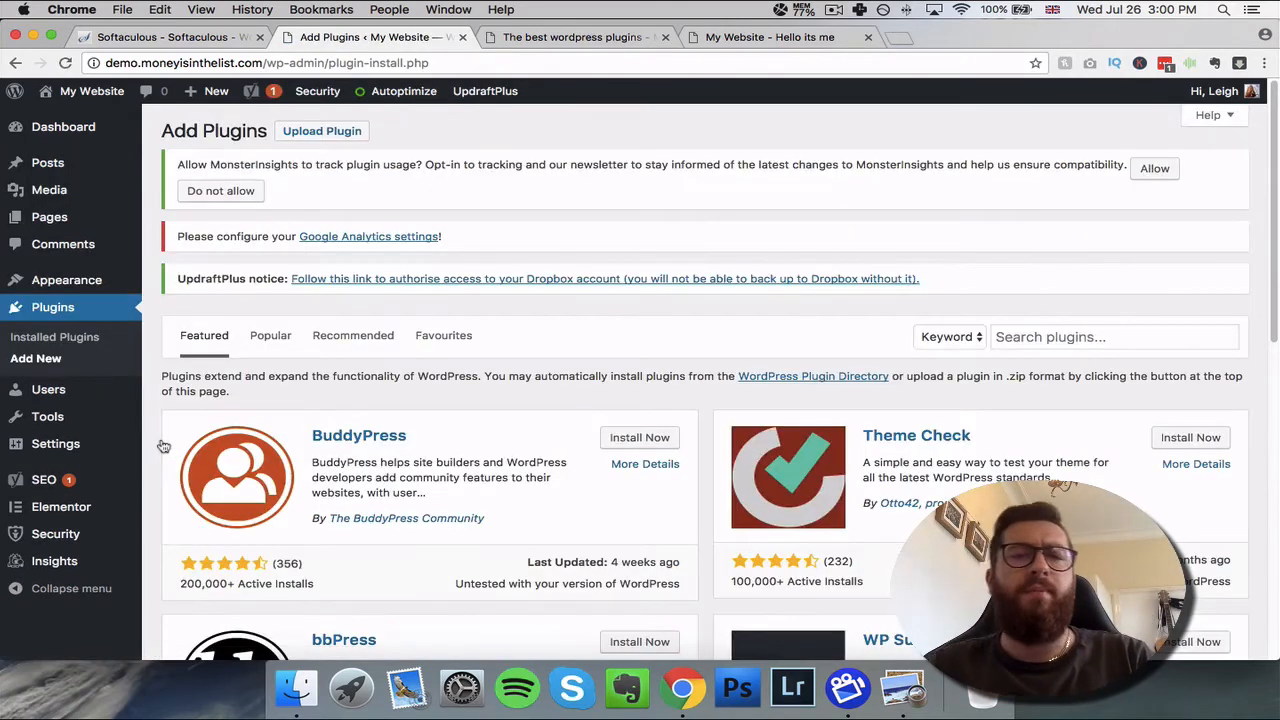
left_click(1076, 336)
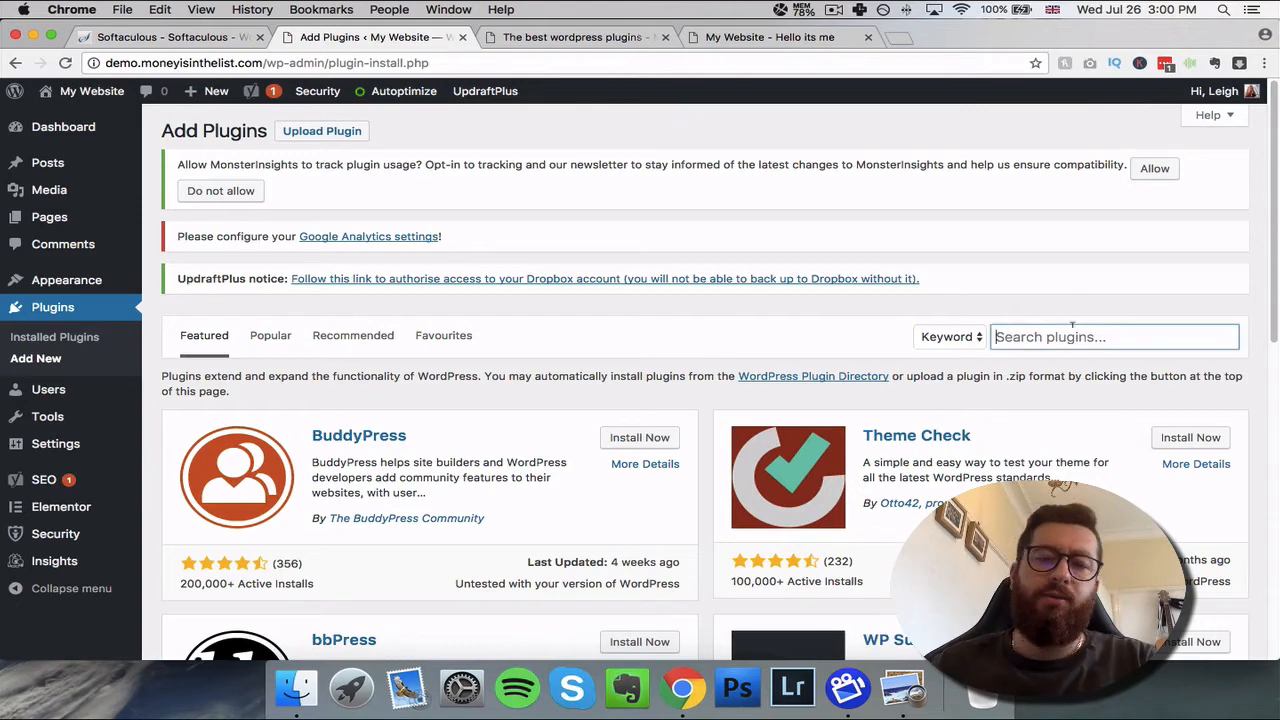
type("mash")
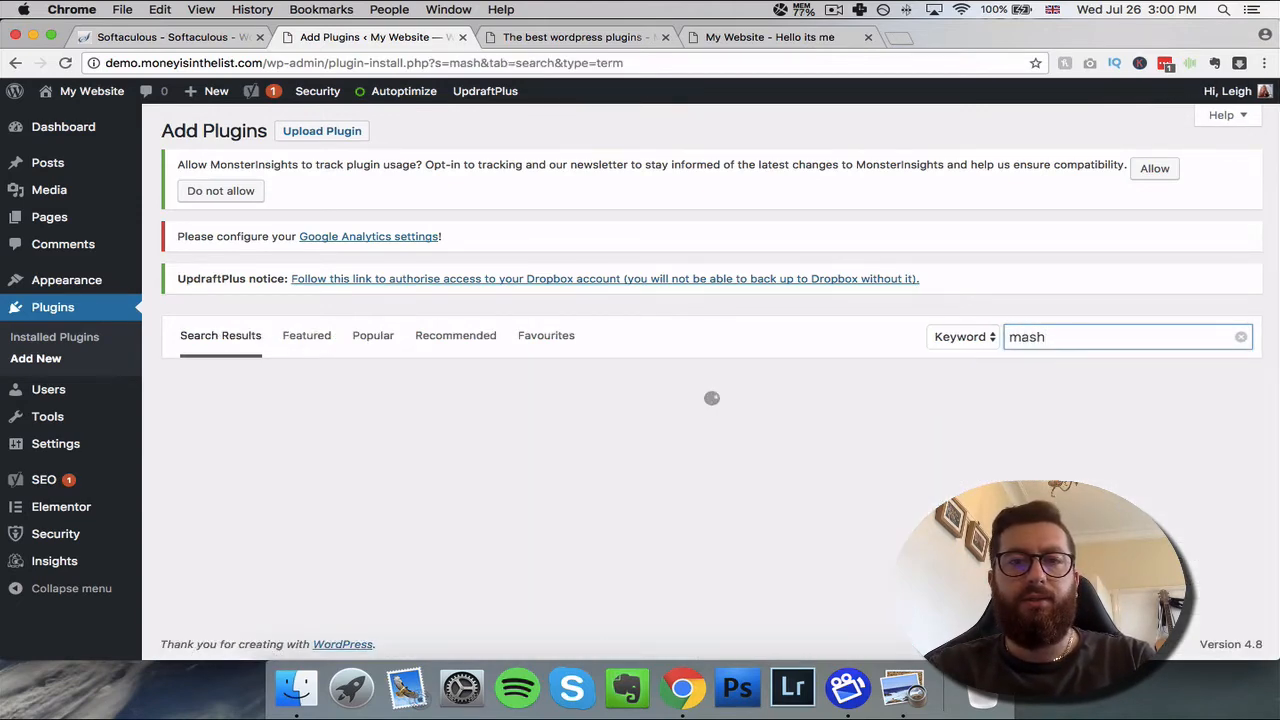
type("share")
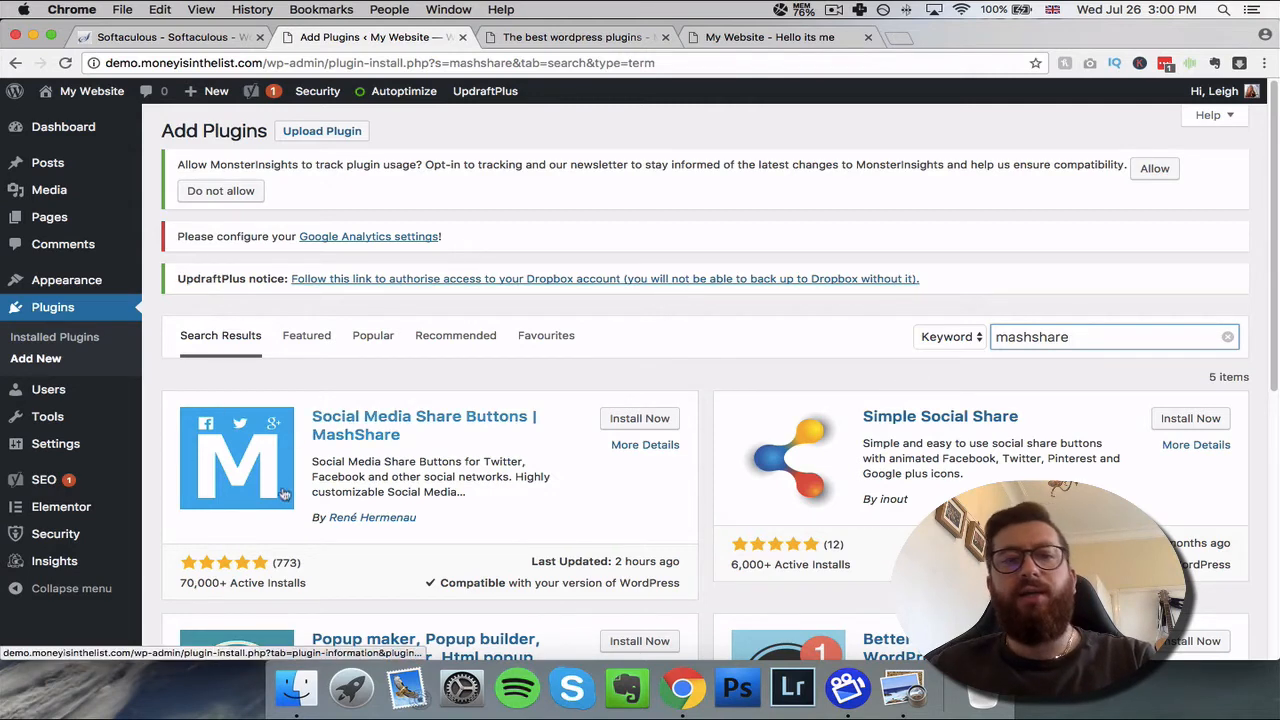
left_click(654, 424)
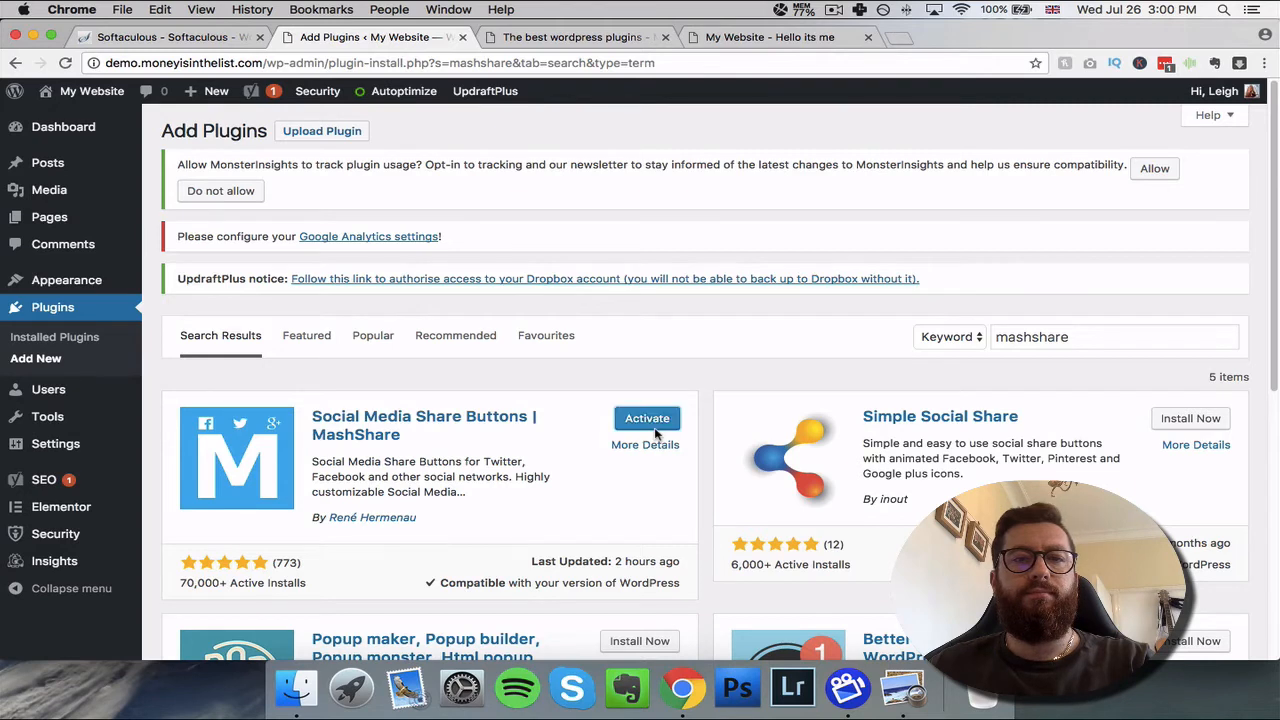
left_click(652, 425)
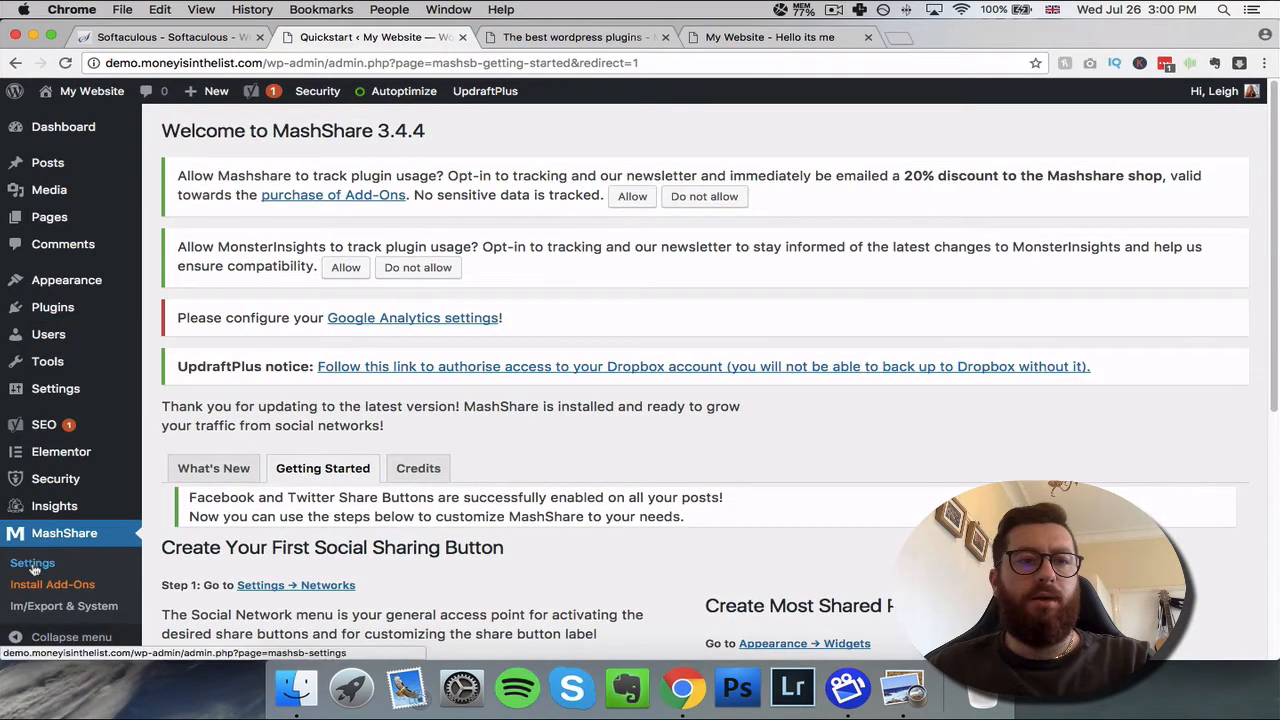
- Look through MashShare's Getting Started page and reload the live post to check its share buttons
scroll(487, 461, "down", 5)
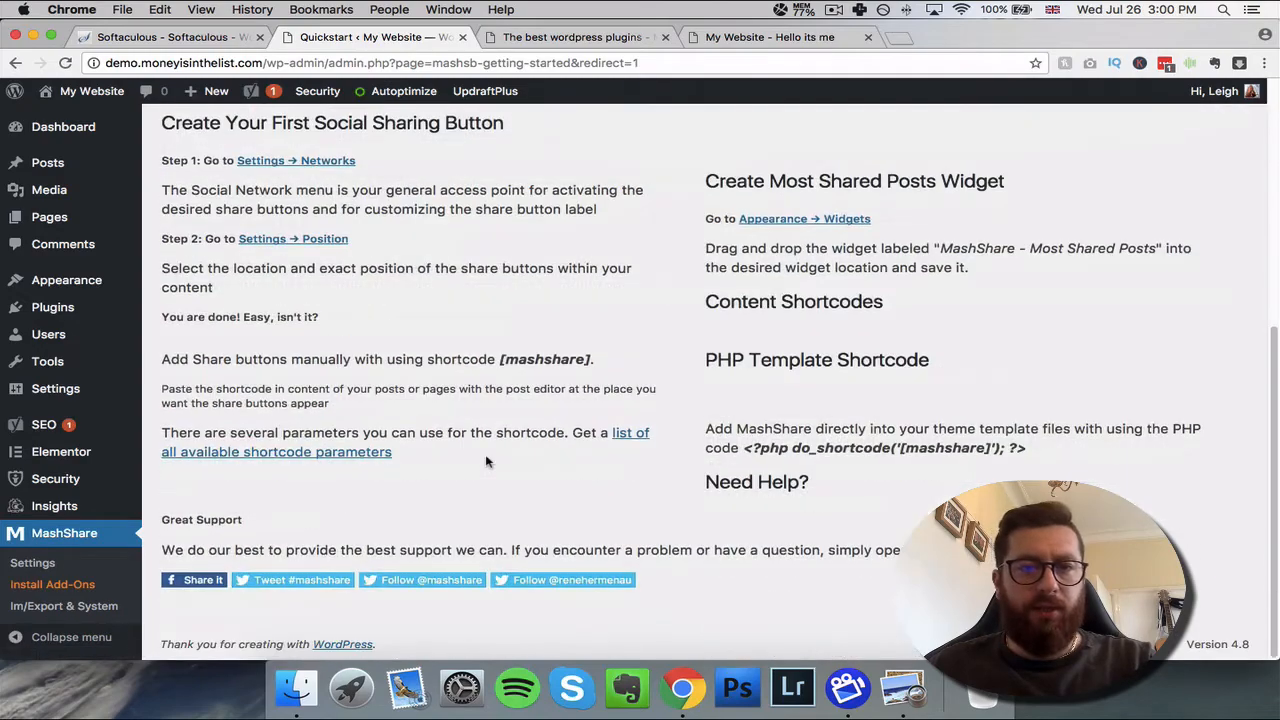
scroll(487, 461, "up", 2)
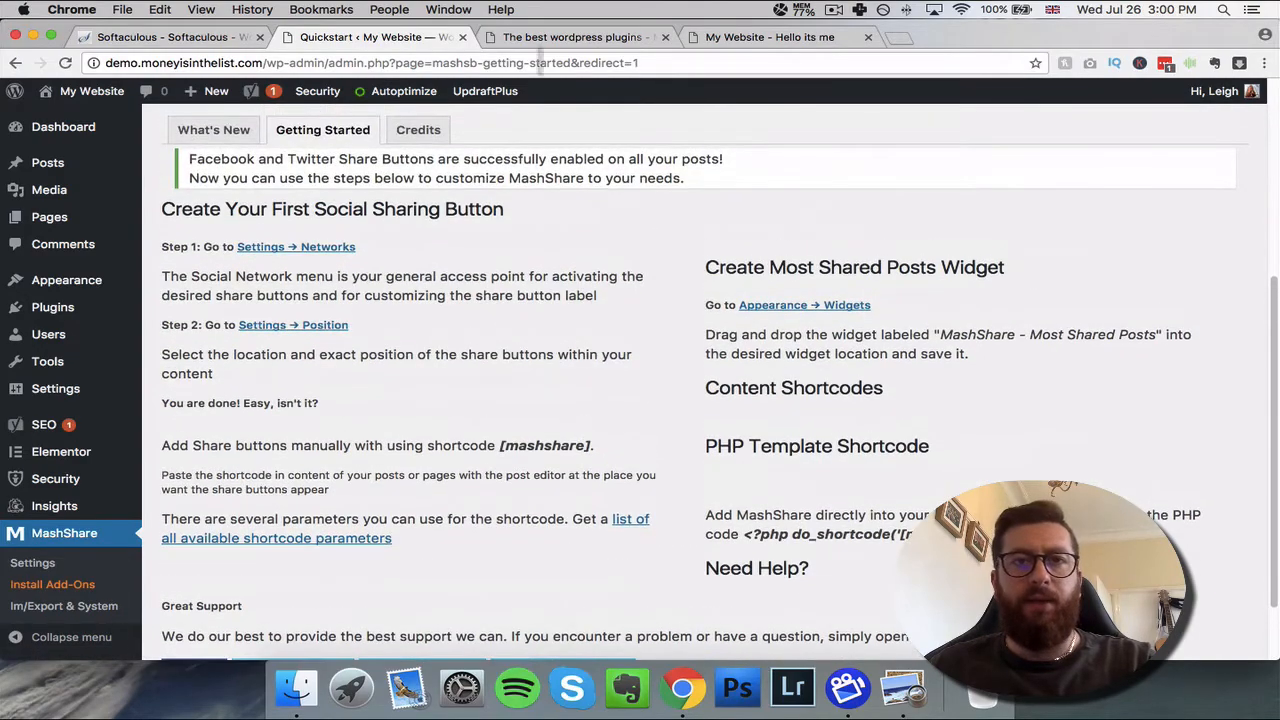
left_click(578, 37)
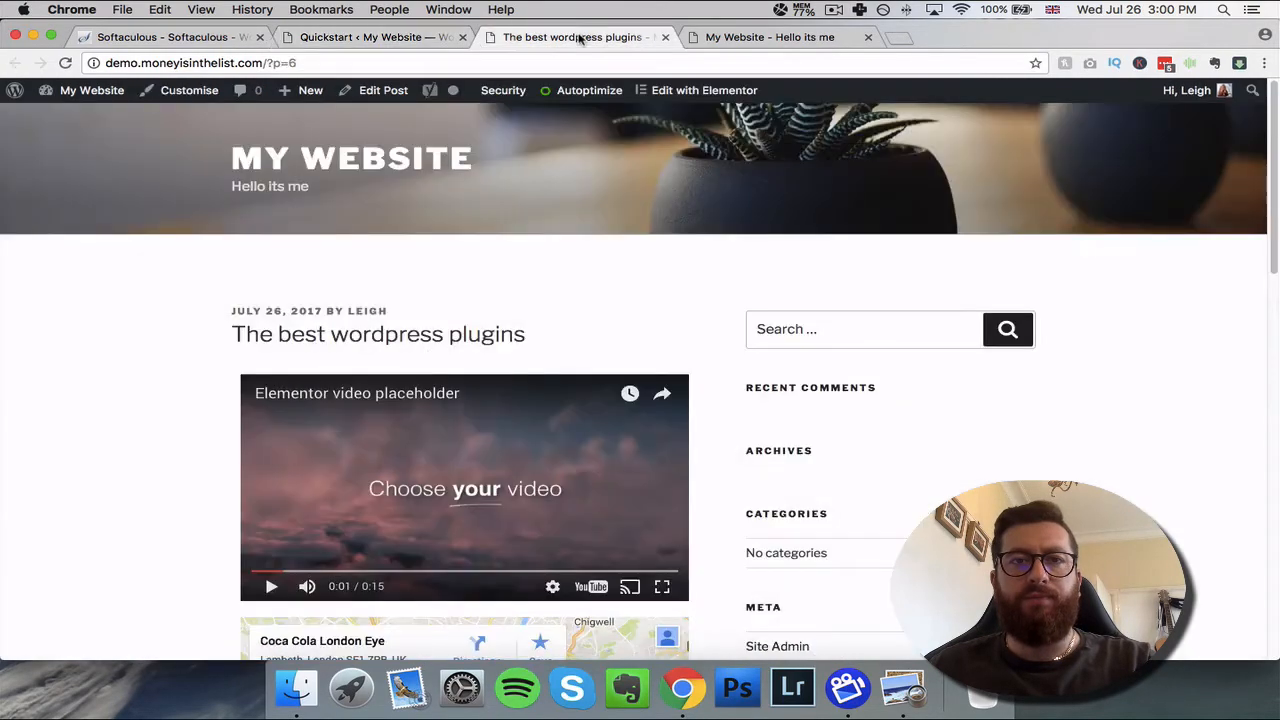
left_click(65, 63)
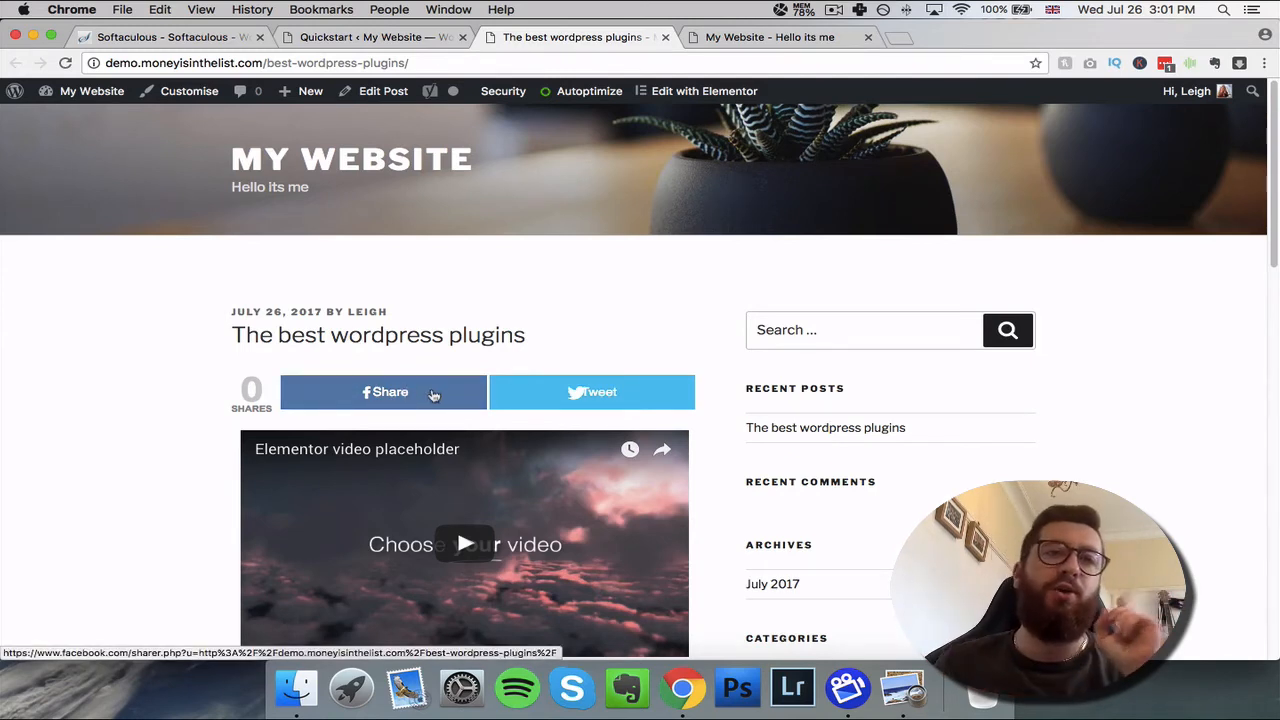
- Return to MashShare's Getting Started page in the WordPress admin and open the plugin's general settings
left_click(399, 38)
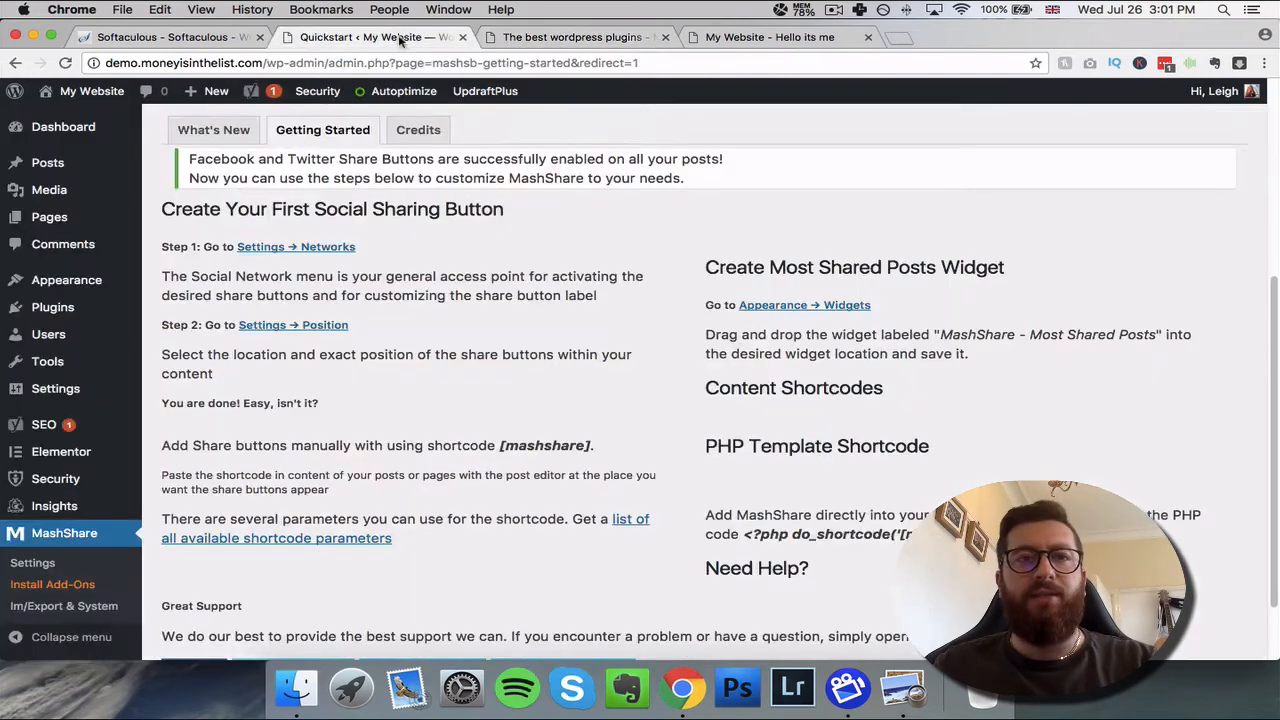
scroll(238, 421, "down", 1)
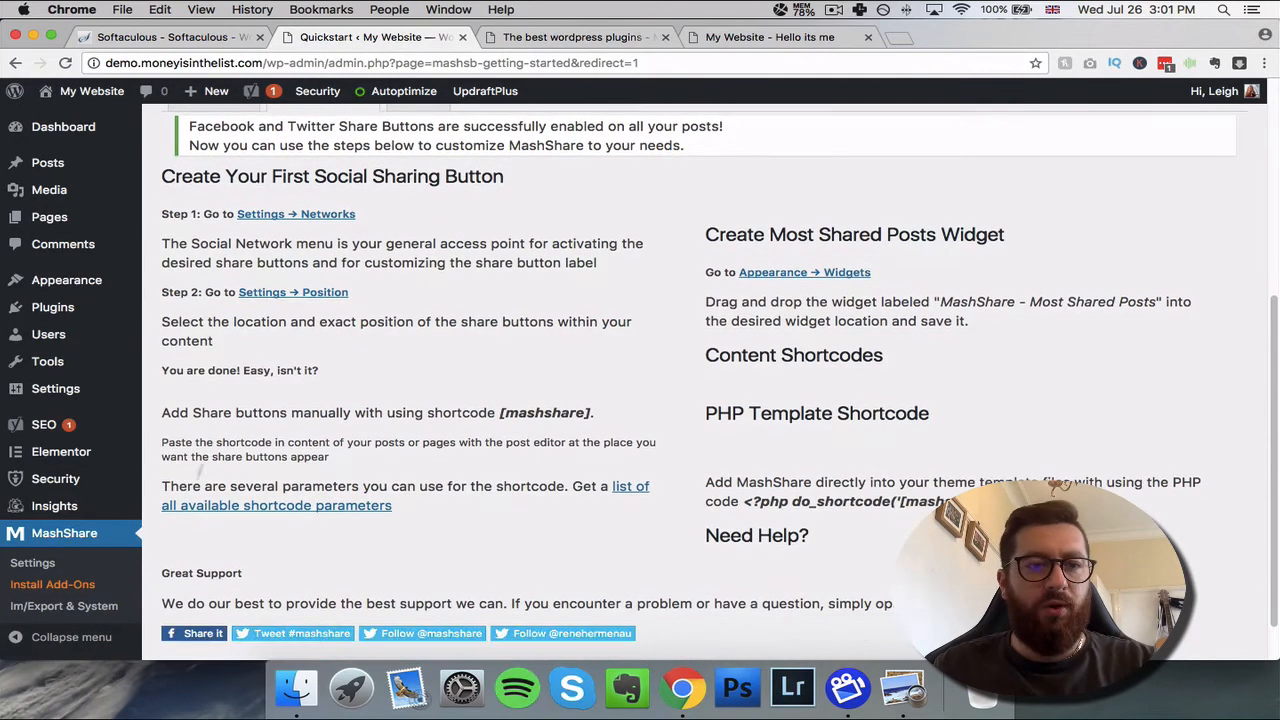
left_click(56, 563)
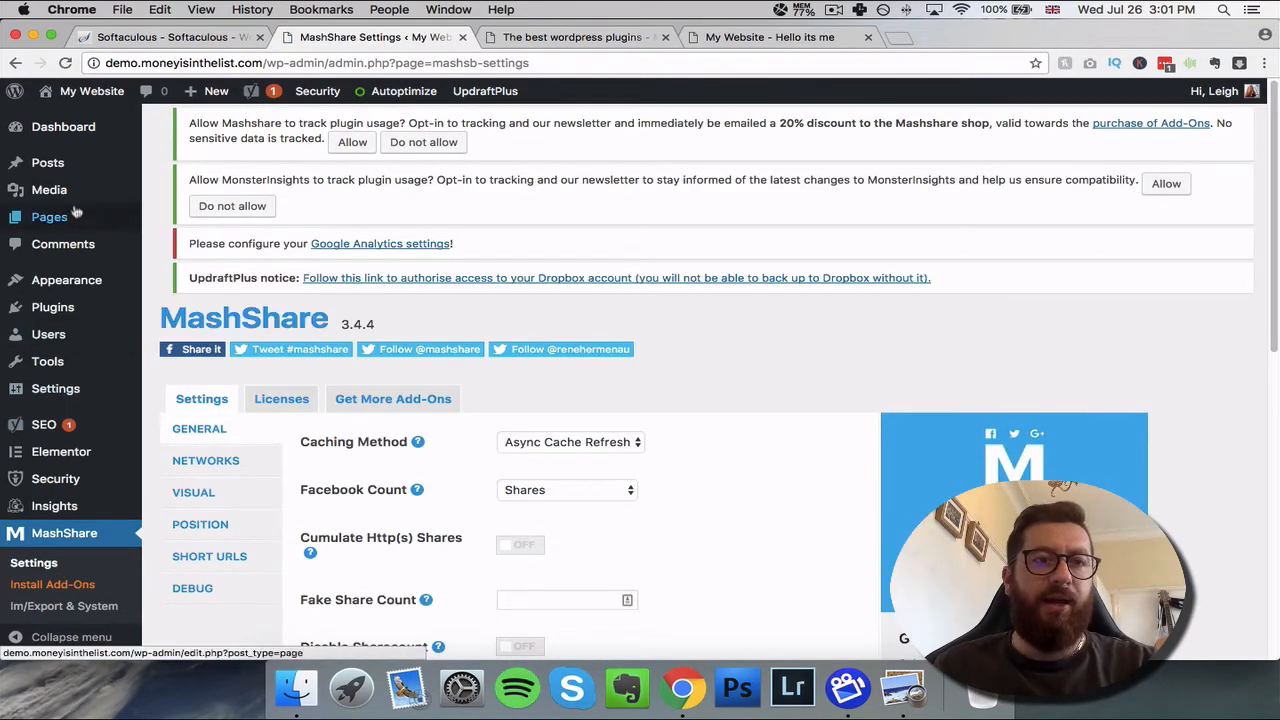
- Open the post "The best wordpress plugins" for editing and go to its MashShare Social Sharing Options
mouse_move(90, 165)
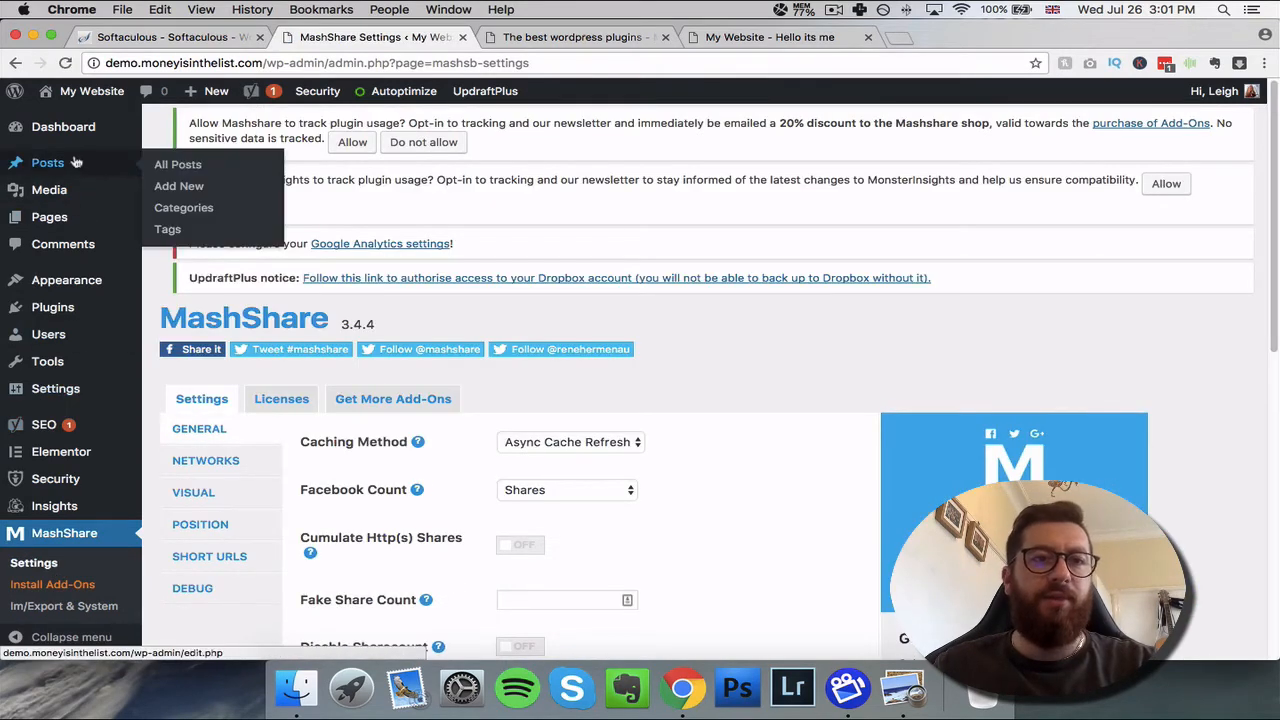
left_click(190, 174)
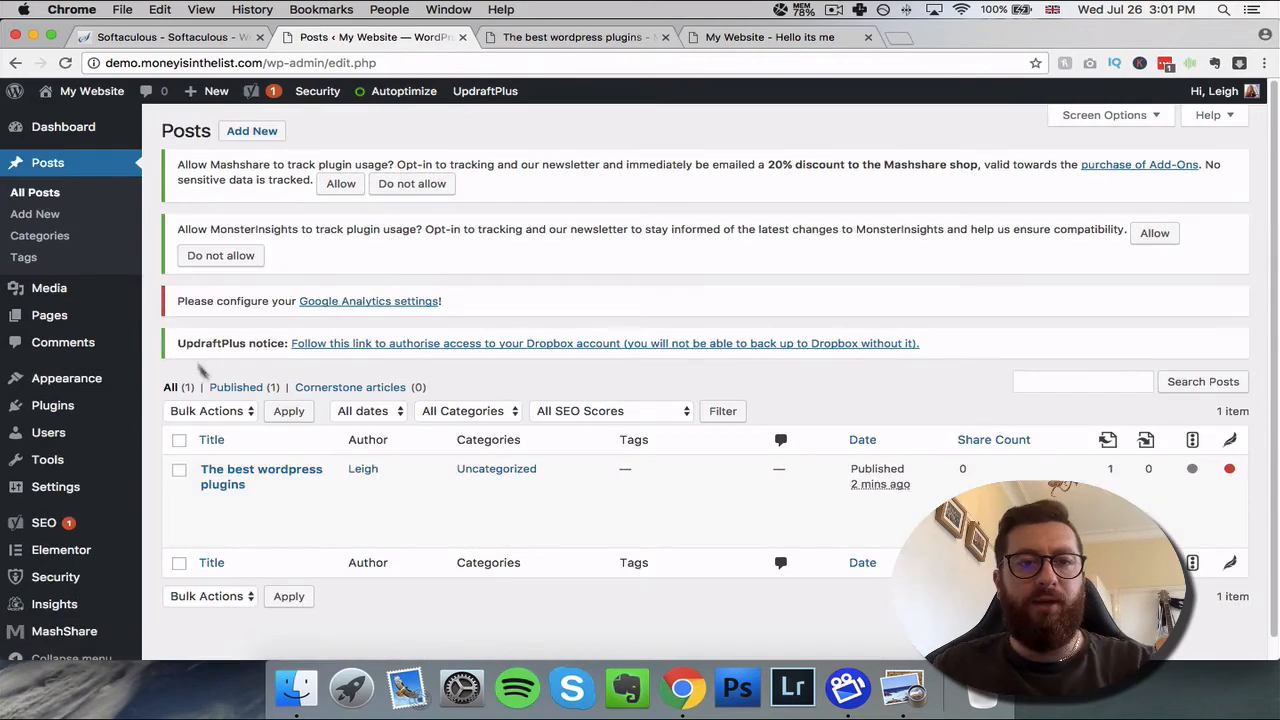
left_click(266, 474)
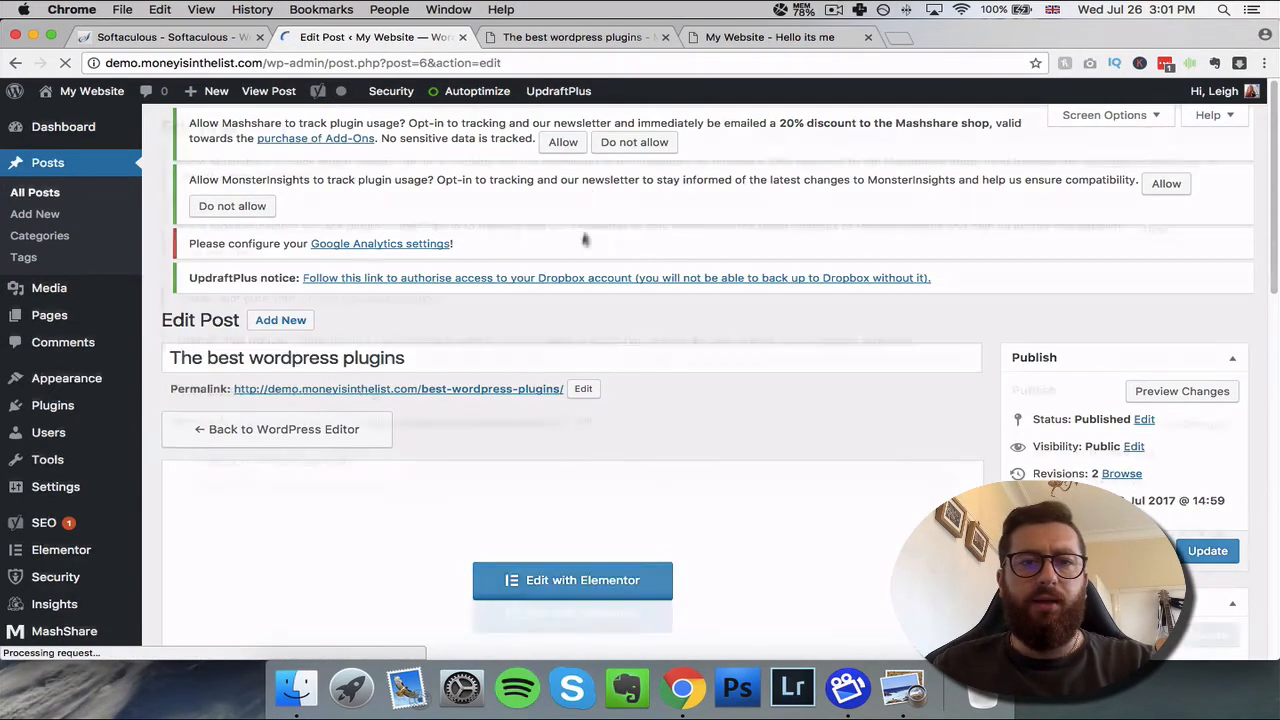
scroll(585, 240, "down", 15)
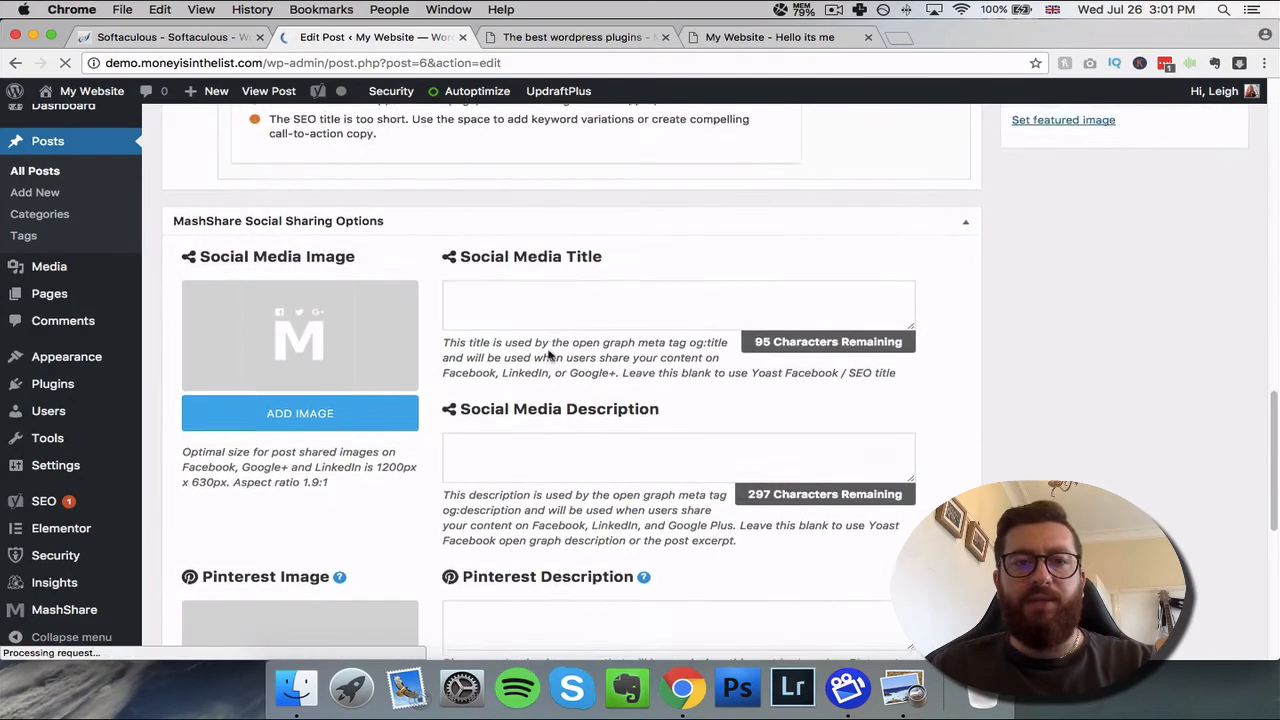
- Examine the post's MashShare options: social media image, title and description, Pinterest image and description, custom tweet and share button position
scroll(548, 355, "down", 10)
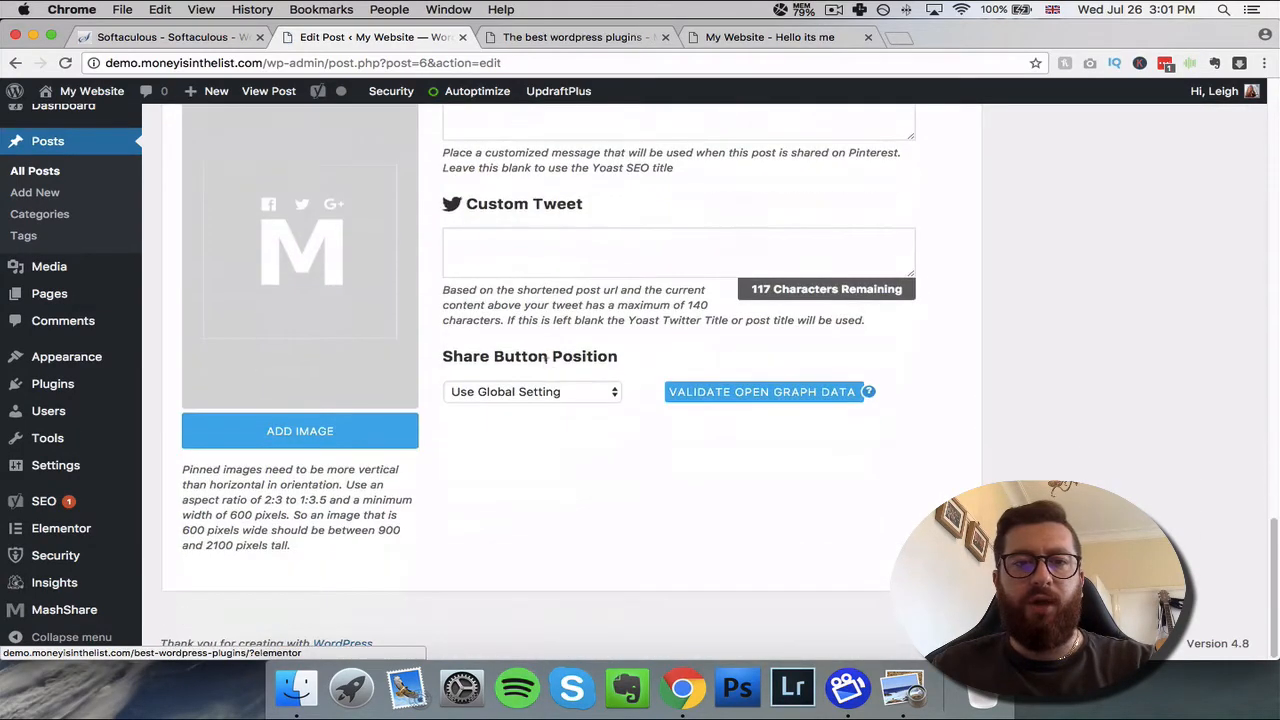
scroll(547, 368, "up", 10)
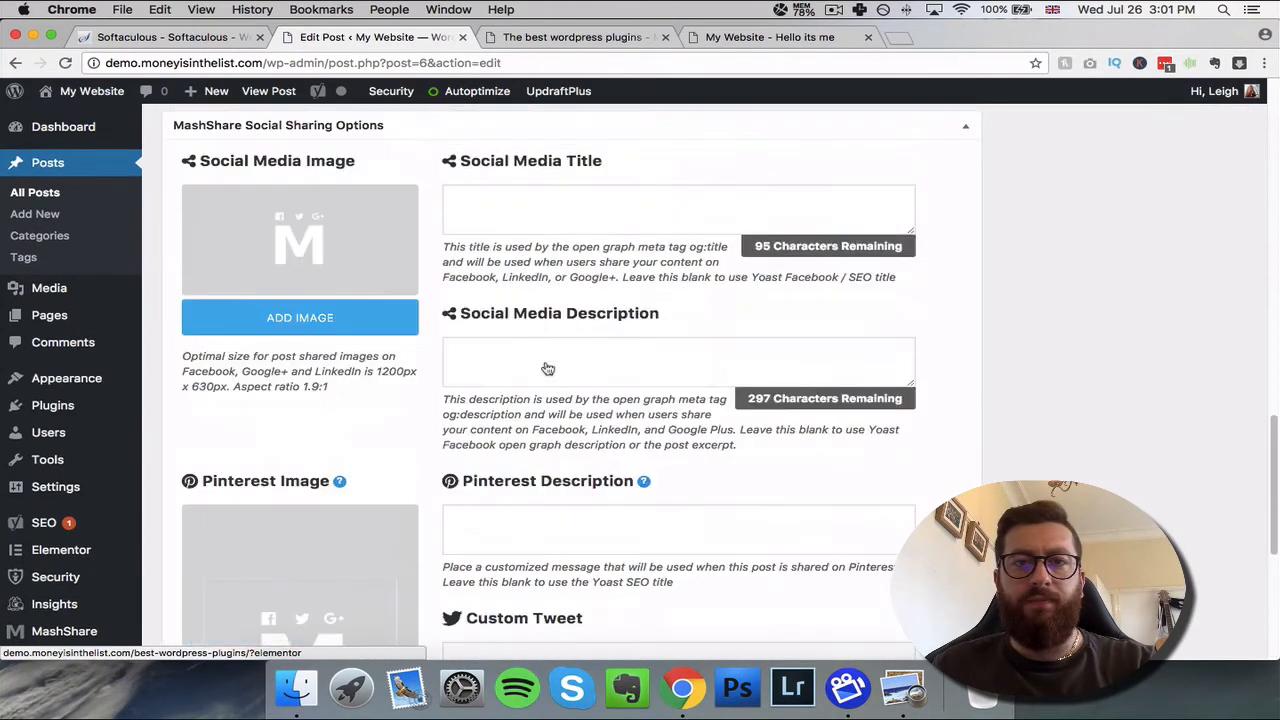
scroll(546, 357, "up", 2)
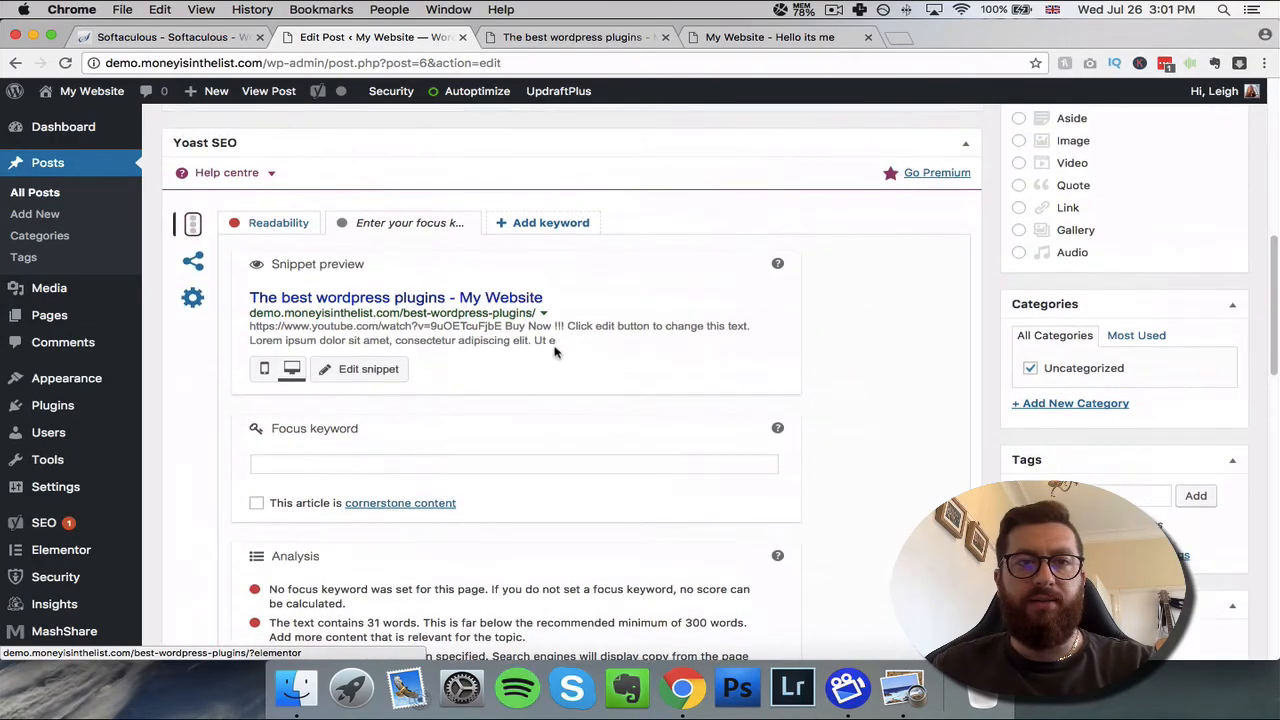
scroll(555, 350, "down", 10)
scroll(551, 335, "up", 3)
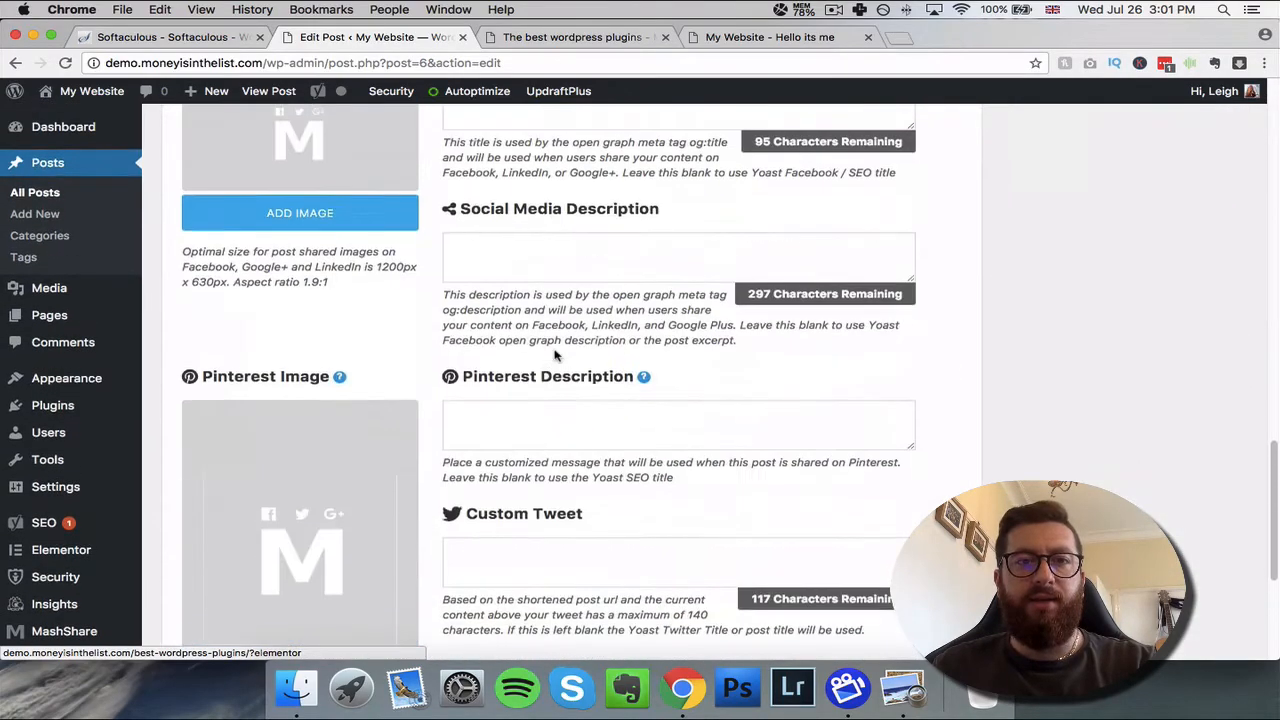
scroll(553, 334, "up", 3)
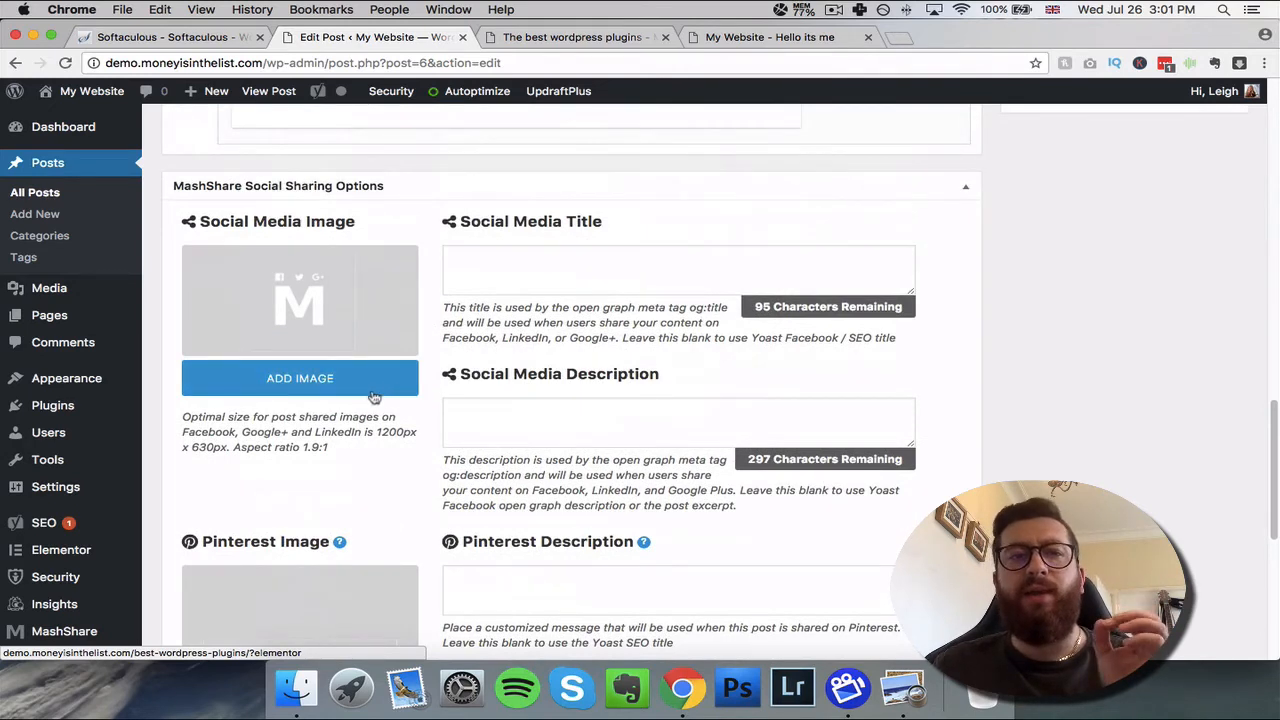
scroll(314, 460, "down", 1)
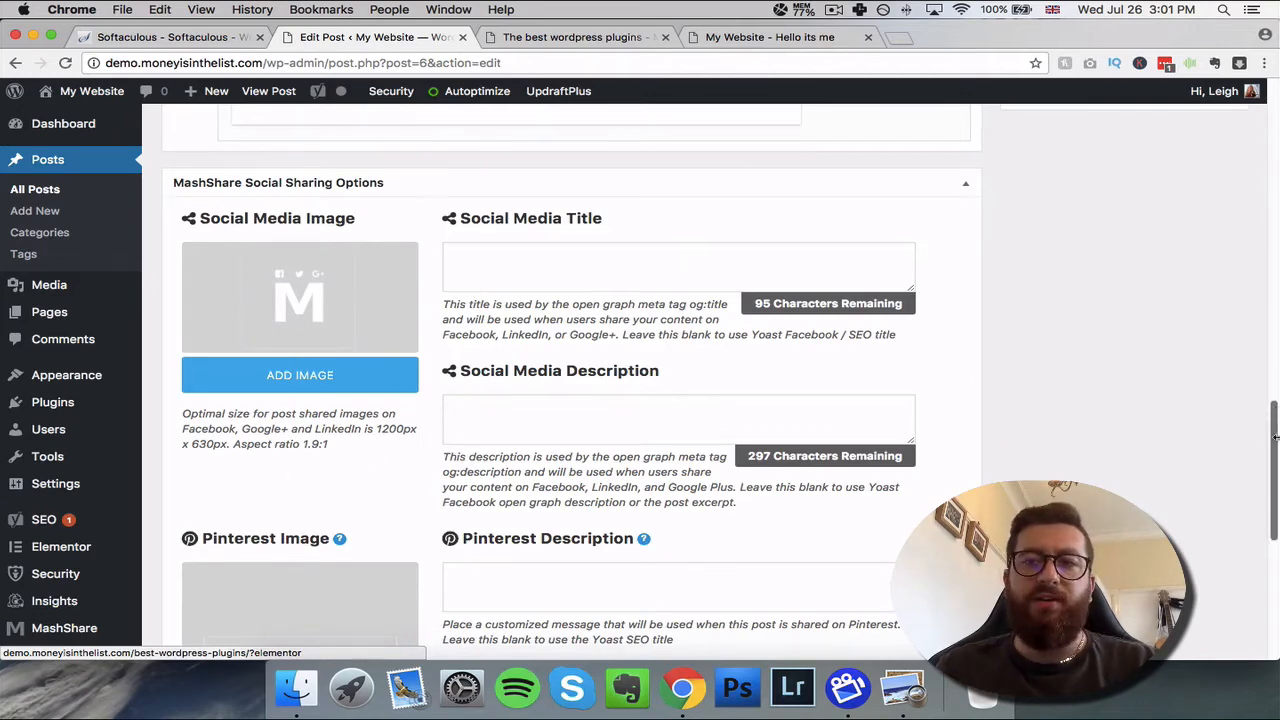
left_click_drag(1275, 440, 1275, 453)
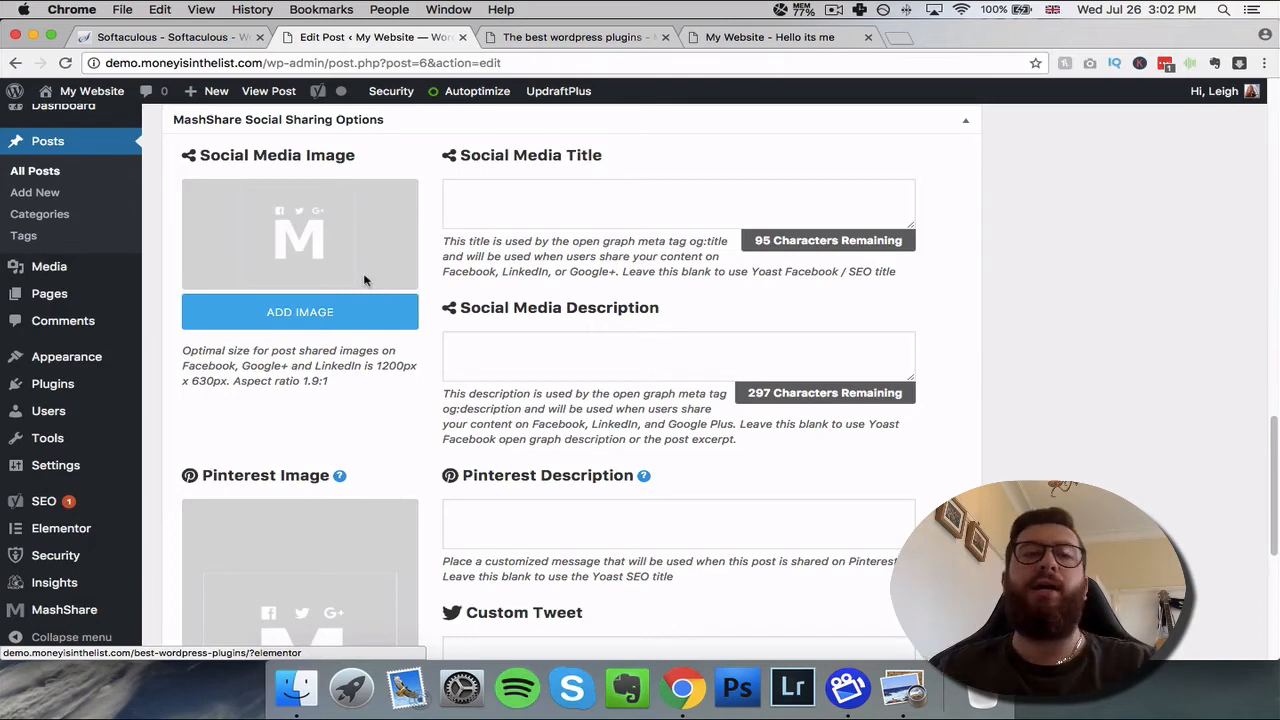
scroll(364, 280, "down", 5)
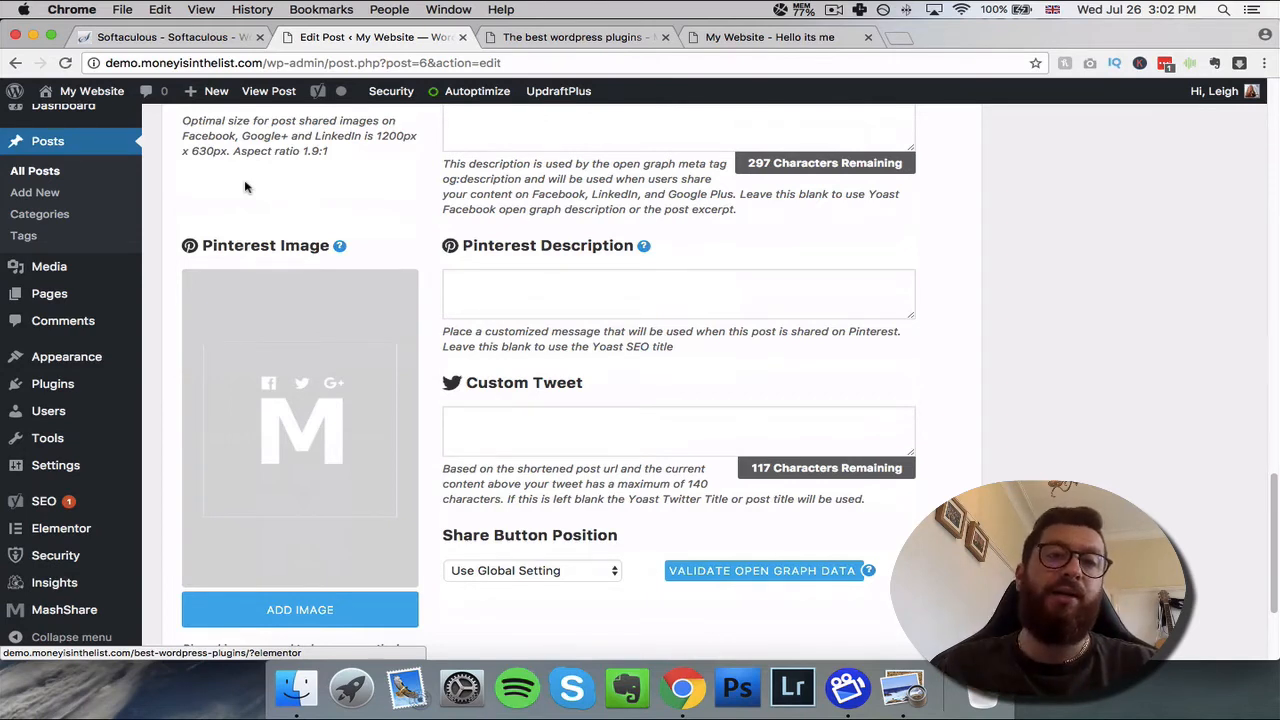
left_click(569, 300)
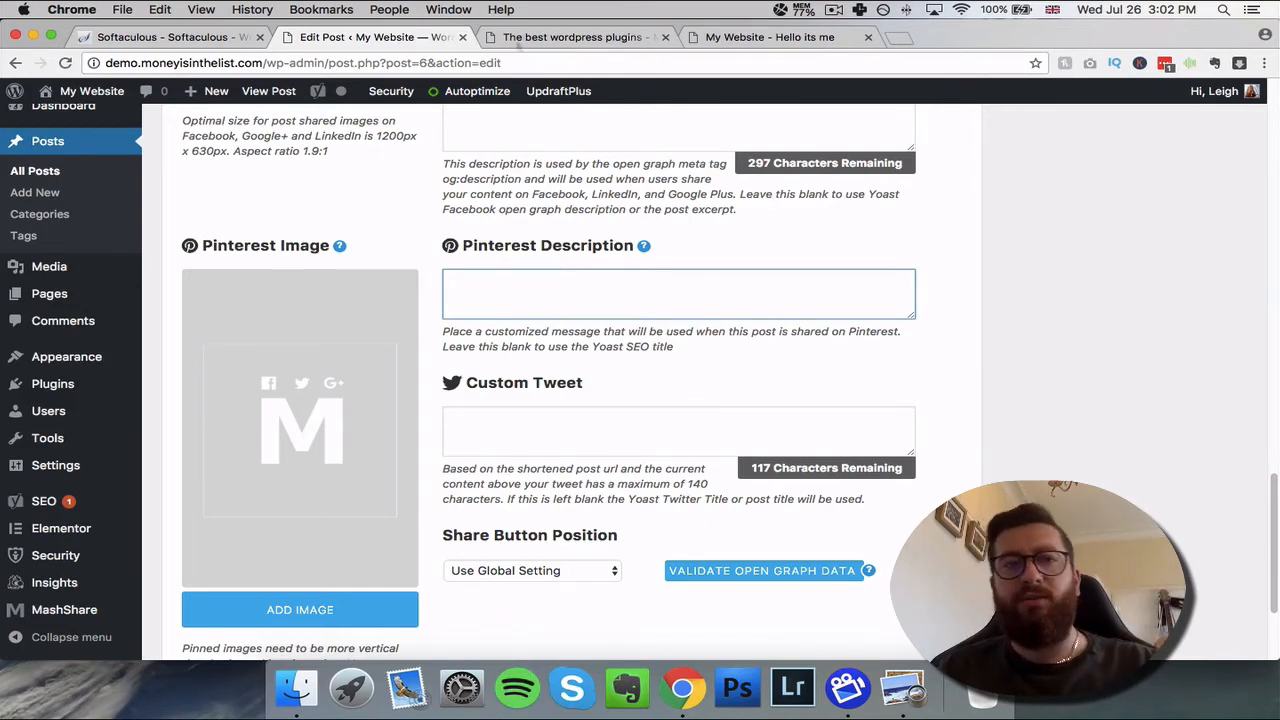
- Search the plugin directory for profile widget, then install and activate Profile Widget Ninja
mouse_move(61, 451)
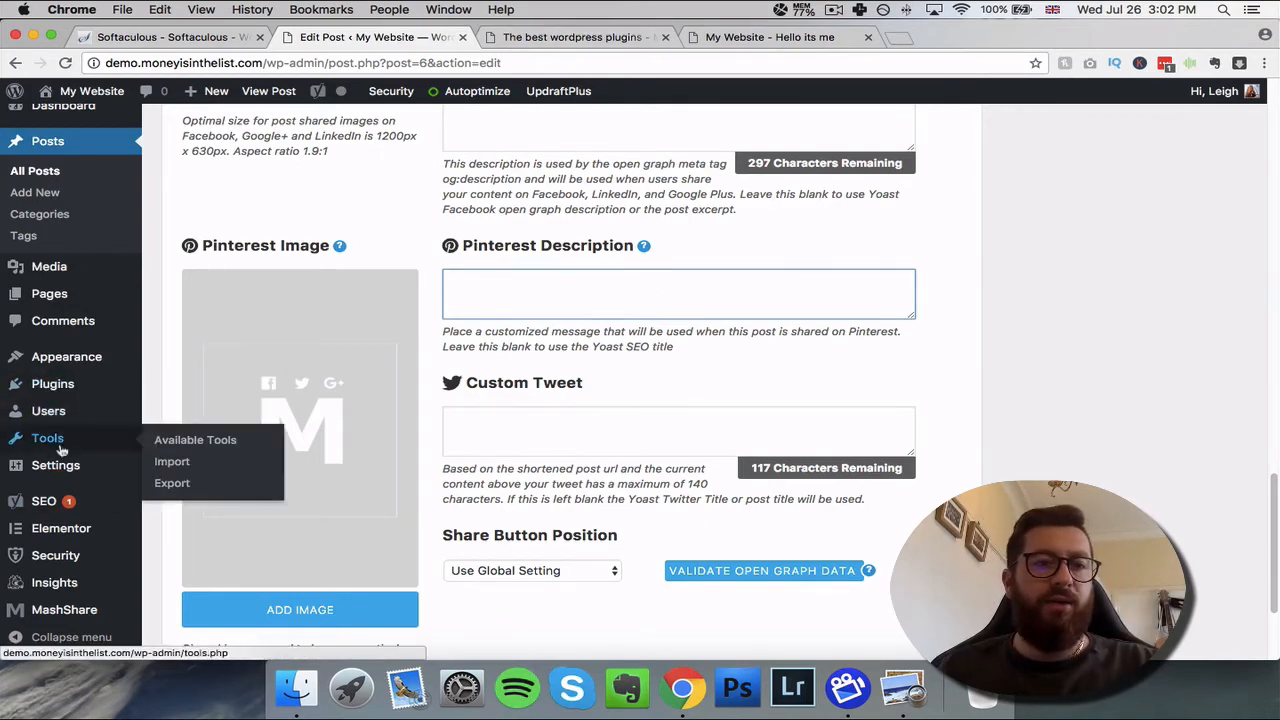
mouse_move(80, 384)
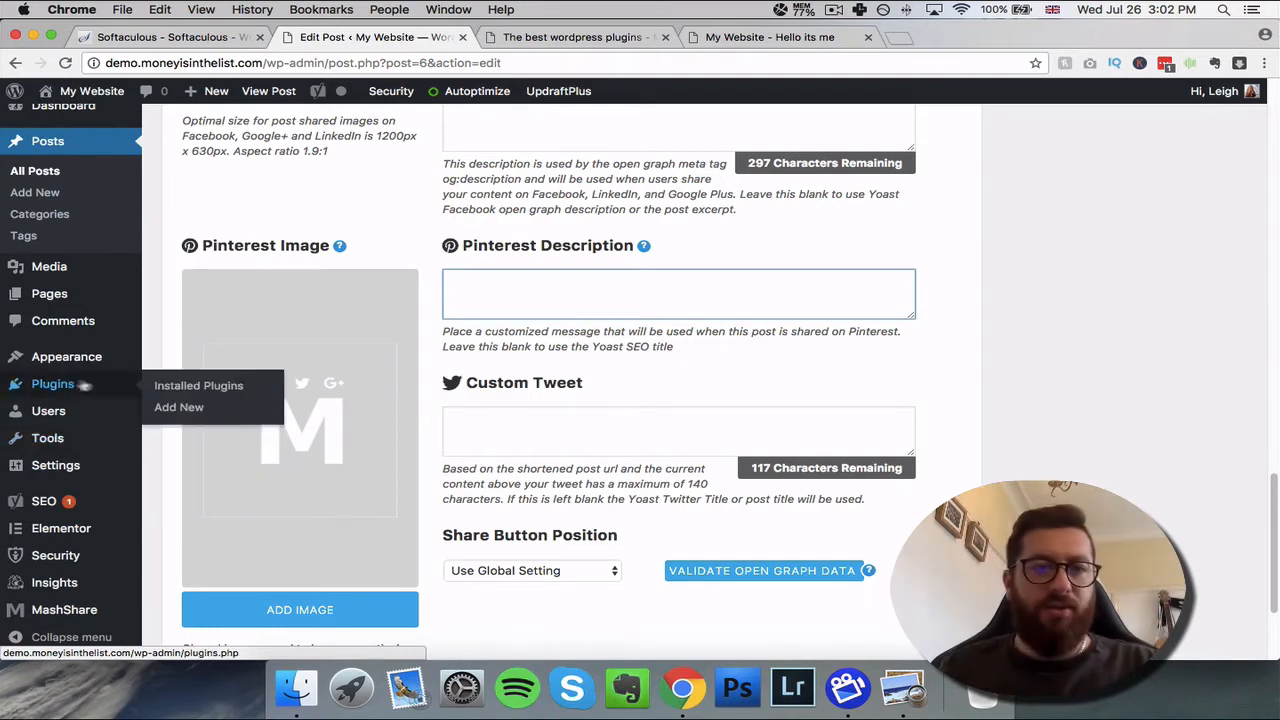
left_click(176, 409)
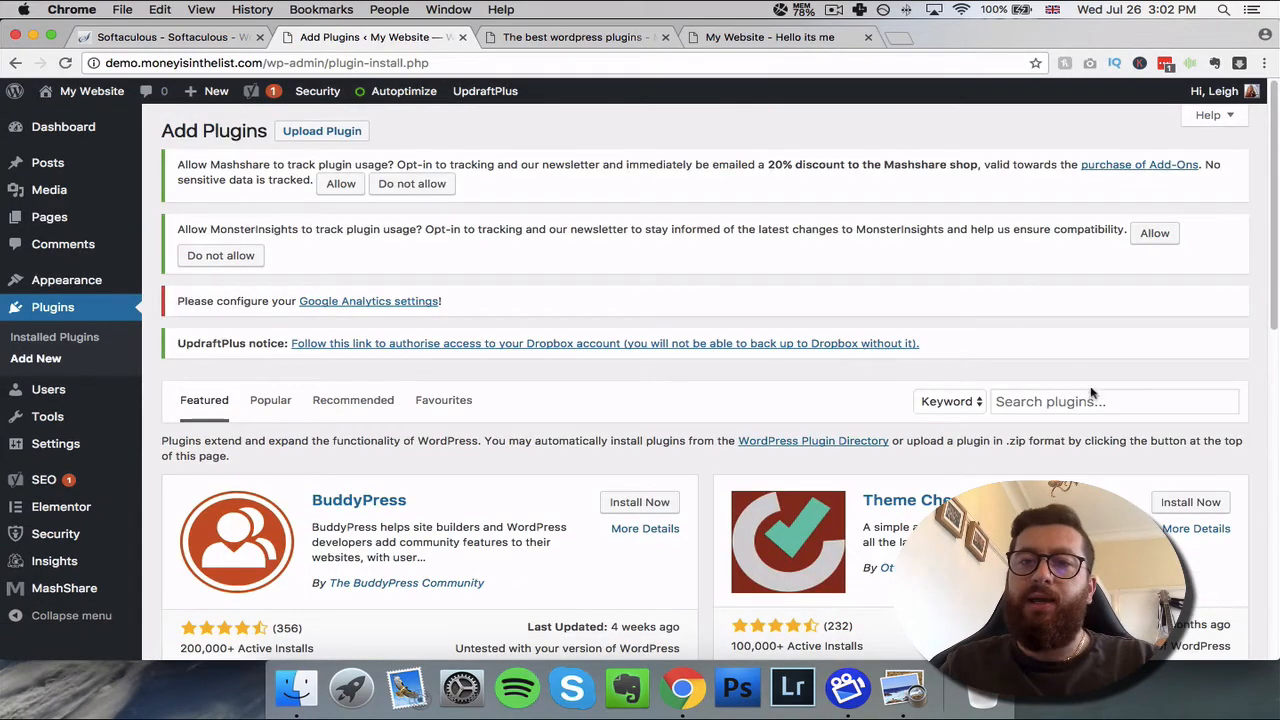
left_click(1101, 401)
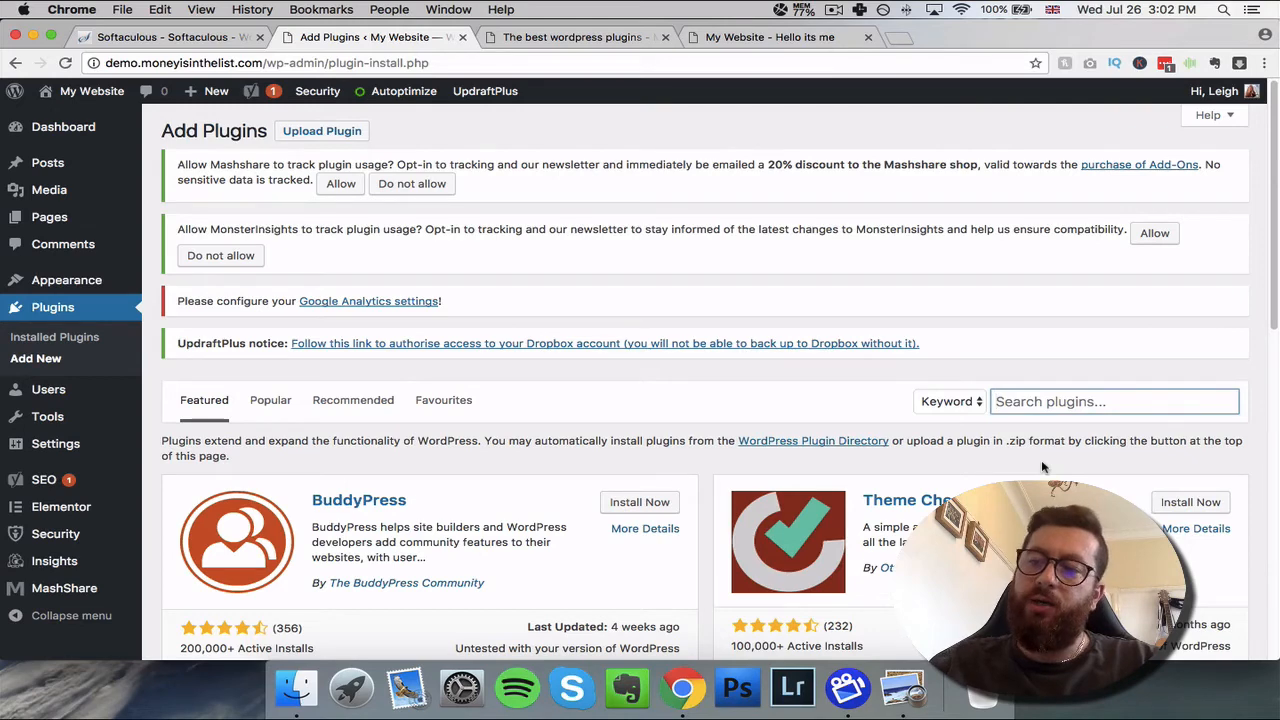
type("profile")
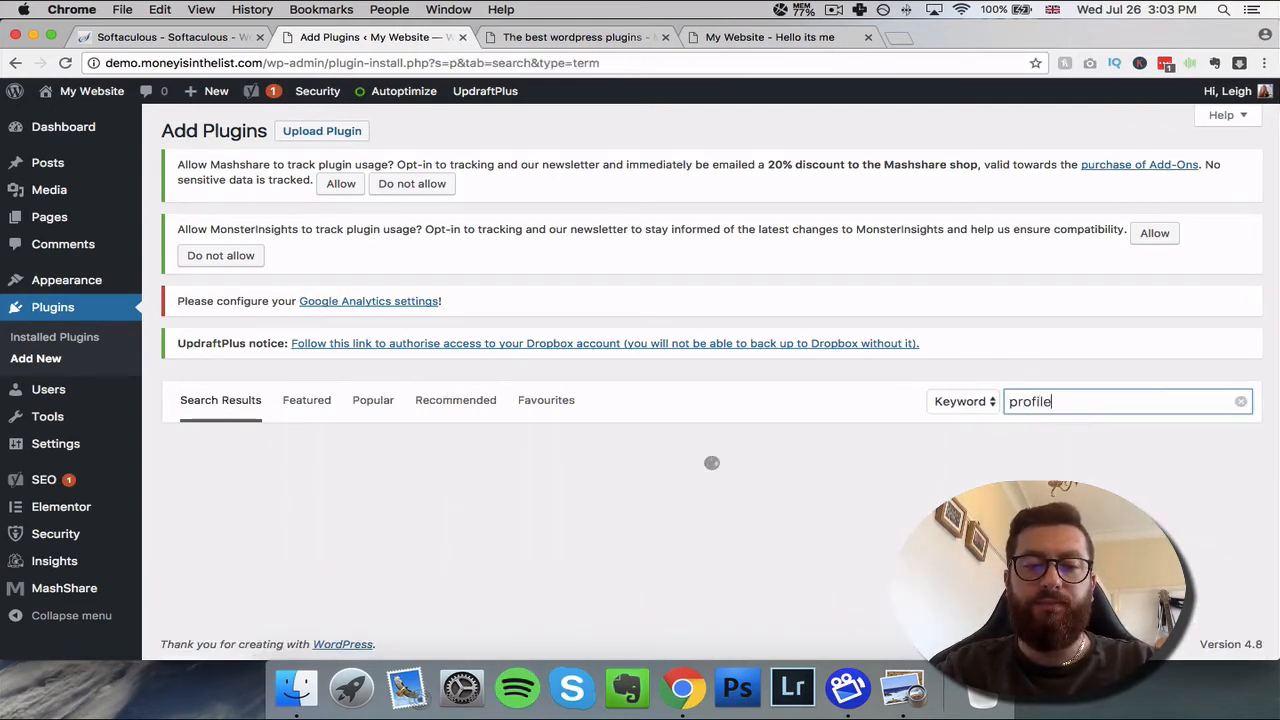
type(" widget")
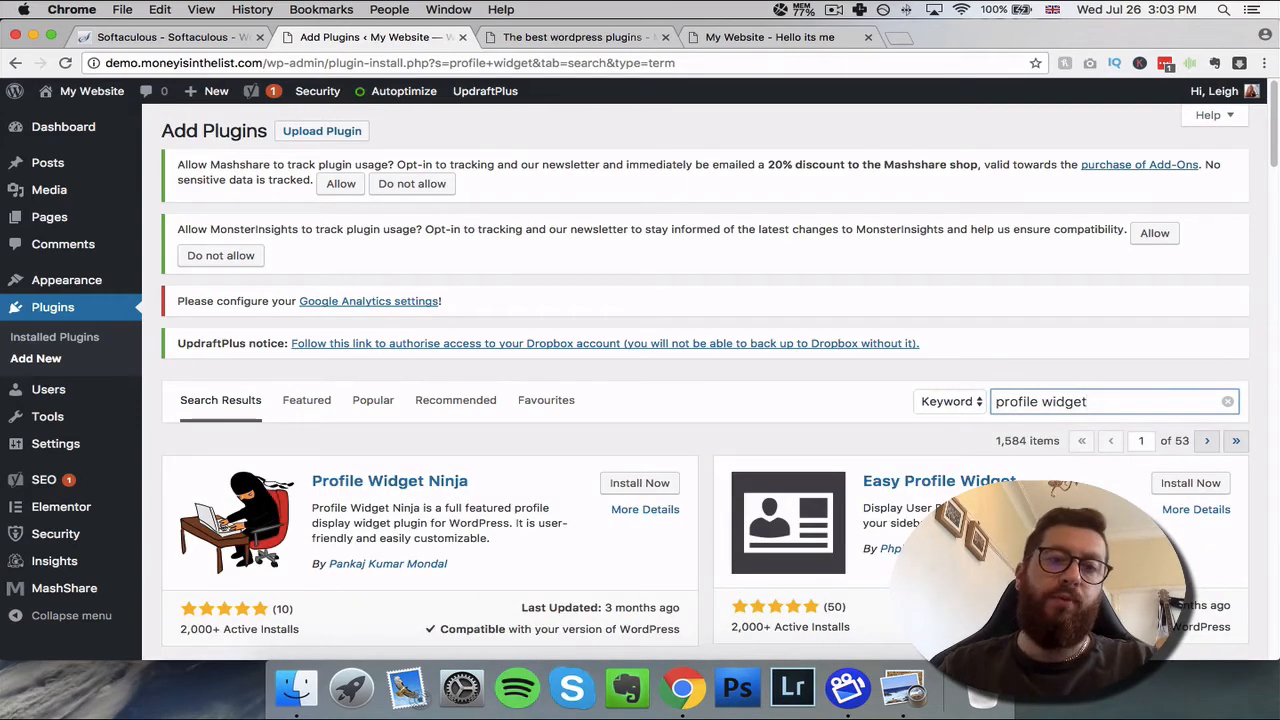
left_click(657, 488)
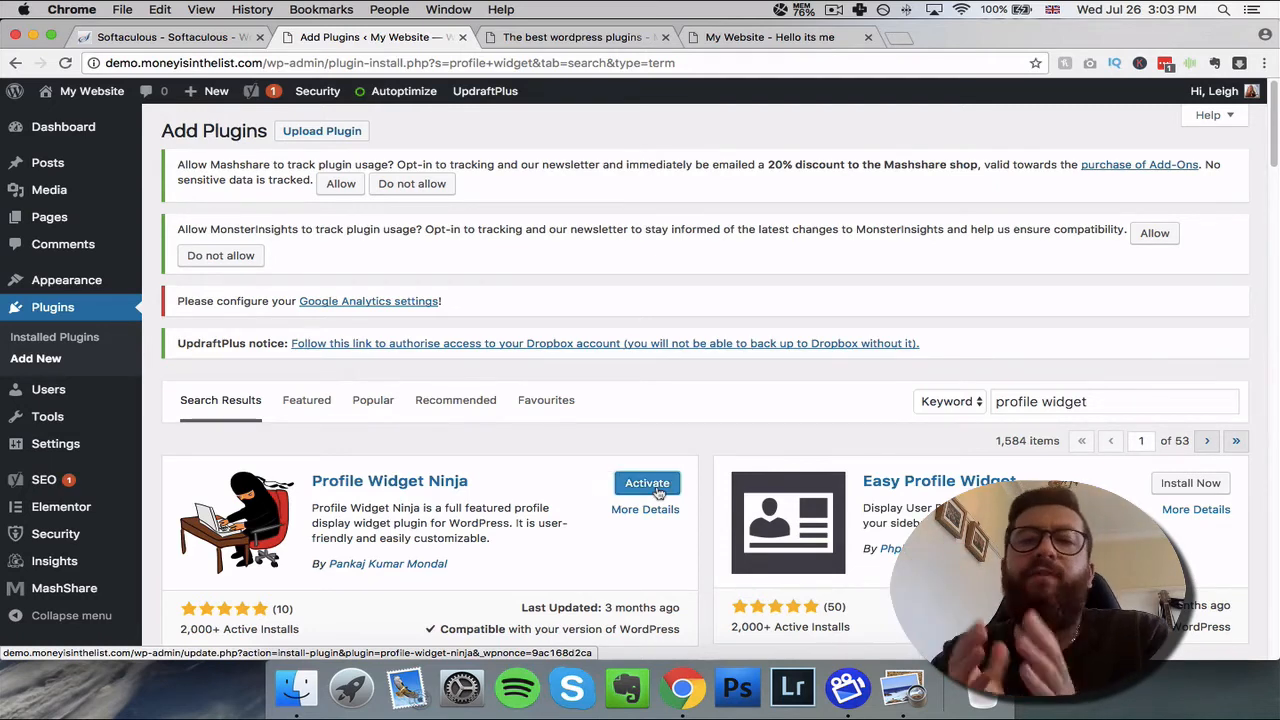
left_click(647, 486)
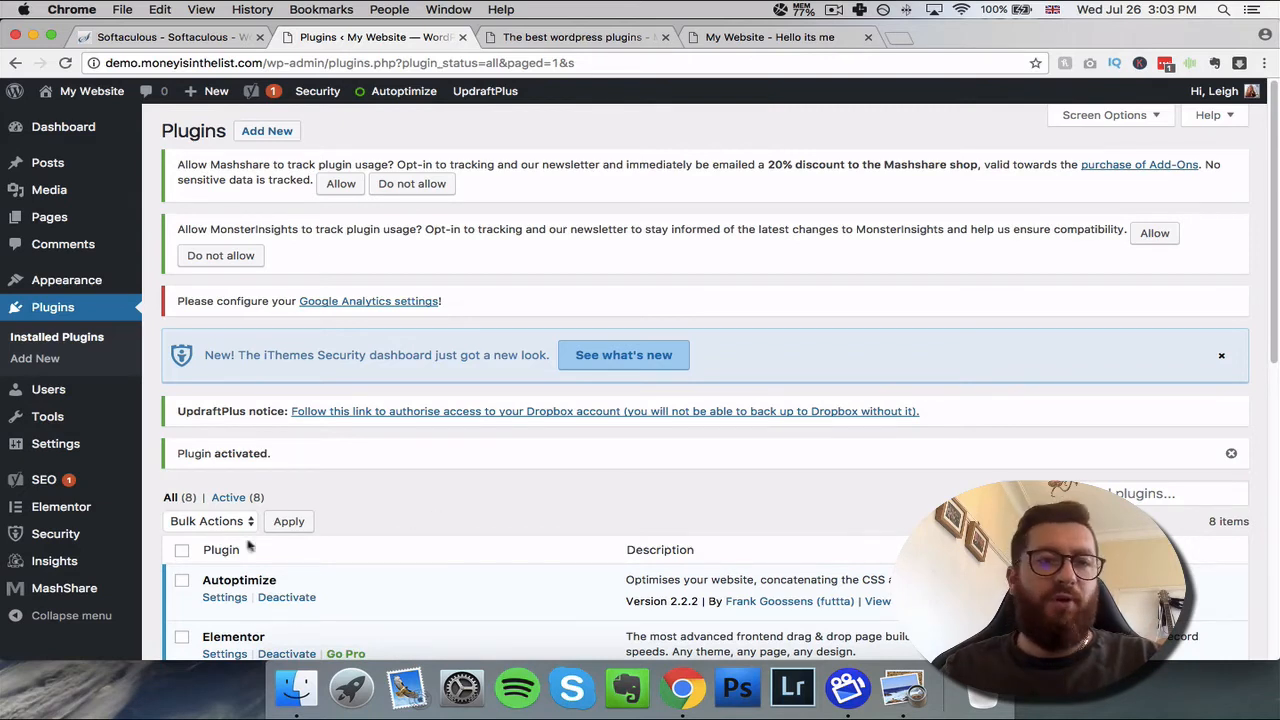
- Open the site's widget management page to reach the available widgets and sidebar areas
mouse_move(73, 440)
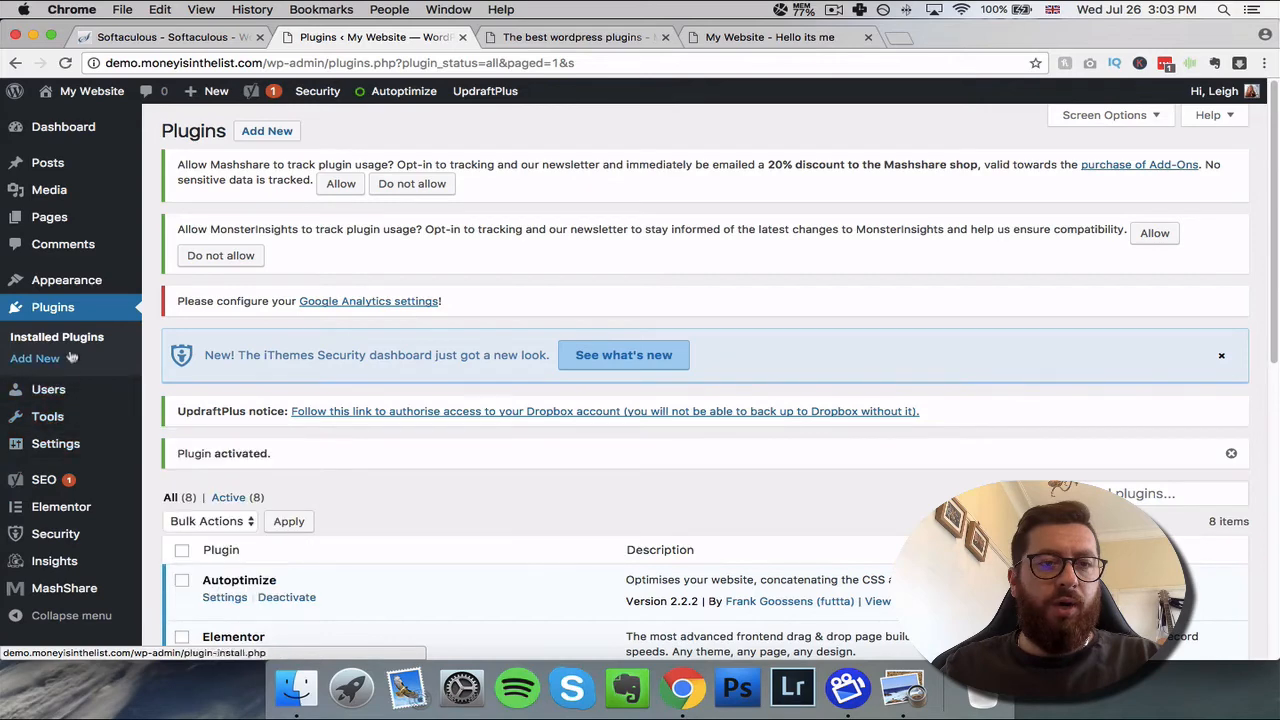
mouse_move(80, 286)
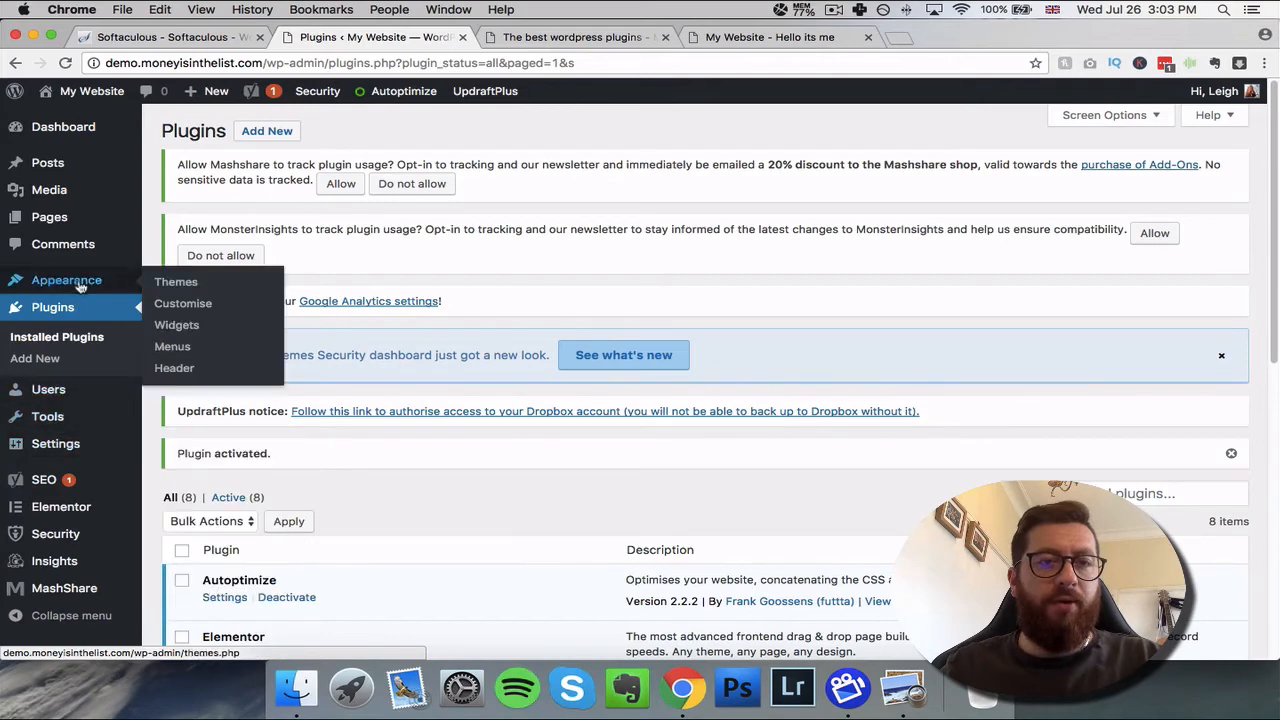
left_click(182, 329)
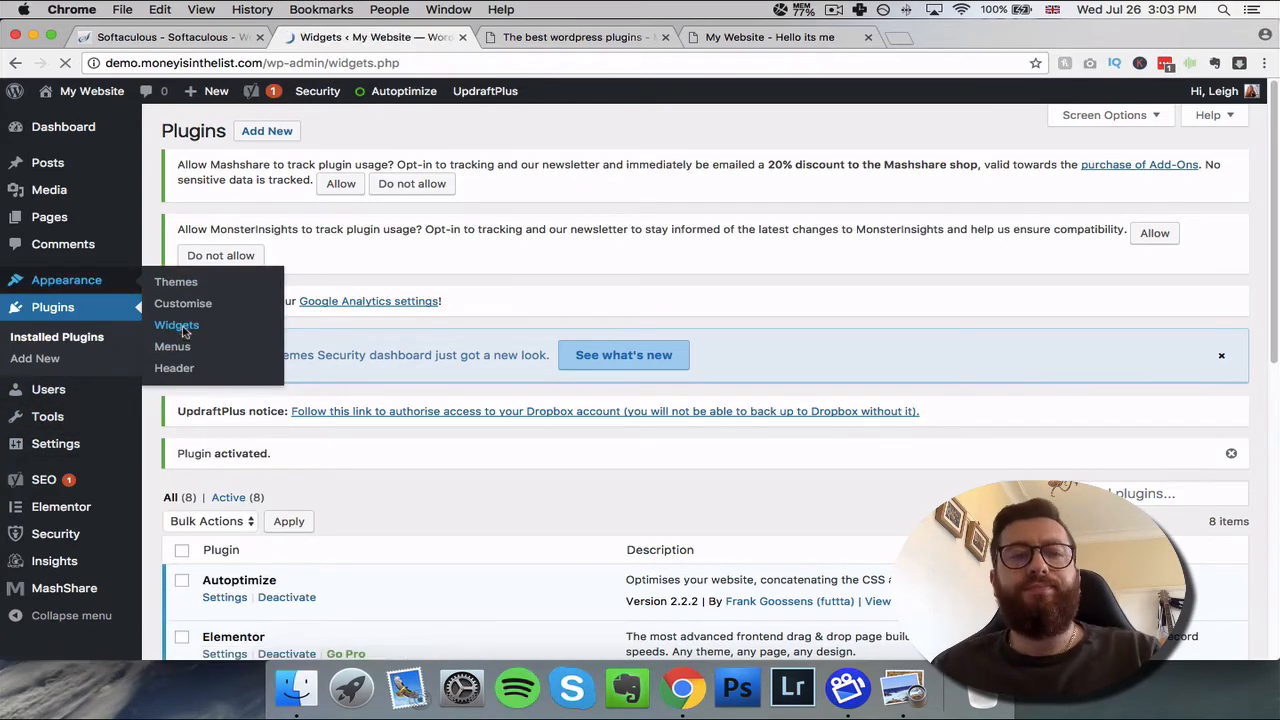
scroll(455, 353, "down", 5)
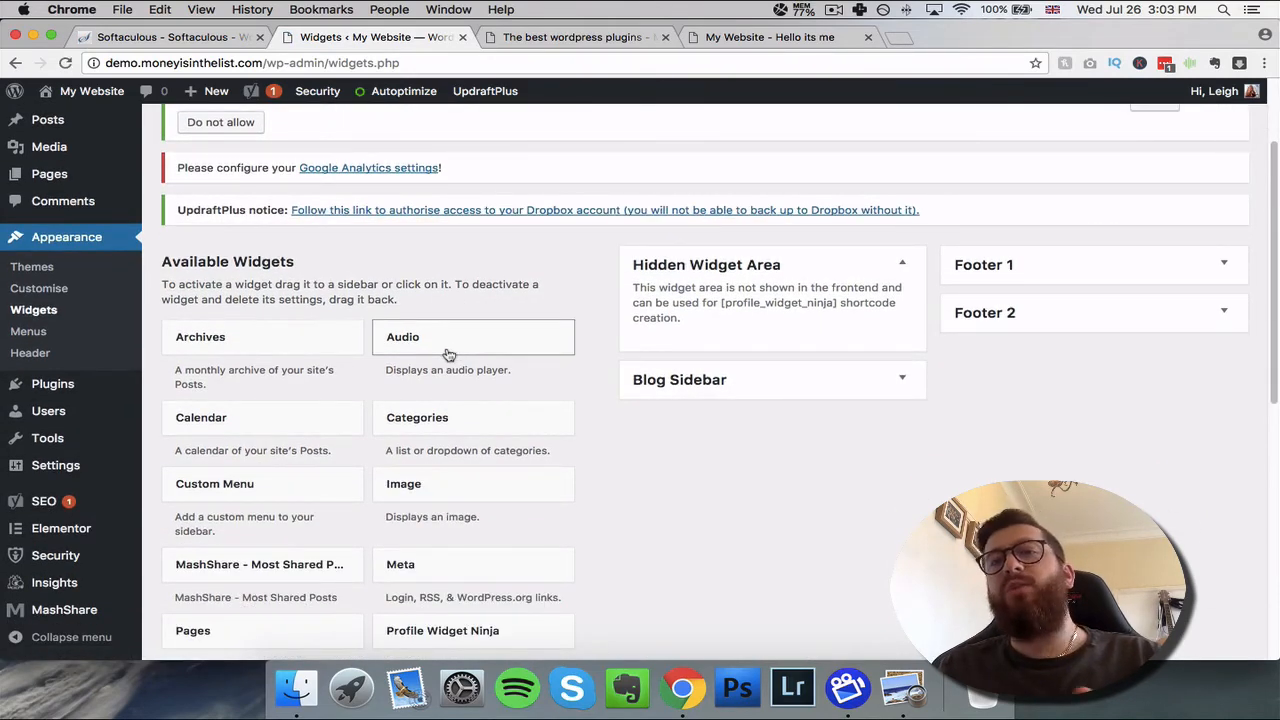
- View the live site's homepage and examine the widgets shown in the blog sidebar
left_click(608, 38)
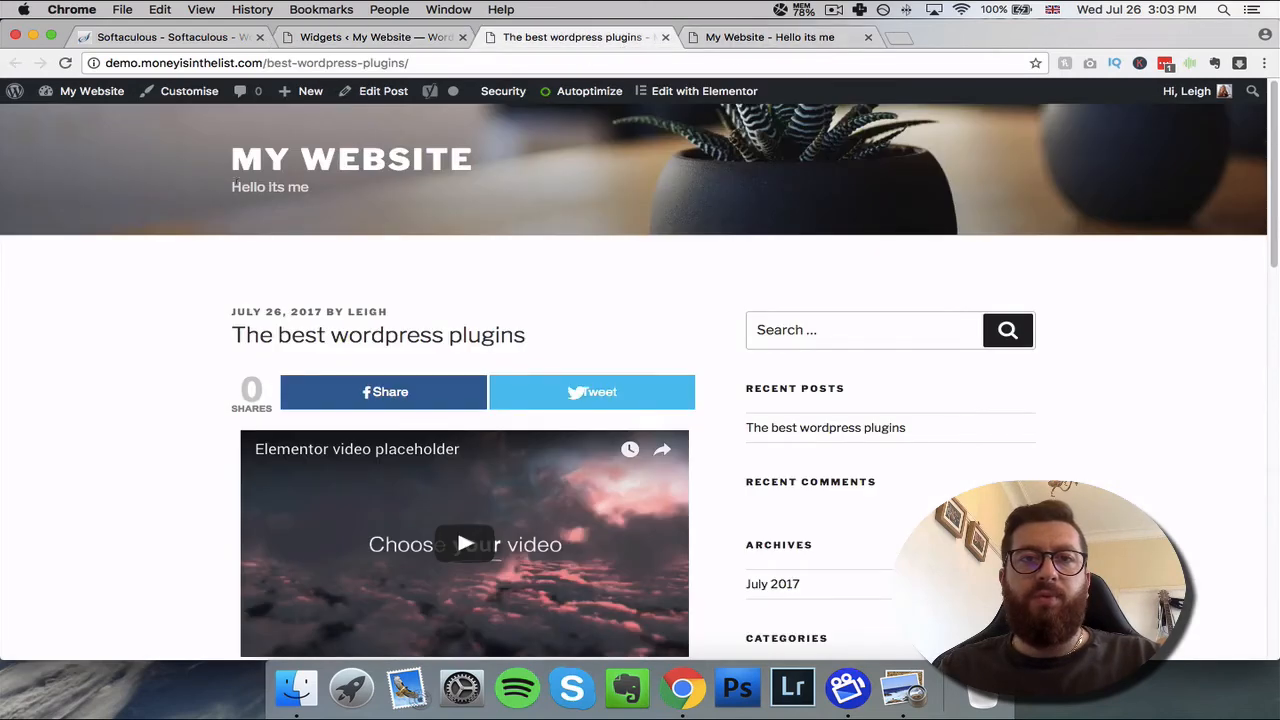
left_click(305, 168)
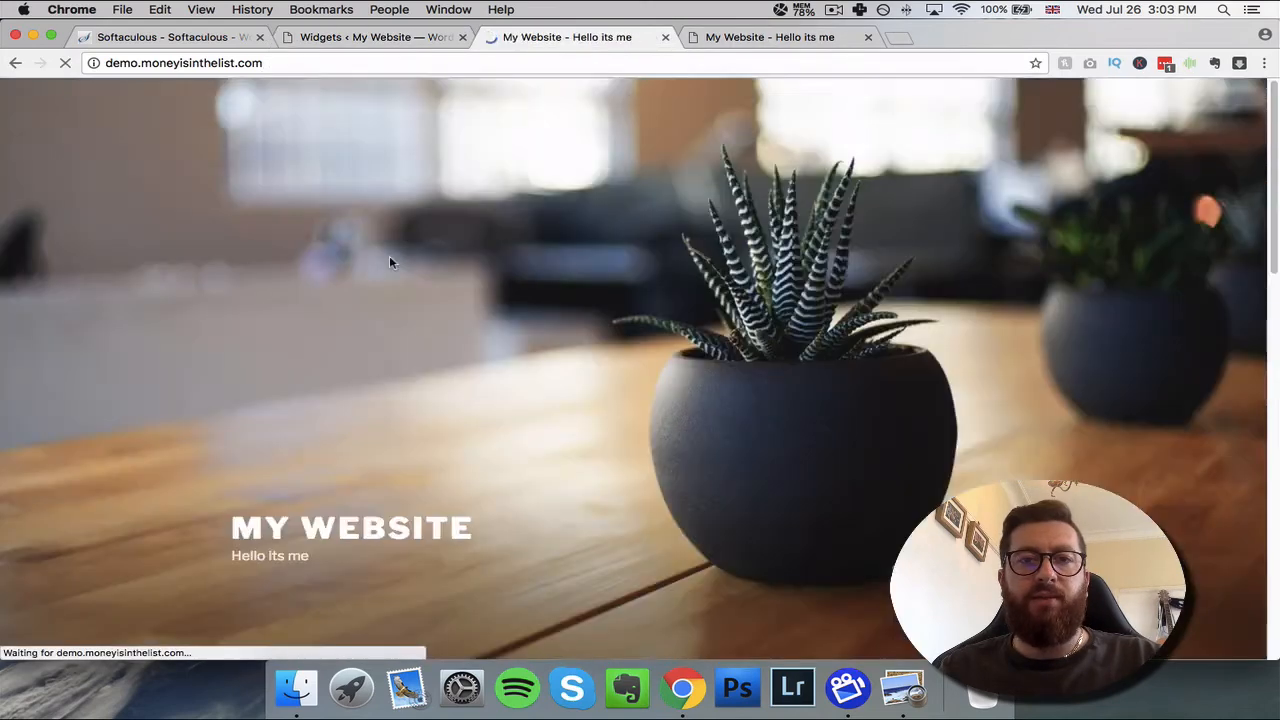
scroll(490, 261, "down", 4)
scroll(490, 261, "down", 6)
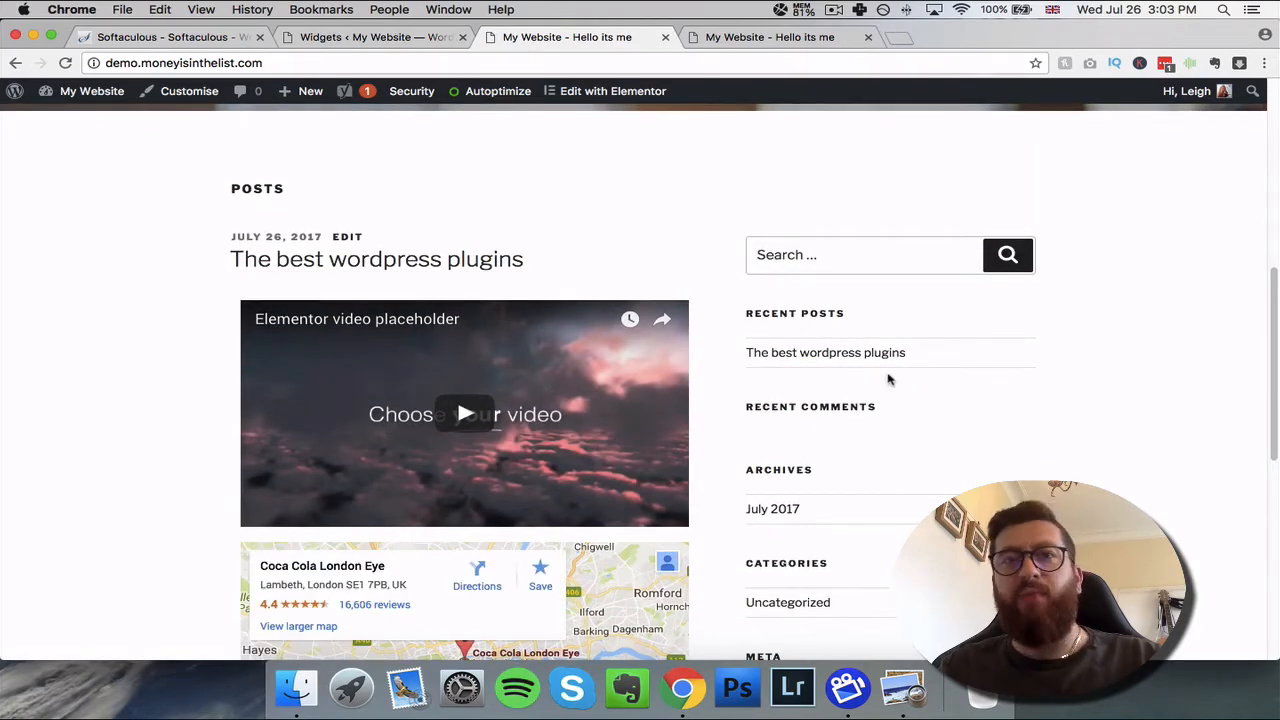
scroll(915, 380, "down", 1)
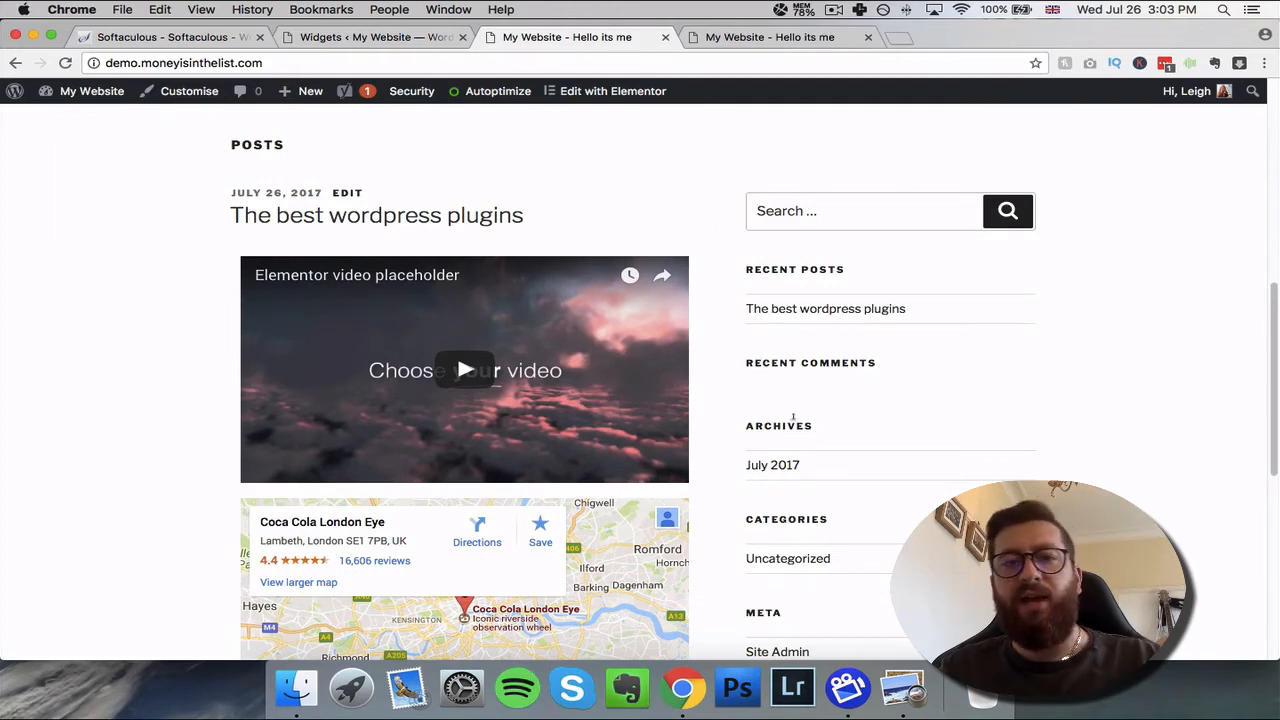
scroll(814, 480, "down", 1)
scroll(814, 480, "up", 10)
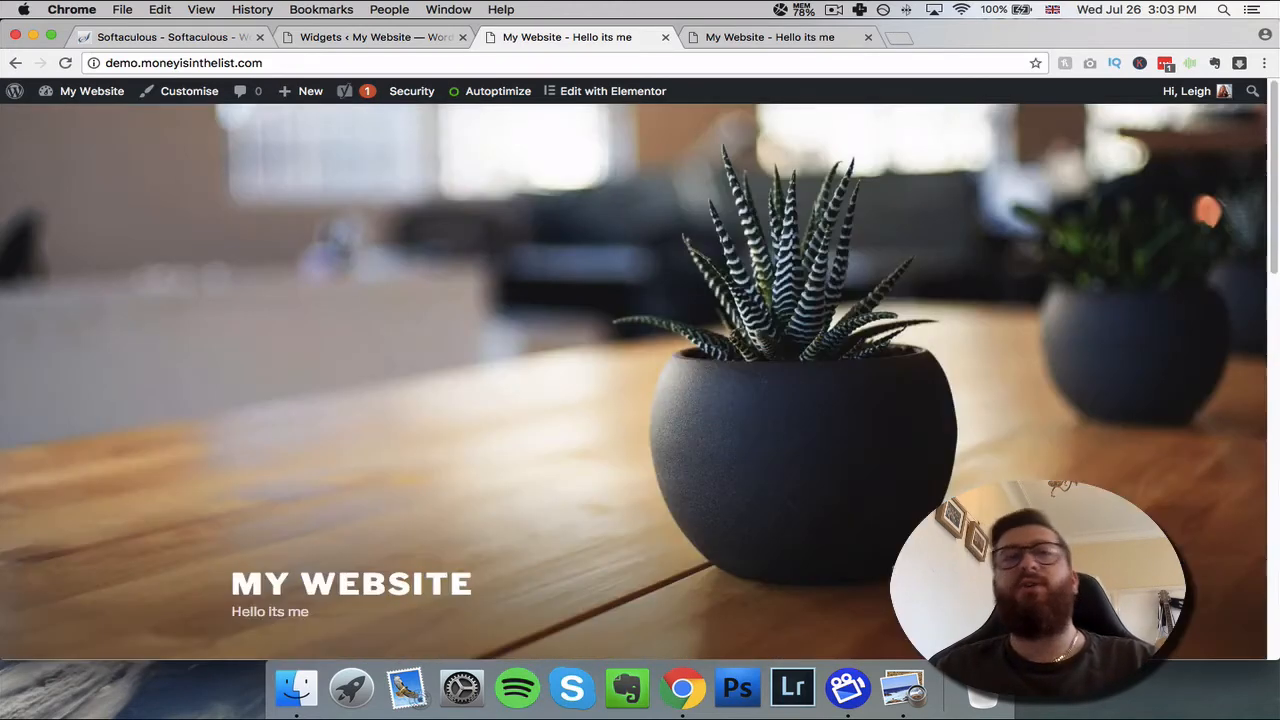
- Return to widget management, add Profile Widget Ninja to the Blog Sidebar and place it first, above Search
left_click(365, 42)
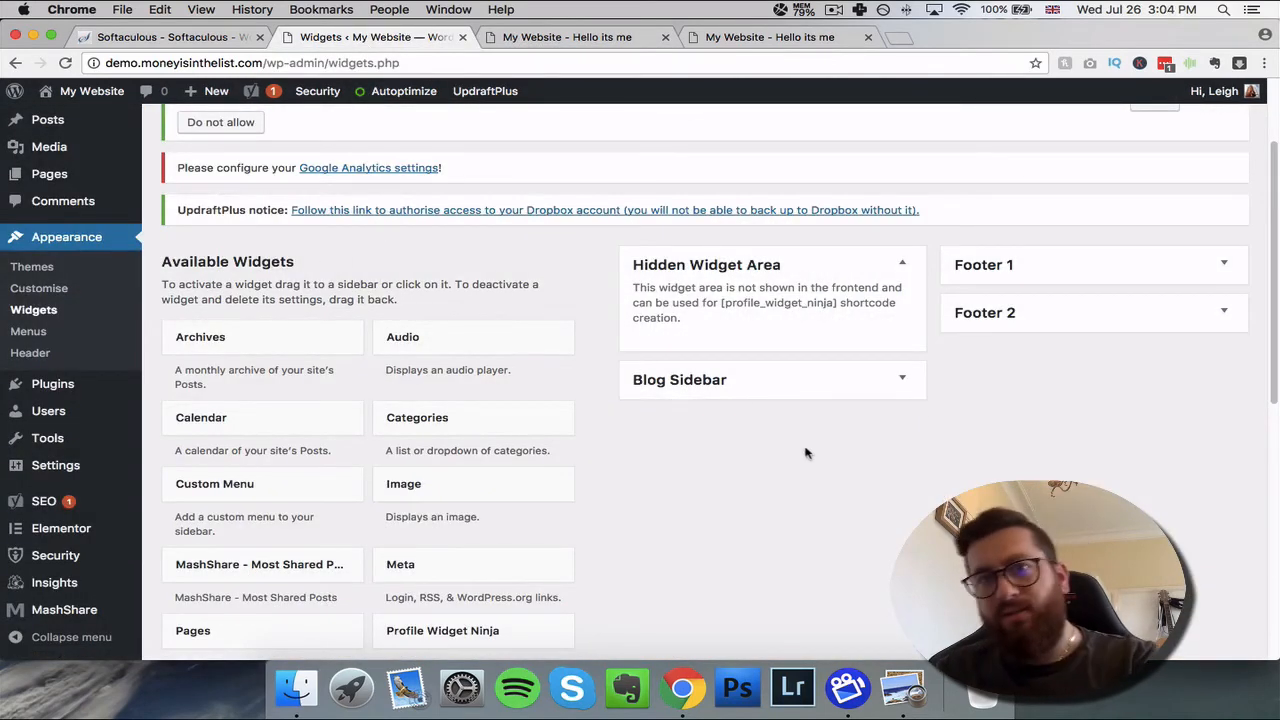
scroll(566, 489, "down", 2)
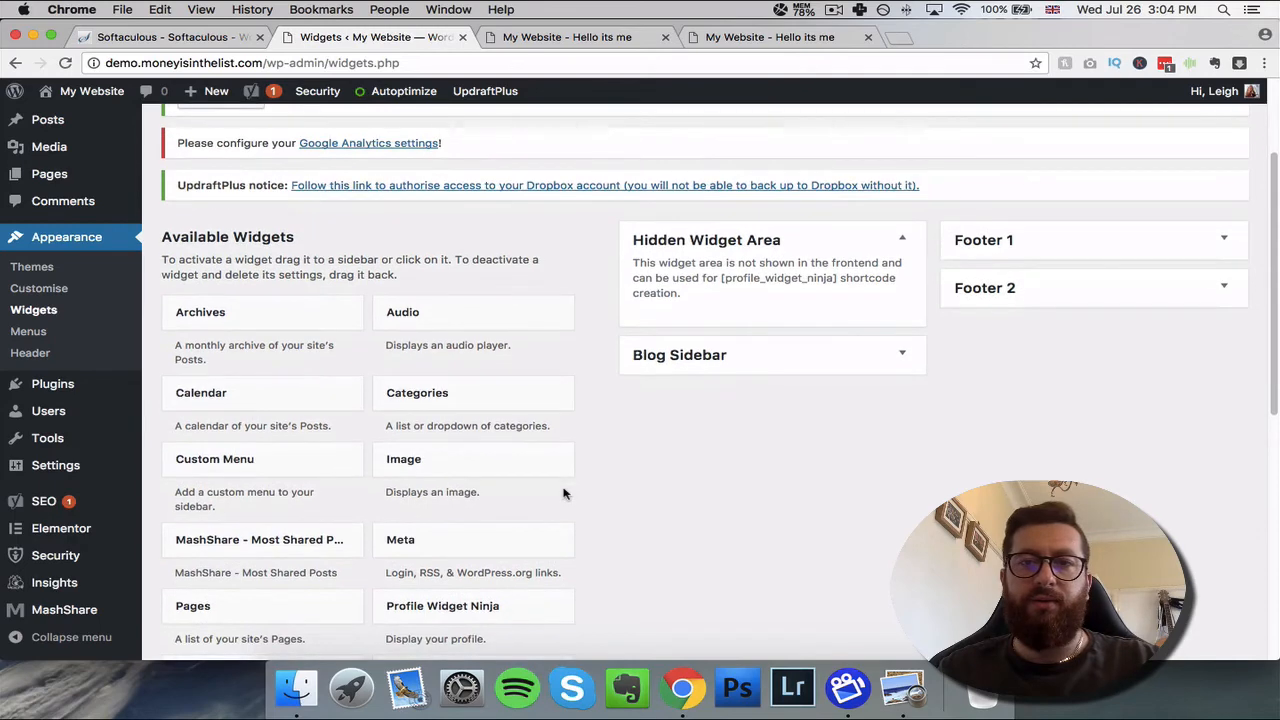
scroll(563, 491, "down", 5)
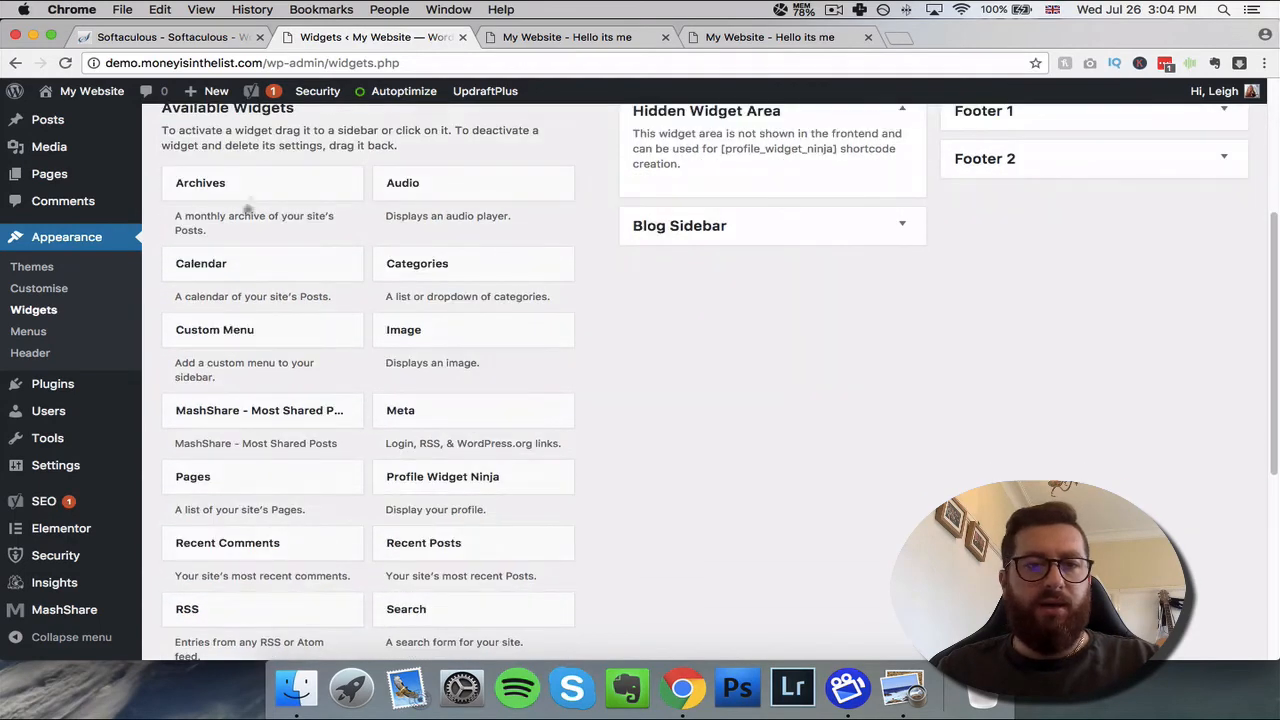
scroll(301, 437, "down", 1)
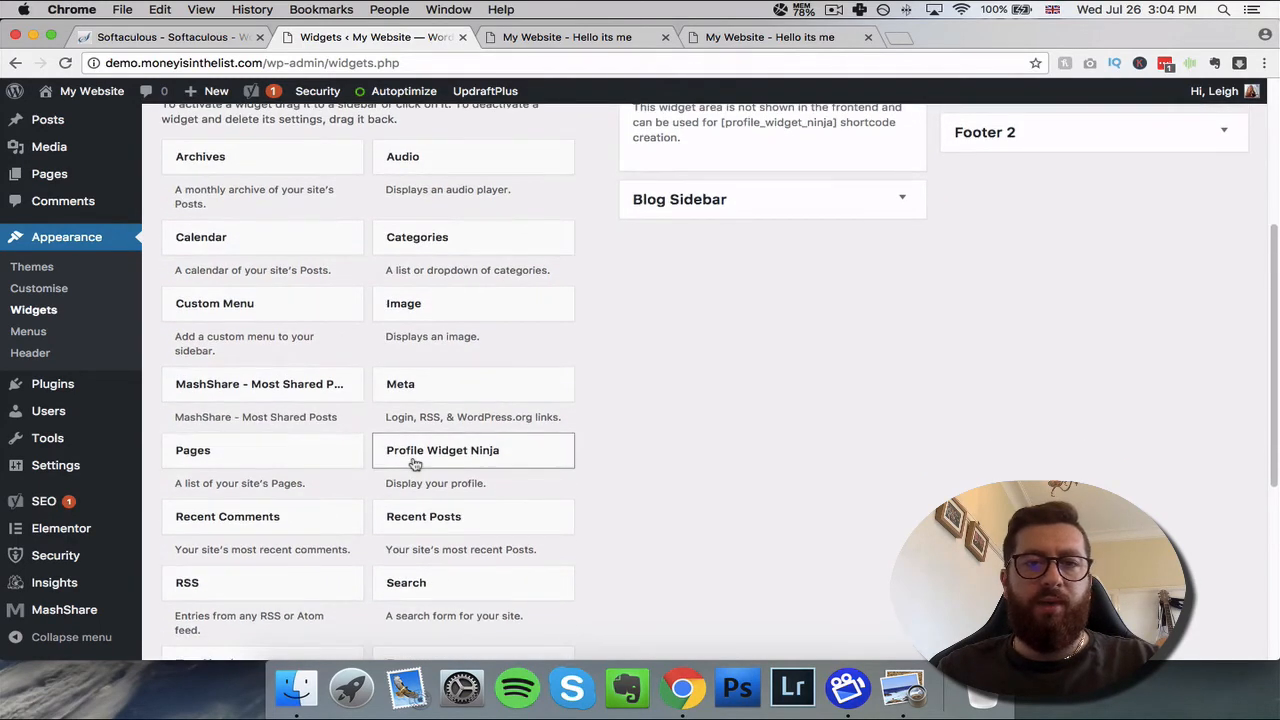
left_click_drag(414, 460, 717, 220)
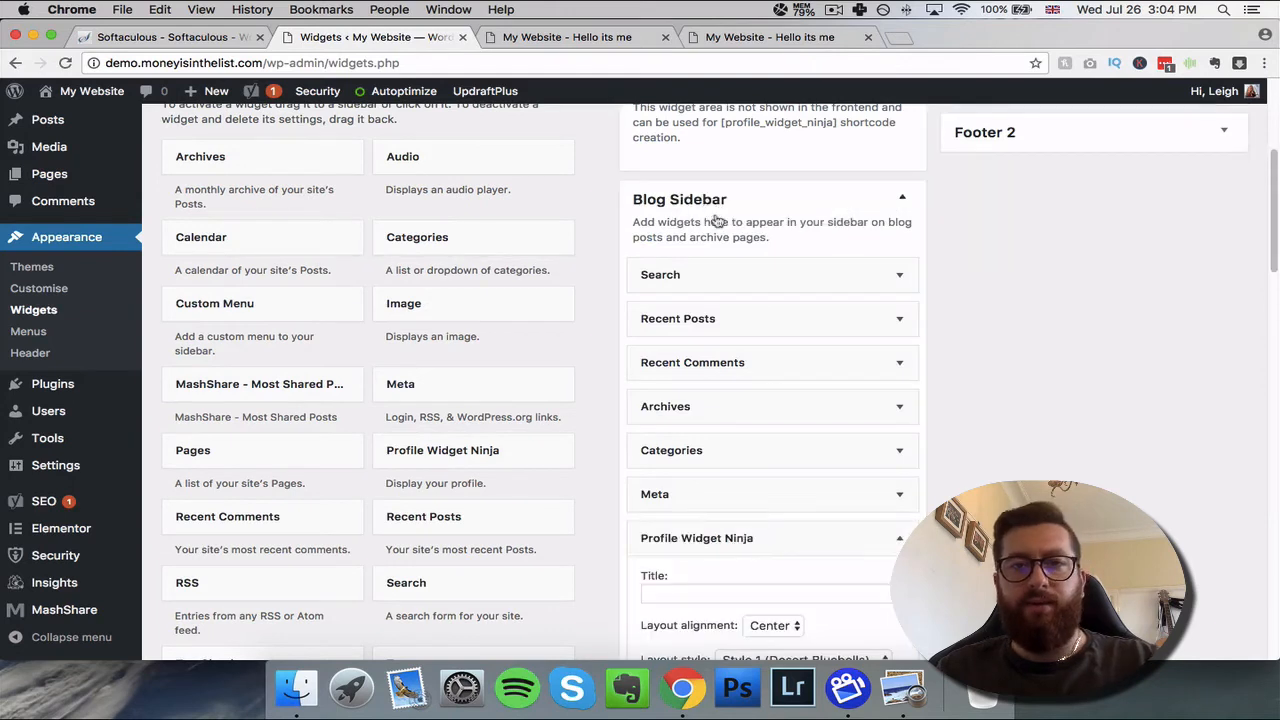
left_click_drag(732, 539, 716, 256)
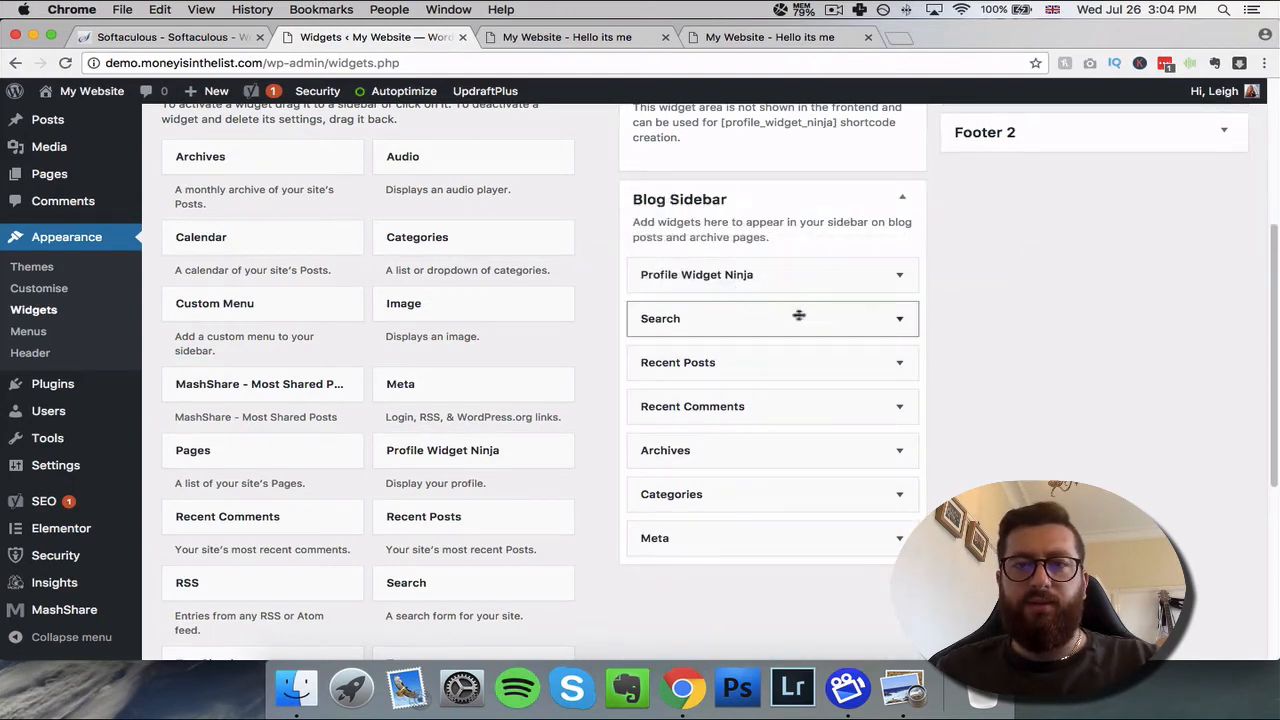
- Expand the Profile Widget Ninja settings in the Blog Sidebar and set the title to "Hello"
left_click(900, 277)
scroll(898, 285, "down", 1)
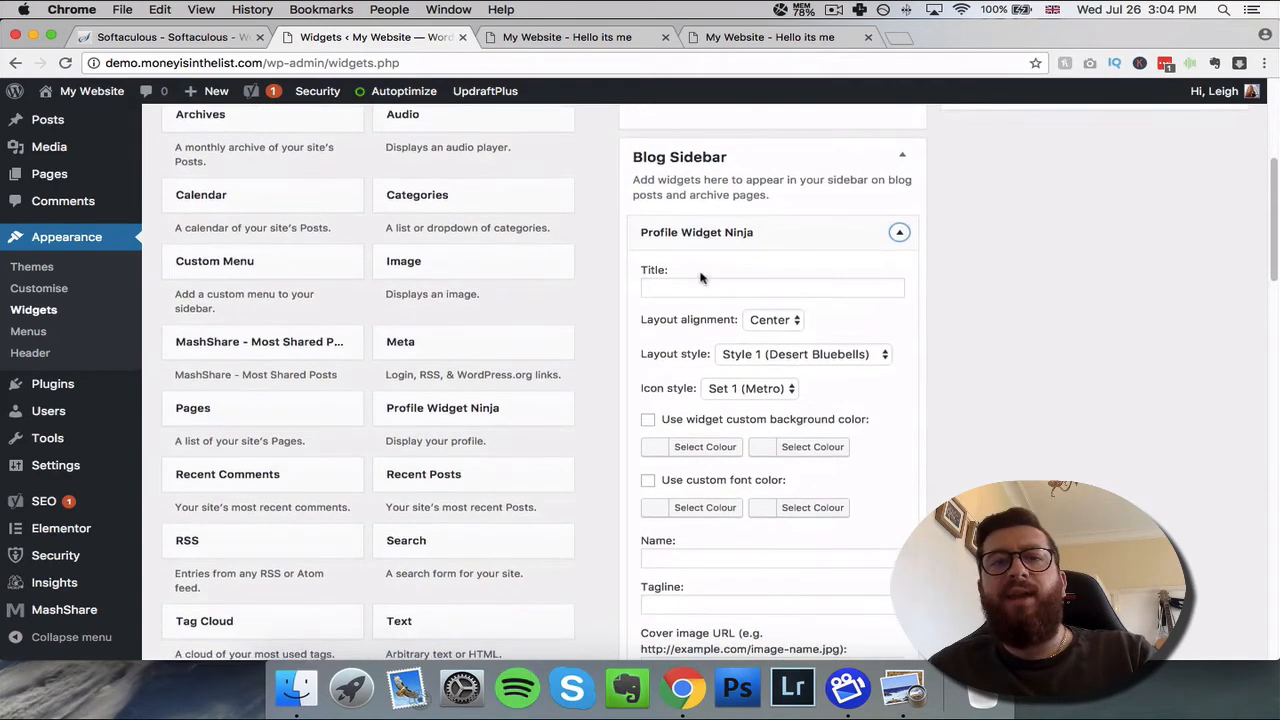
scroll(760, 300, "down", 5)
scroll(780, 385, "down", 2)
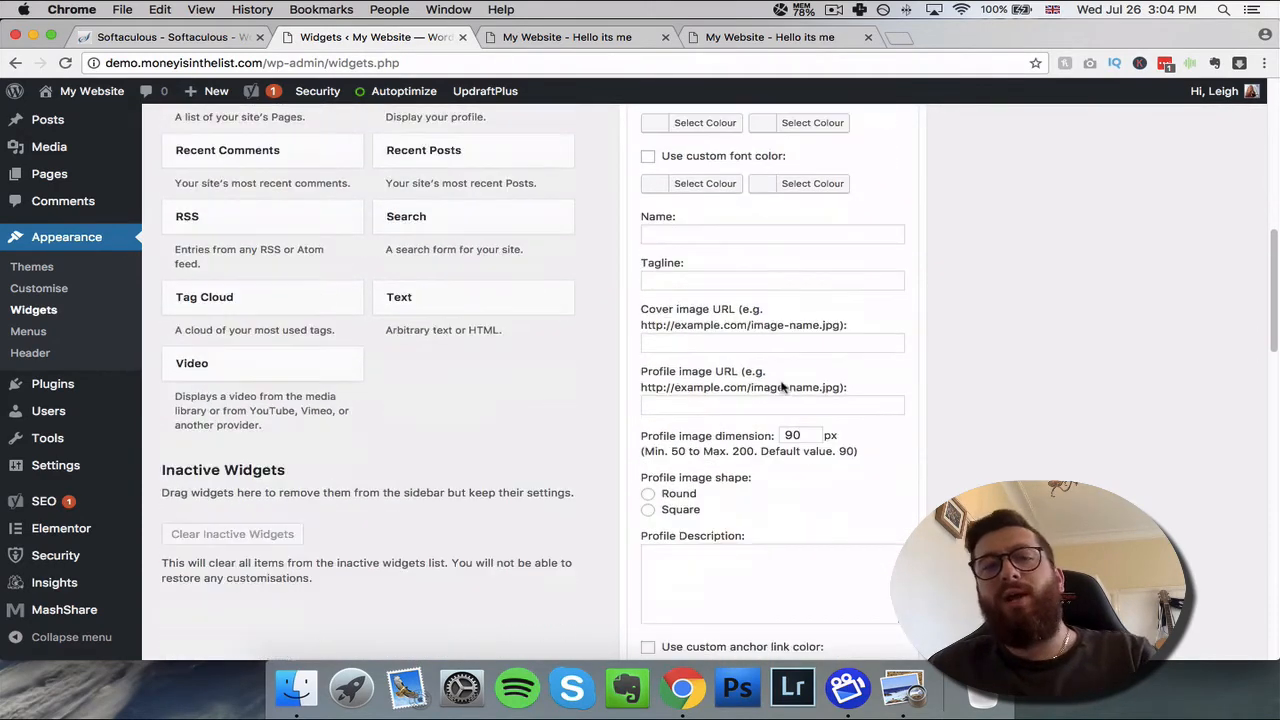
scroll(745, 460, "up", 10)
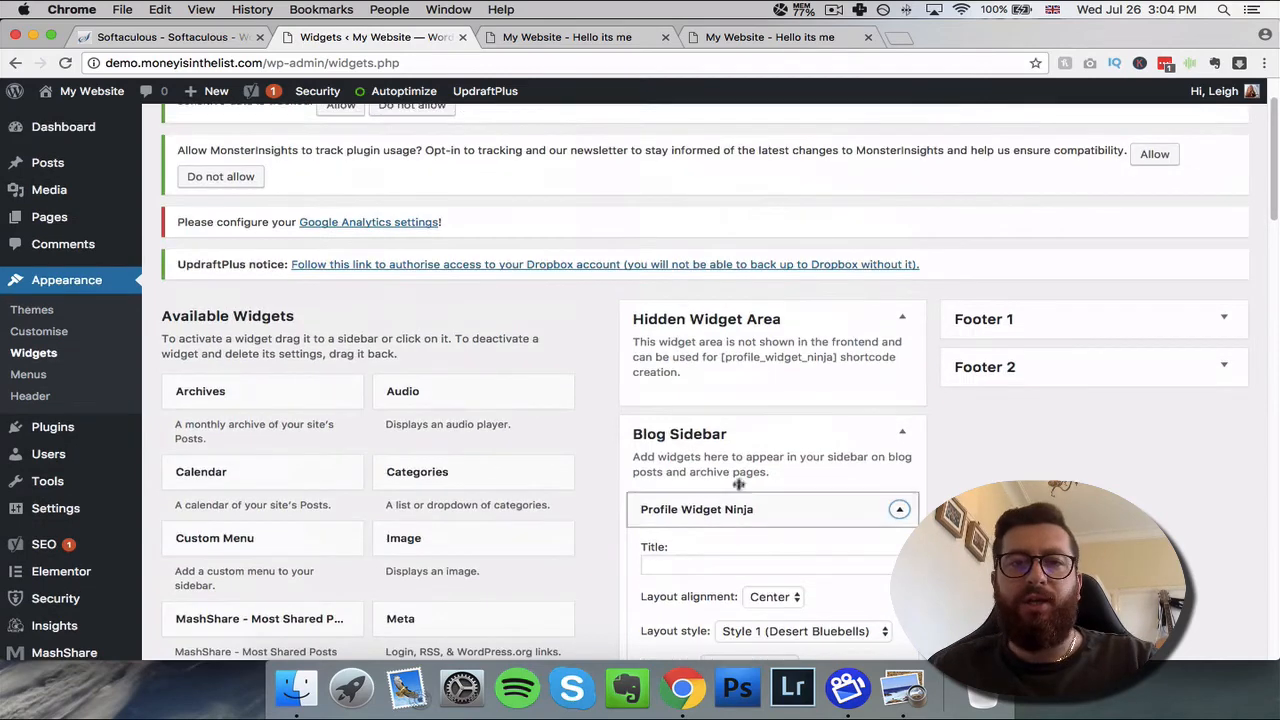
scroll(740, 484, "down", 2)
left_click(745, 497)
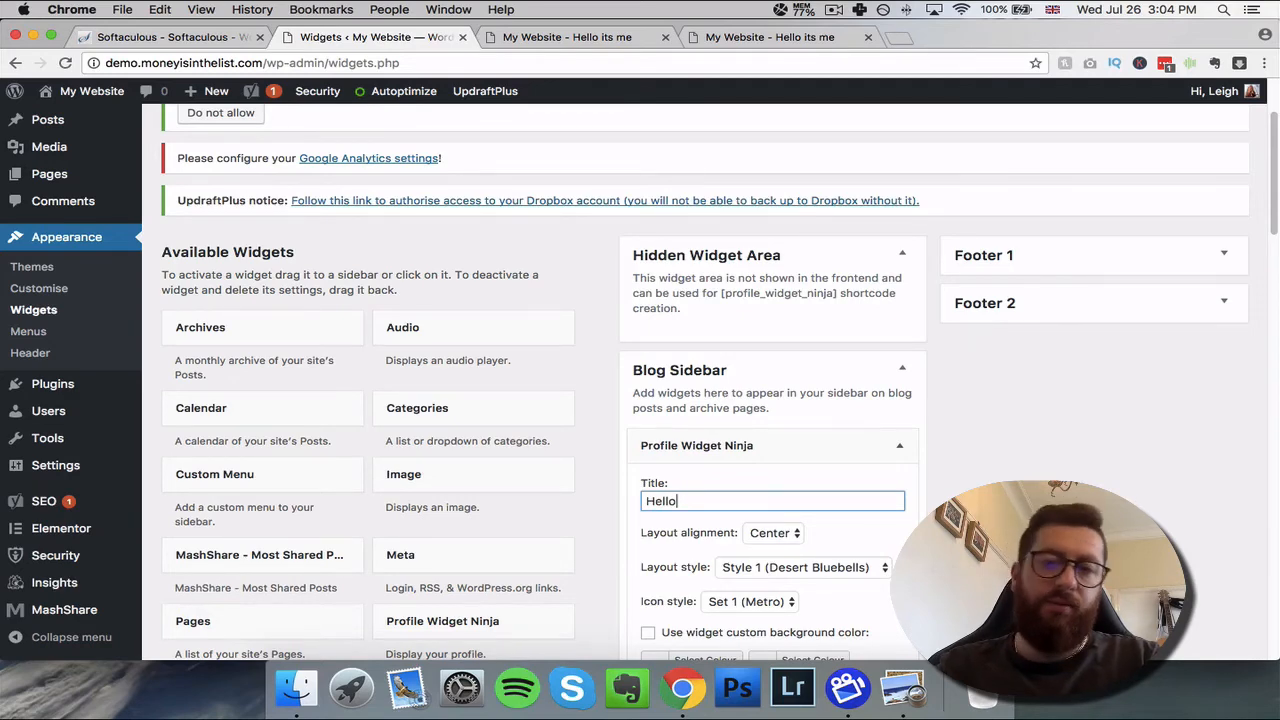
- Review the profile widget's layout style and layout alignment choices
scroll(848, 471, "down", 3)
left_click(804, 467)
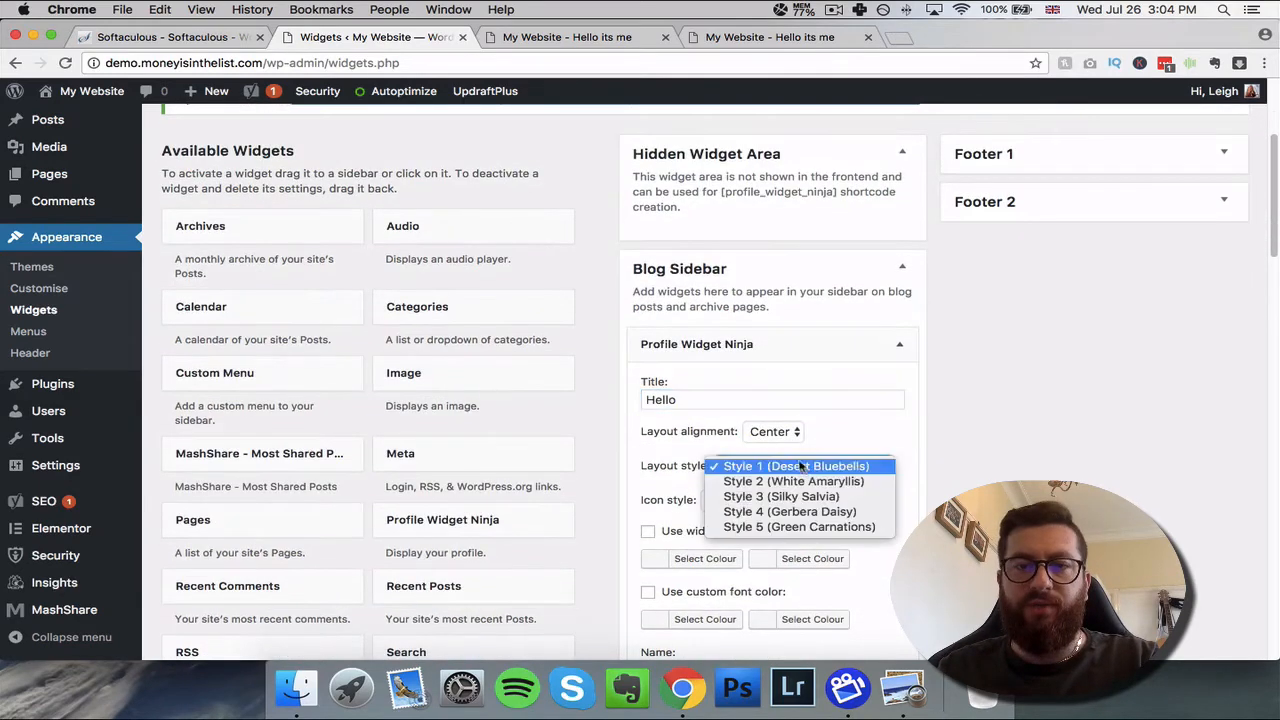
left_click(782, 441)
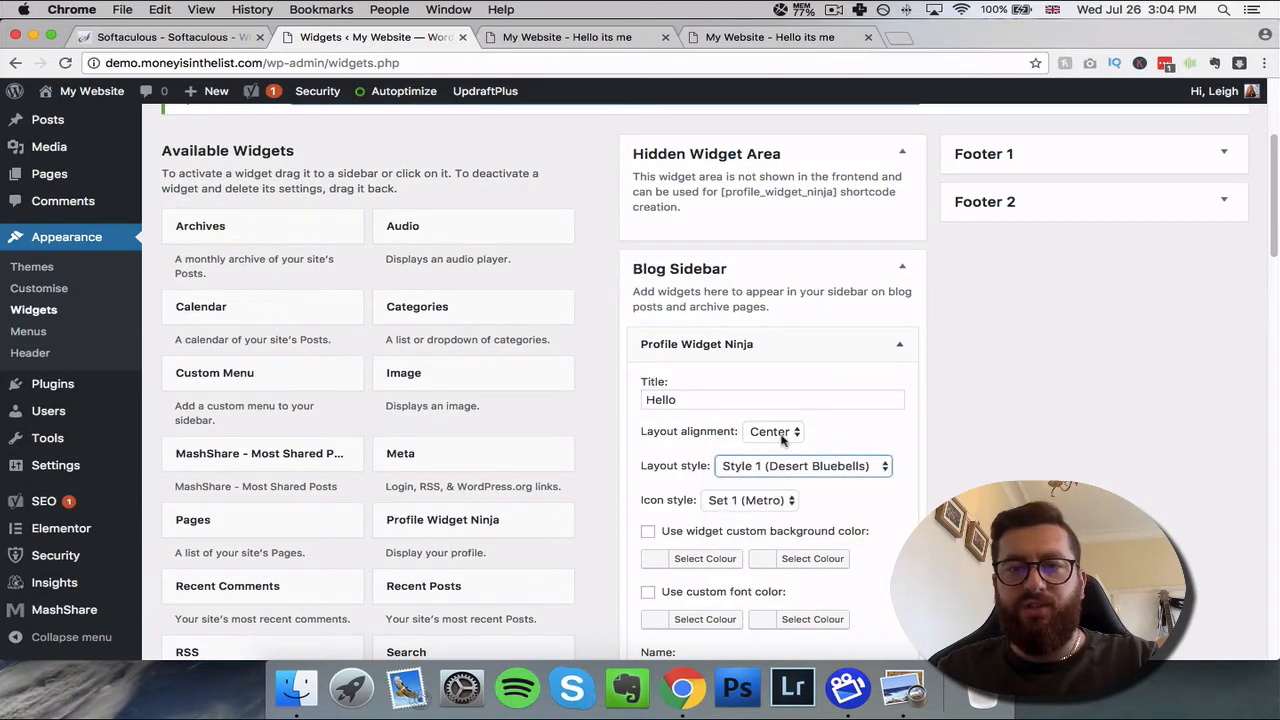
left_click(782, 441)
left_click(828, 440)
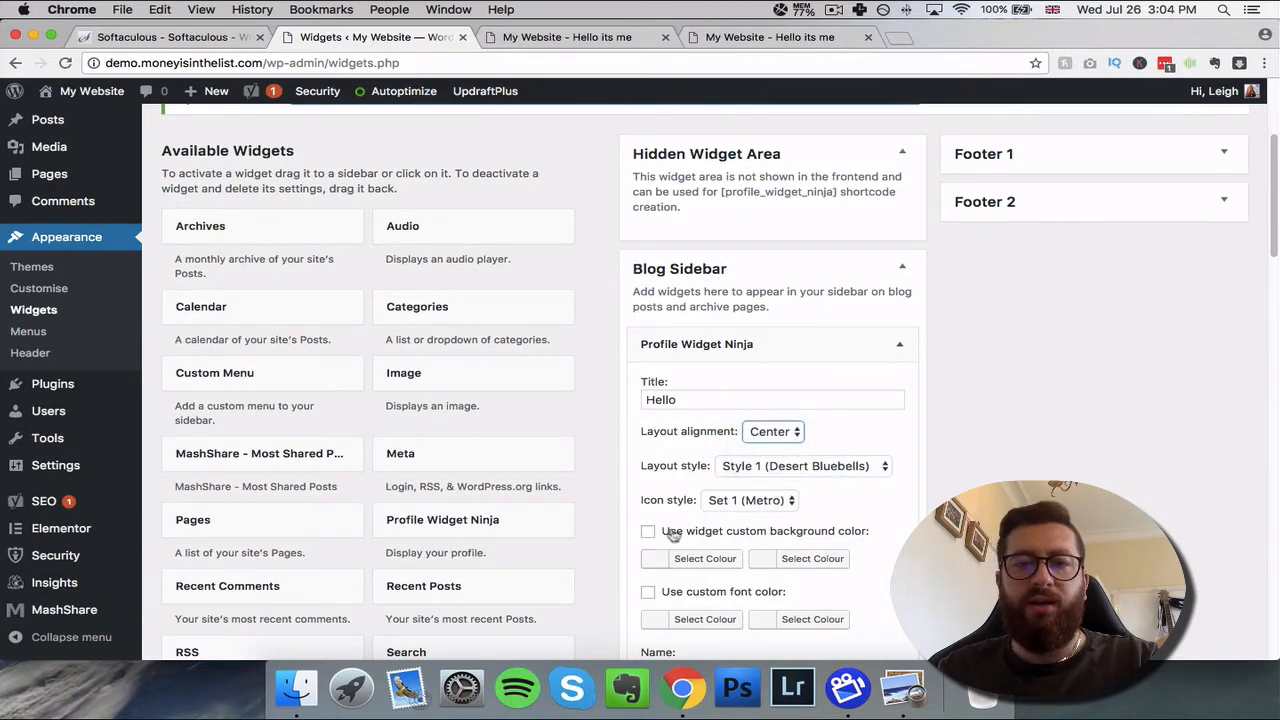
double_click(955, 493)
- Enter the profile owner's first name in the widget and set the tagline to "Say hello"
scroll(955, 493, "down", 4)
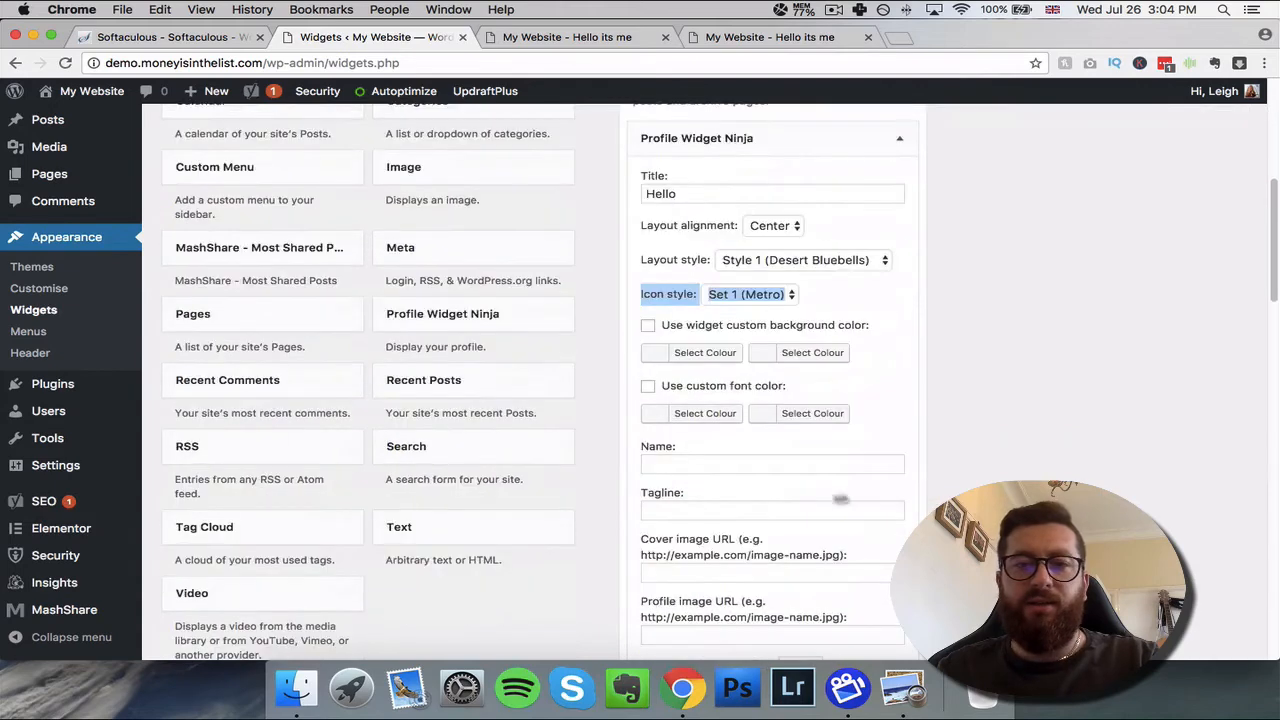
left_click(898, 464)
type("Leigh")
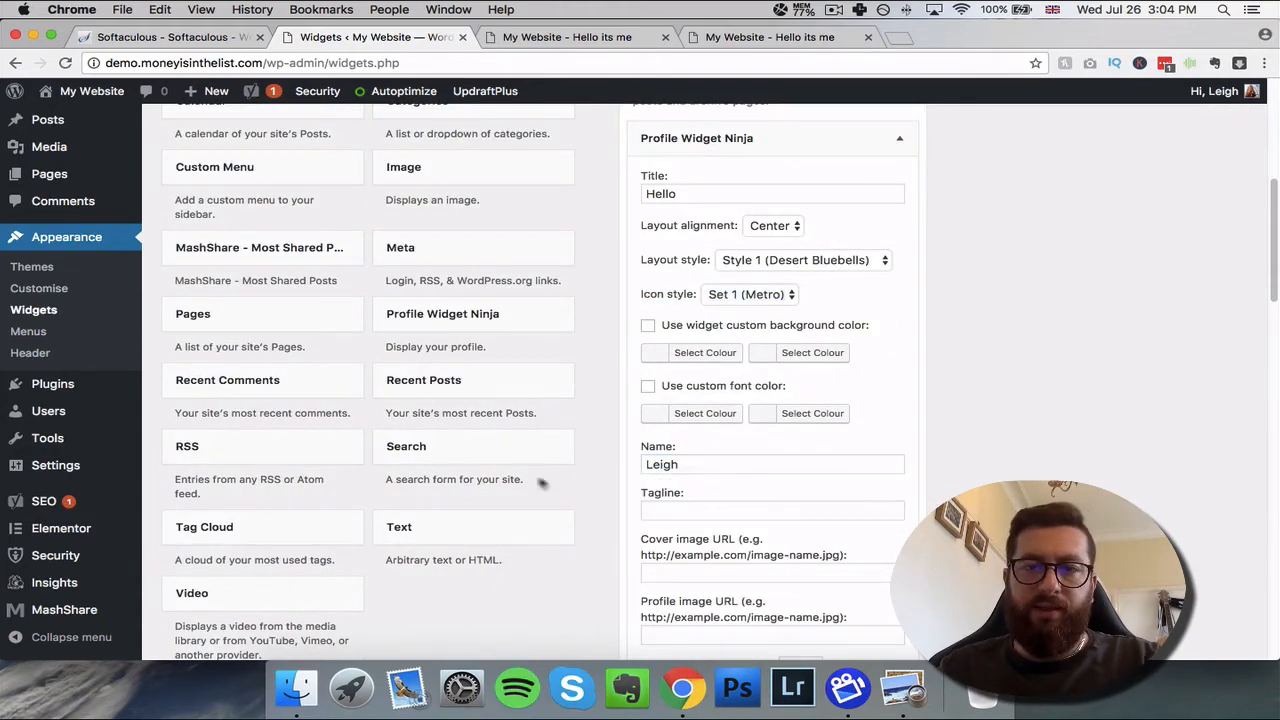
left_click(677, 508)
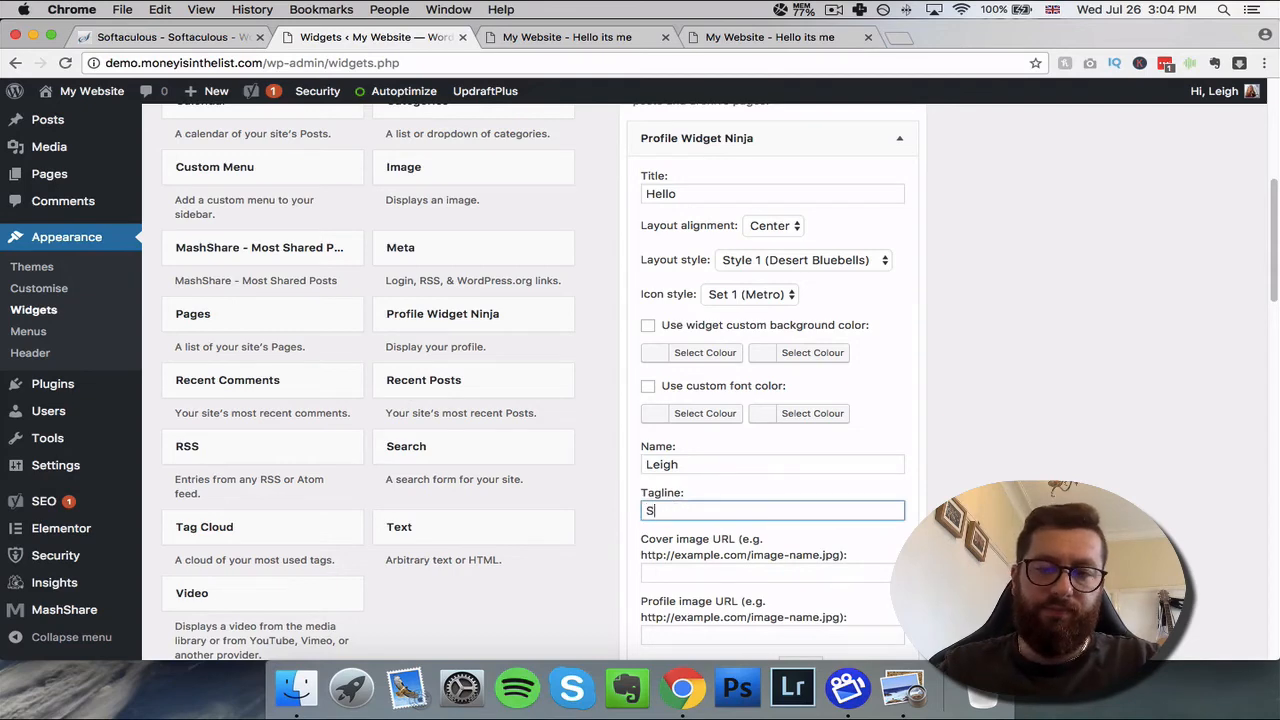
type("Say hello")
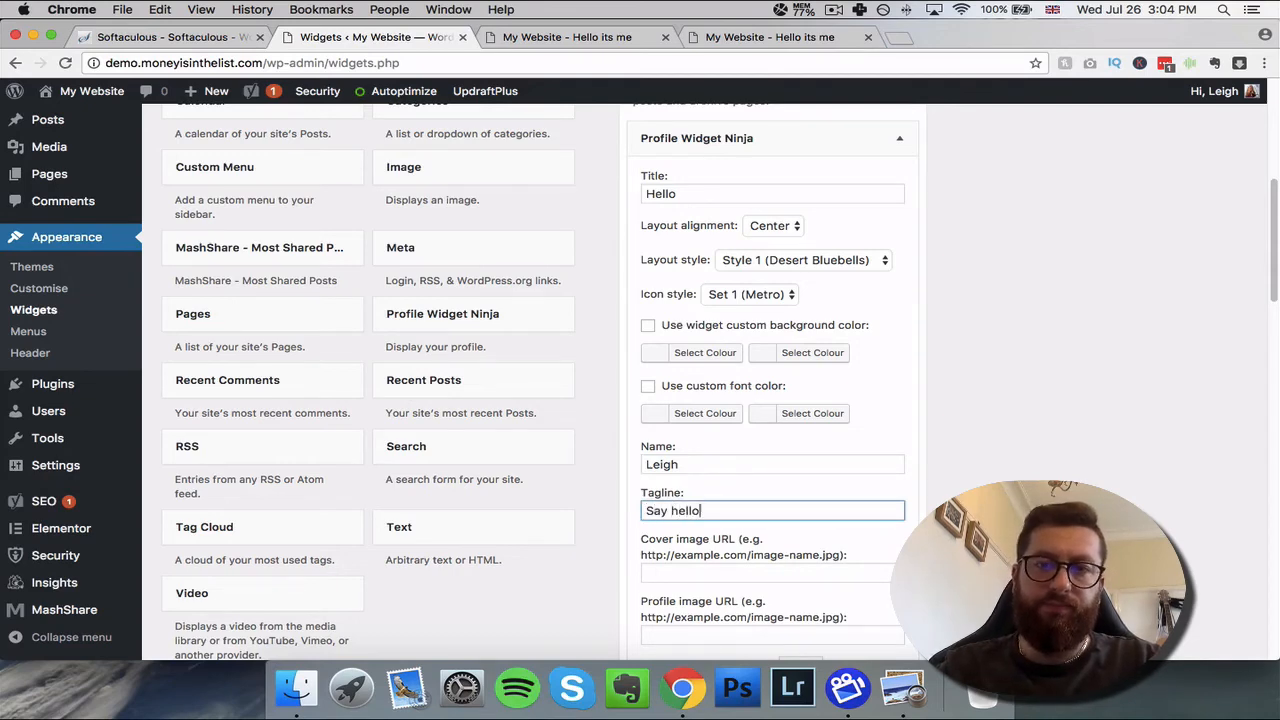
- Fill the profile description with three lines of placeholder text: "dhdsfhdshdsfhjdfsnkjdnckvsdkjv]", "dshfdshfihdsilfhs" and "dfdshfa"
scroll(697, 505, "down", 5)
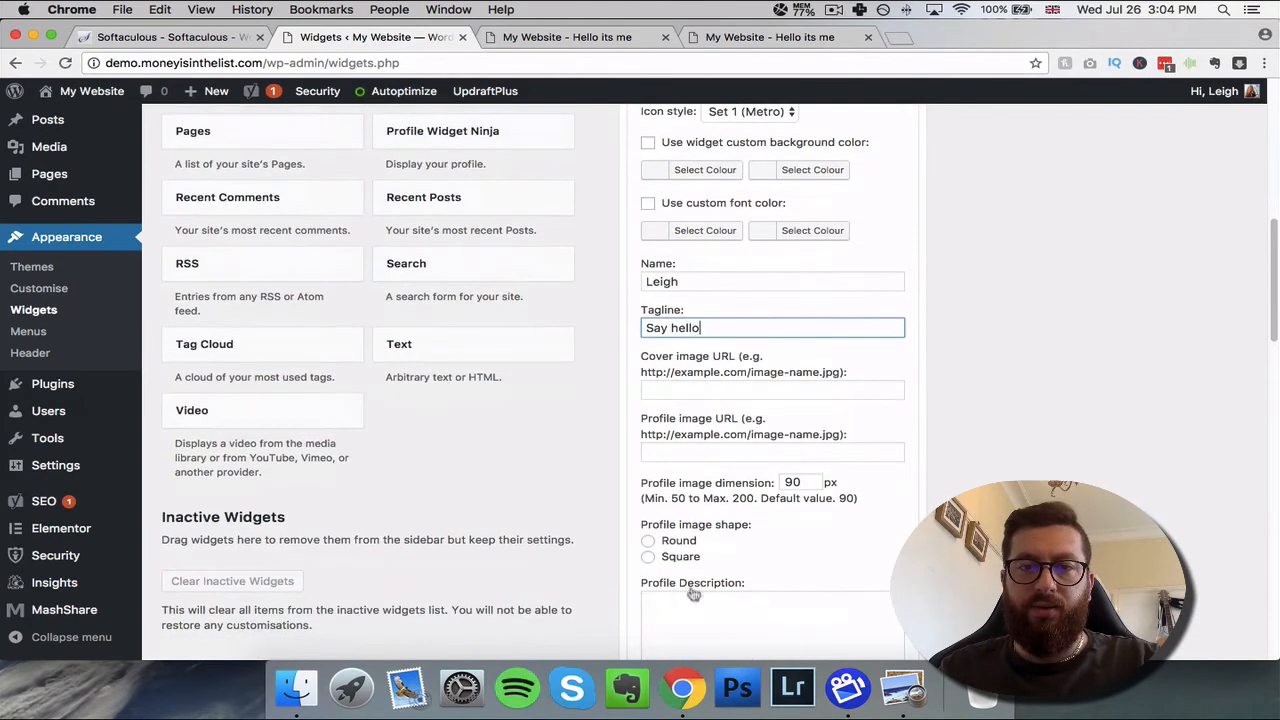
left_click(697, 613)
type("dhdsfhdshdsfhjdfs")
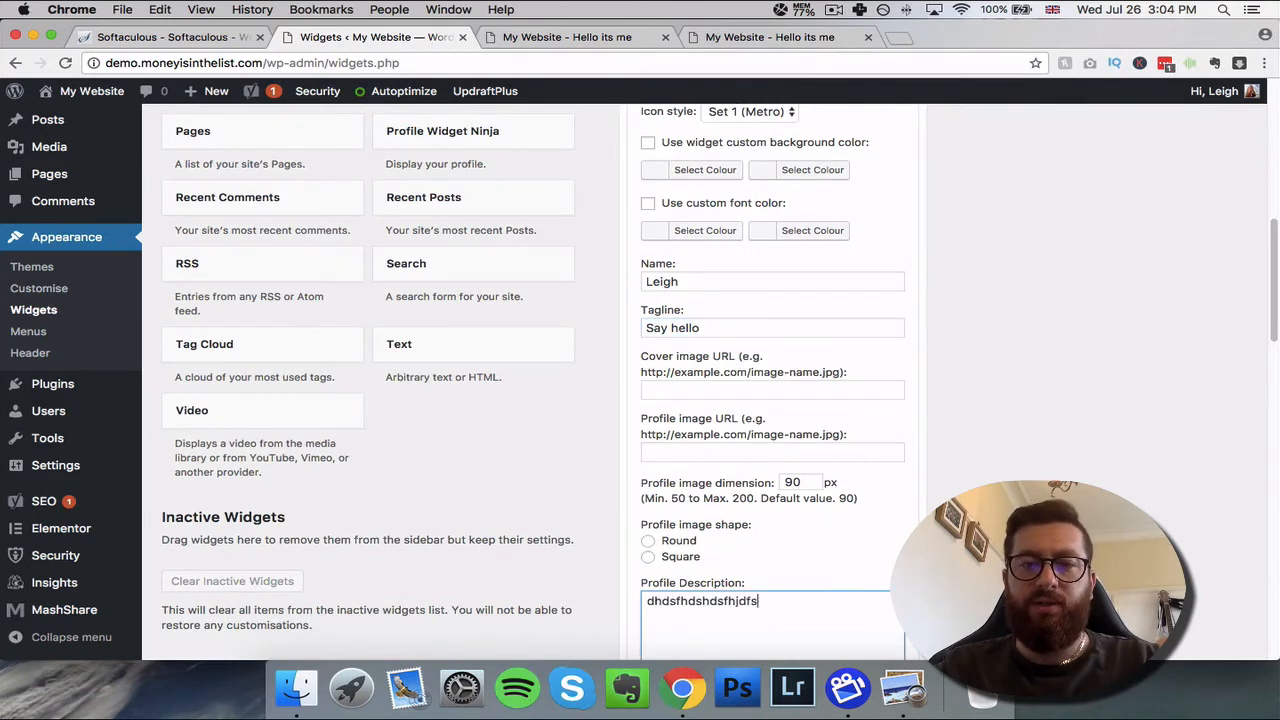
type("nkjdnckvsdkjv")
key("Return")
type("dshfdshfihdsifhs")
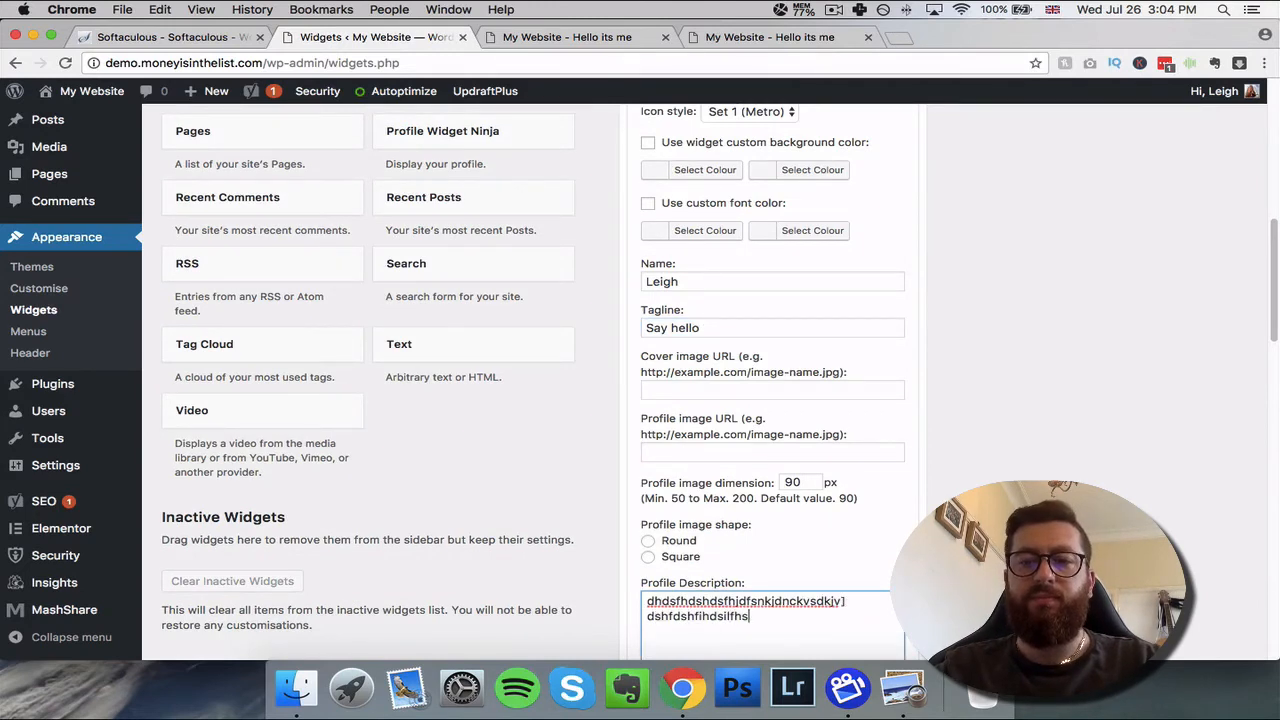
key("Return")
type("dfdshfa")
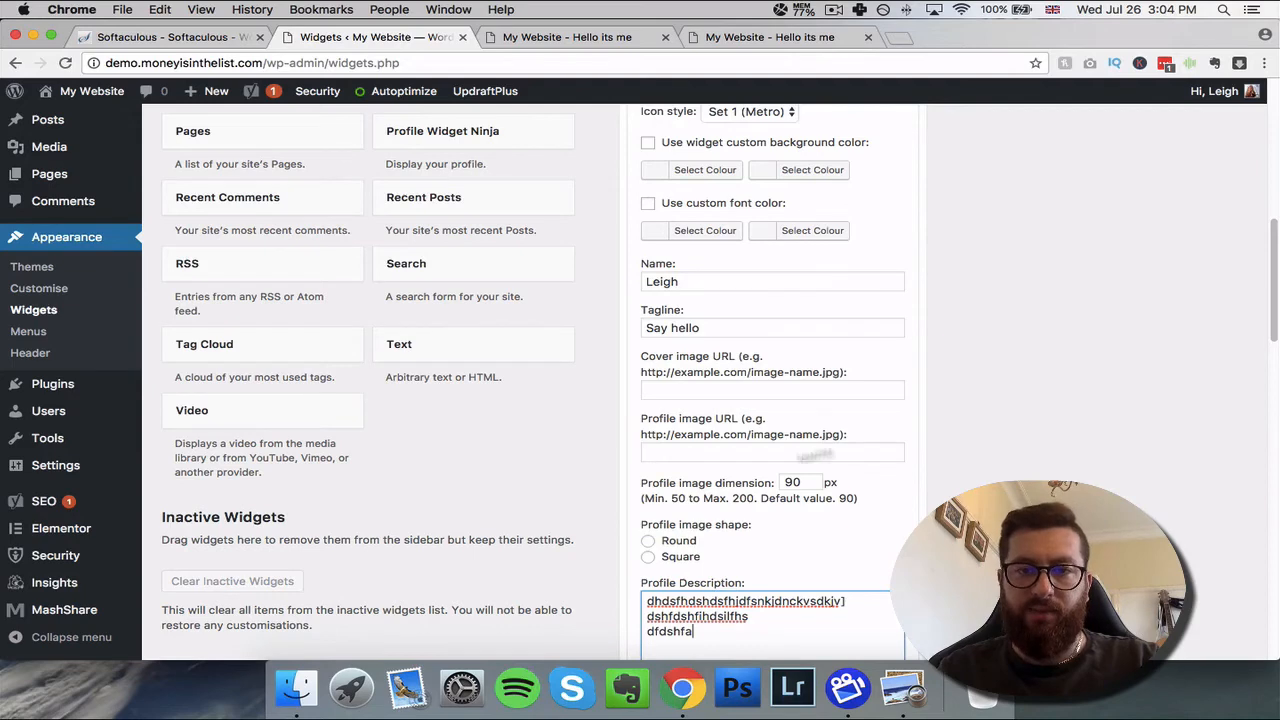
- Save the profile widget in the Blog Sidebar, leaving its remaining image, link and social options at their defaults
scroll(680, 410, "down", 3)
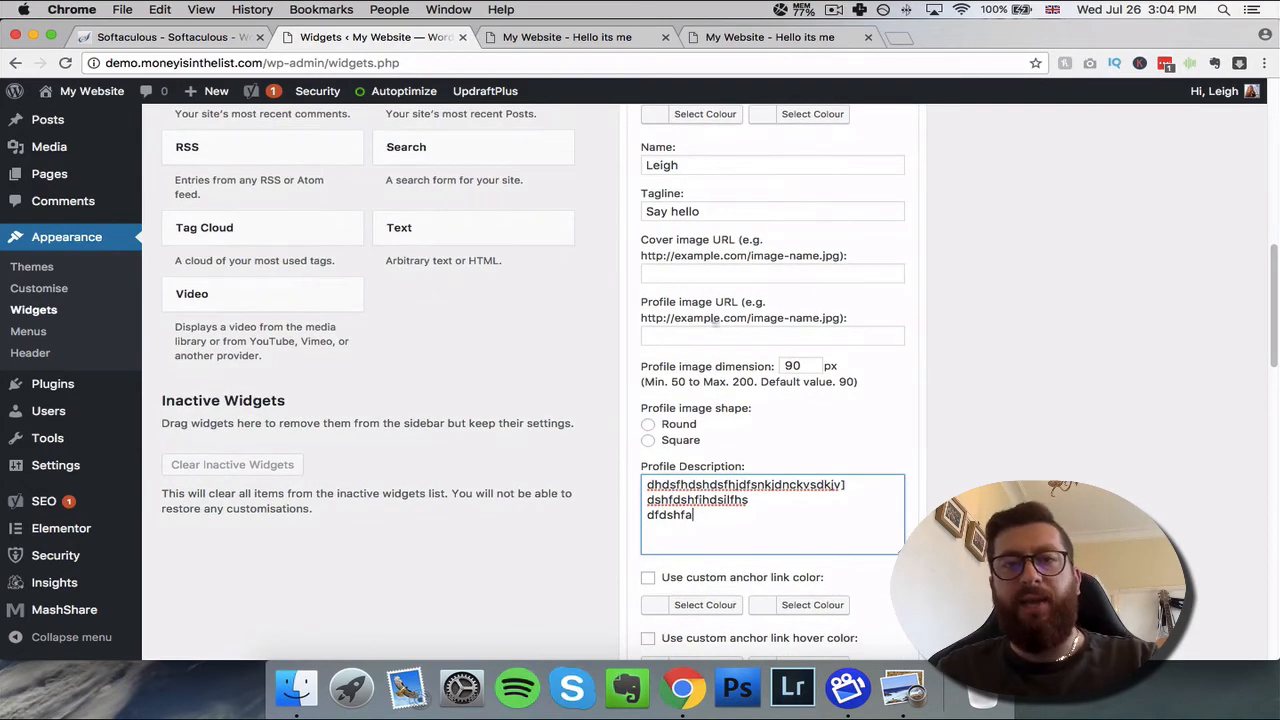
scroll(700, 380, "down", 4)
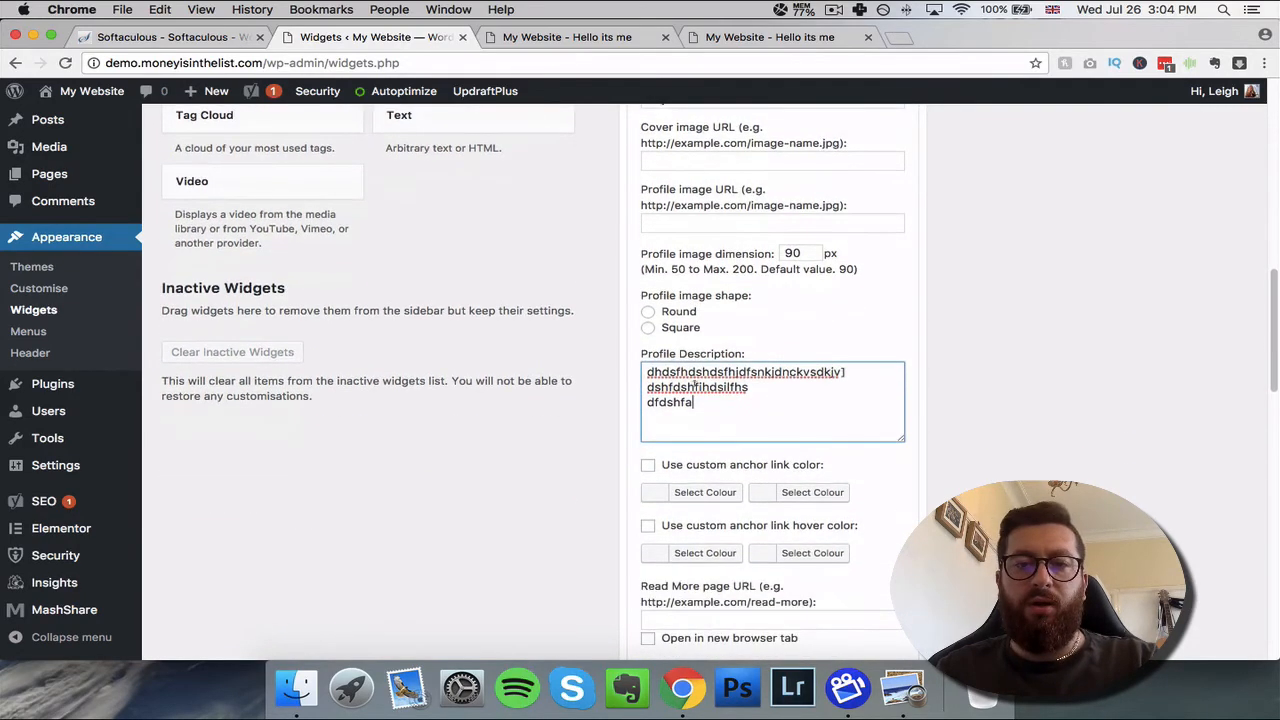
scroll(697, 402, "down", 3)
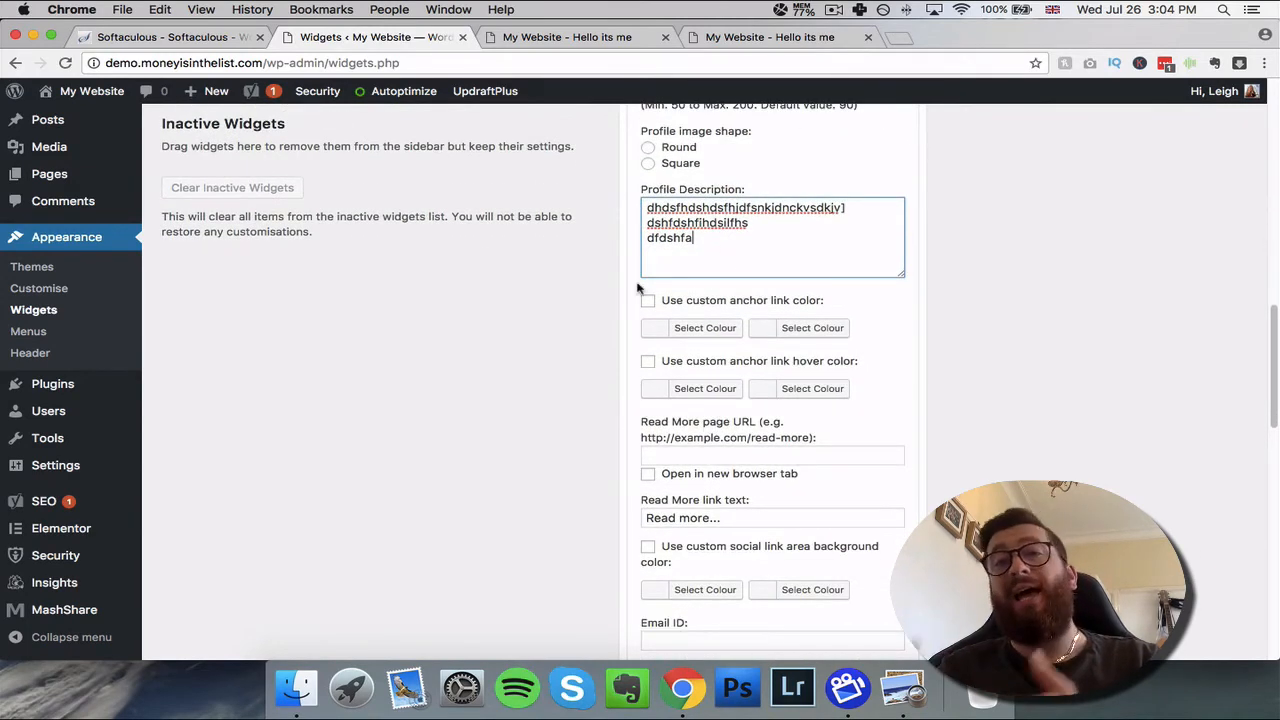
scroll(843, 391, "down", 2)
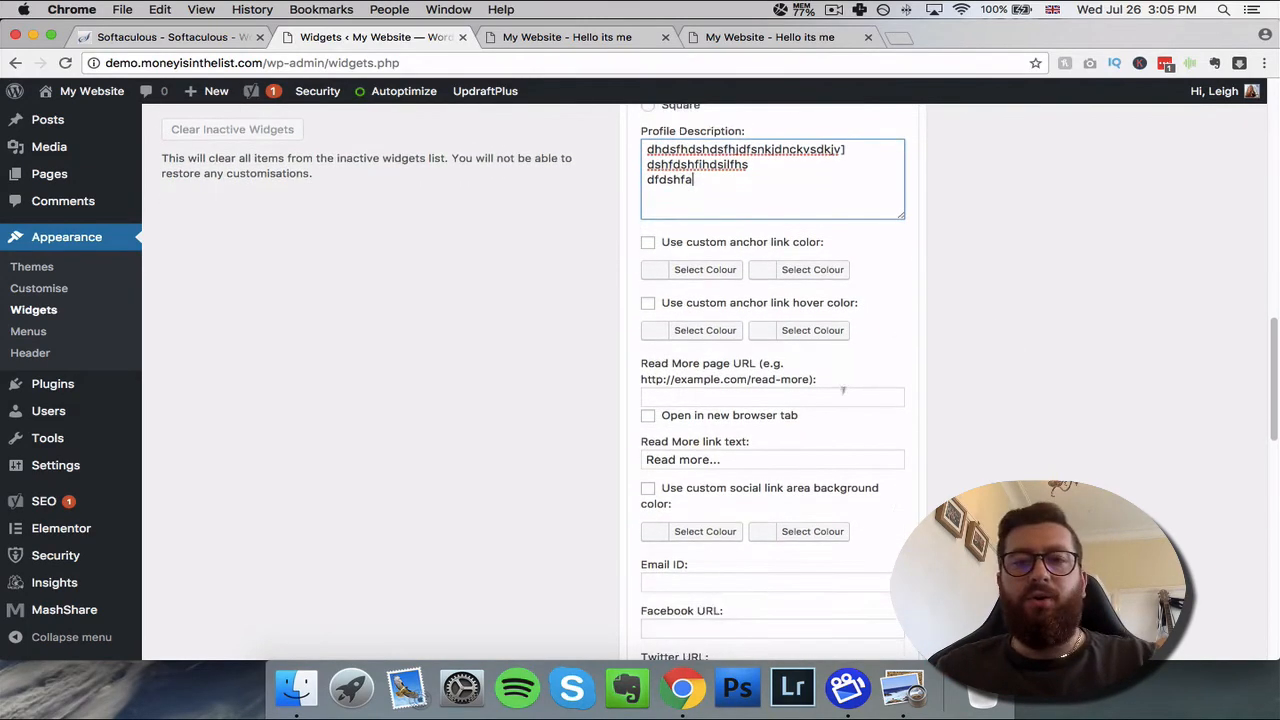
scroll(843, 391, "down", 3)
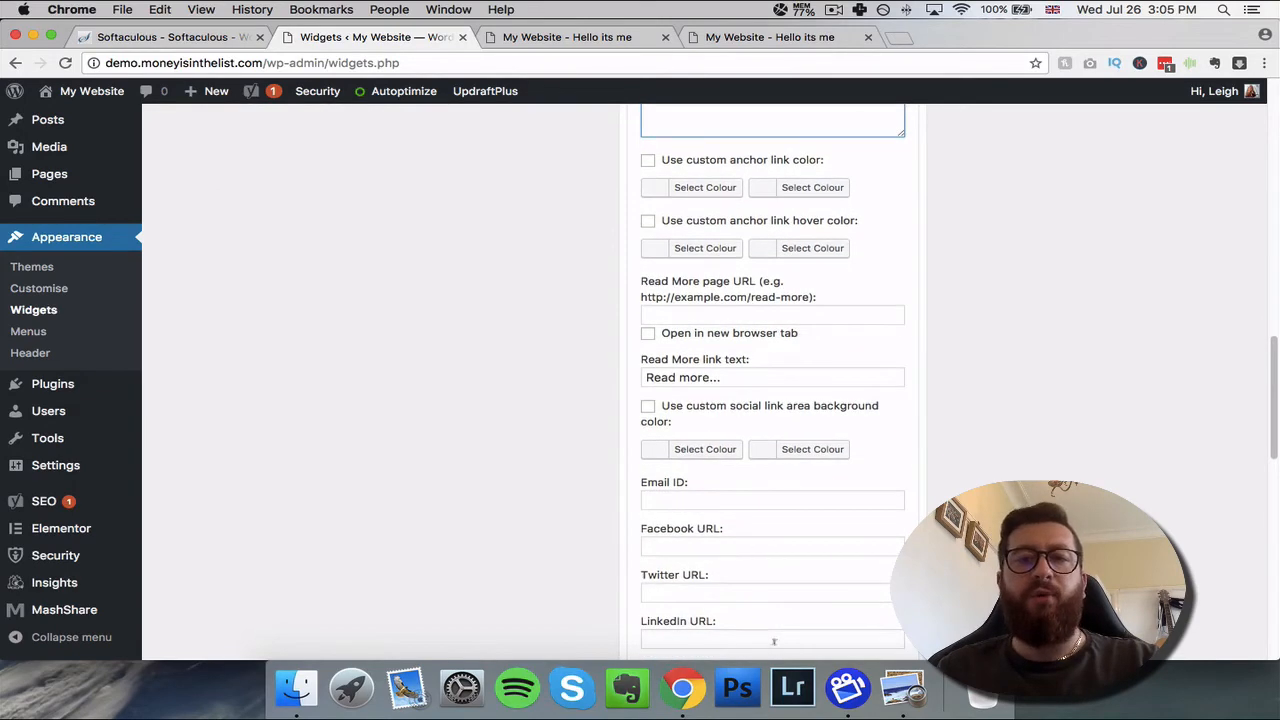
scroll(773, 641, "down", 20)
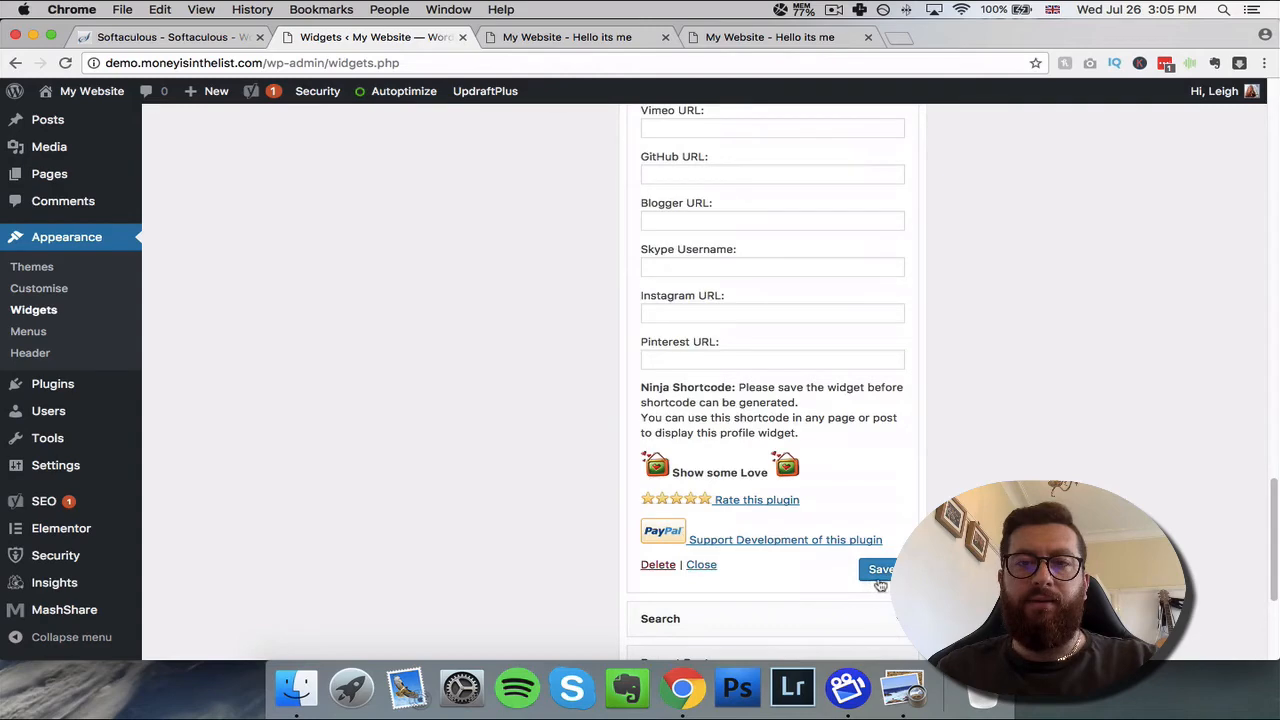
left_click(879, 577)
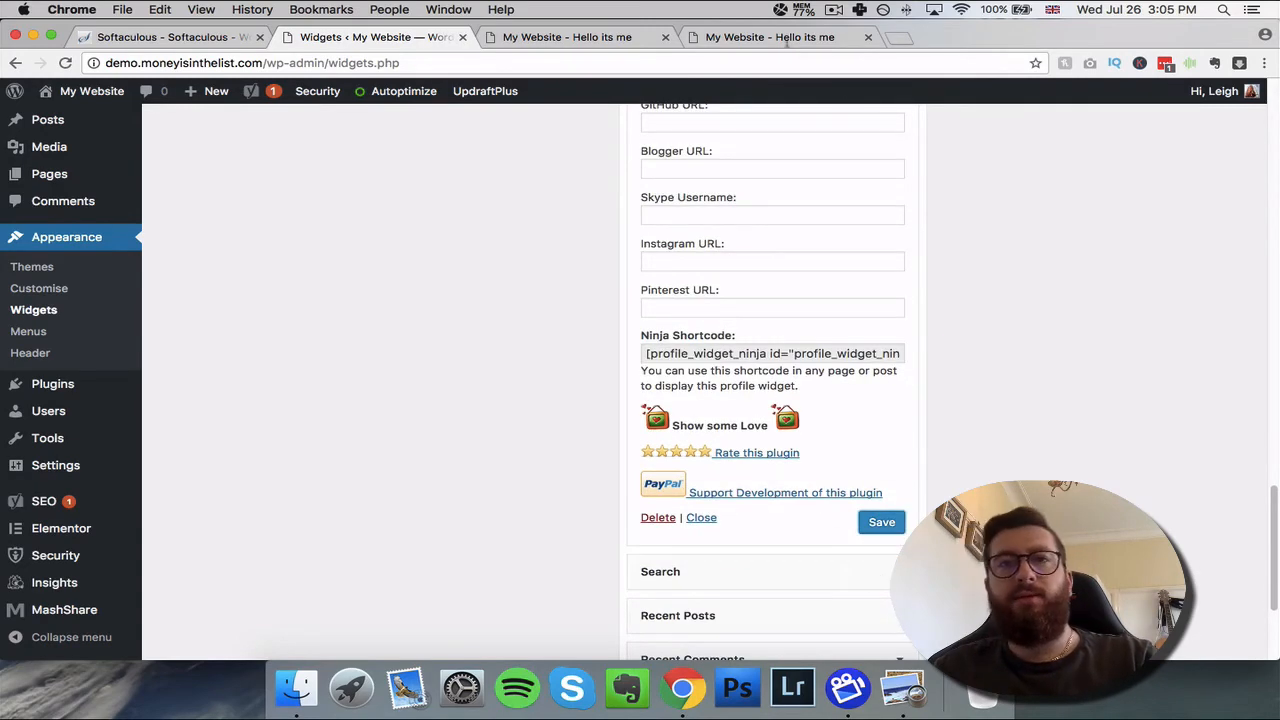
- Reload the demo site's home page and check how the profile widget looks in the blog sidebar
left_click(778, 40)
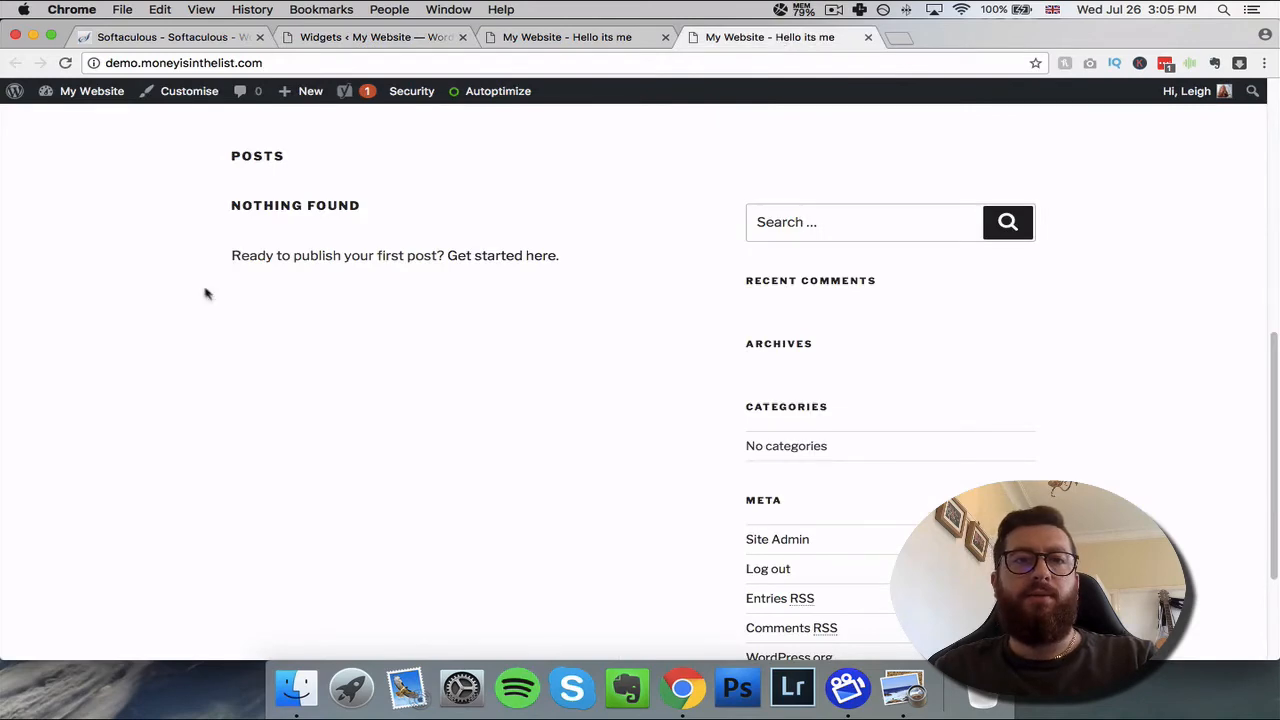
scroll(210, 292, "up", 10)
left_click(590, 42)
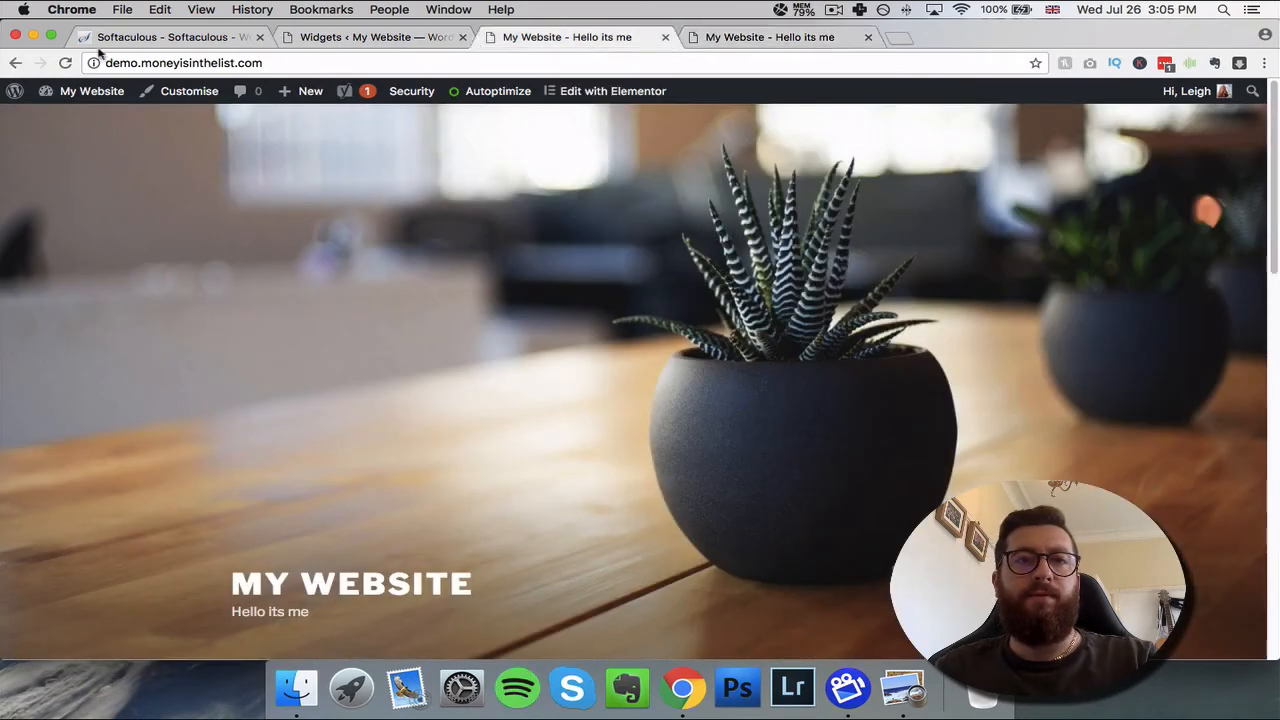
left_click(65, 62)
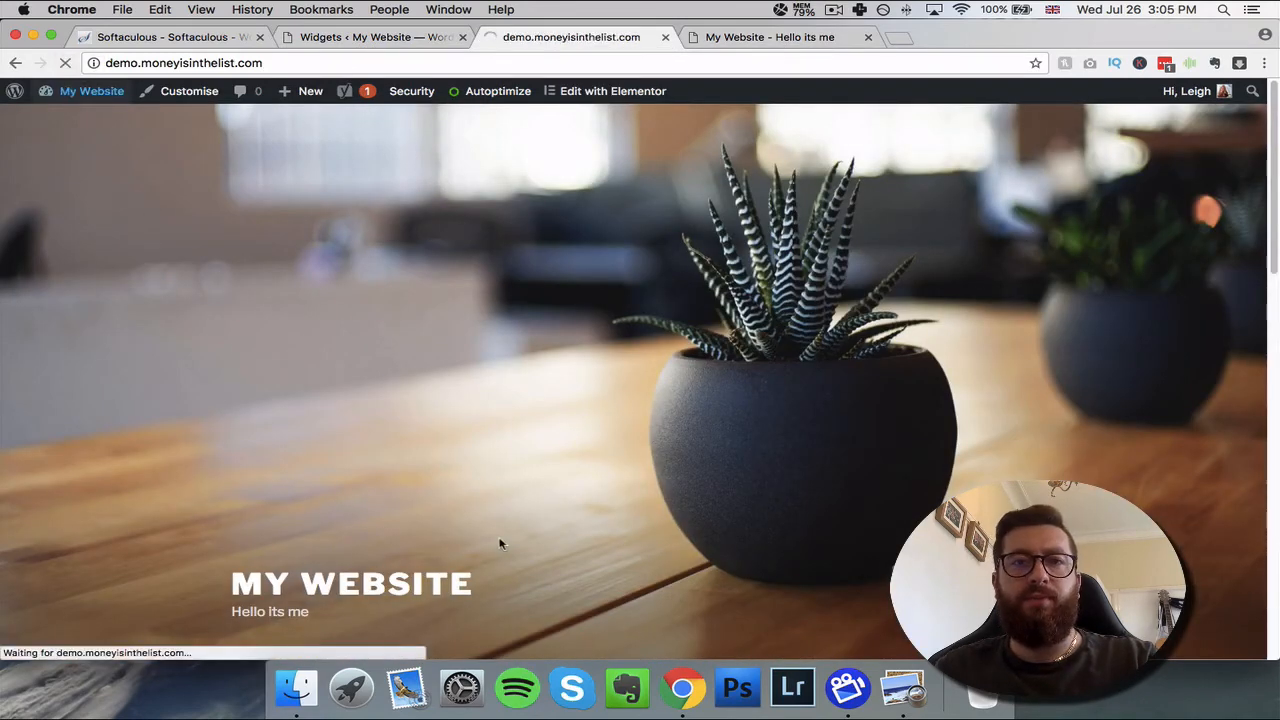
scroll(637, 477, "down", 2)
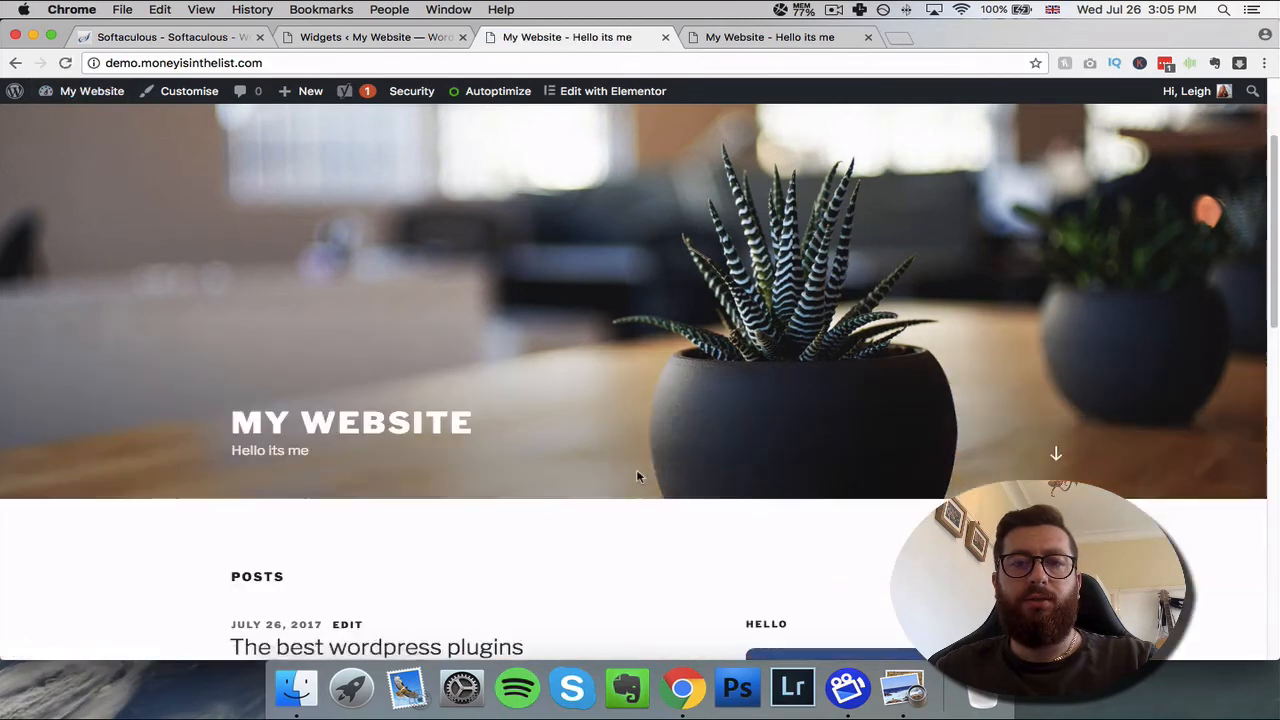
scroll(637, 477, "down", 5)
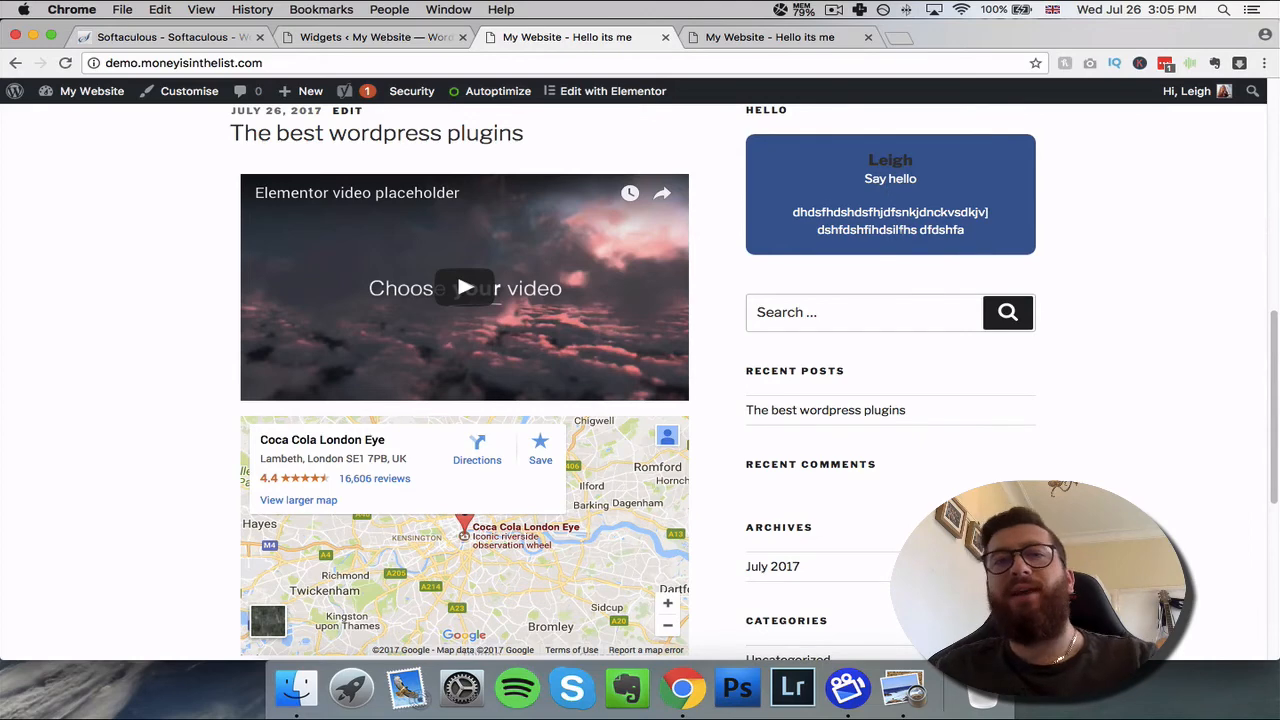
scroll(754, 384, "up", 1)
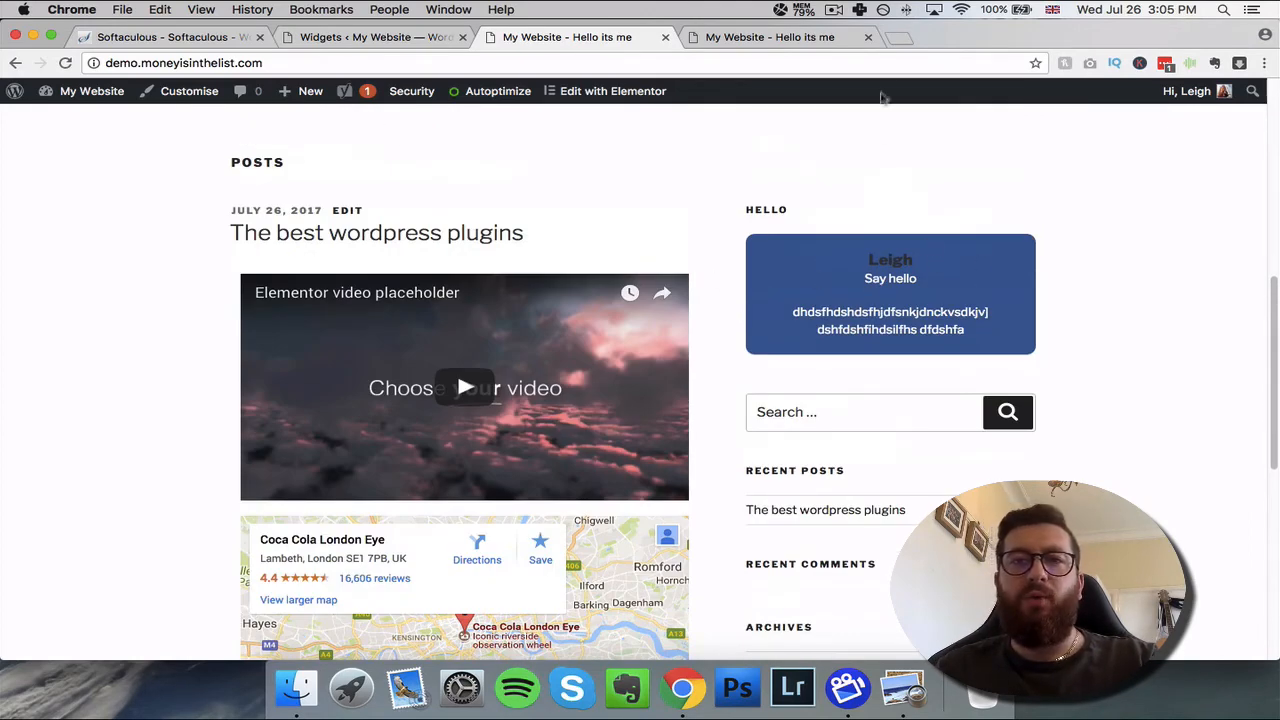
- Open the moneyisinthelist.com home page in a new browser tab
left_click(896, 42)
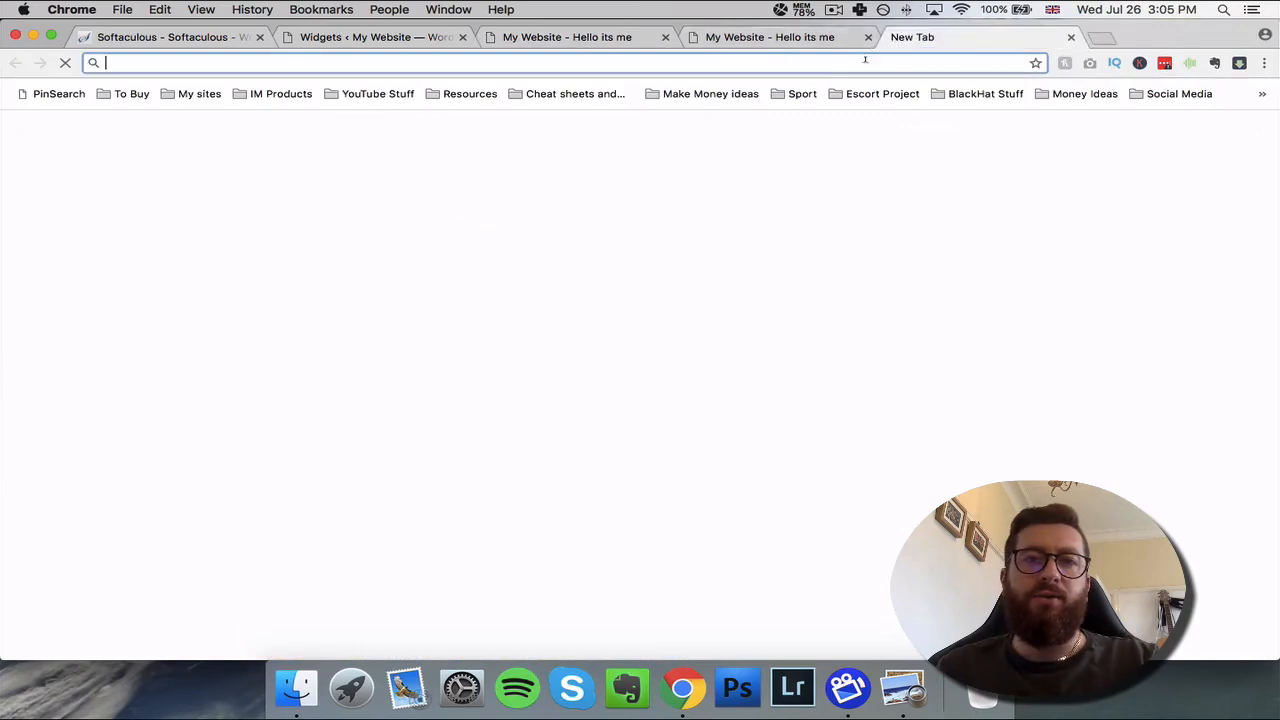
type("moneyus")
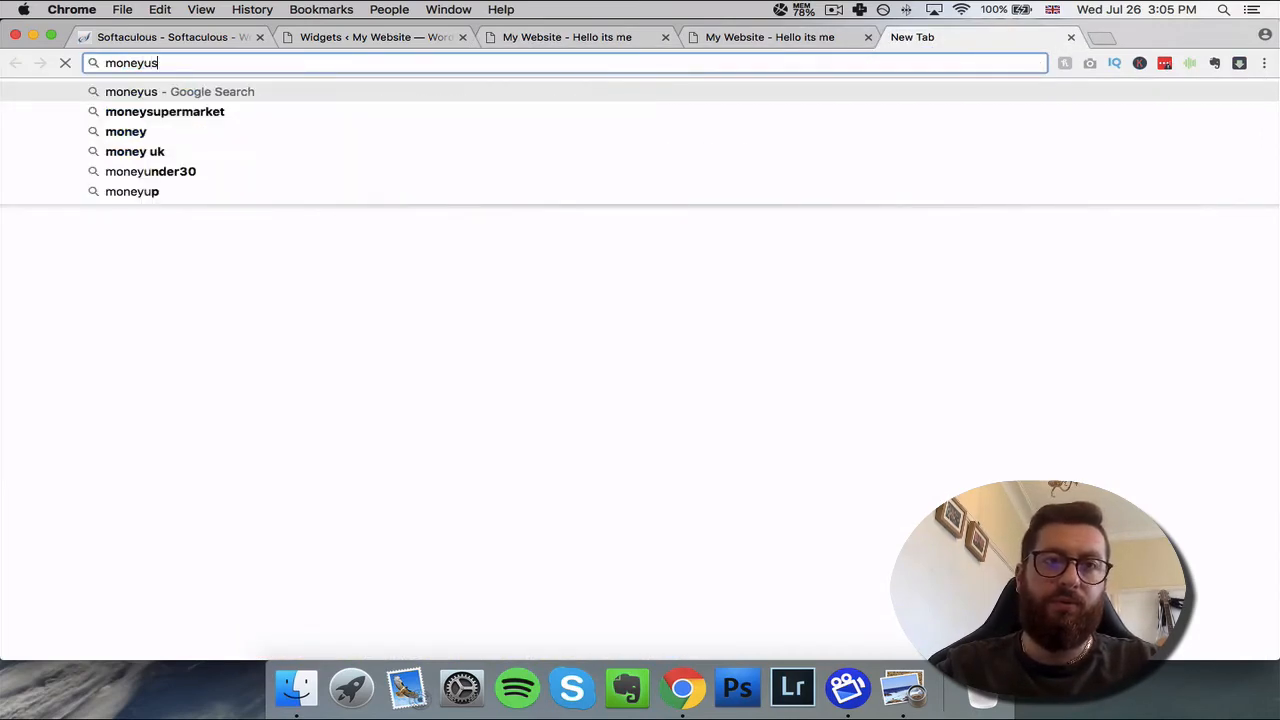
key("BackSpace")
key("BackSpace")
type("isinthelist.com/wp-admin/")
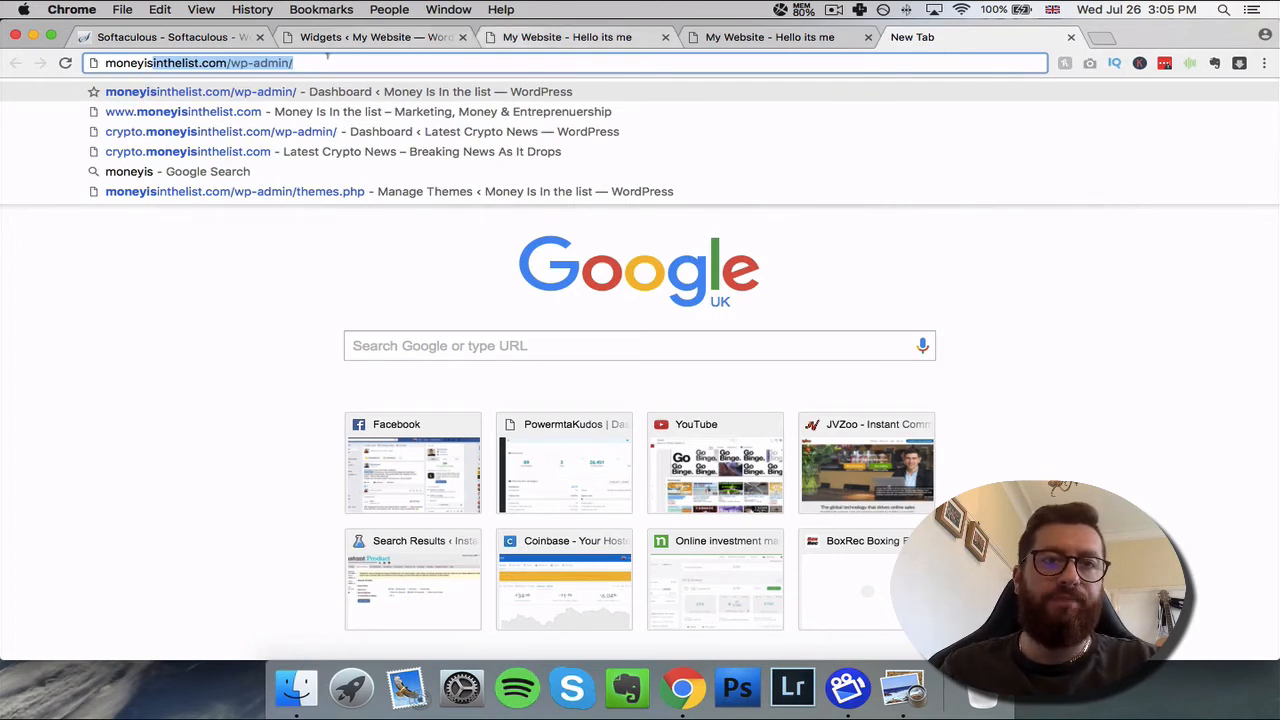
left_click(323, 57)
key("BackSpace")
key("BackSpace")
key("BackSpace")
key("BackSpace")
key("BackSpace")
key("BackSpace")
key("BackSpace")
key("BackSpace")
key("BackSpace")
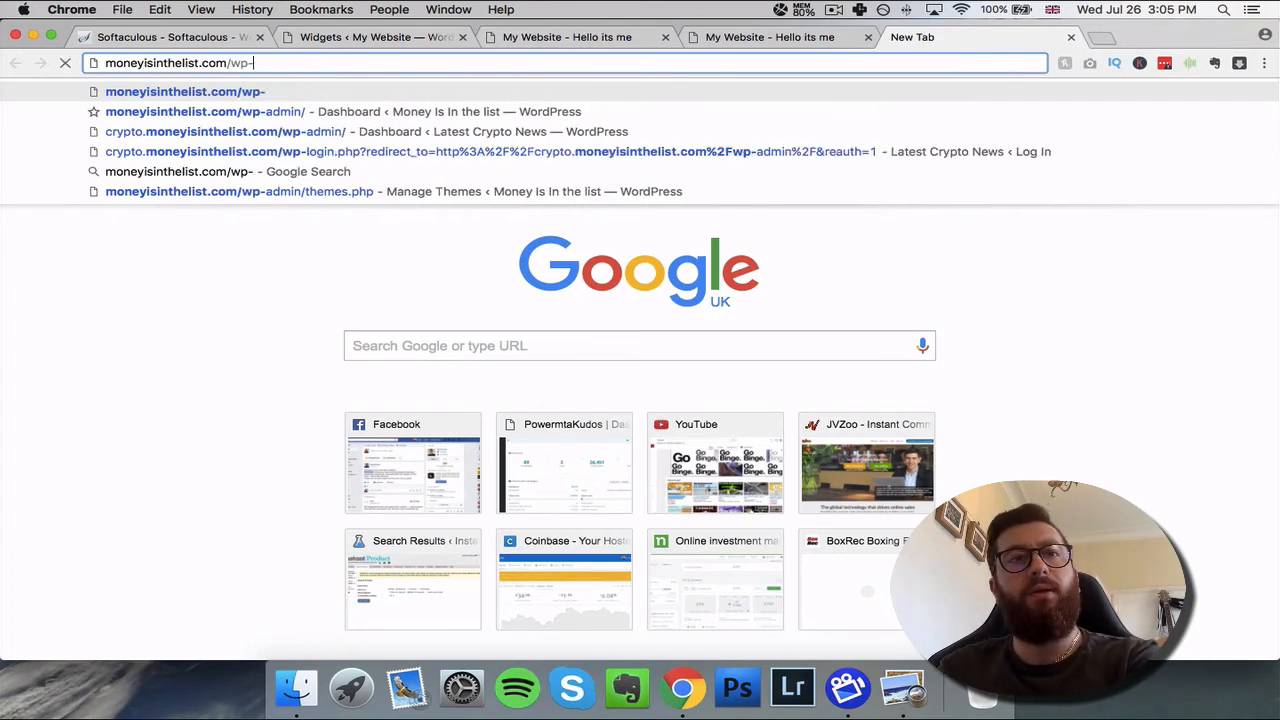
key("Return")
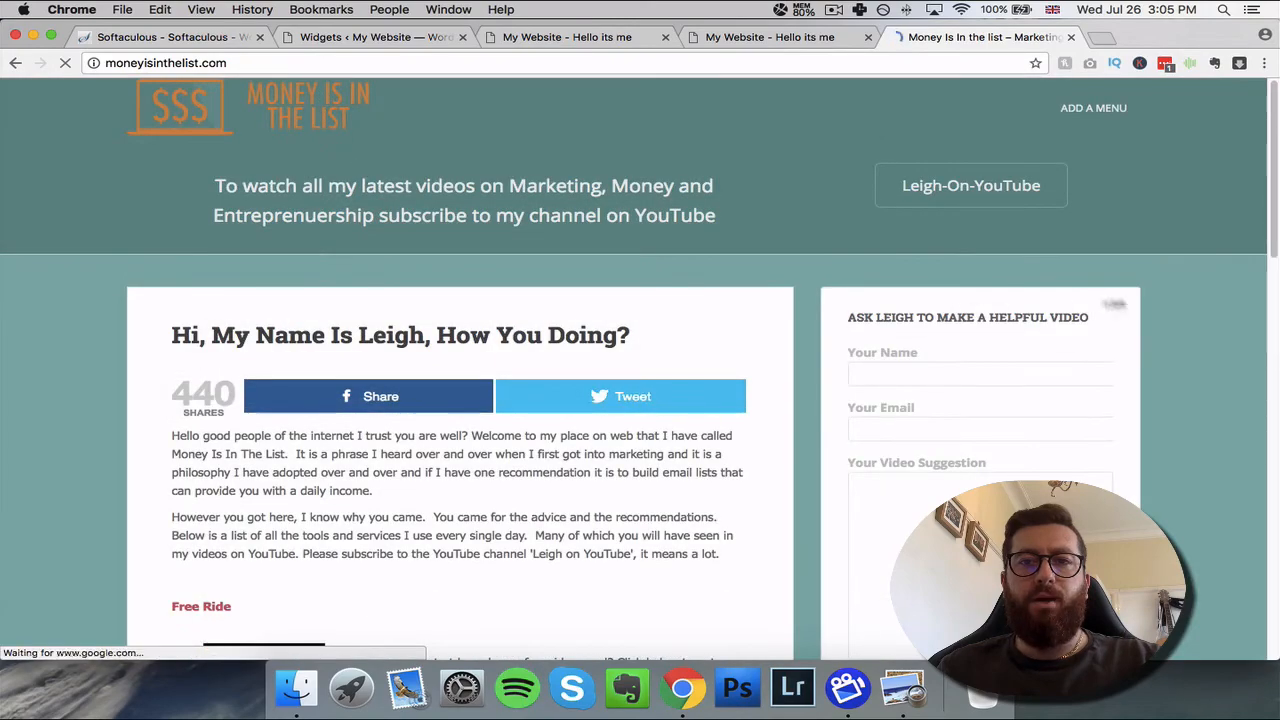
- Examine the finished profile widget in the Money Is In The List sidebar and compare it with the demo site's version
scroll(1260, 282, "down", 10)
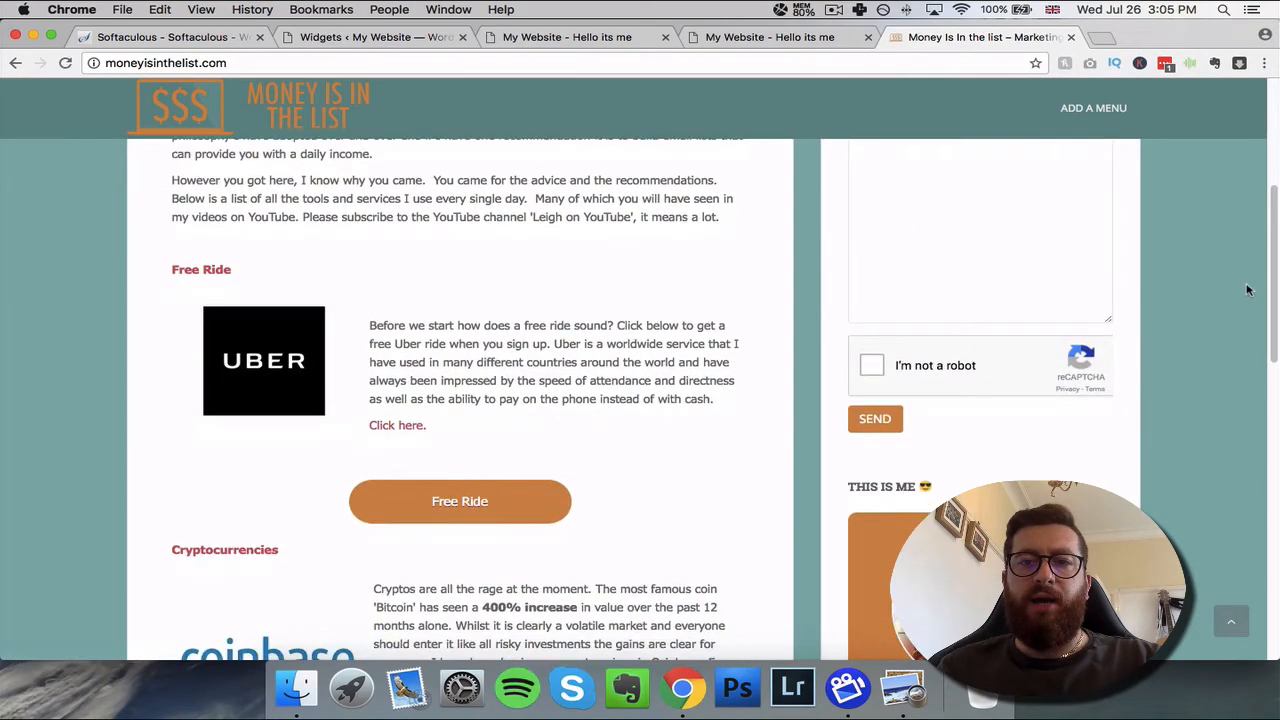
scroll(1246, 279, "down", 10)
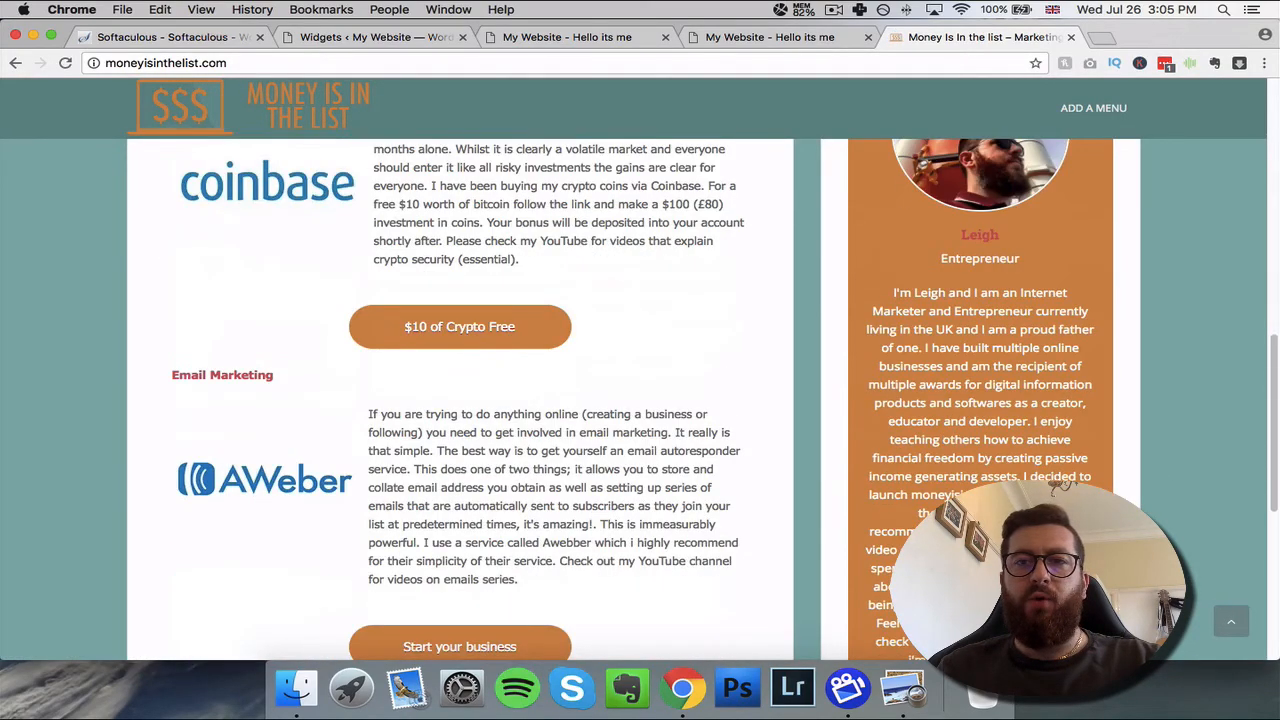
scroll(1025, 235, "up", 6)
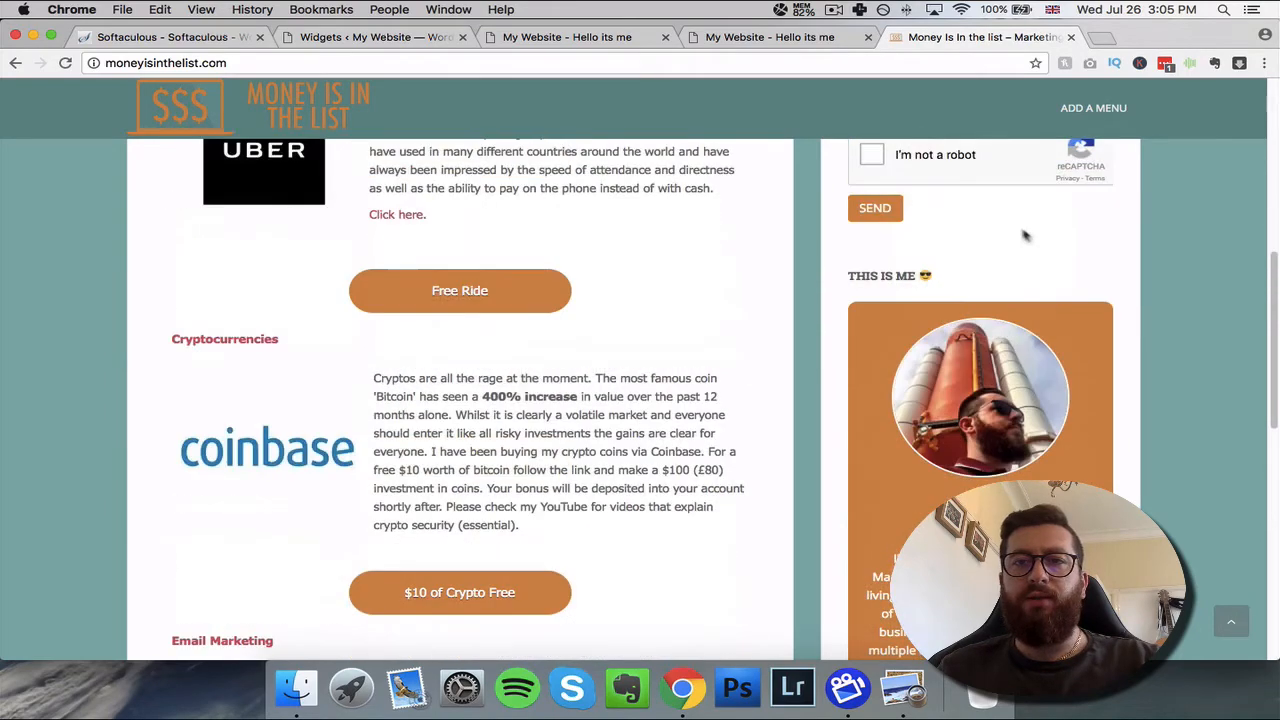
scroll(987, 424, "down", 6)
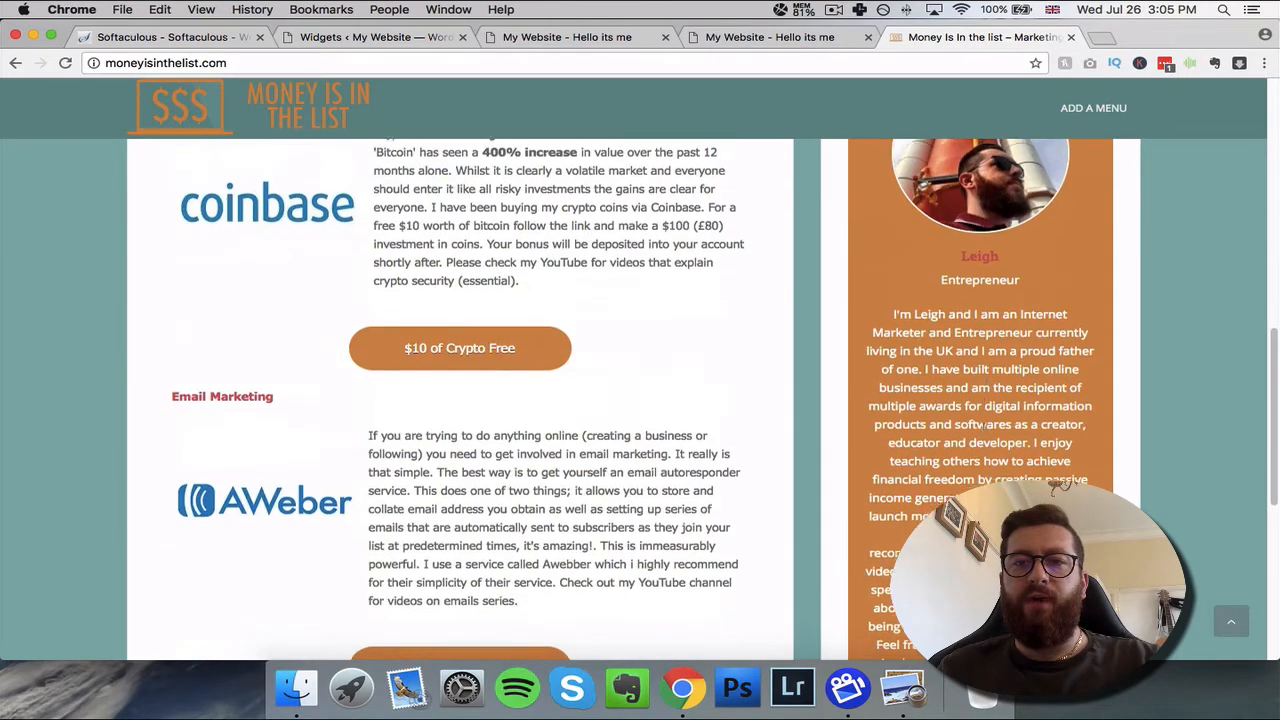
scroll(987, 424, "down", 3)
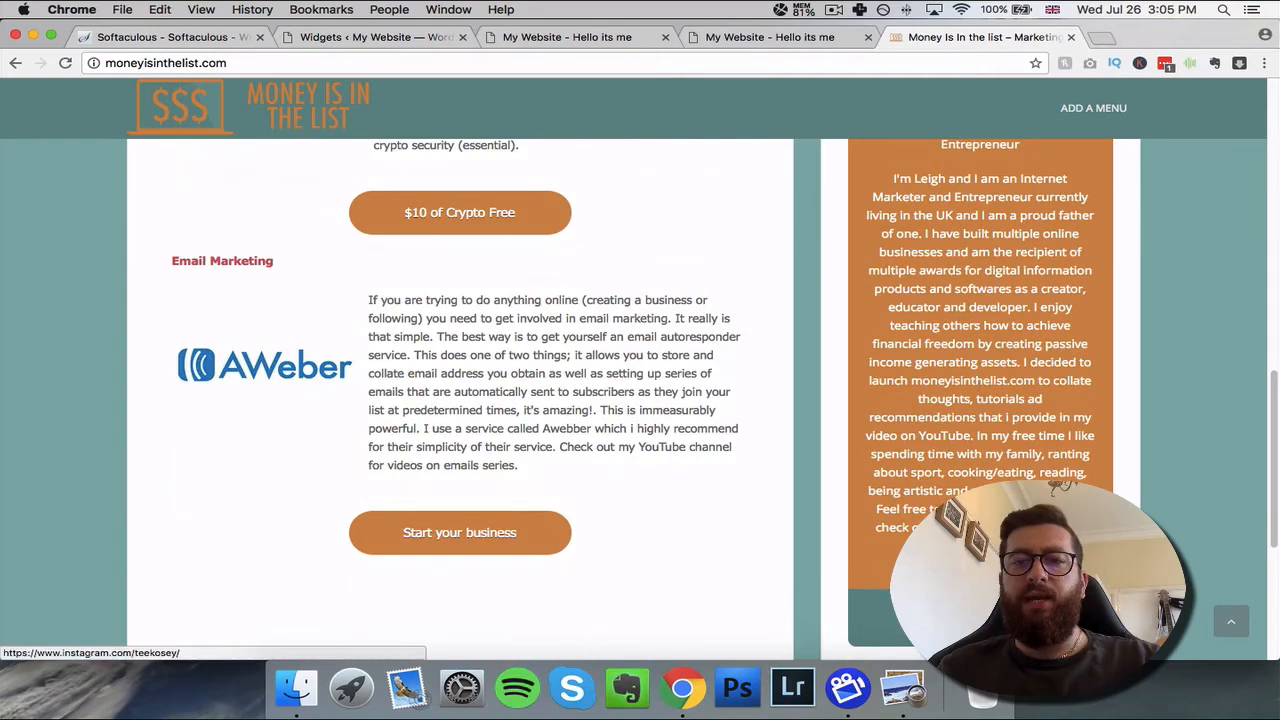
scroll(460, 400, "up", 10)
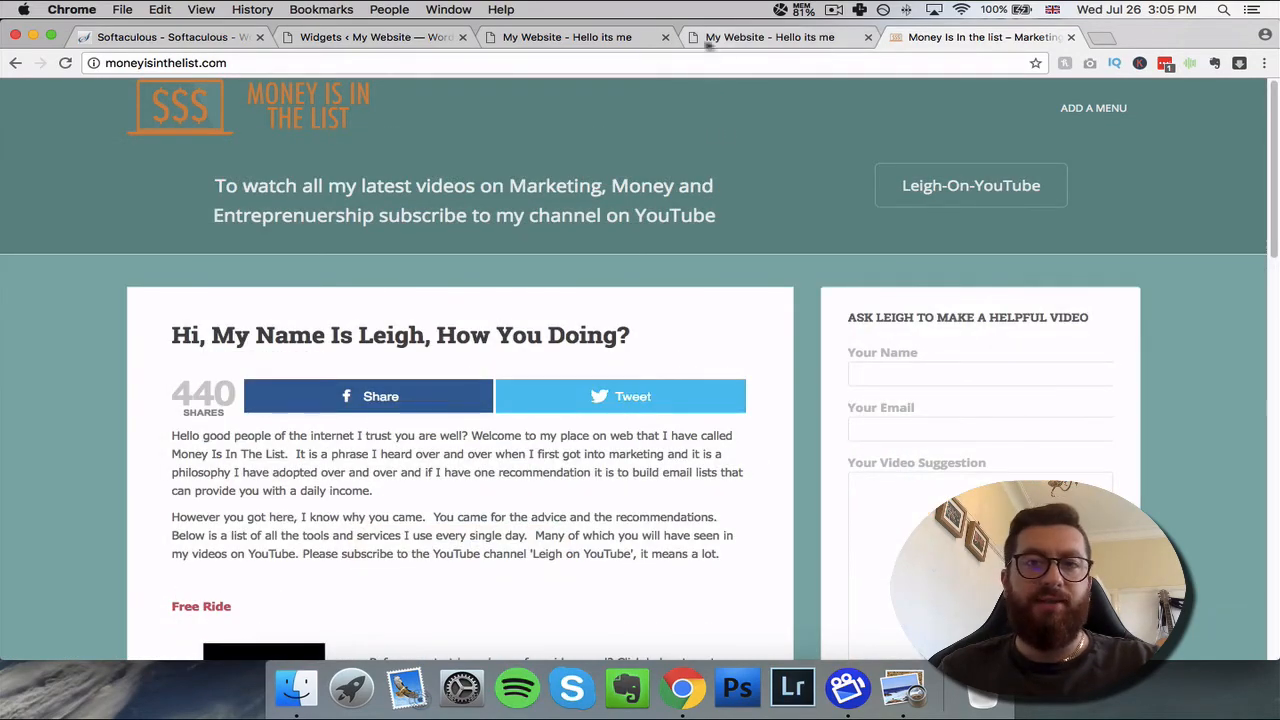
left_click(621, 40)
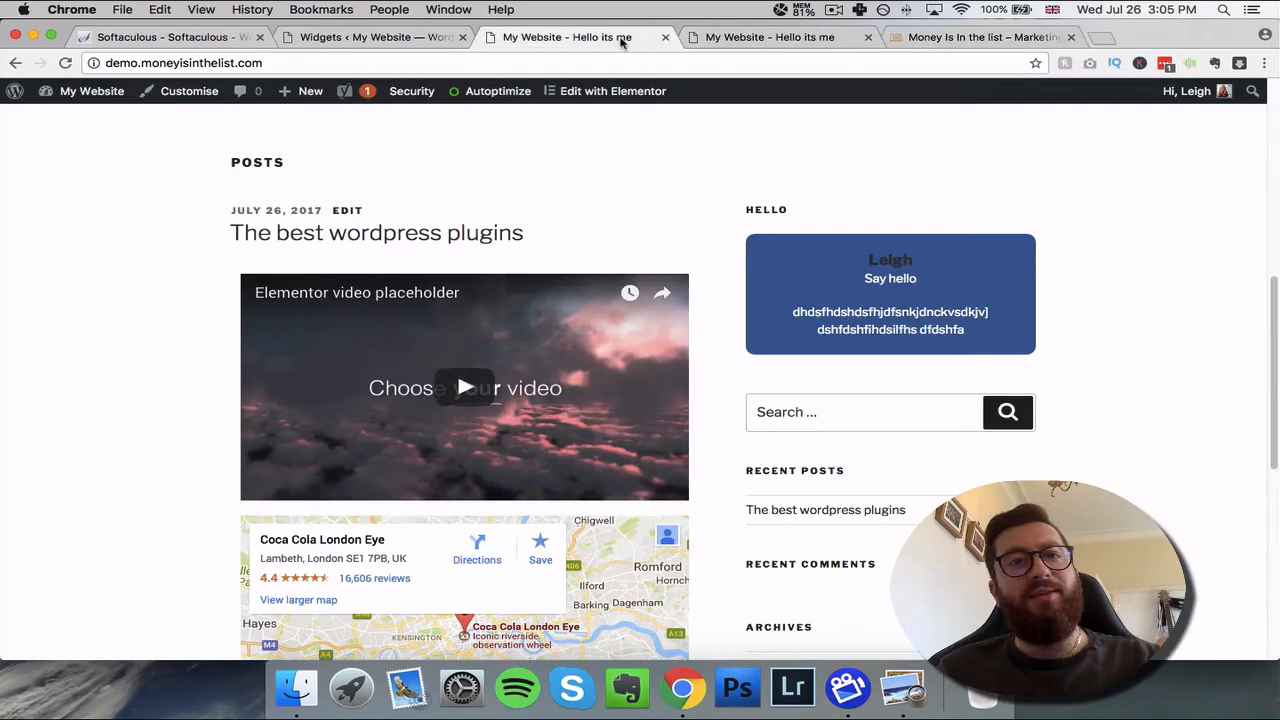
- Search the new plugins in the demo site's admin for "contact form 7", and install and activate Contact Form 7
left_click(421, 40)
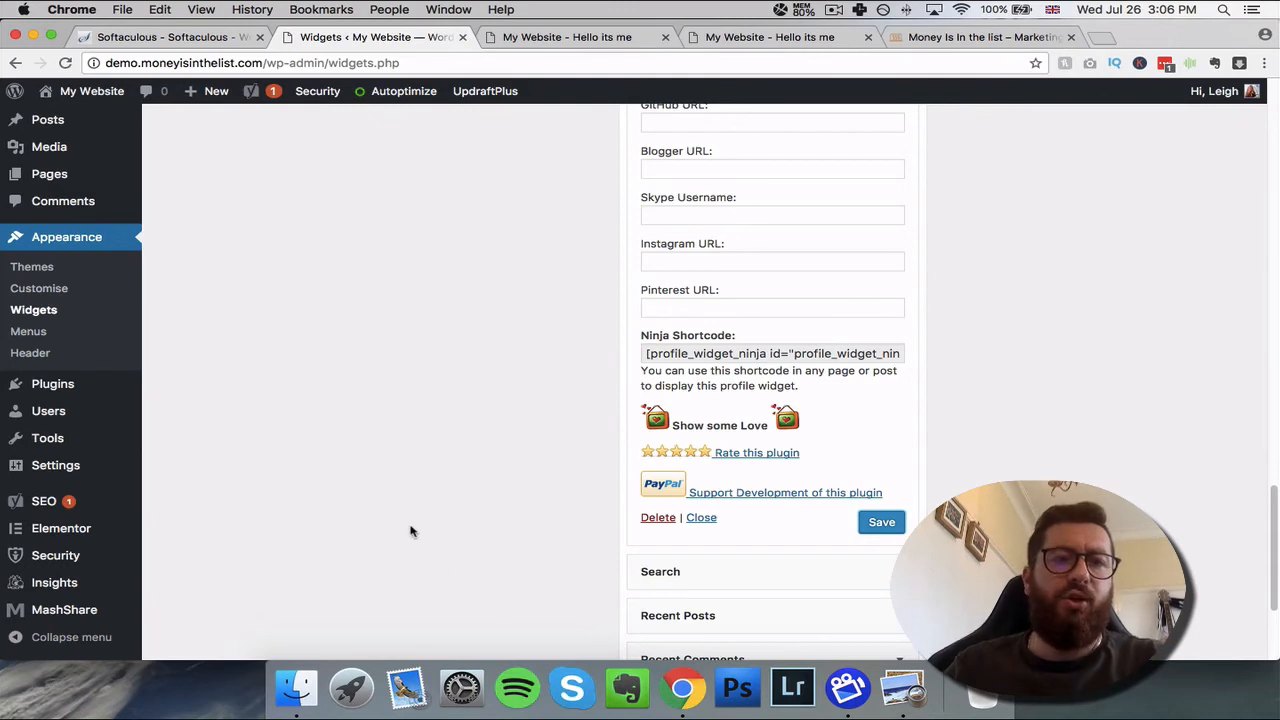
mouse_move(85, 397)
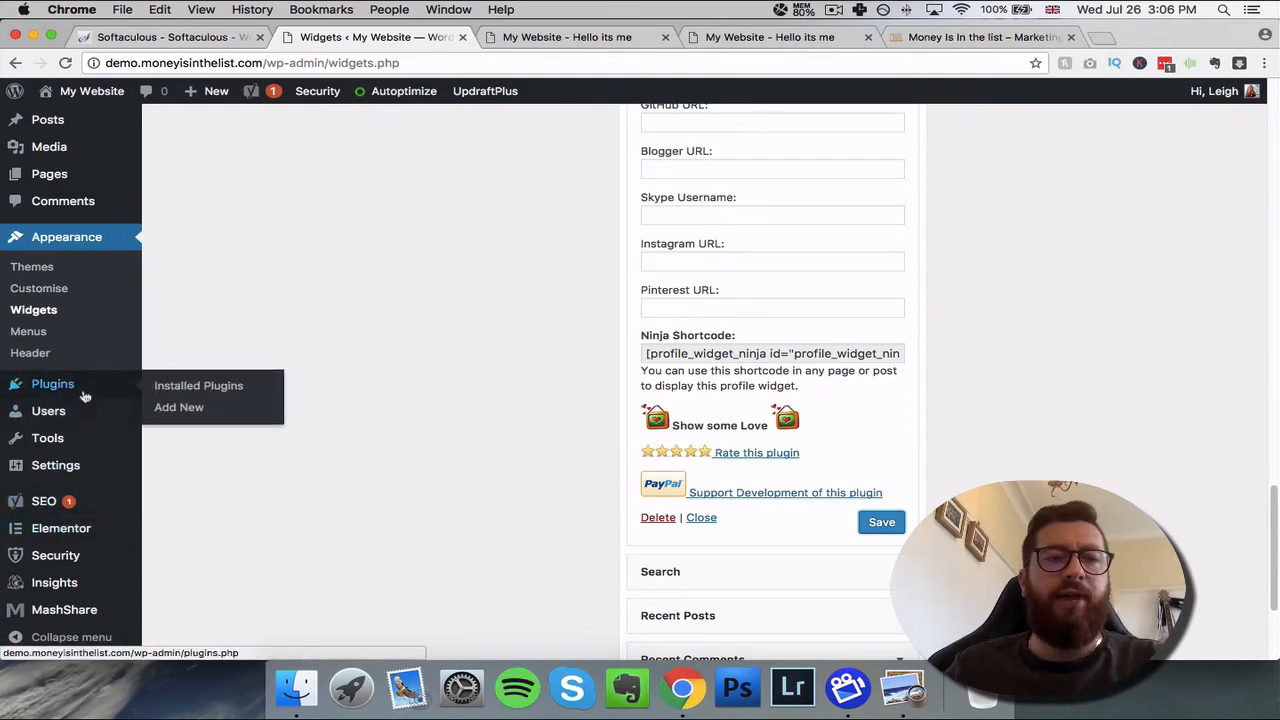
left_click(167, 412)
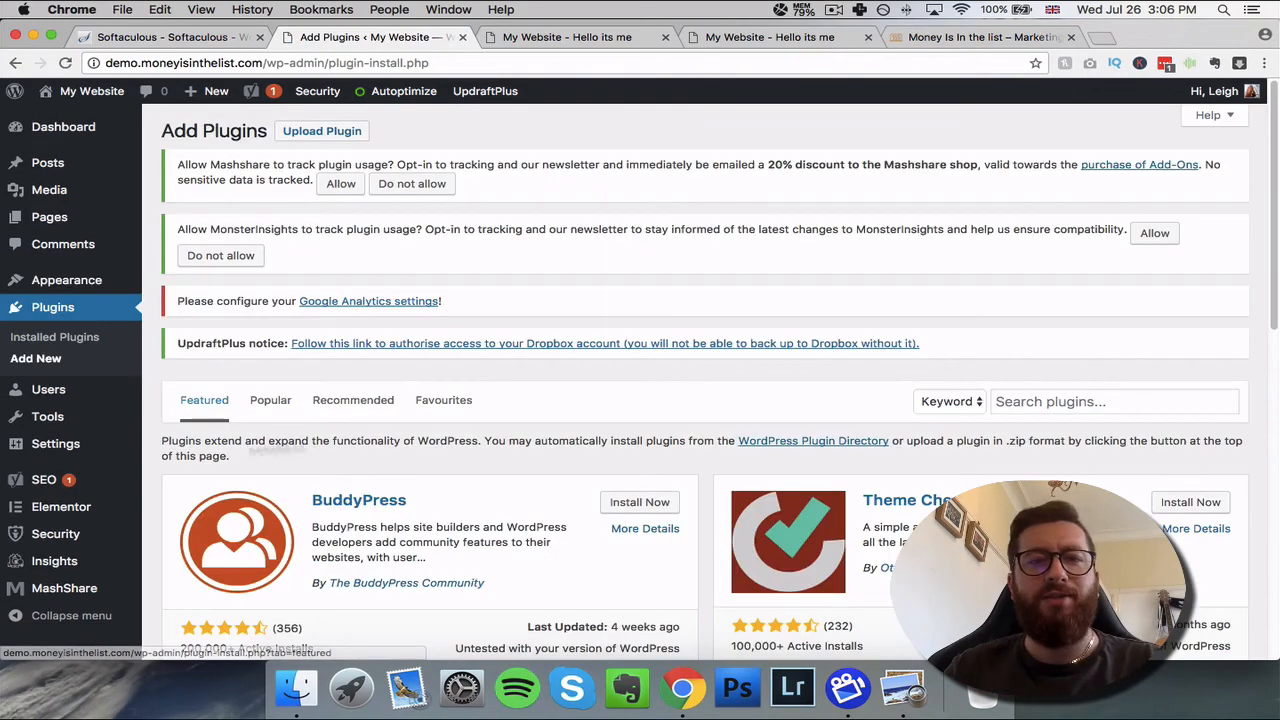
left_click(1080, 401)
type("con")
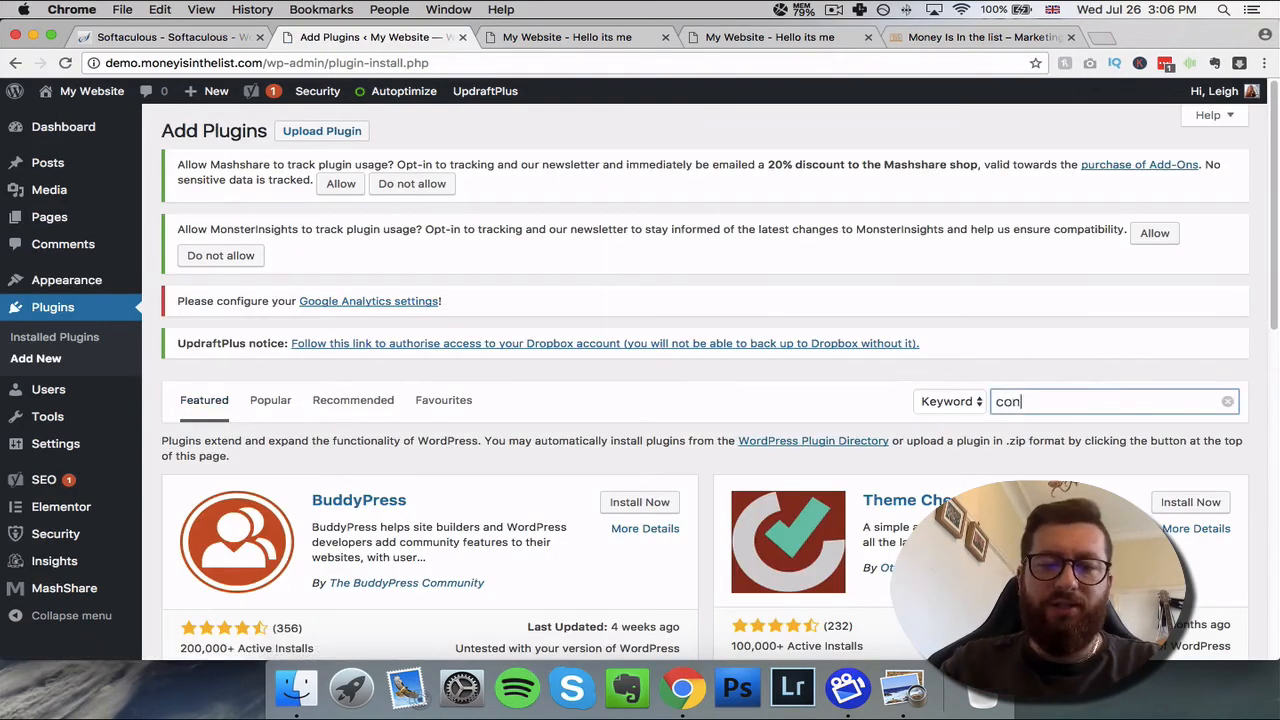
type("tact form 7")
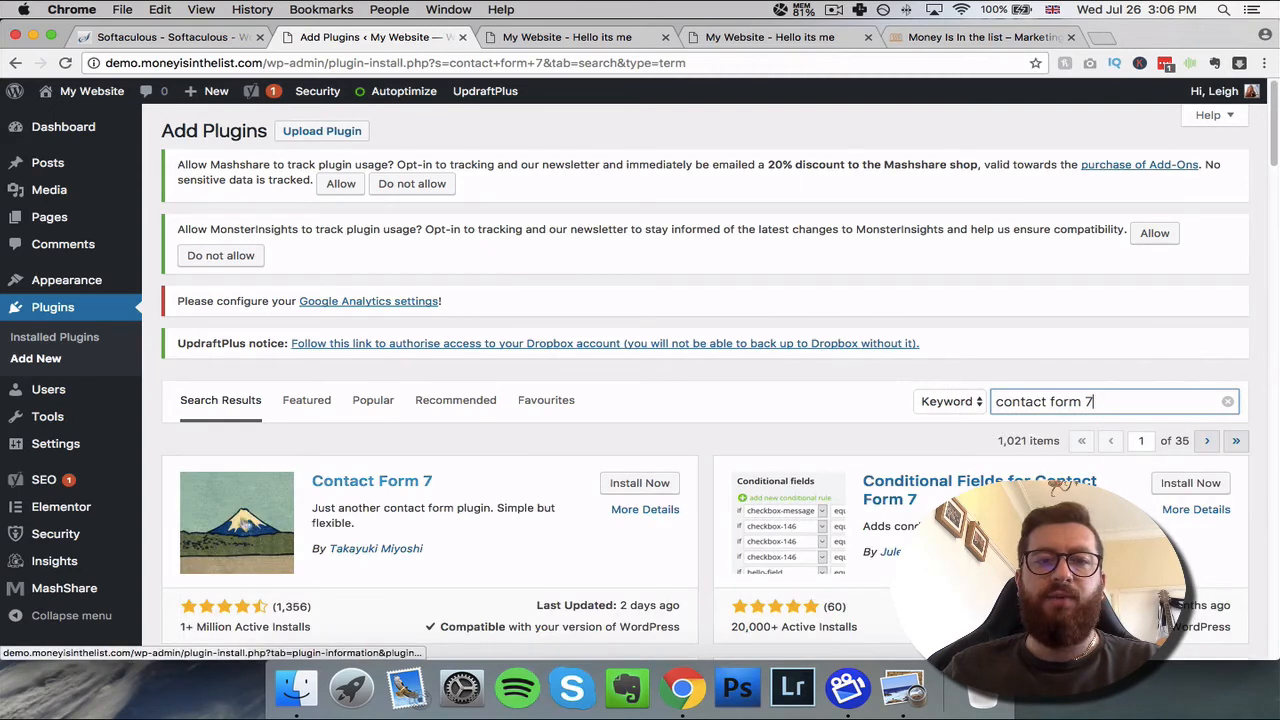
left_click(640, 484)
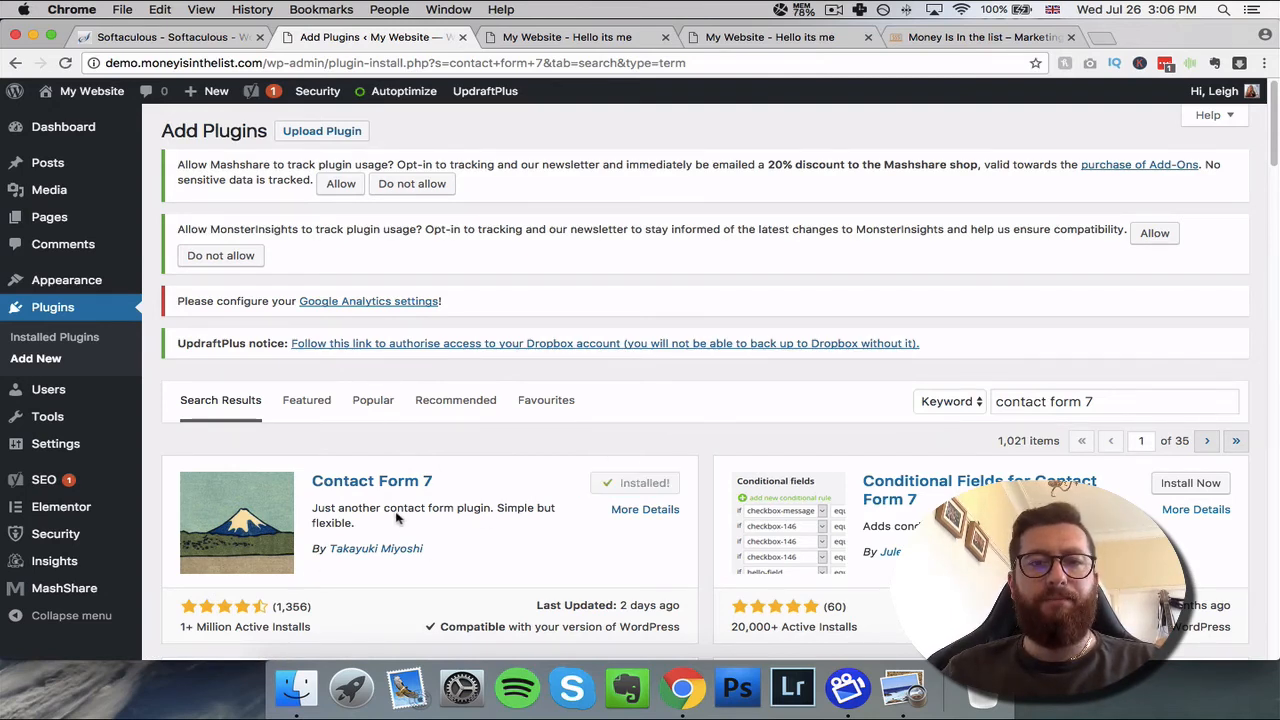
left_click(638, 485)
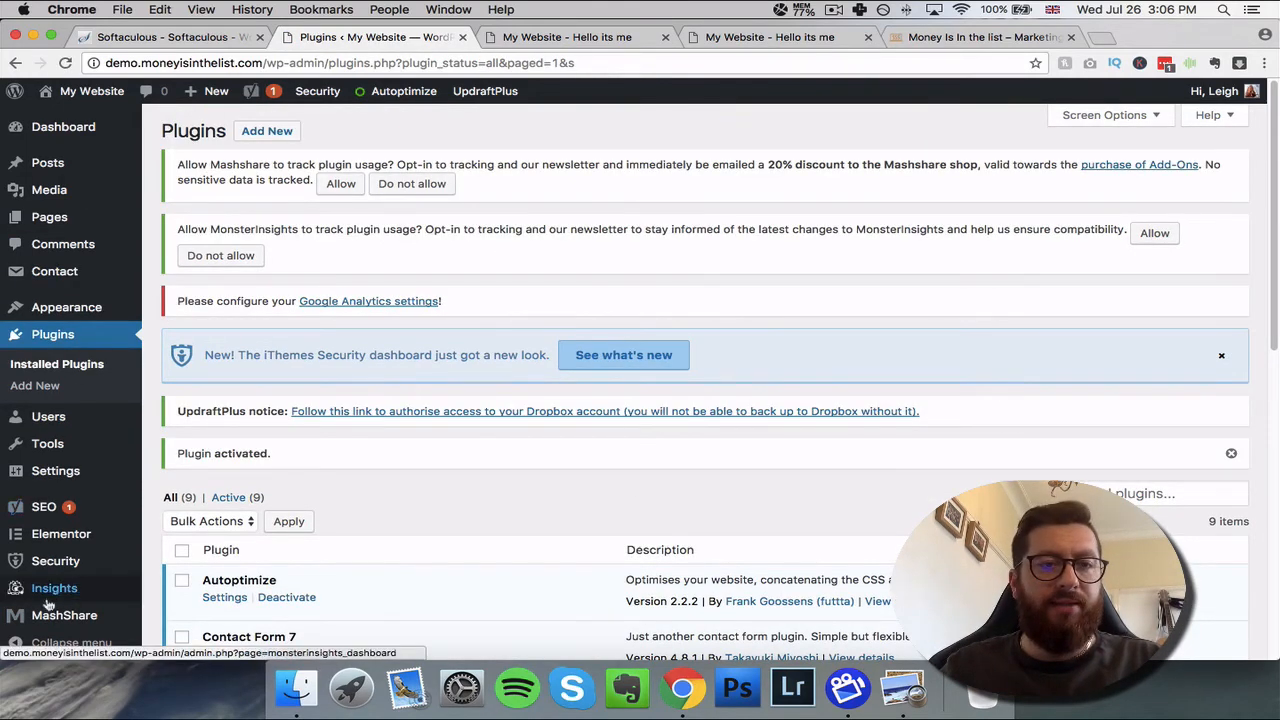
- Open Contact Form 7's list of contact forms and bring the Contact form 1 entry into view
mouse_move(53, 277)
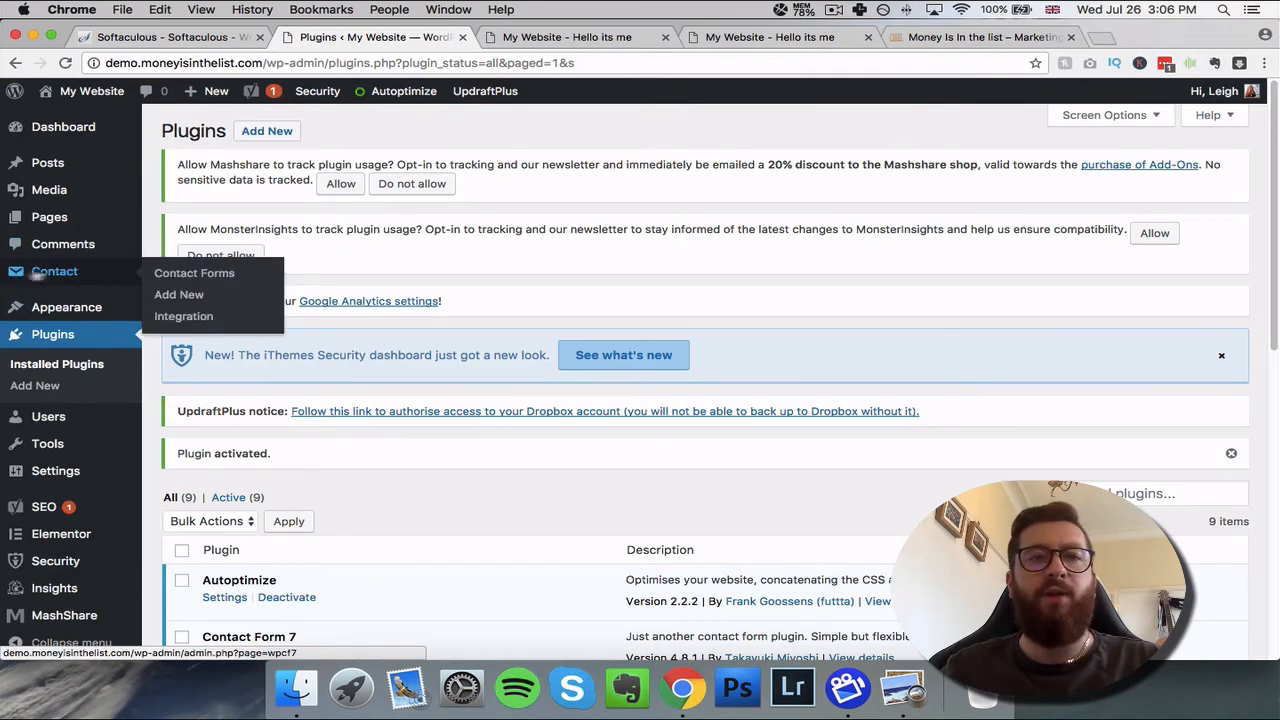
left_click(97, 276)
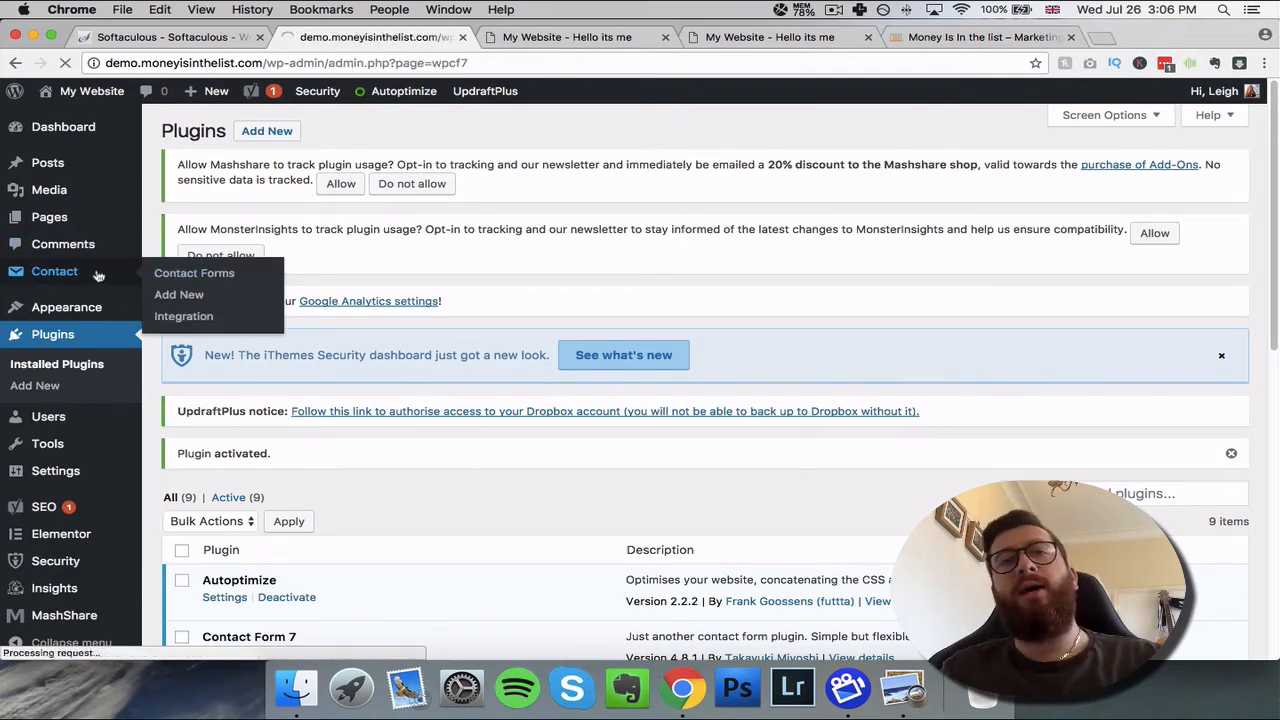
scroll(443, 345, "down", 3)
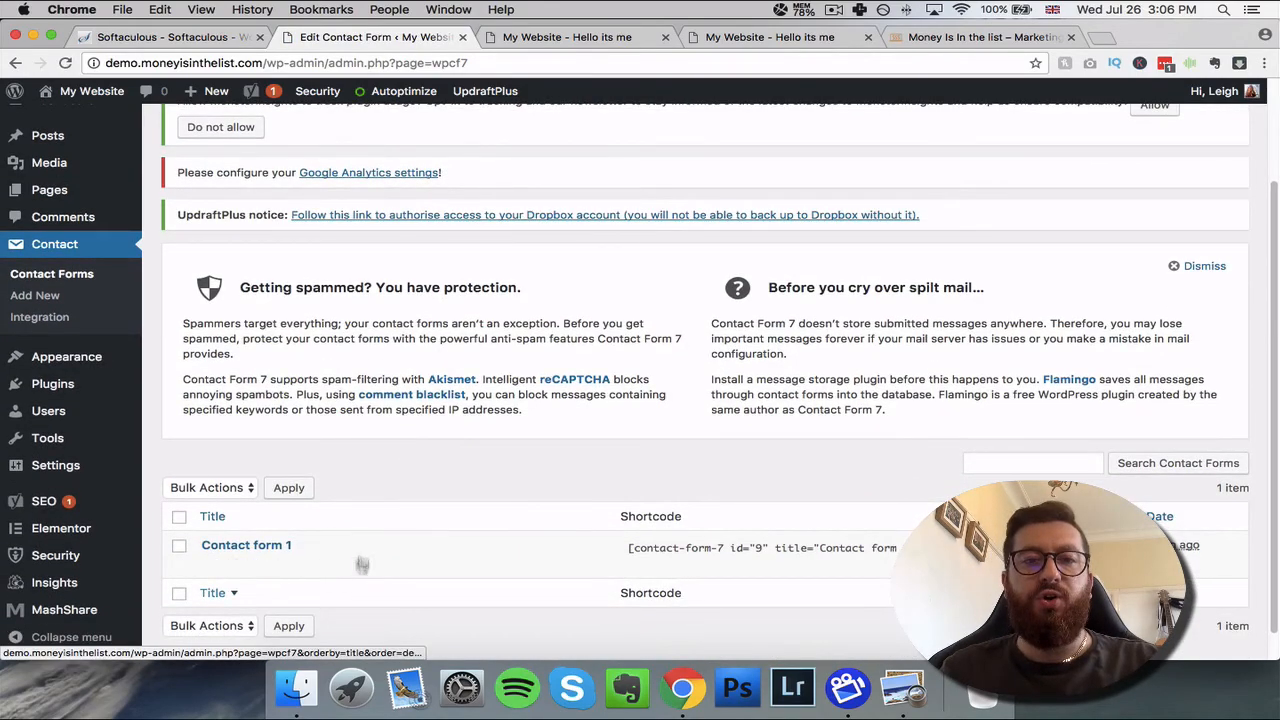
- Start a new contact form in Contact Form 7 and examine its default form template
scroll(423, 514, "down", 1)
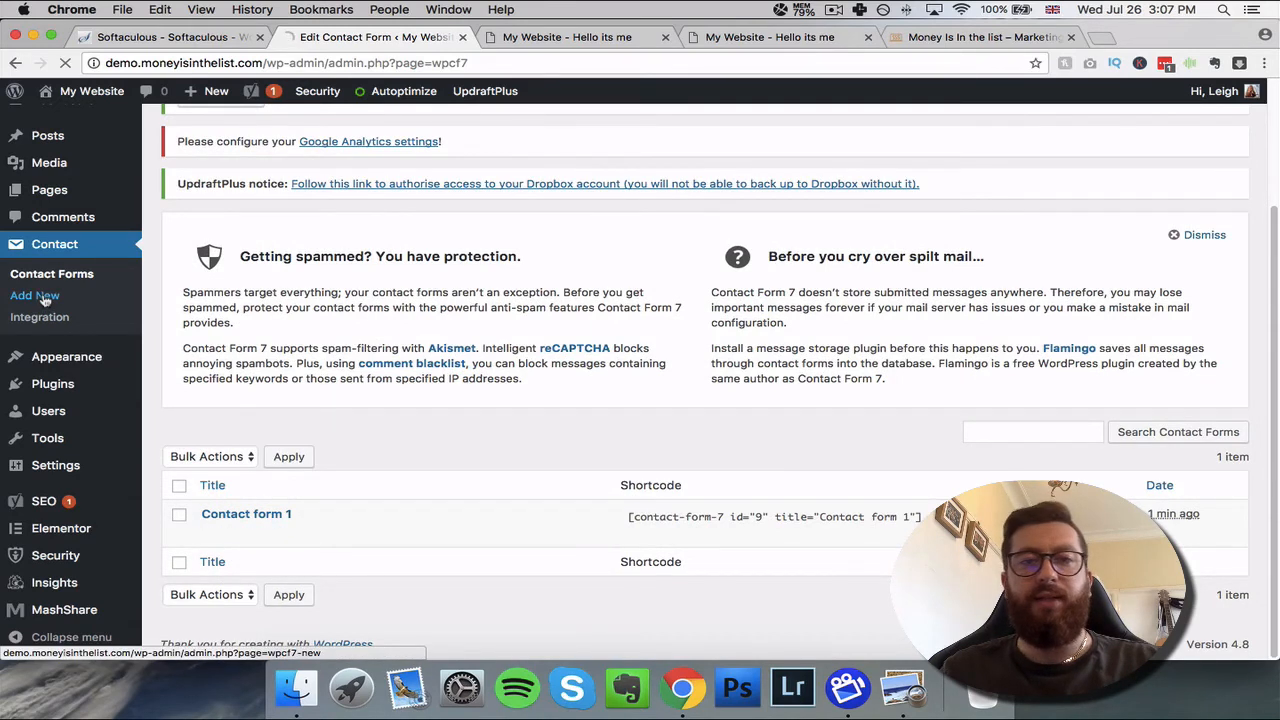
scroll(845, 346, "down", 1)
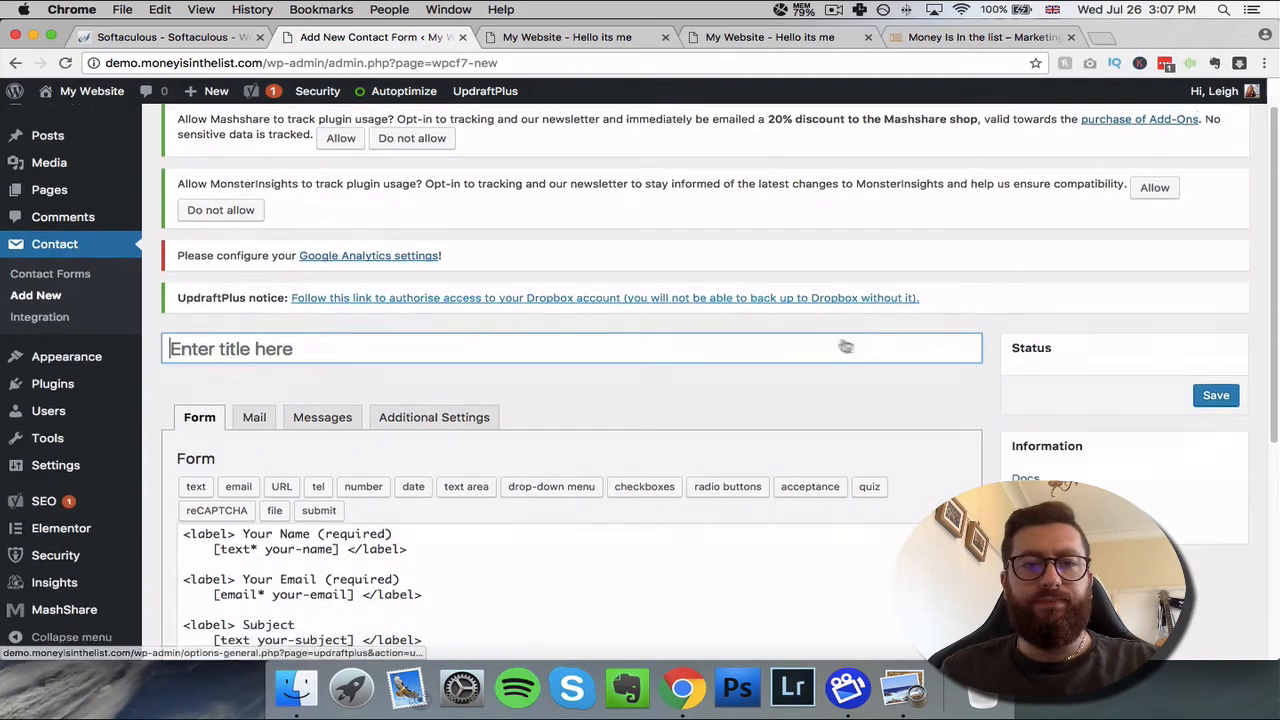
scroll(845, 346, "down", 5)
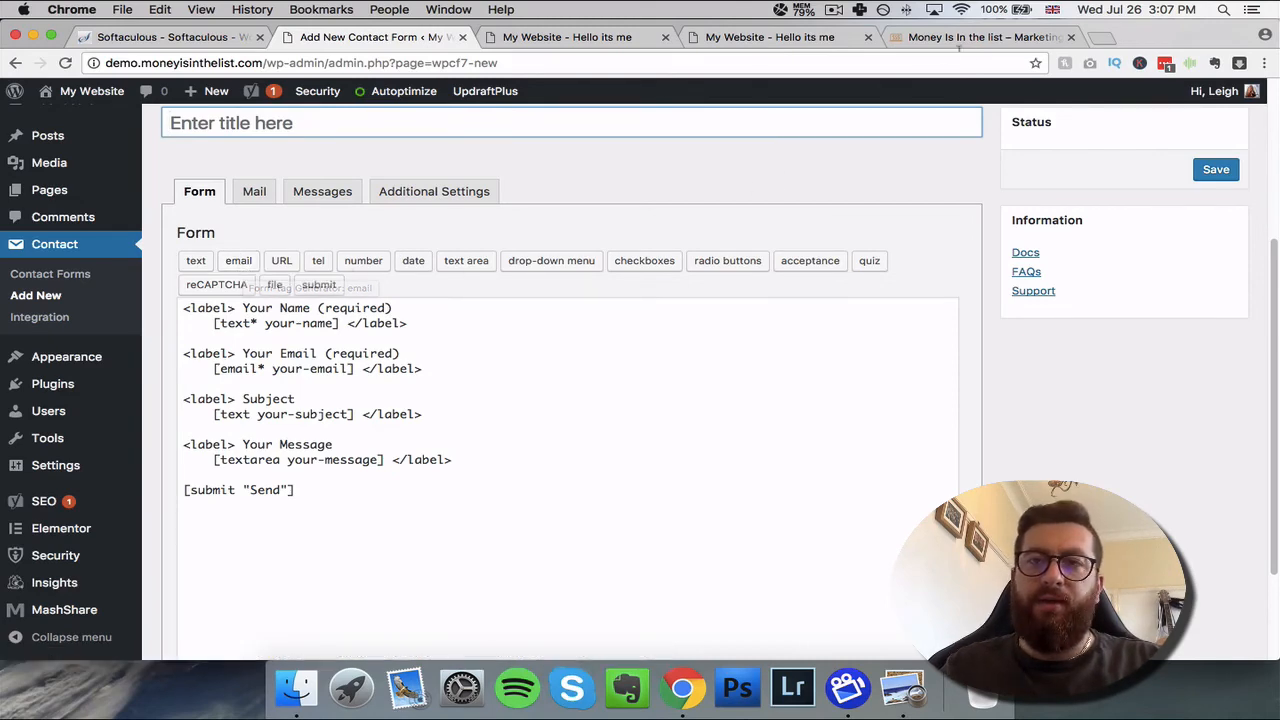
- Examine the contact form in the Money Is In The List sidebar, and open Contact Form 7's integration page for reCAPTCHA on the demo site
left_click(975, 37)
scroll(1054, 411, "down", 5)
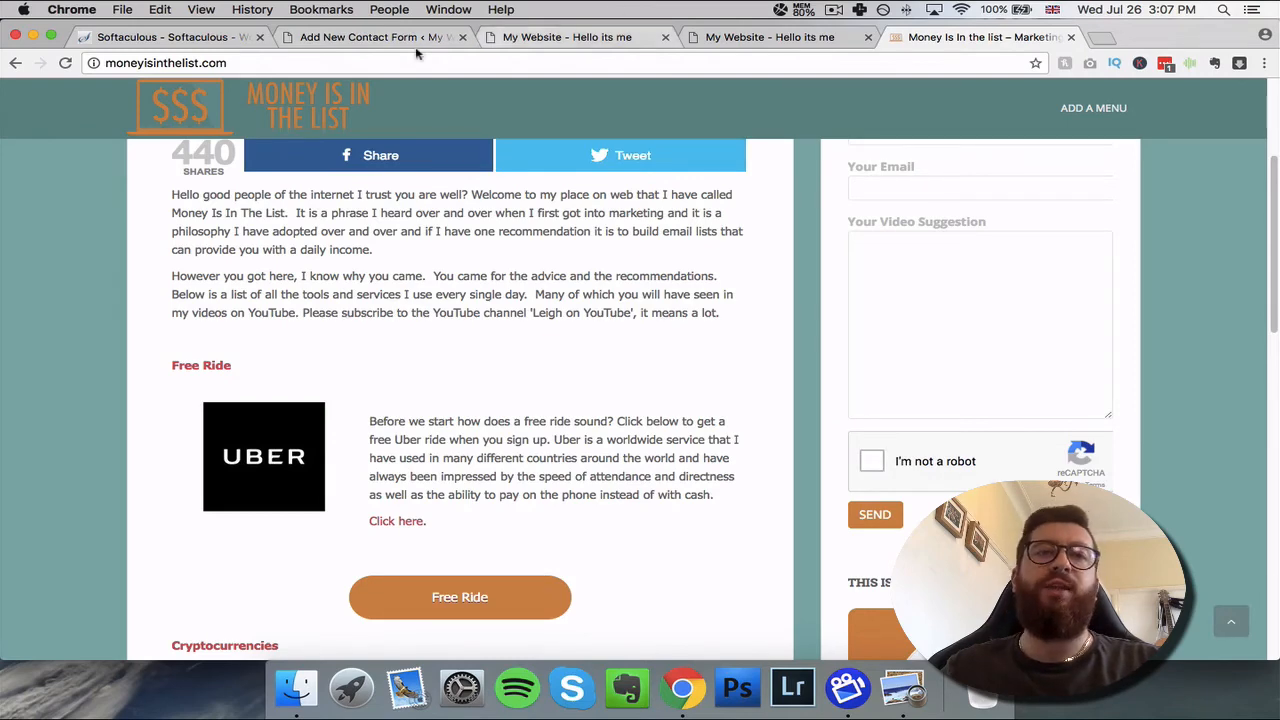
left_click(370, 37)
mouse_move(427, 108)
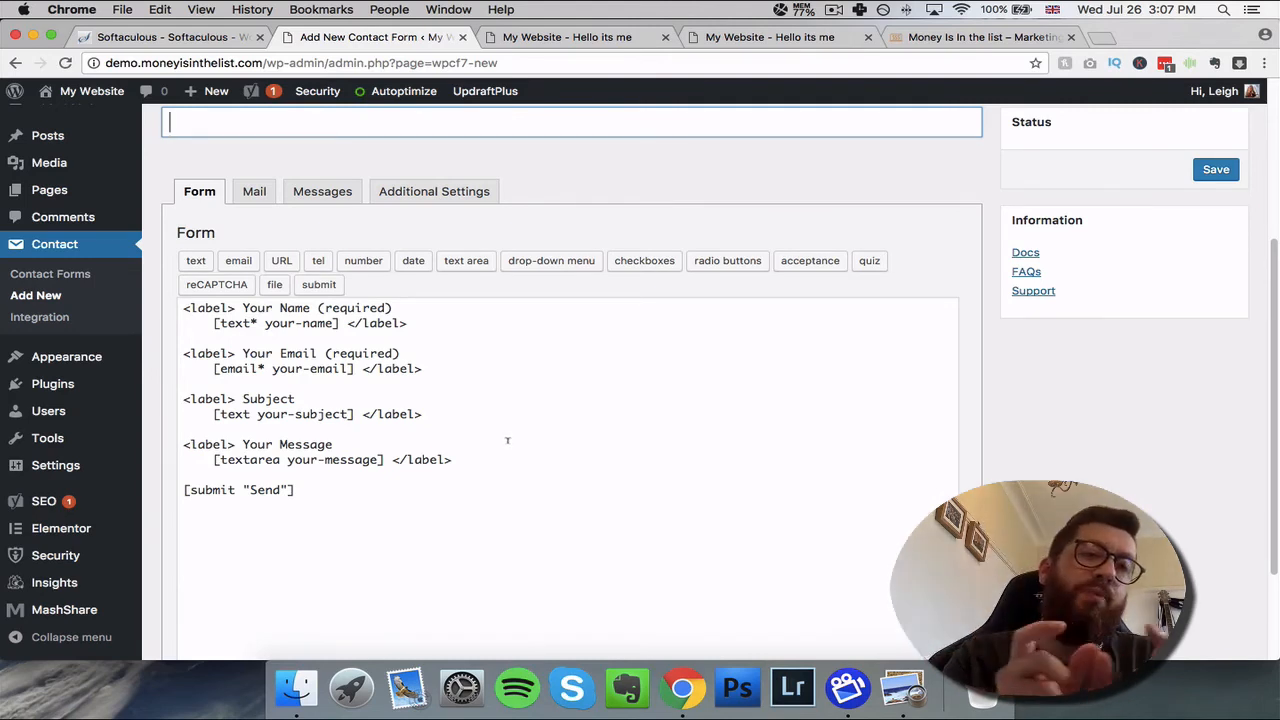
left_click(33, 319)
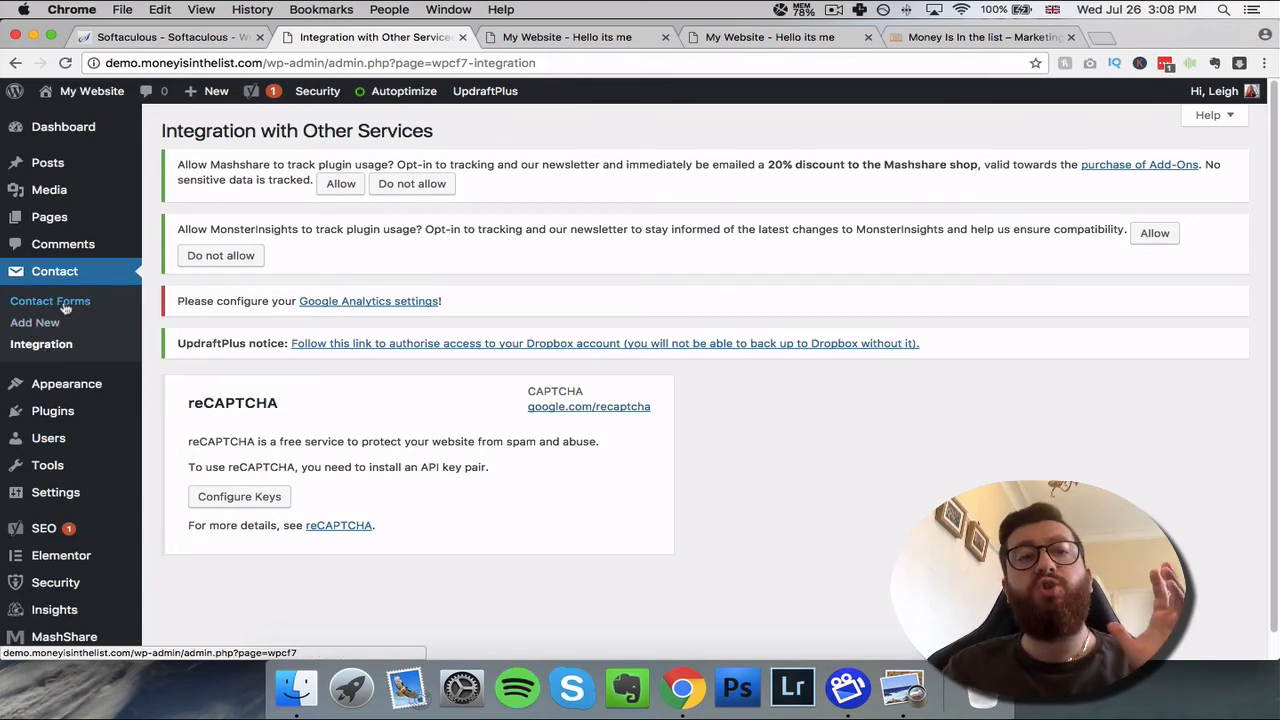
- Copy the full shortcode of Contact form 1 from Contact Form 7's list of contact forms
left_click(50, 301)
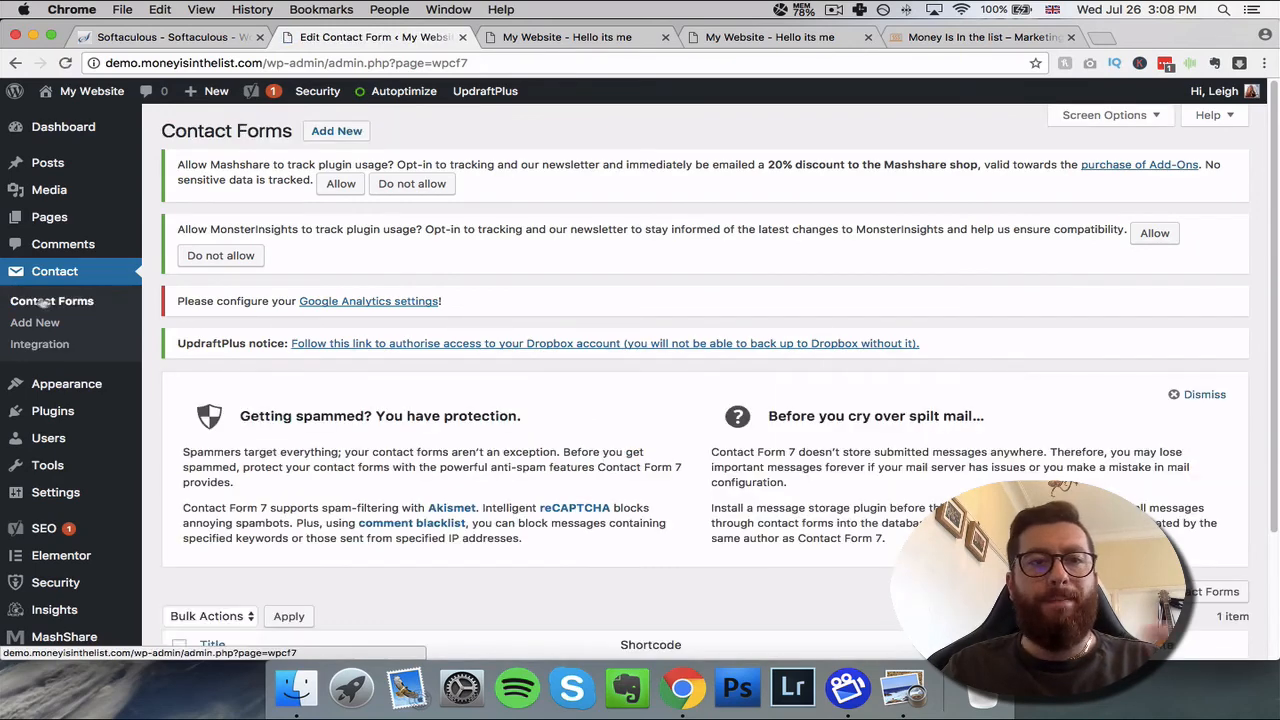
scroll(107, 537, "down", 3)
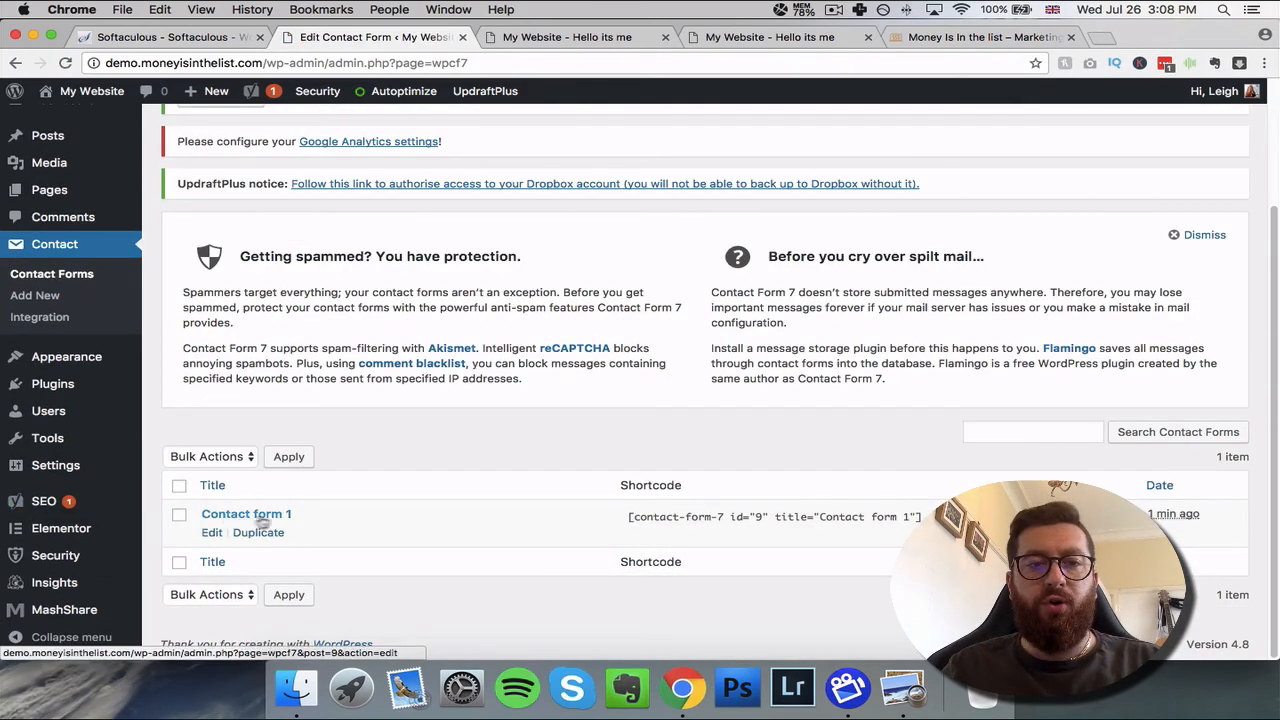
triple_click(613, 521)
left_click(790, 512)
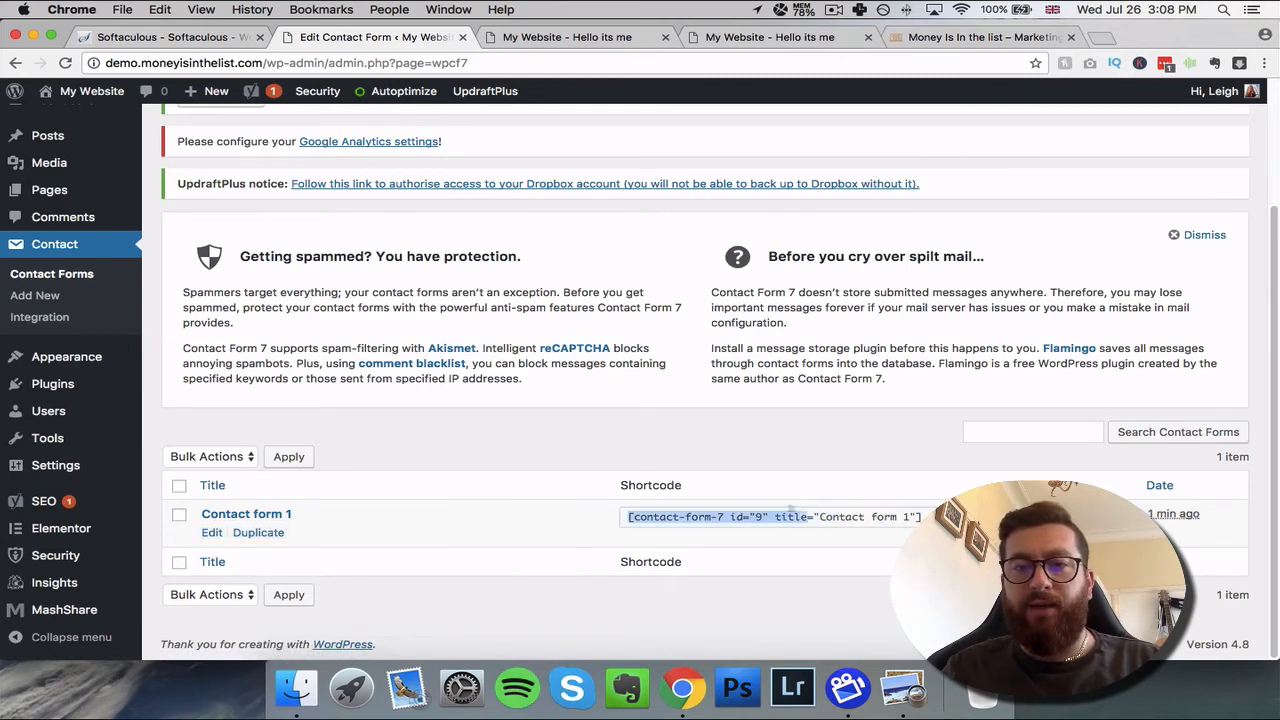
left_click(744, 510)
triple_click(745, 519)
key("super+c")
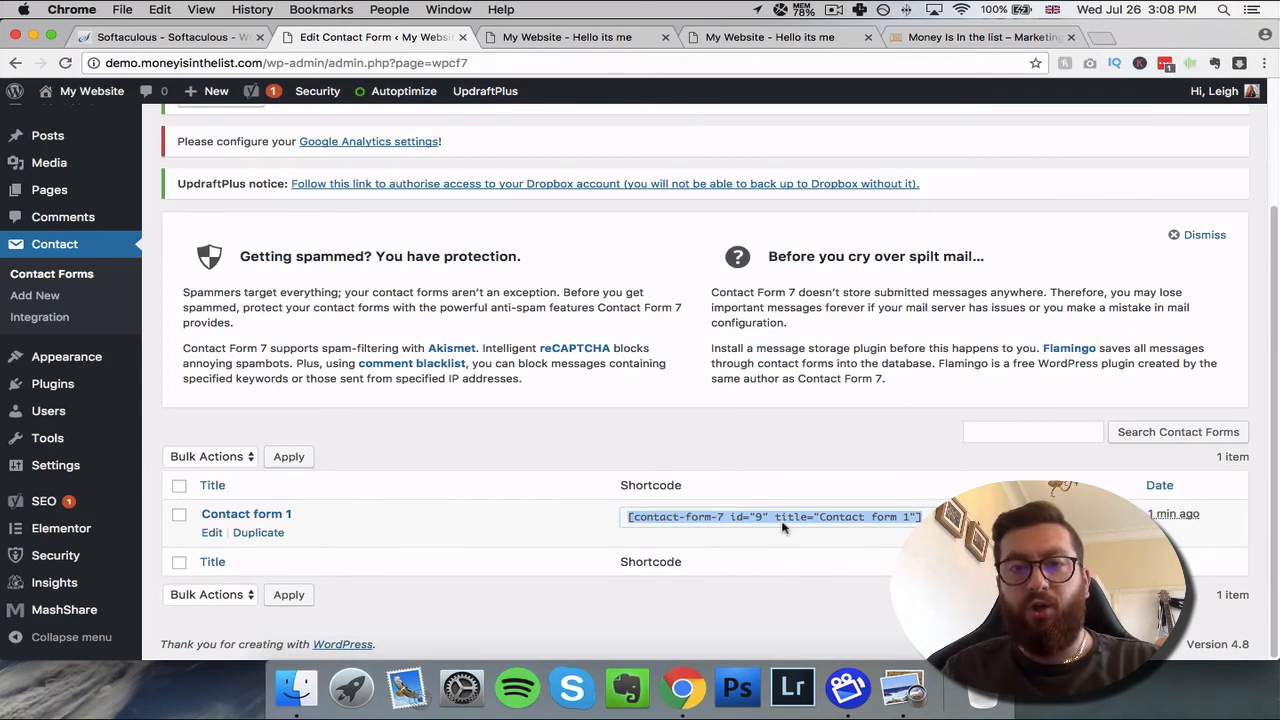
- Open the demo site's widget settings and add a Text widget below Meta in the Blog Sidebar
mouse_move(72, 350)
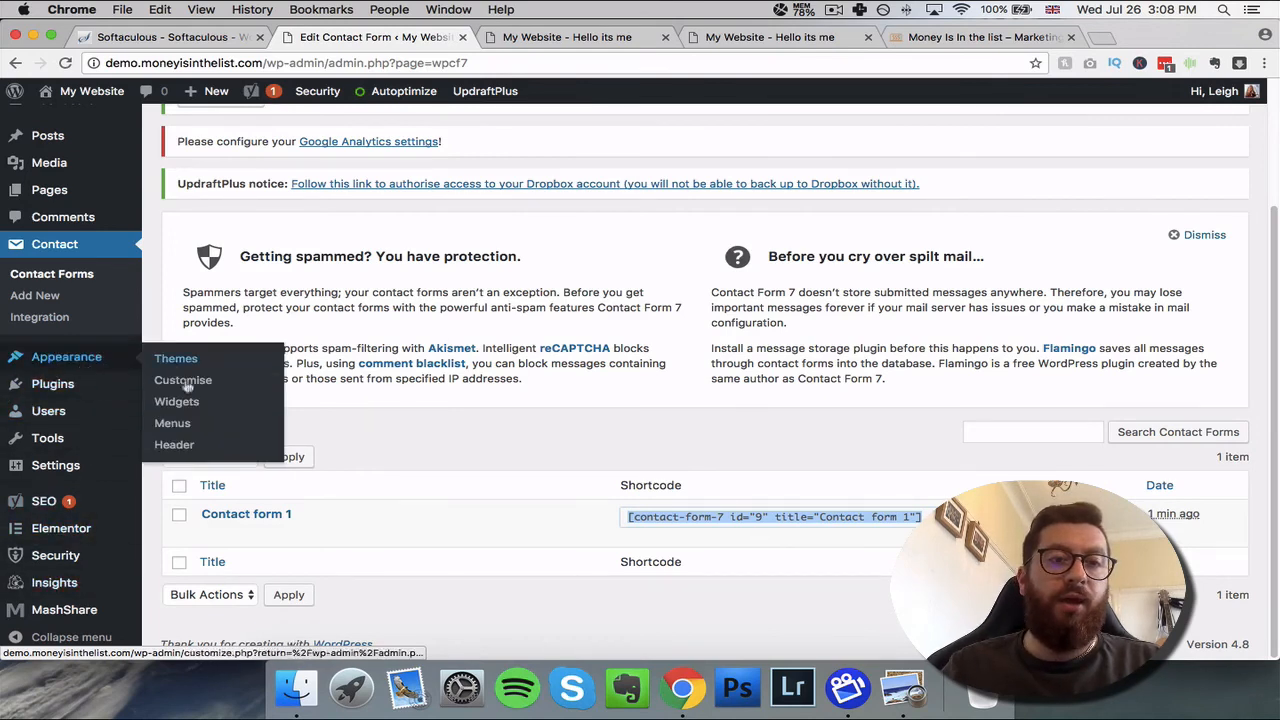
left_click(188, 405)
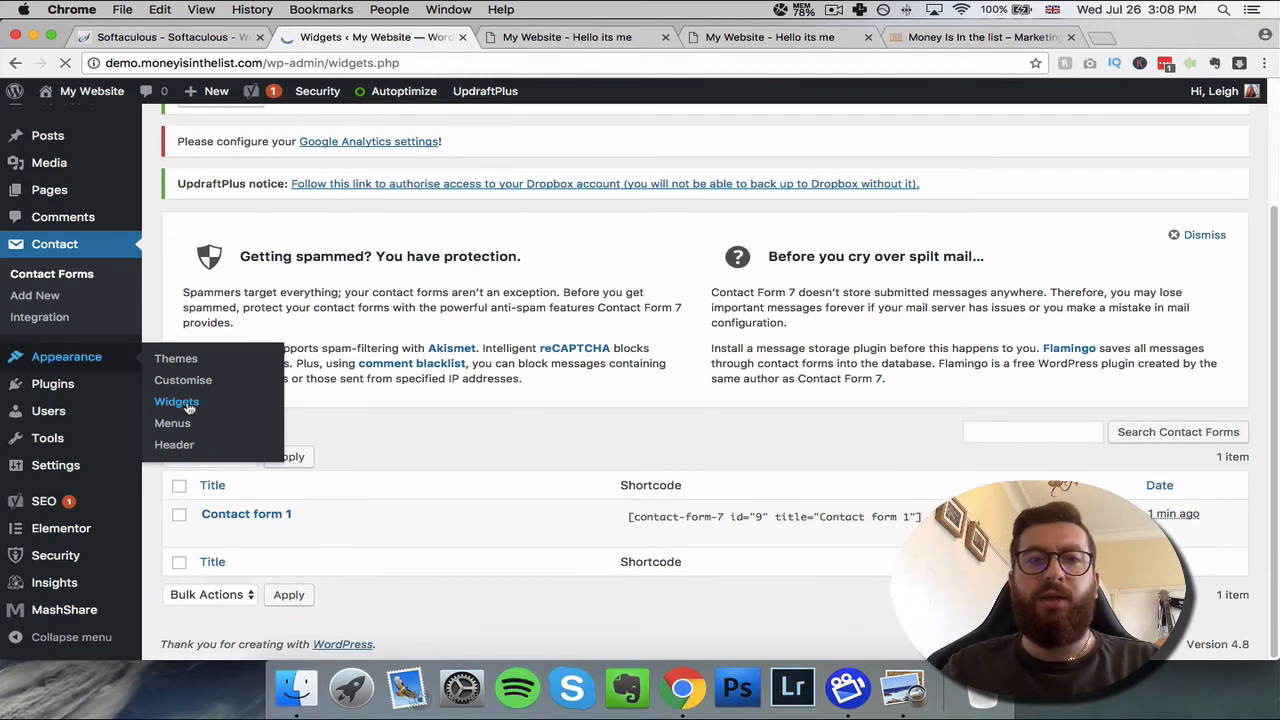
scroll(334, 388, "down", 2)
scroll(334, 388, "down", 5)
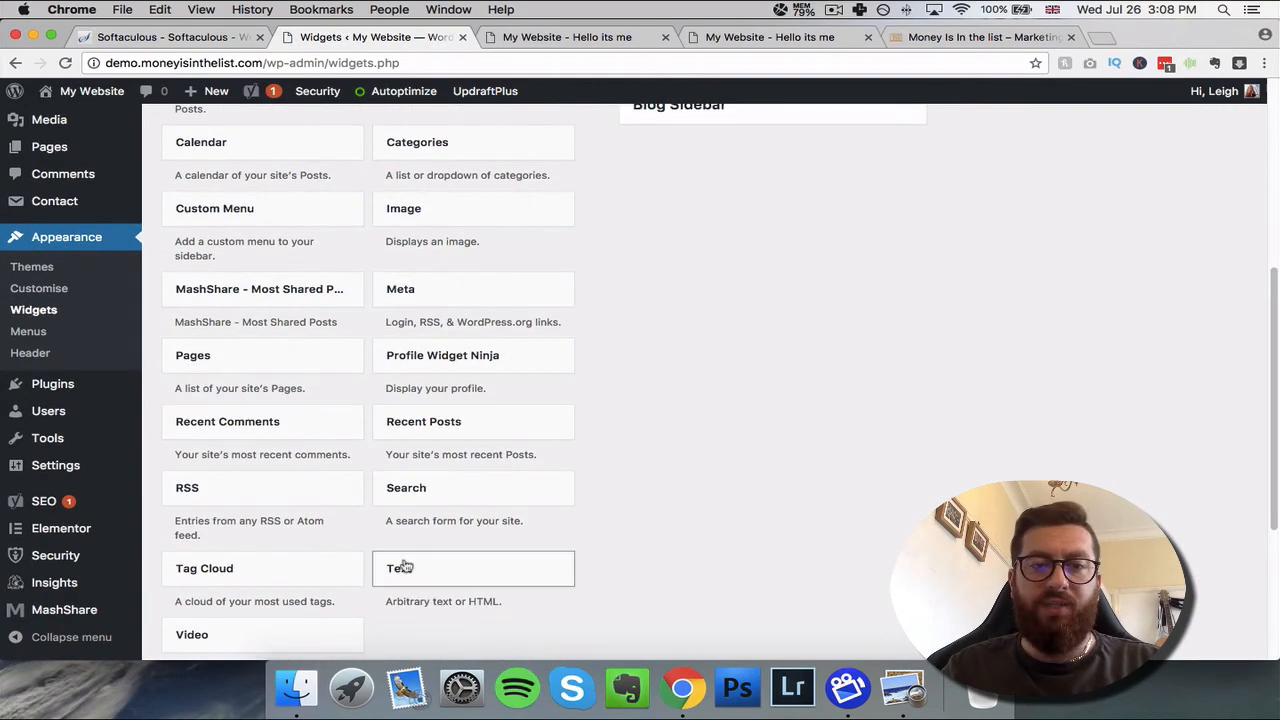
left_click_drag(404, 569, 686, 543)
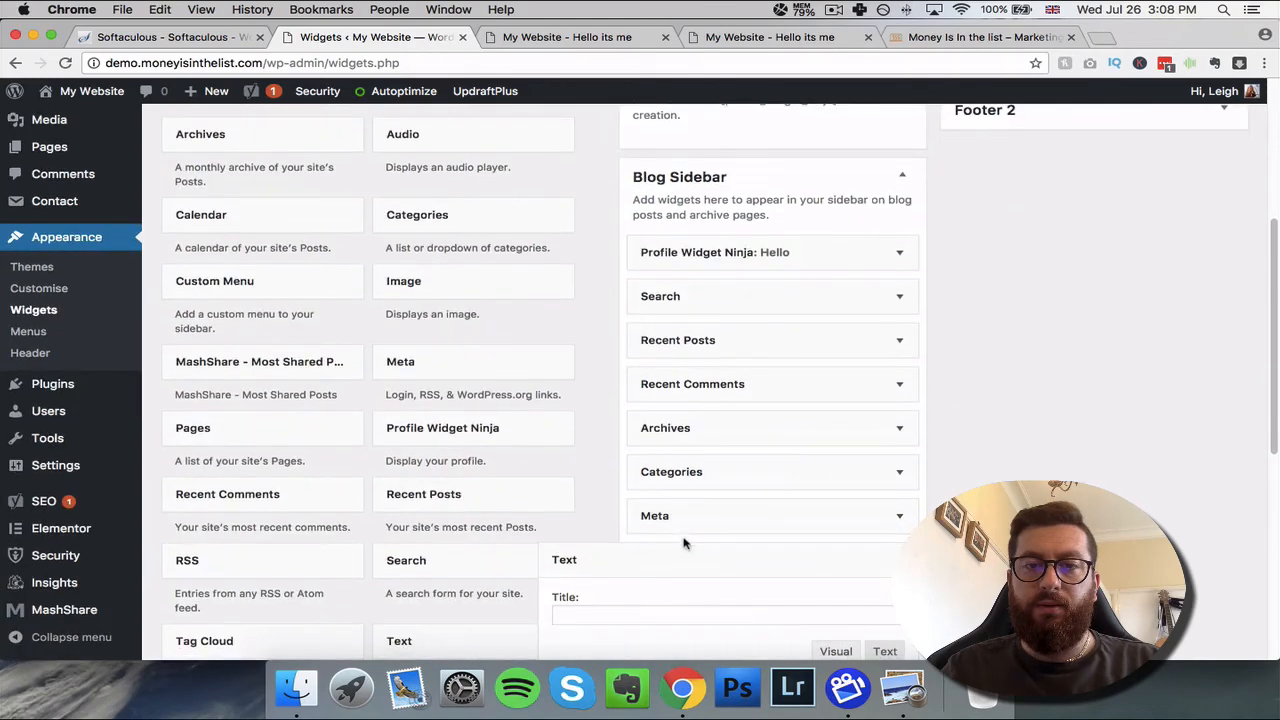
- Paste the shortcode [contact-form-7 id="9" title="Contact form 1"] into the Text widget's content and save the widget
scroll(683, 540, "down", 3)
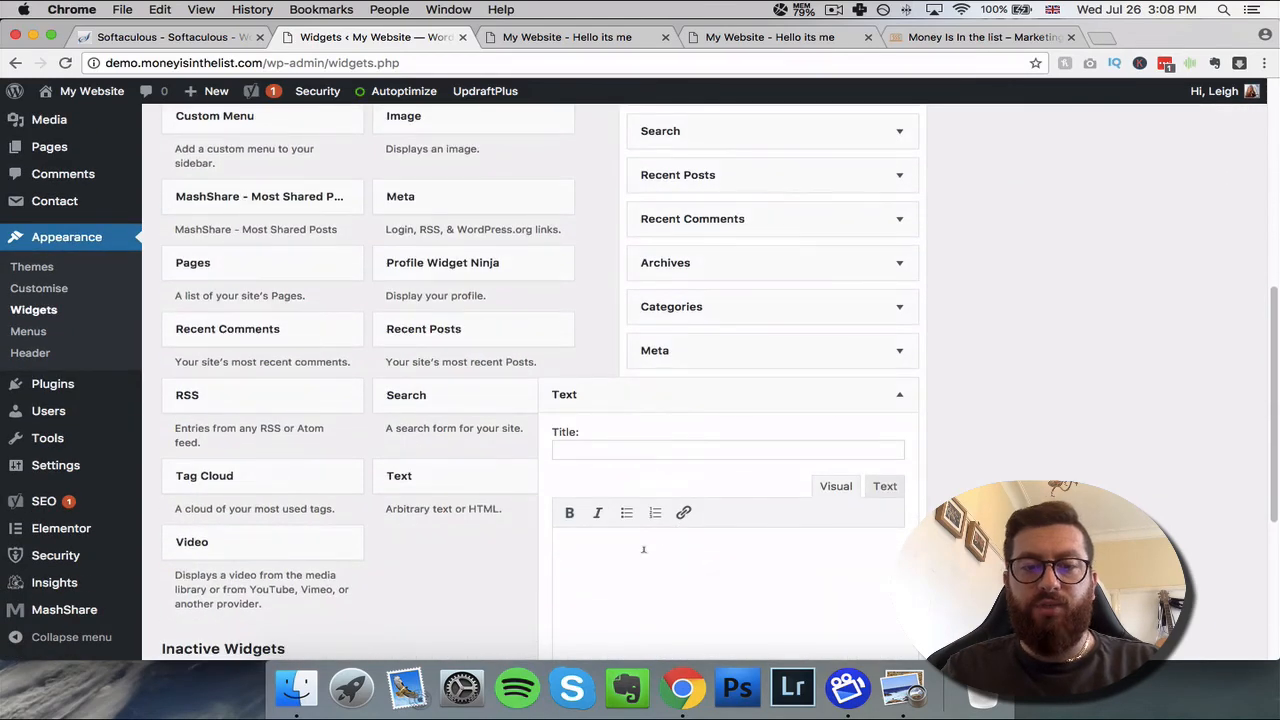
left_click(643, 549)
key("super+v")
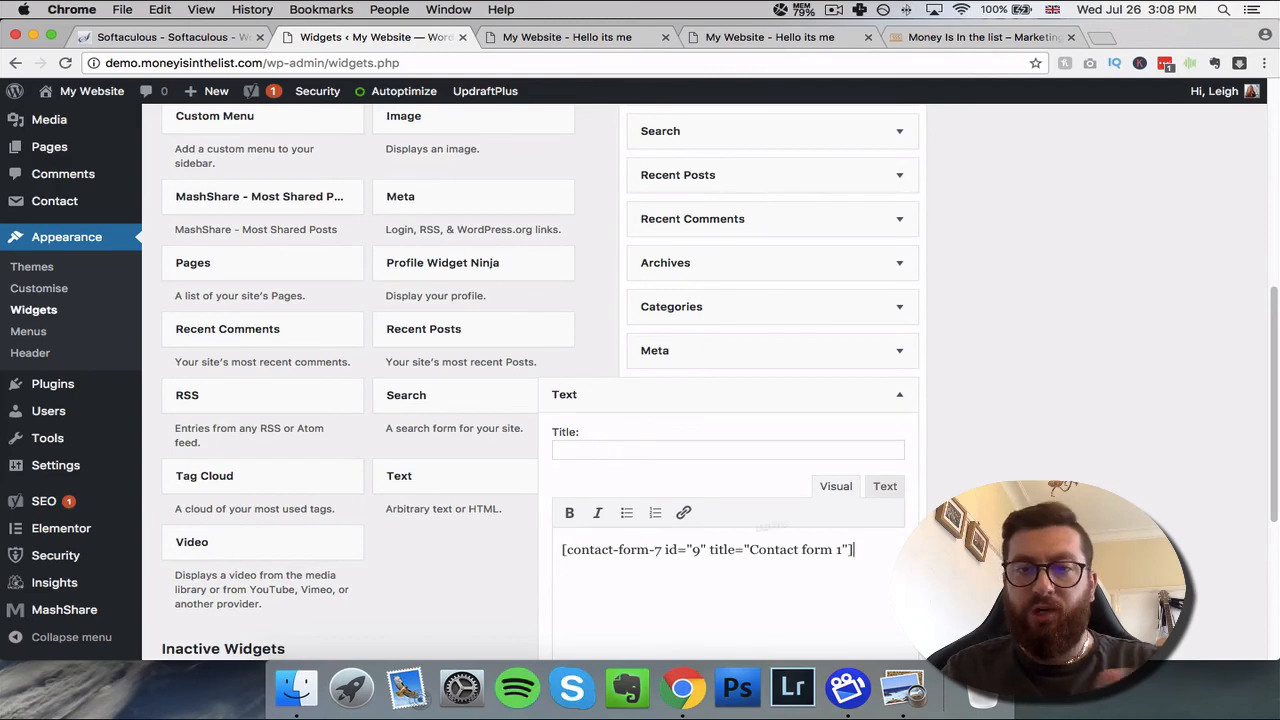
scroll(868, 534, "down", 6)
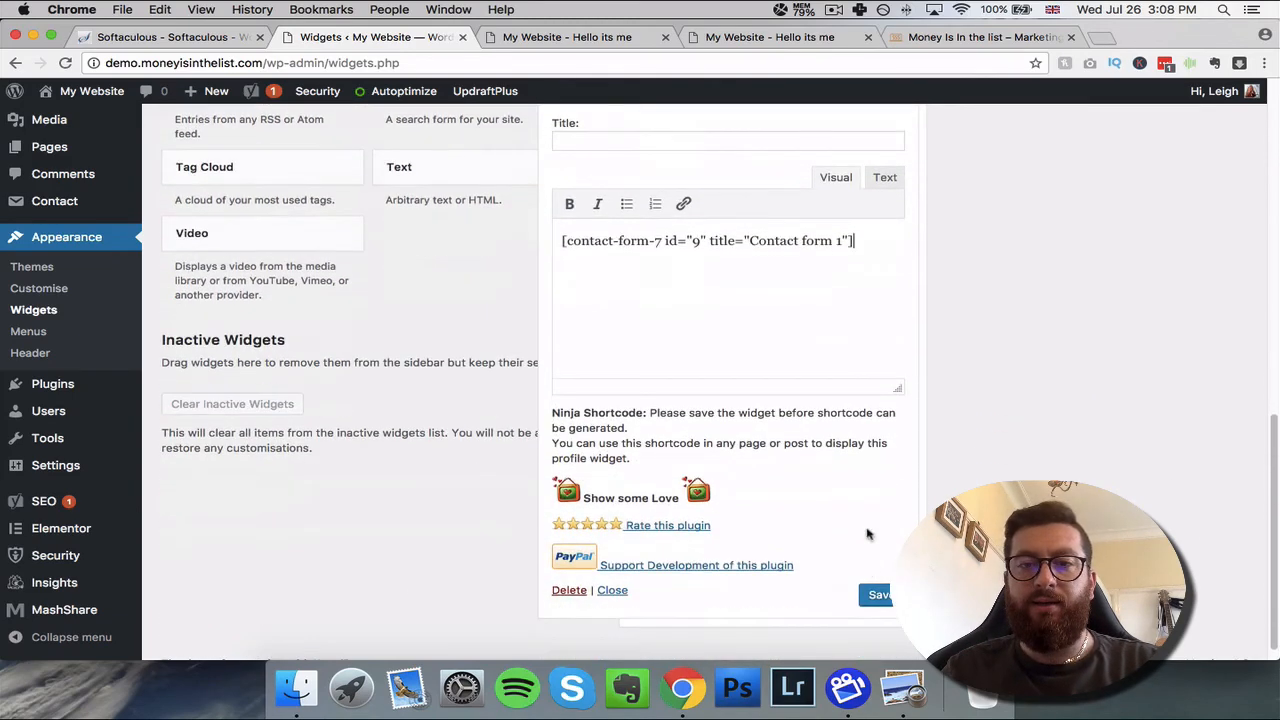
left_click(878, 595)
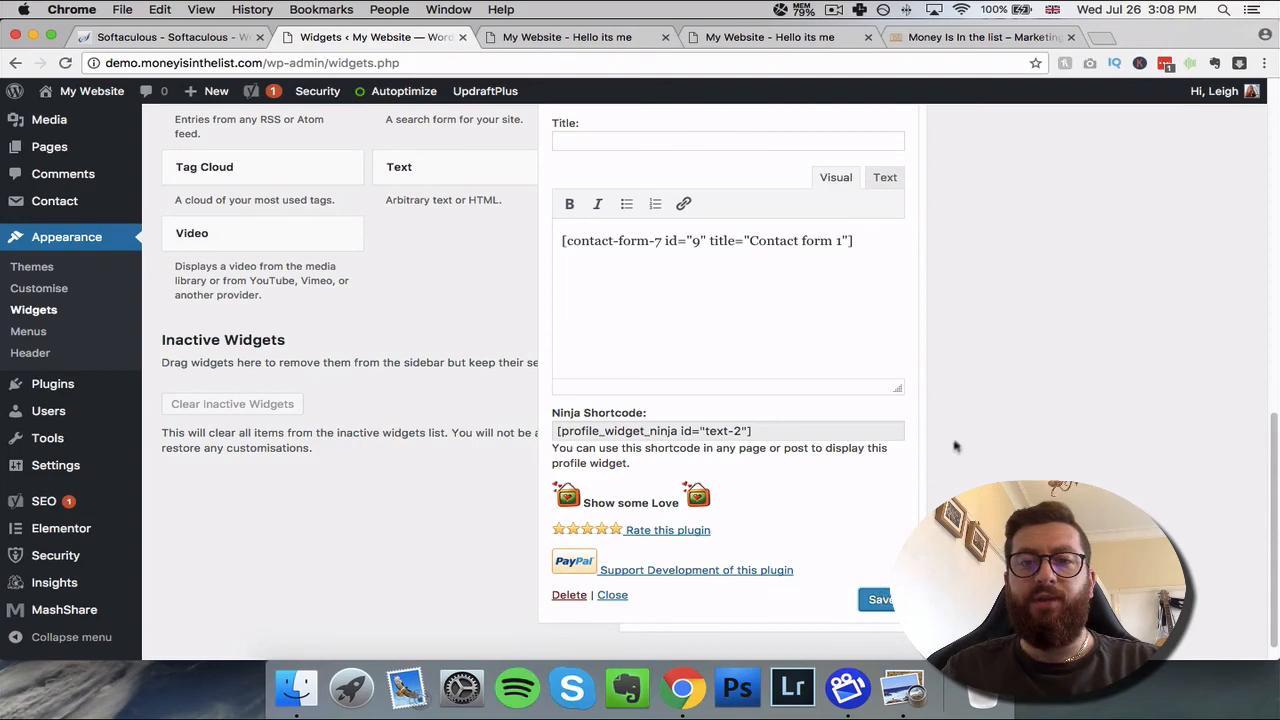
- Reload the demo site's home page, examine the contact form in its sidebar, and compare it with the one on the Money Is In The List site
left_click(566, 37)
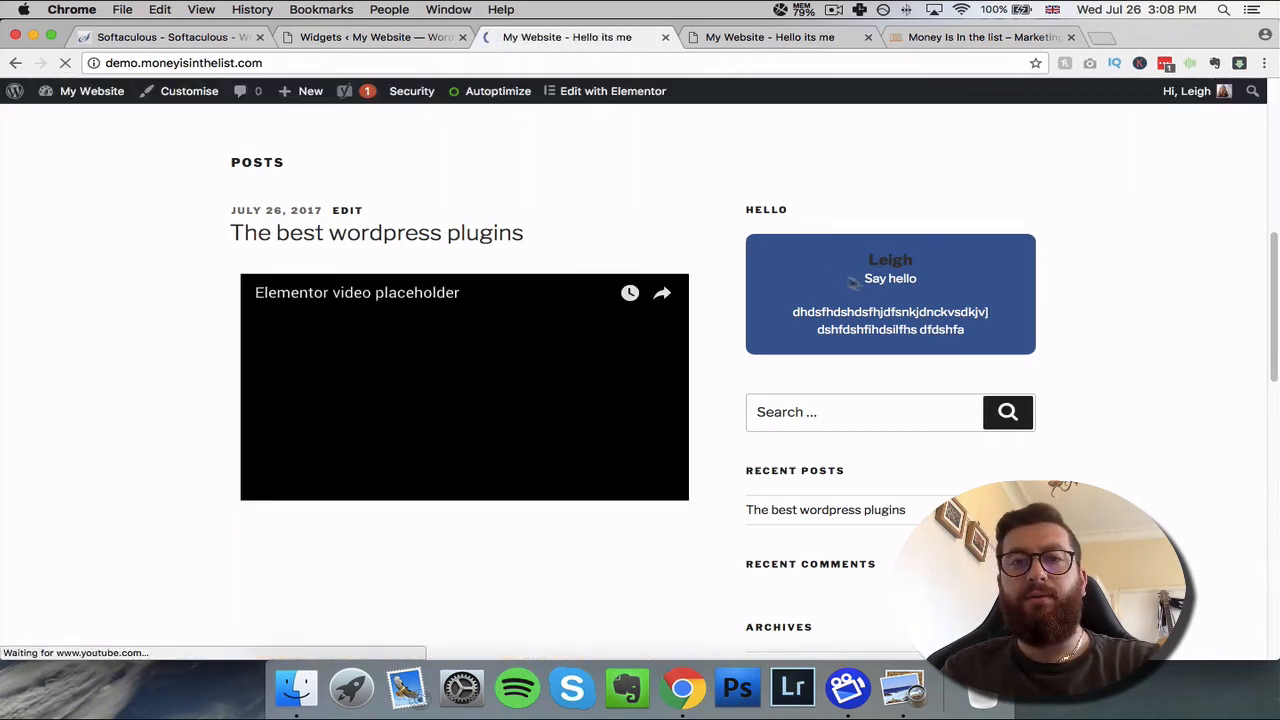
scroll(900, 328, "down", 5)
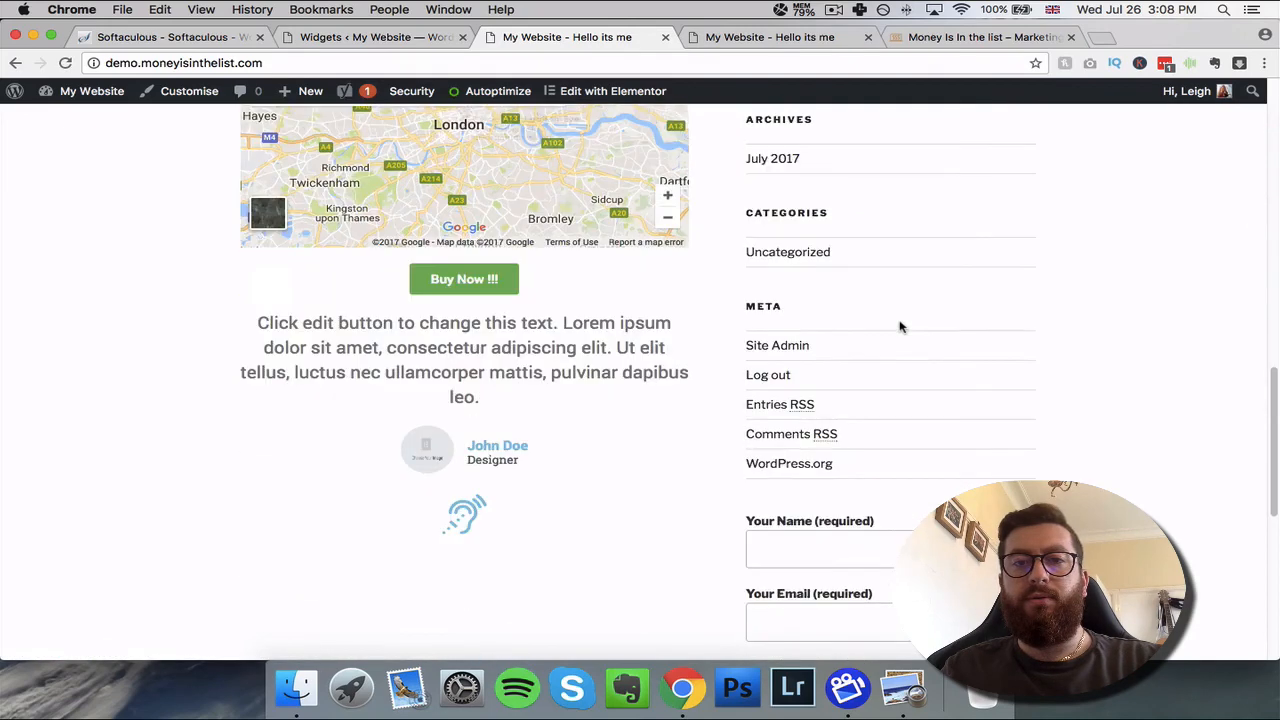
scroll(900, 325, "down", 4)
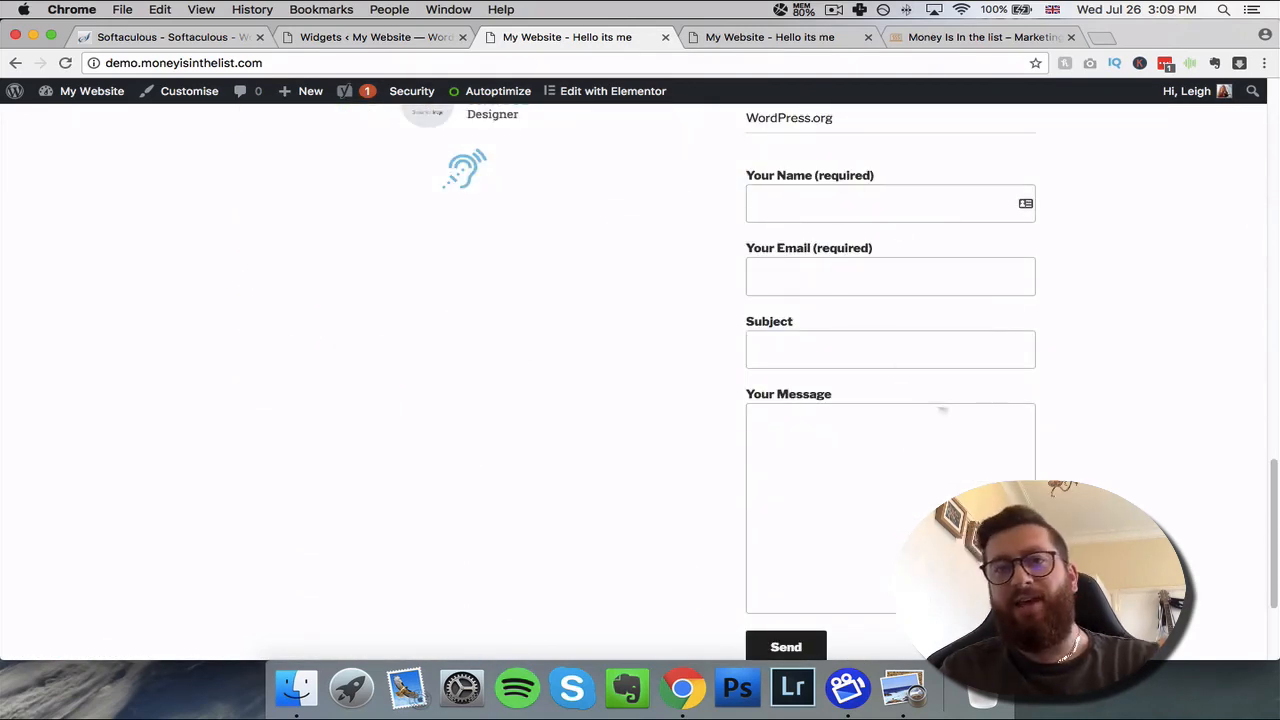
left_click(860, 245)
left_click(856, 272)
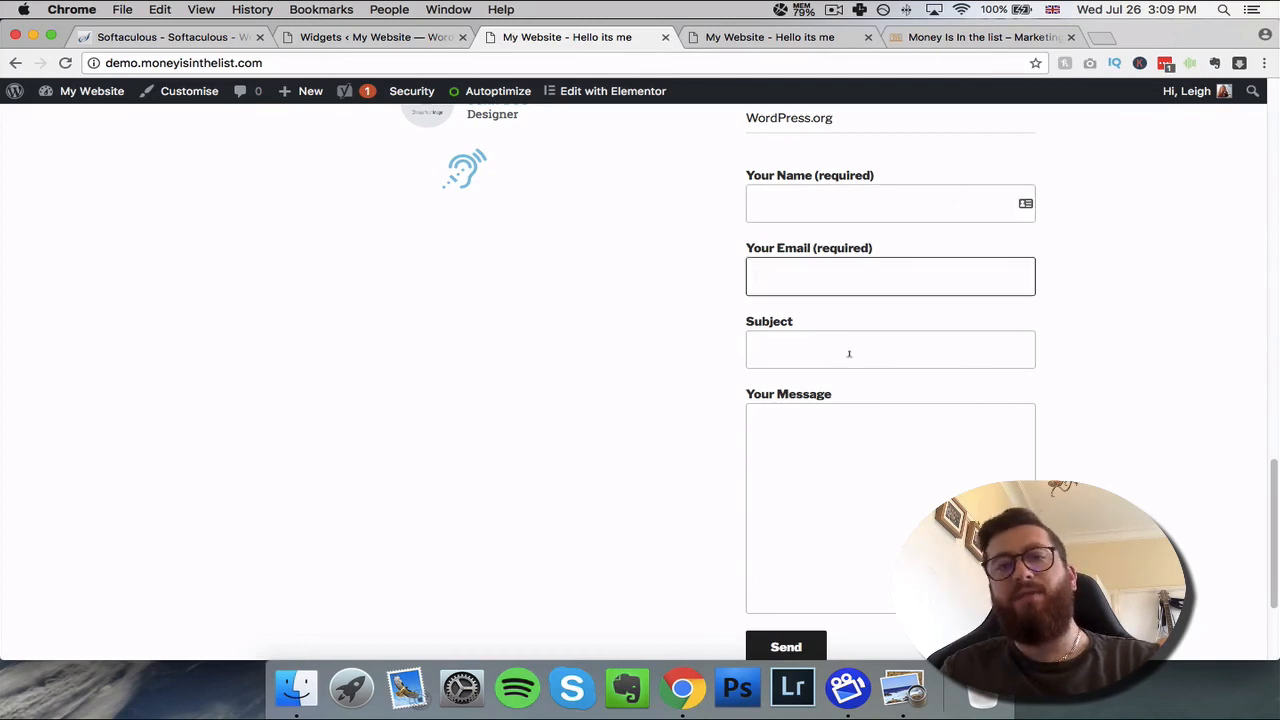
left_click(849, 448)
scroll(849, 448, "down", 3)
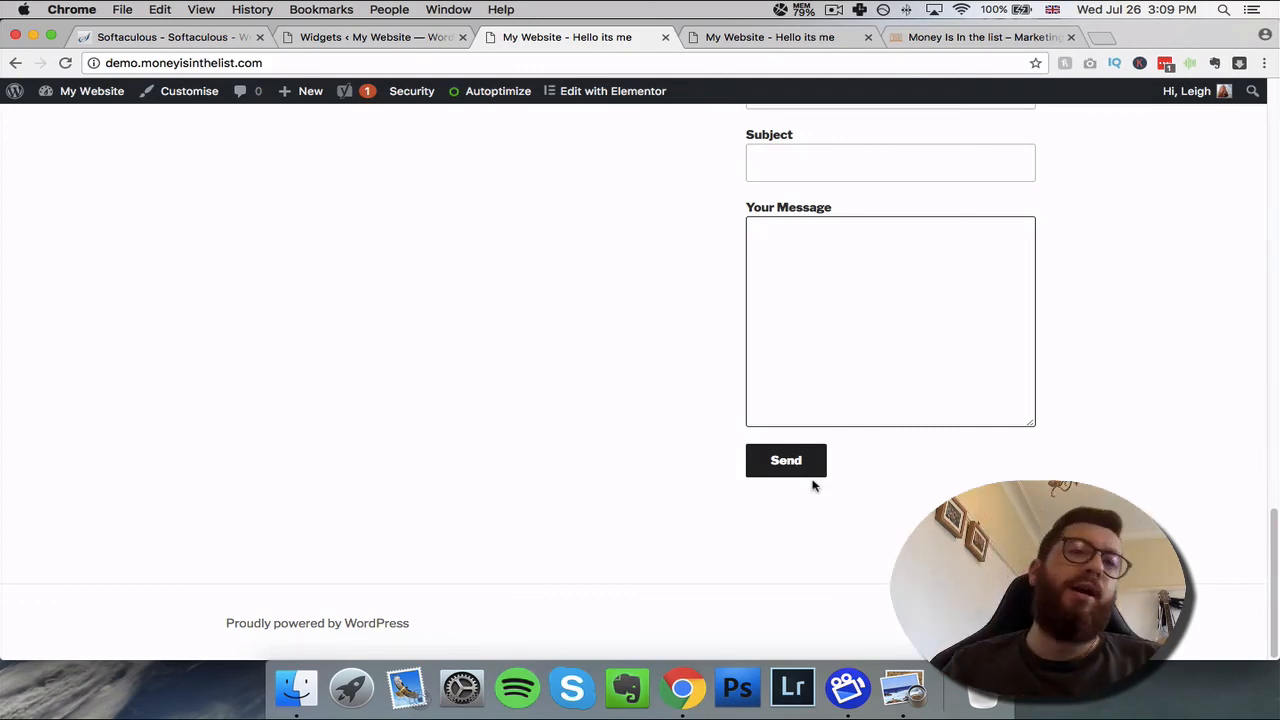
scroll(812, 486, "up", 8)
left_click(968, 37)
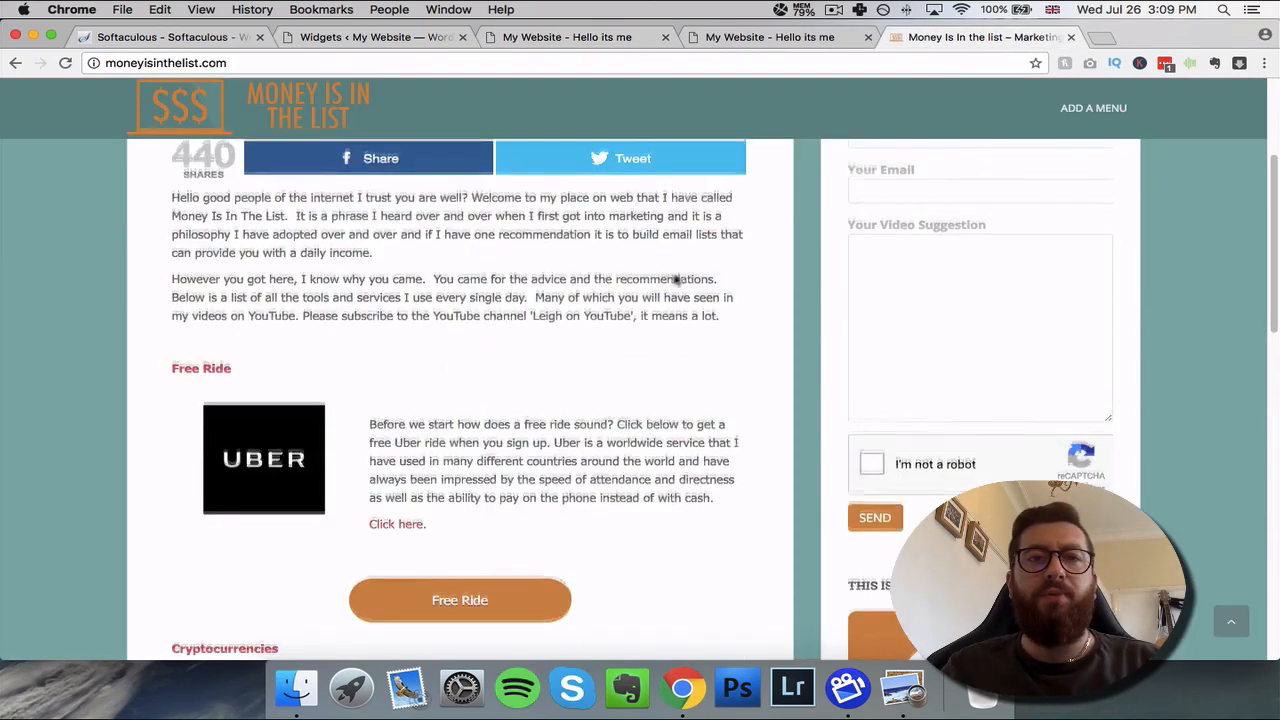
scroll(676, 280, "up", 4)
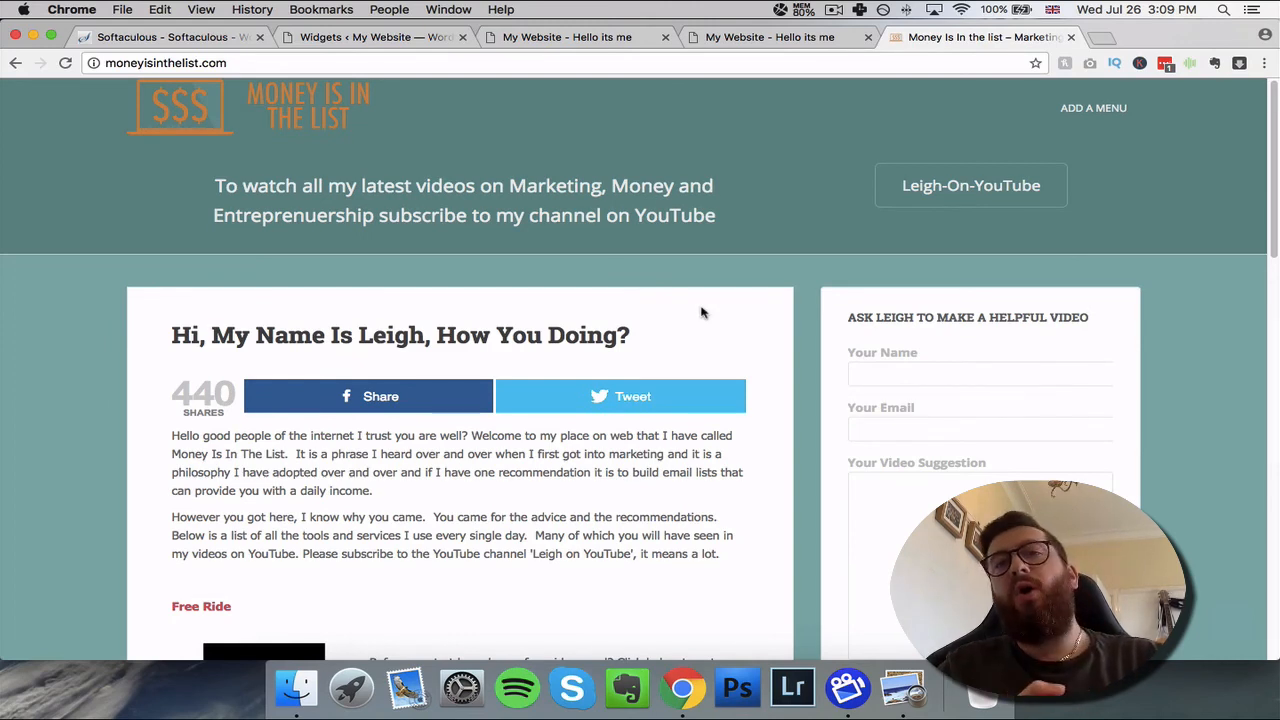